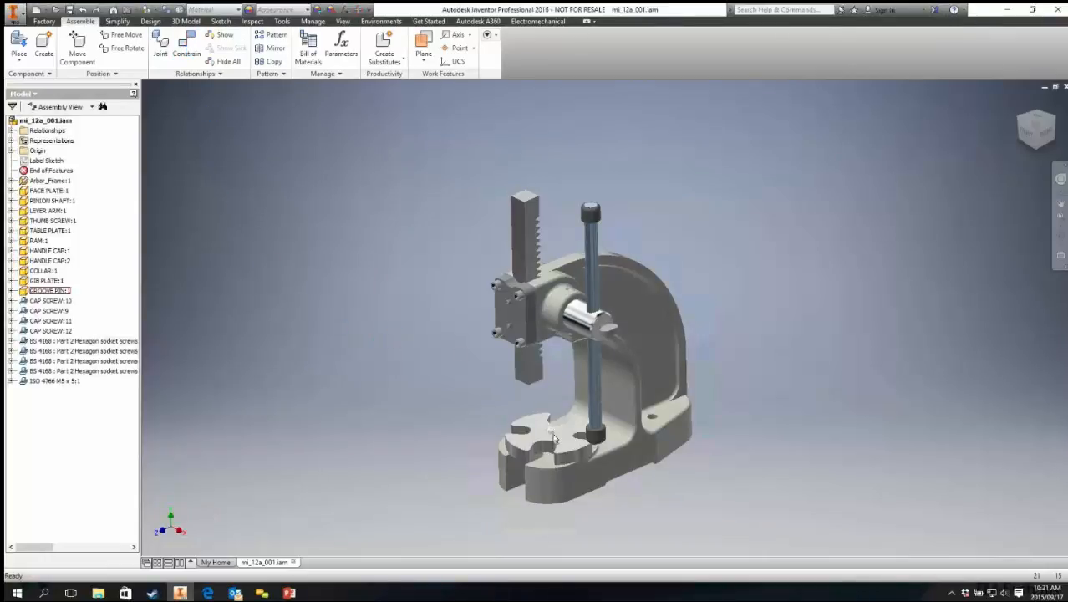
Step: Drag the table plate off the press base so it floats free beside the frame
{"action": "left_click", "coordinate": [547, 441]}
{"action": "left_click_drag", "start_coordinate": [520, 445], "coordinate": [410, 378]}
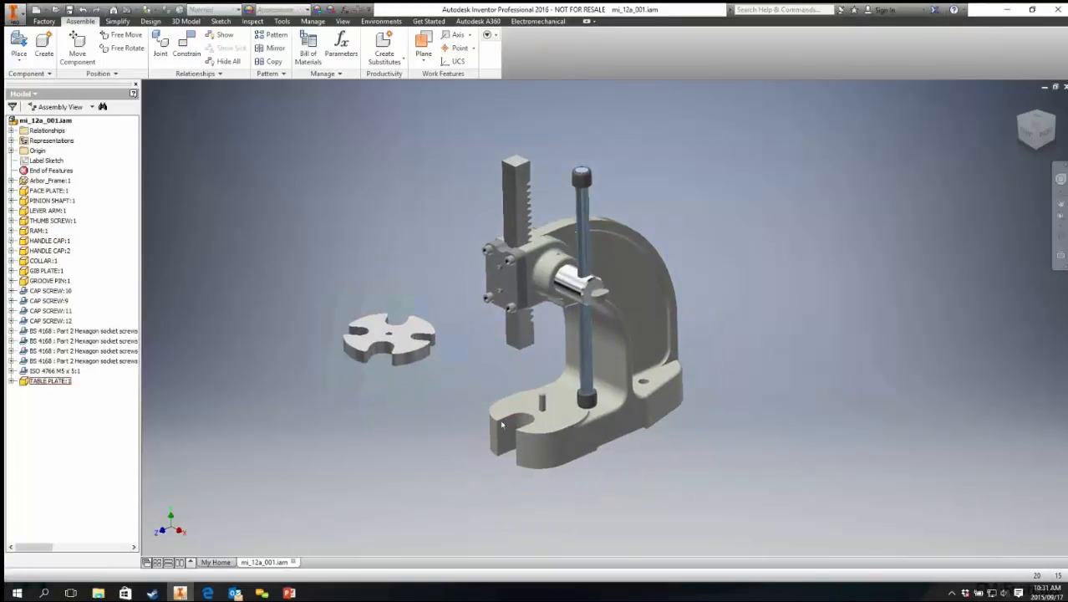
{"action": "scroll", "coordinate": [551, 438], "scroll_direction": "down", "scroll_amount": 8}
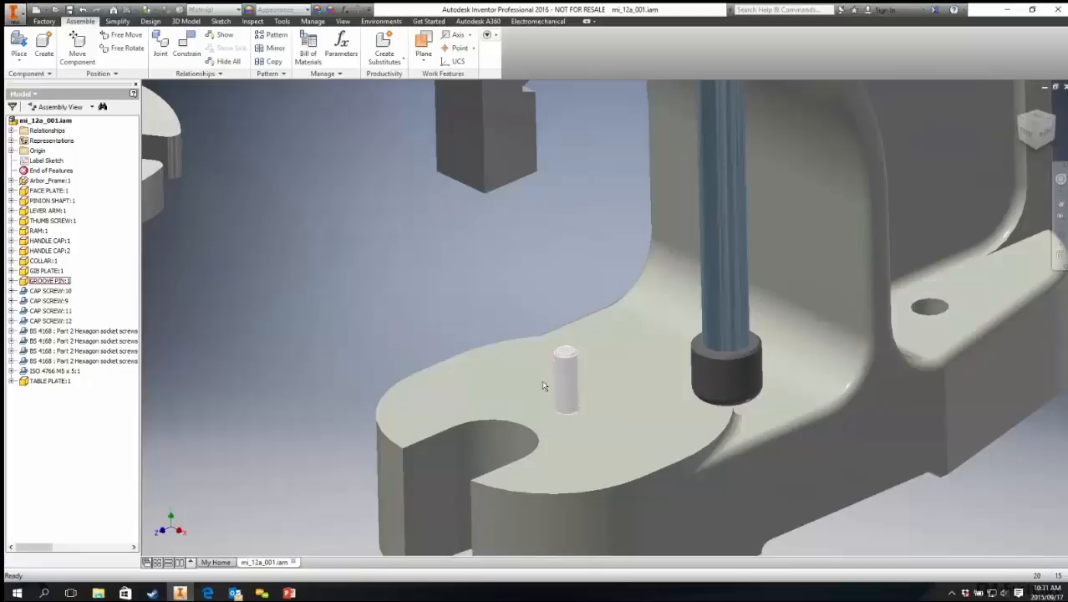
{"action": "scroll", "coordinate": [394, 304], "scroll_direction": "up", "scroll_amount": 5}
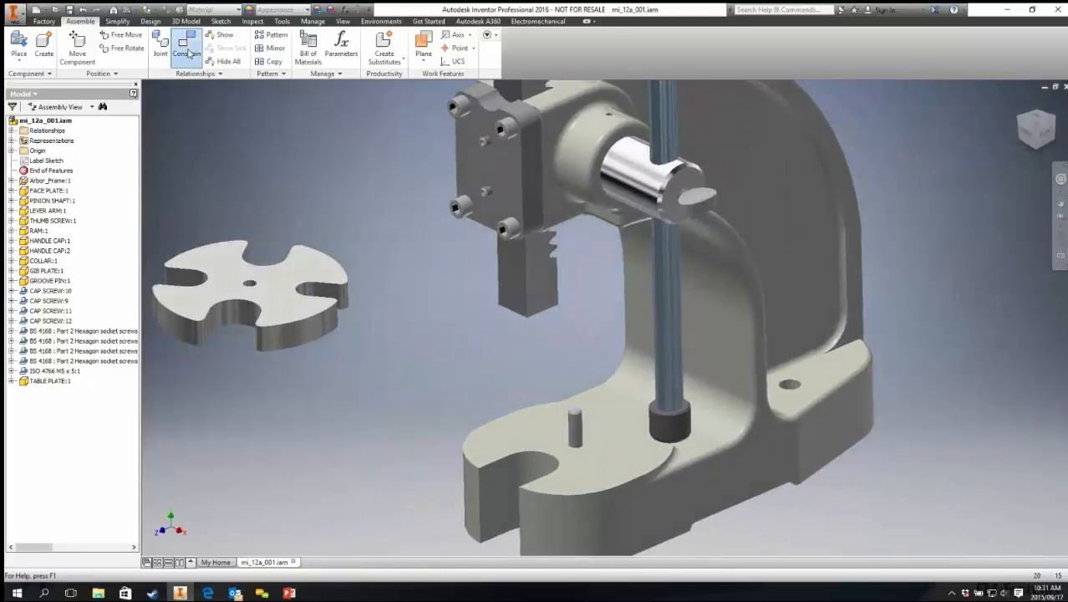
Step: Try an Insert constraint between the table plate's centre hole and the base pin, then undo it
{"action": "left_click", "coordinate": [187, 43]}
{"action": "left_click", "coordinate": [213, 132]}
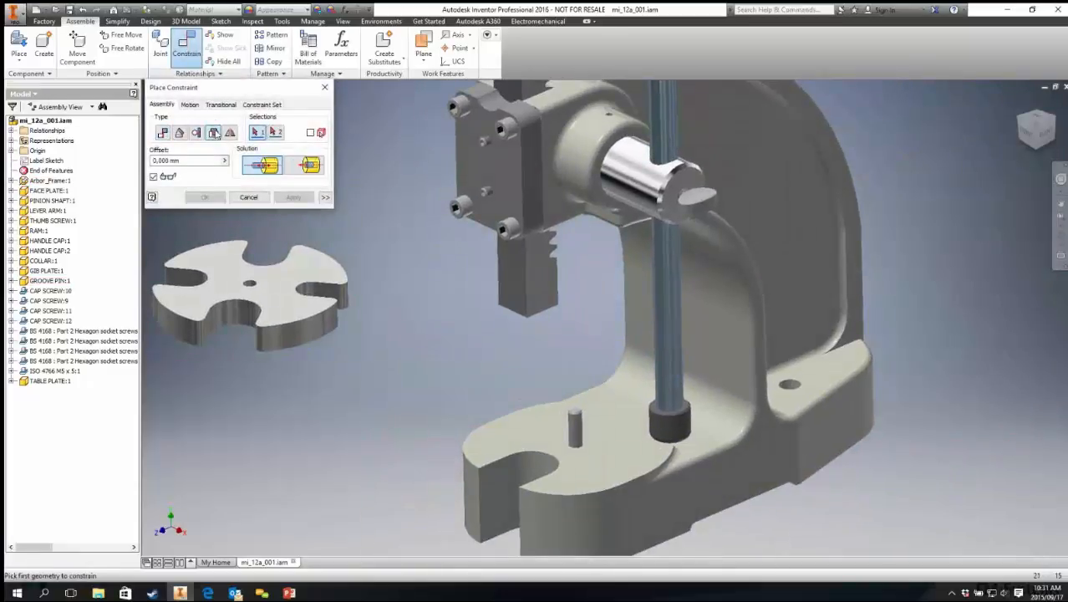
{"action": "left_click", "coordinate": [250, 285]}
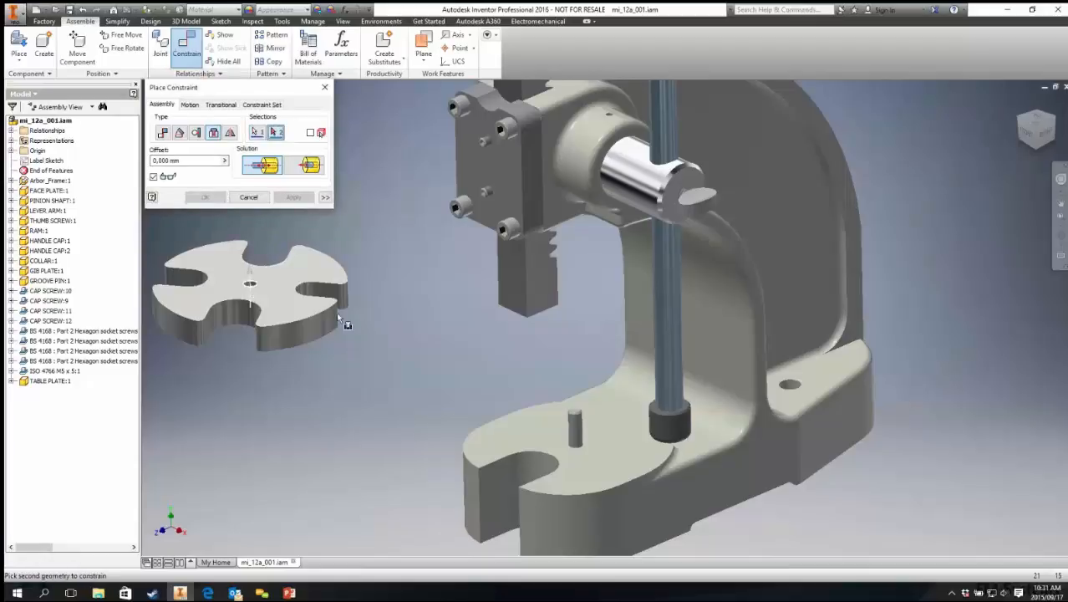
{"action": "left_click", "coordinate": [582, 450]}
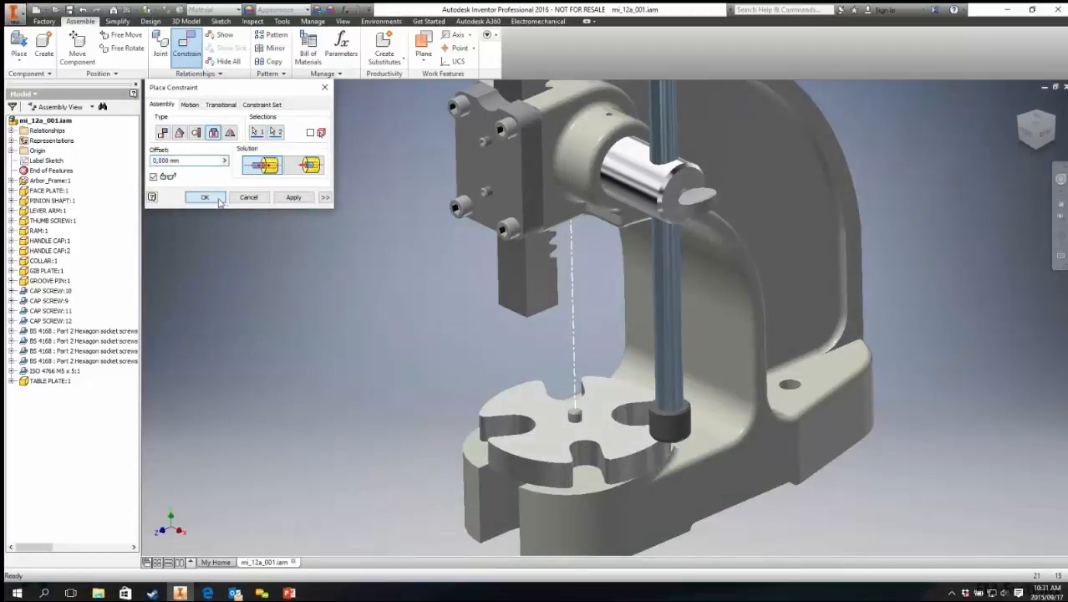
{"action": "left_click", "coordinate": [219, 201]}
{"action": "left_click_drag", "start_coordinate": [554, 439], "coordinate": [529, 414]}
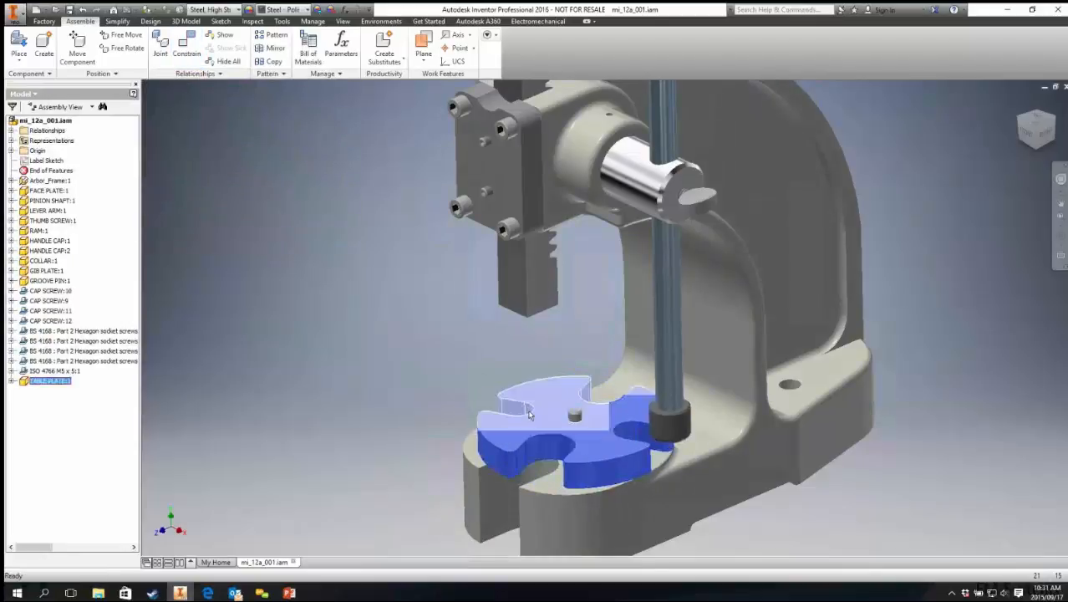
{"action": "key", "text": "ctrl+z"}
{"action": "key", "text": "ctrl+z"}
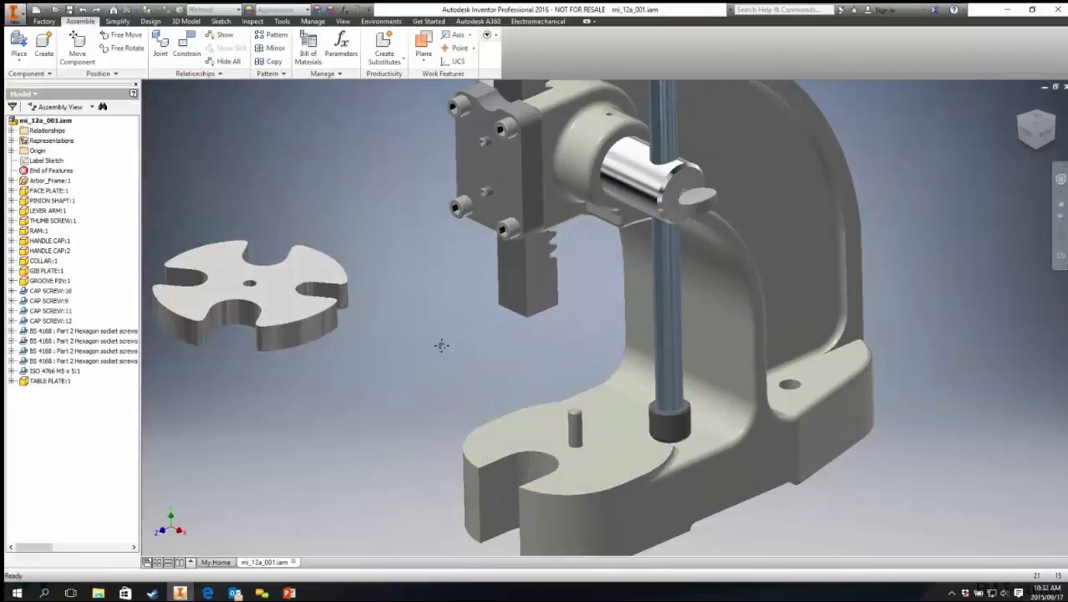
Step: Start a joint and examine the table plate's top face for a suitable origin point
{"action": "left_click", "coordinate": [162, 51]}
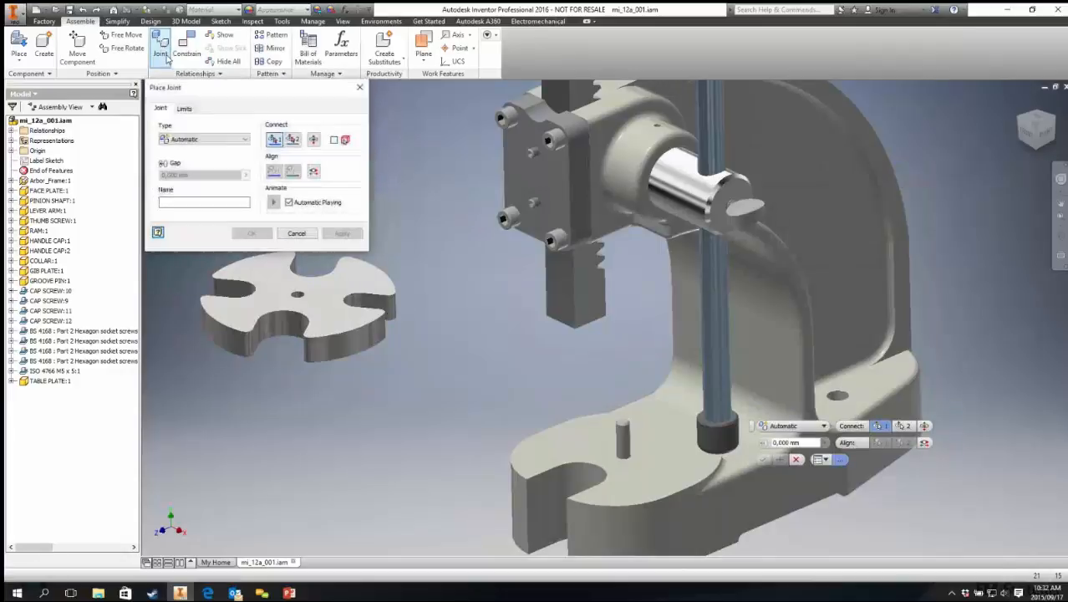
{"action": "middle_click_drag", "start_coordinate": [465, 318], "coordinate": [572, 322]}
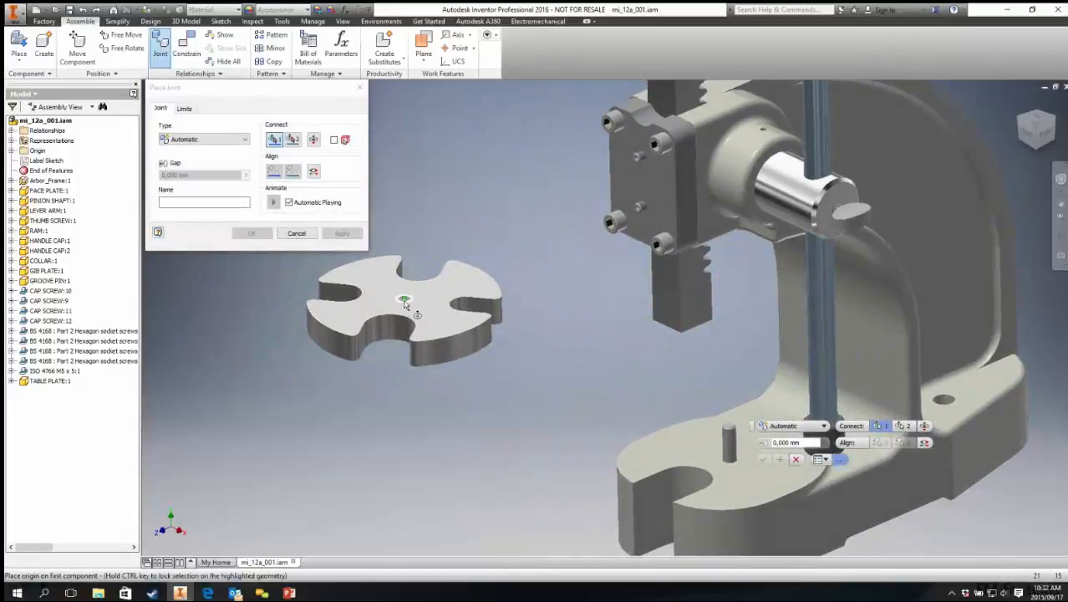
{"action": "scroll", "coordinate": [404, 303], "scroll_direction": "up", "scroll_amount": 5}
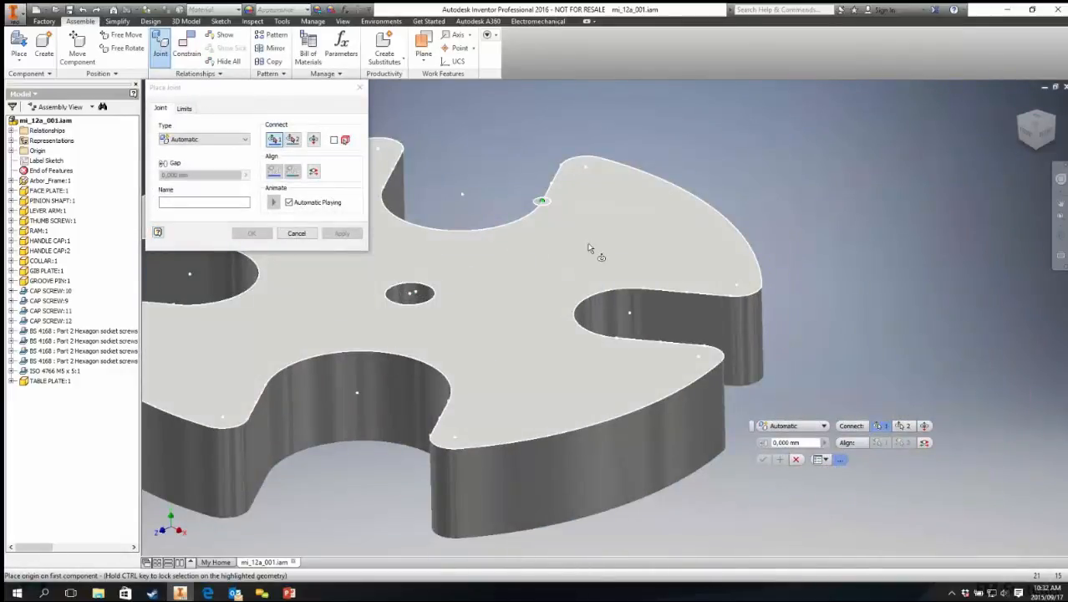
{"action": "mouse_move", "coordinate": [590, 248]}
{"action": "mouse_move", "coordinate": [567, 171]}
{"action": "scroll", "coordinate": [536, 307], "scroll_direction": "up", "scroll_amount": 5}
{"action": "scroll", "coordinate": [644, 334], "scroll_direction": "down", "scroll_amount": 4}
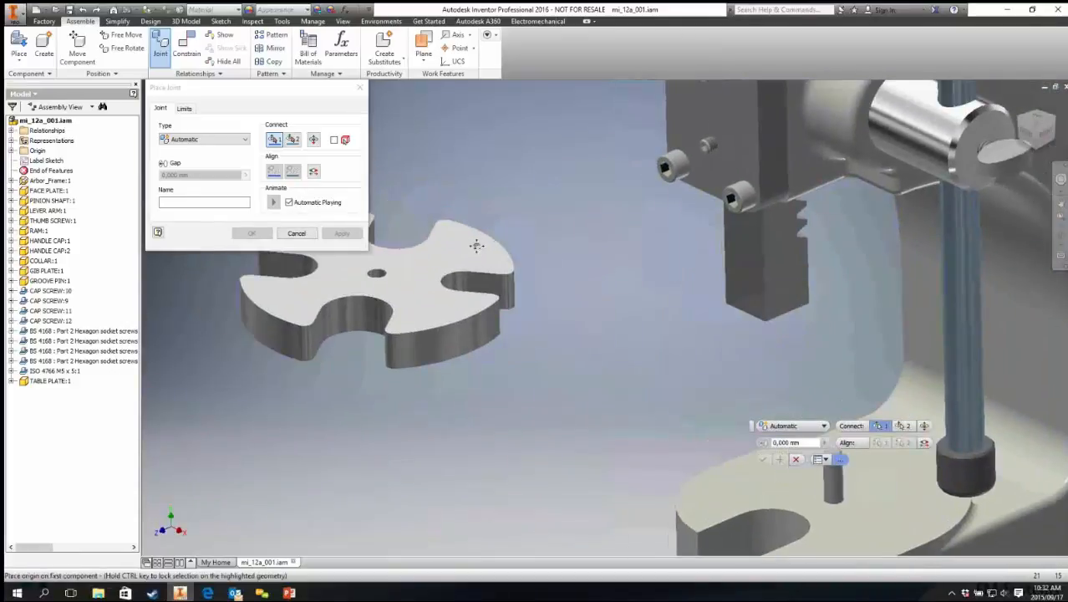
Step: Switch the joint type to Rigid and back to Automatic
{"action": "left_click", "coordinate": [203, 140]}
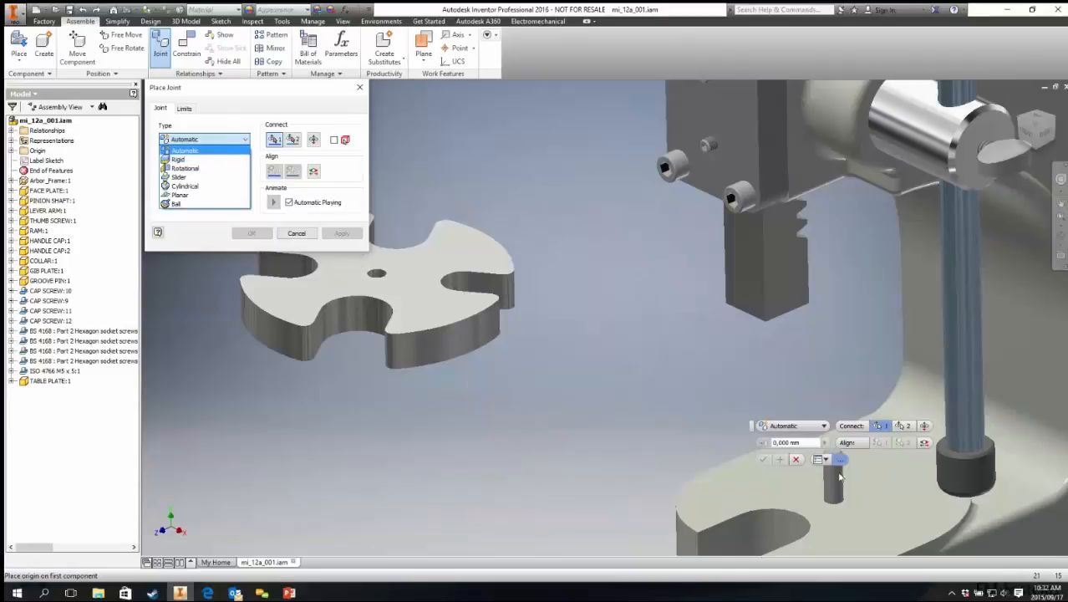
{"action": "left_click", "coordinate": [184, 159]}
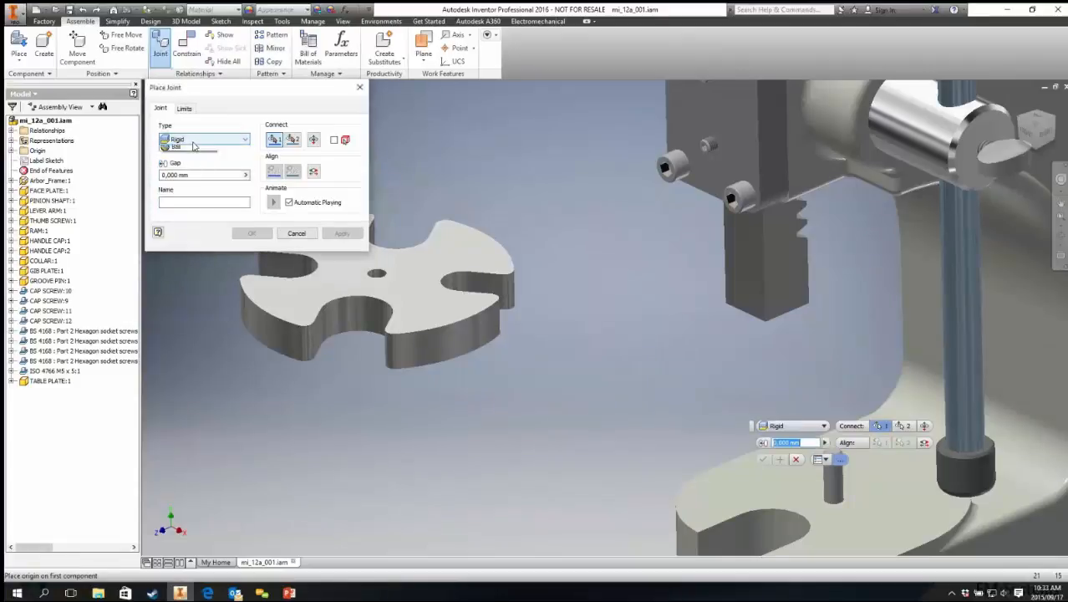
{"action": "left_click", "coordinate": [187, 140]}
{"action": "left_click", "coordinate": [185, 151]}
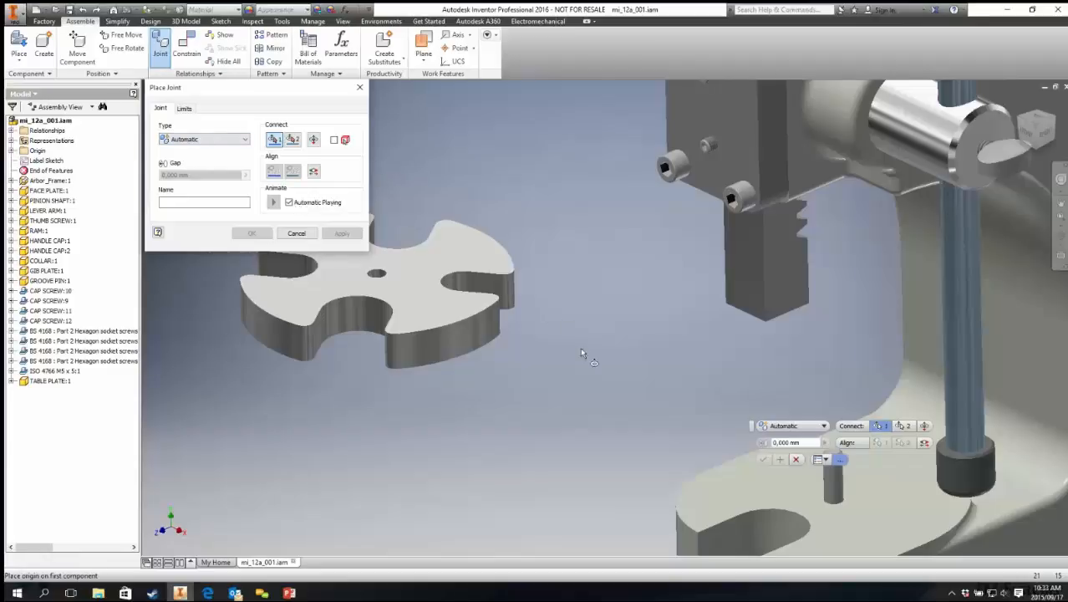
Step: Connect the joint from the table plate's centre hole to the top of the base pin
{"action": "middle_click_drag", "start_coordinate": [535, 335], "coordinate": [721, 357]}
{"action": "scroll", "coordinate": [561, 301], "scroll_direction": "up", "scroll_amount": 5}
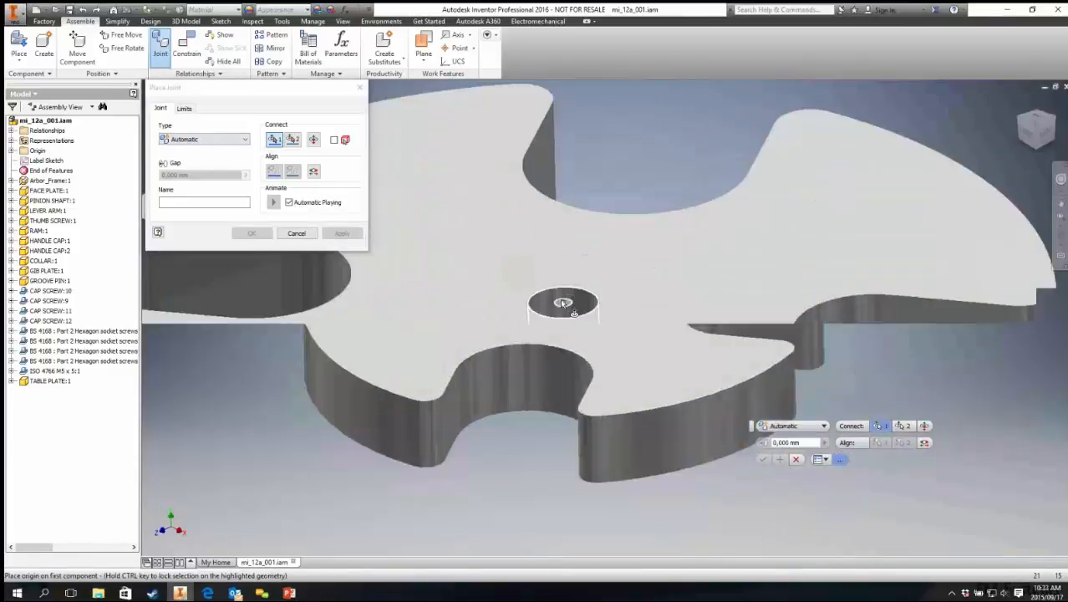
{"action": "left_click", "coordinate": [563, 302]}
{"action": "scroll", "coordinate": [502, 269], "scroll_direction": "down", "scroll_amount": 4}
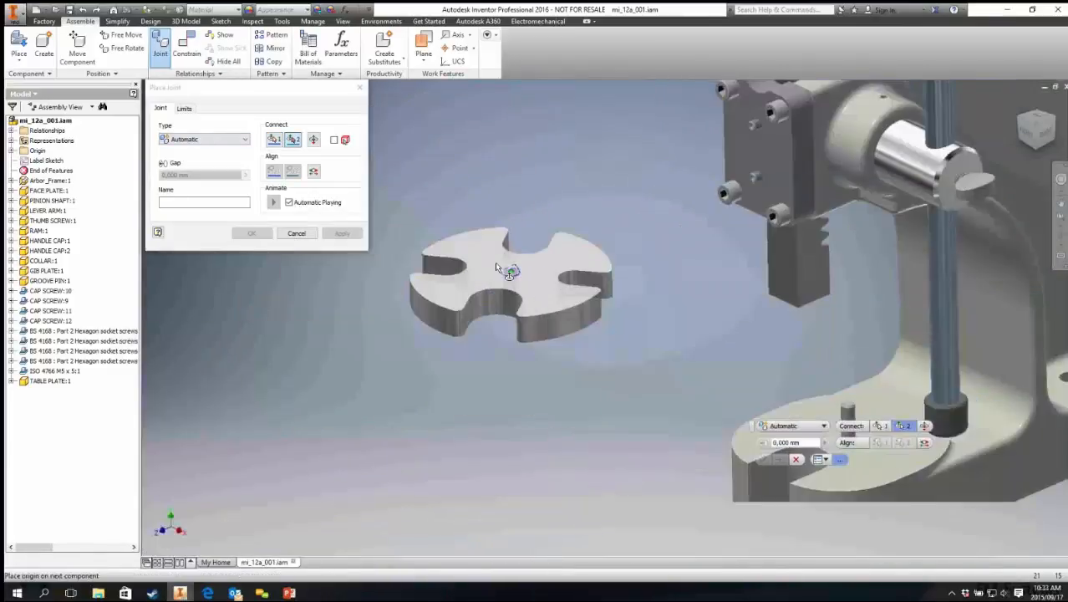
{"action": "middle_click_drag", "start_coordinate": [644, 305], "coordinate": [487, 231]}
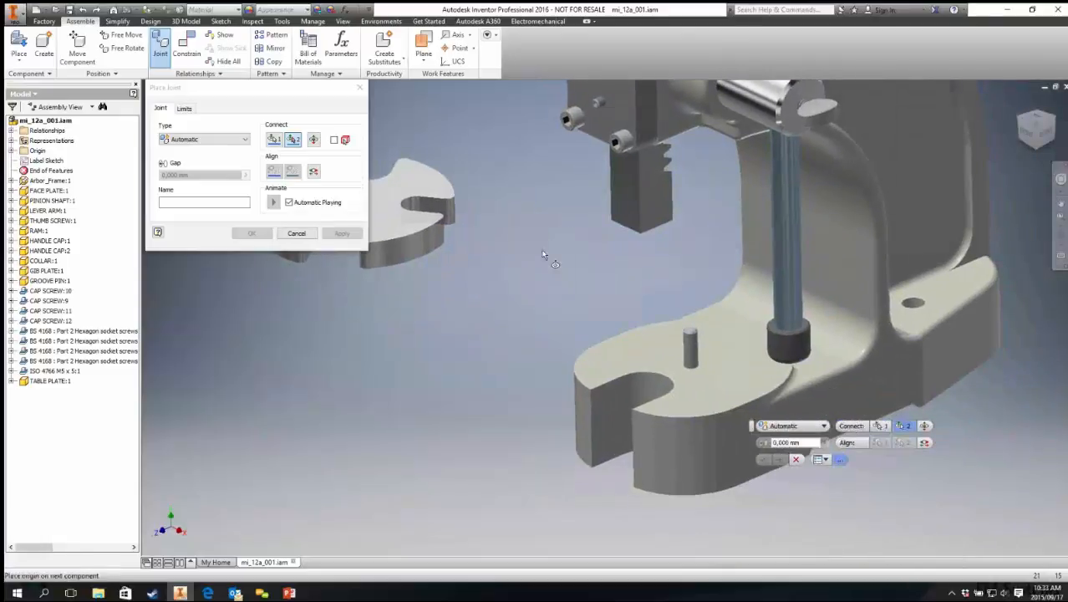
{"action": "middle_click_drag", "start_coordinate": [544, 255], "coordinate": [614, 252]}
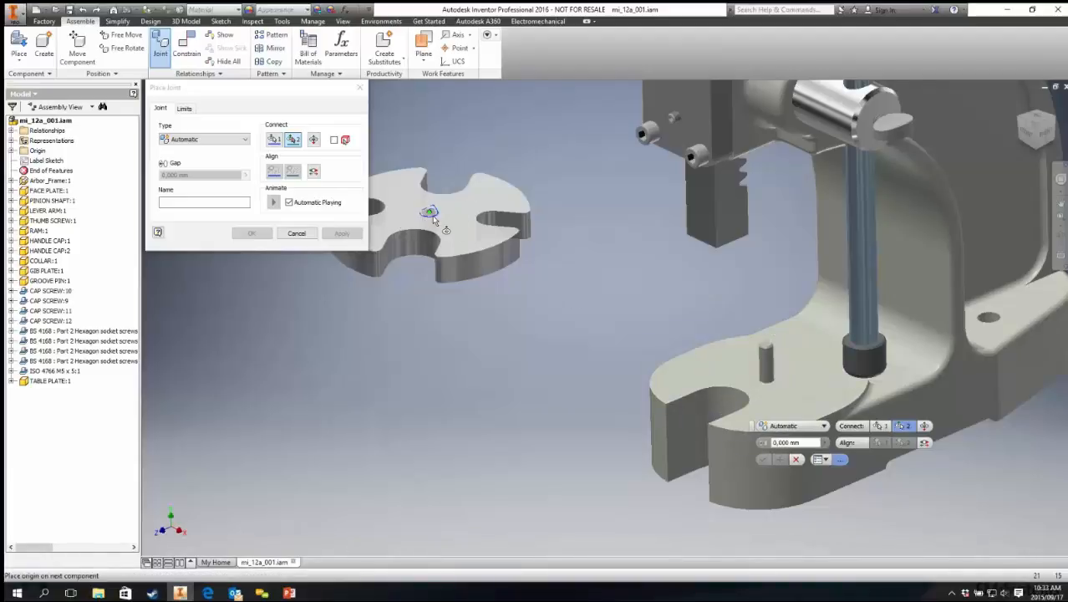
{"action": "left_click", "coordinate": [764, 381]}
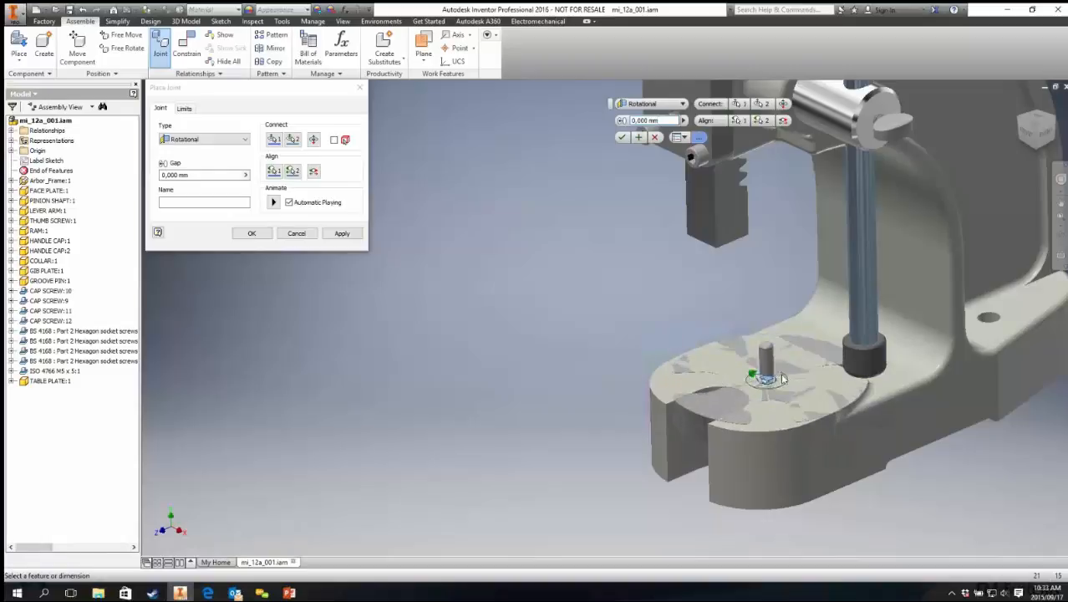
Step: Flip the table plate's orientation on the pin and preview the joint animation
{"action": "left_click", "coordinate": [273, 203]}
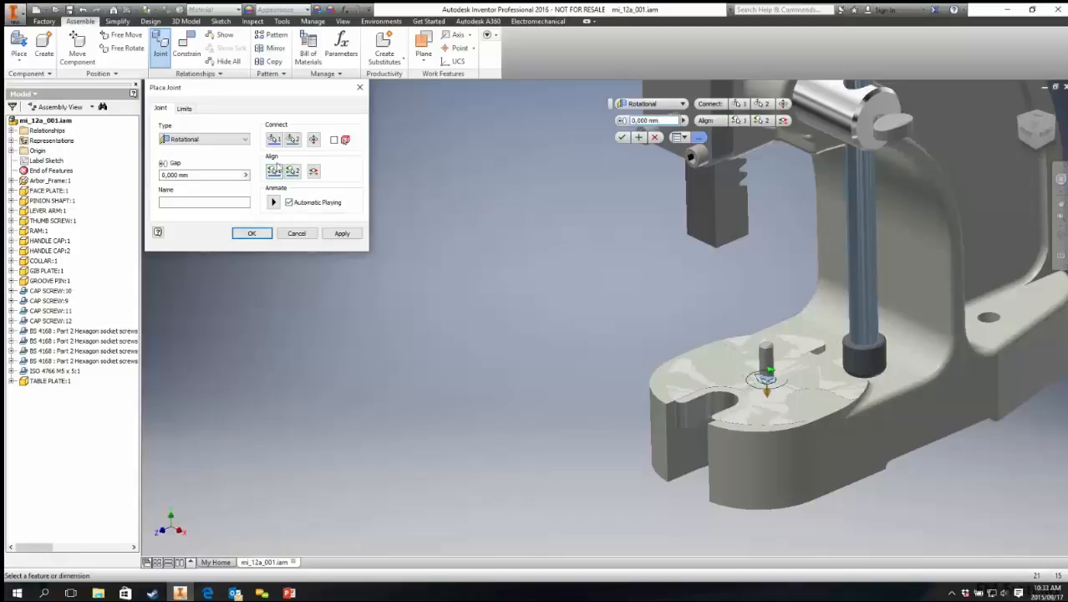
{"action": "left_click", "coordinate": [314, 140]}
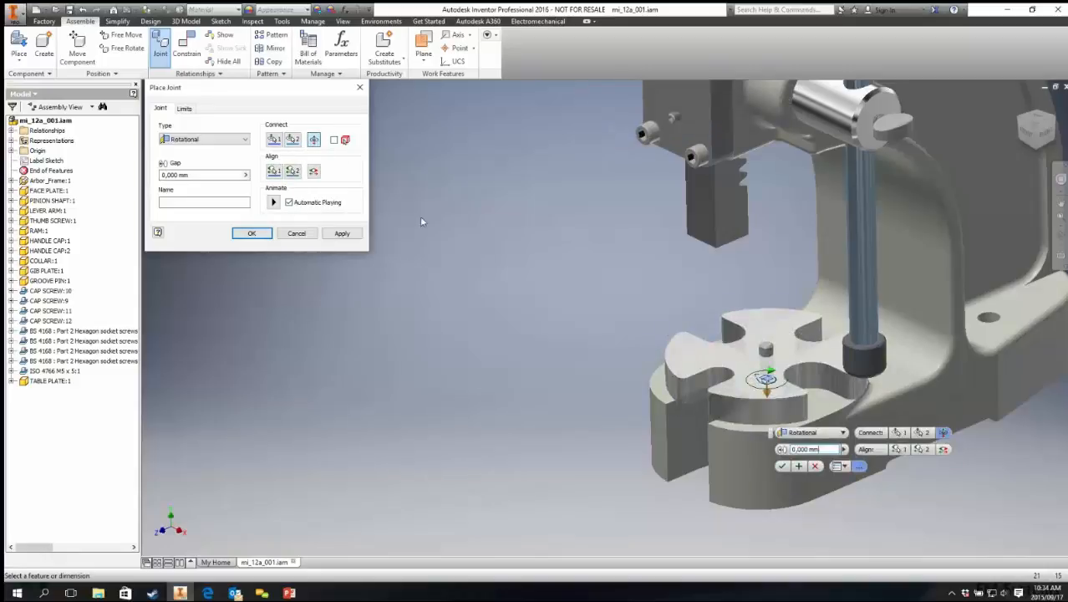
{"action": "scroll", "coordinate": [798, 372], "scroll_direction": "up", "scroll_amount": 2}
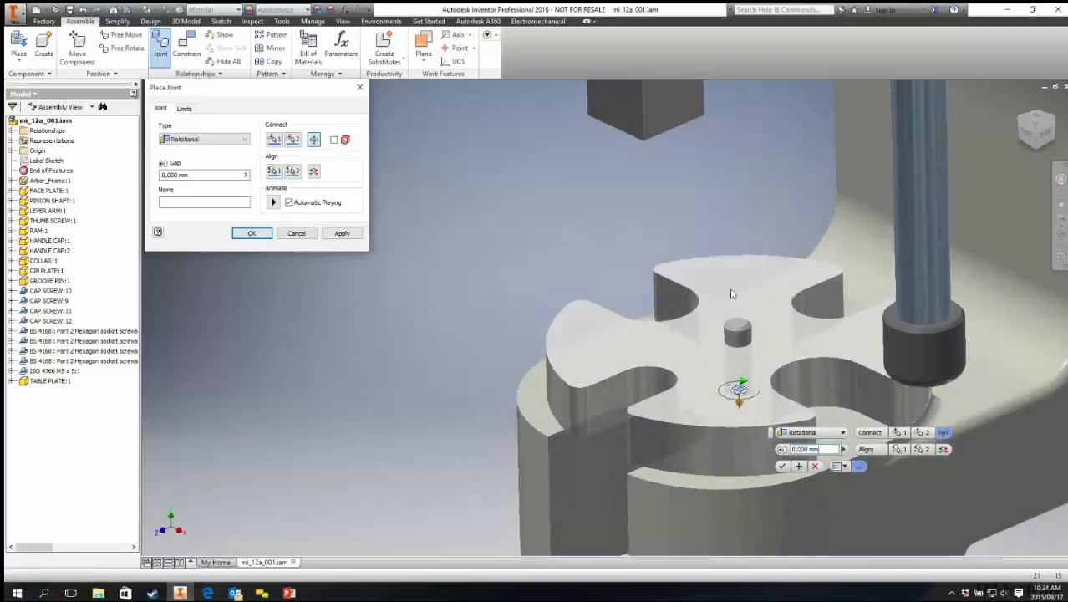
{"action": "left_click", "coordinate": [271, 202]}
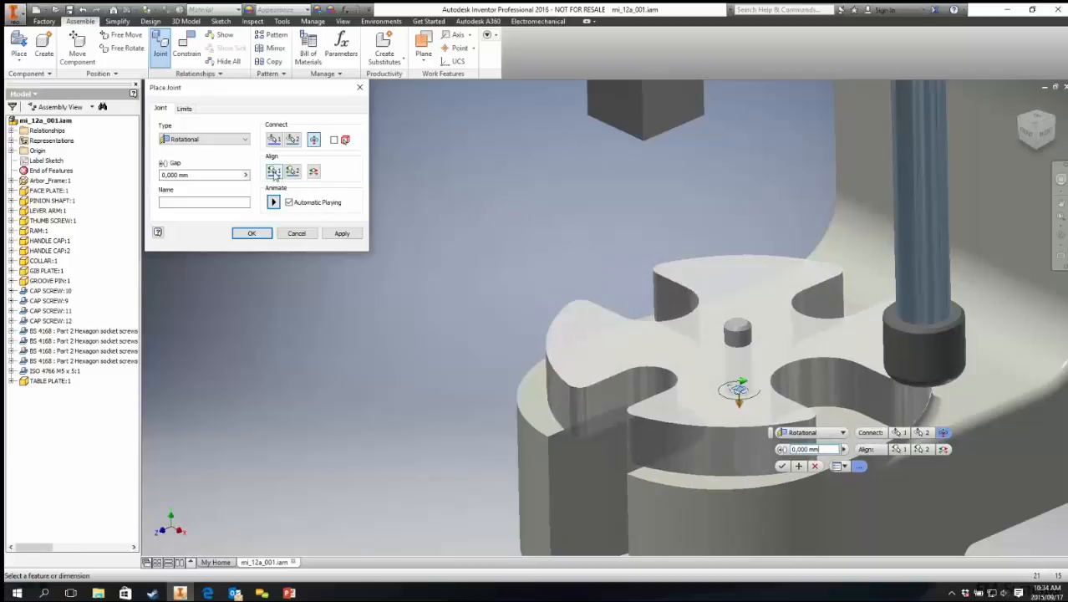
Step: Align the table plate's slot face with a face of the press base
{"action": "left_click", "coordinate": [275, 172]}
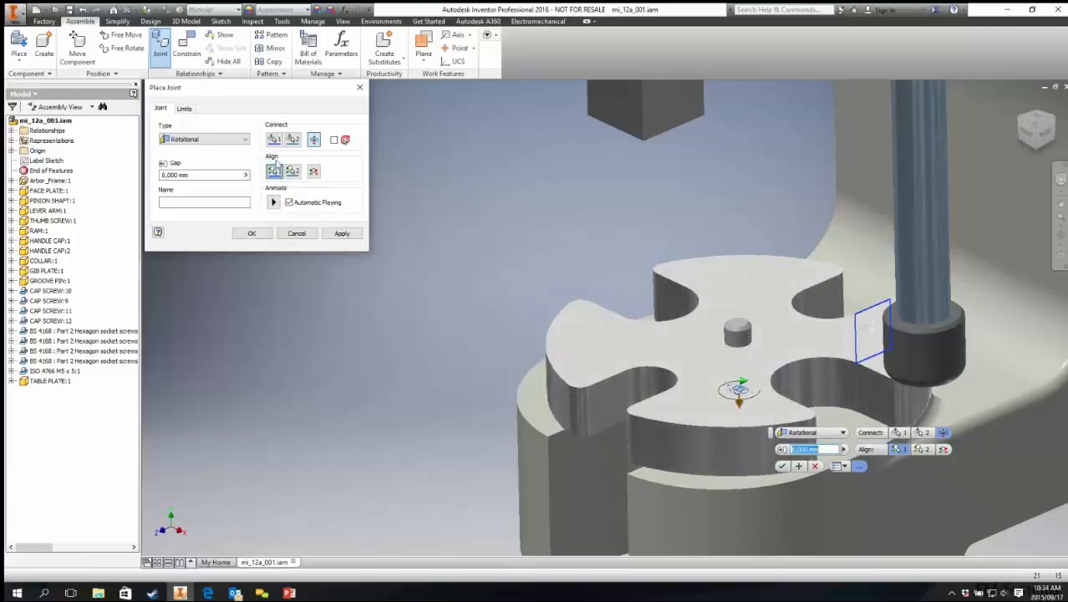
{"action": "left_click", "coordinate": [601, 404]}
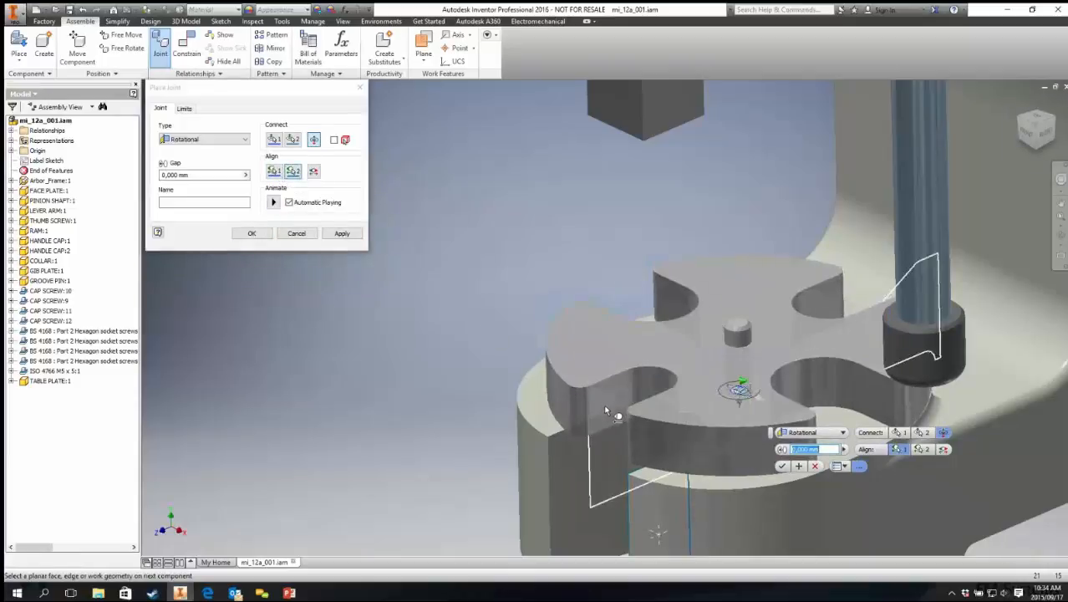
{"action": "left_click", "coordinate": [585, 481]}
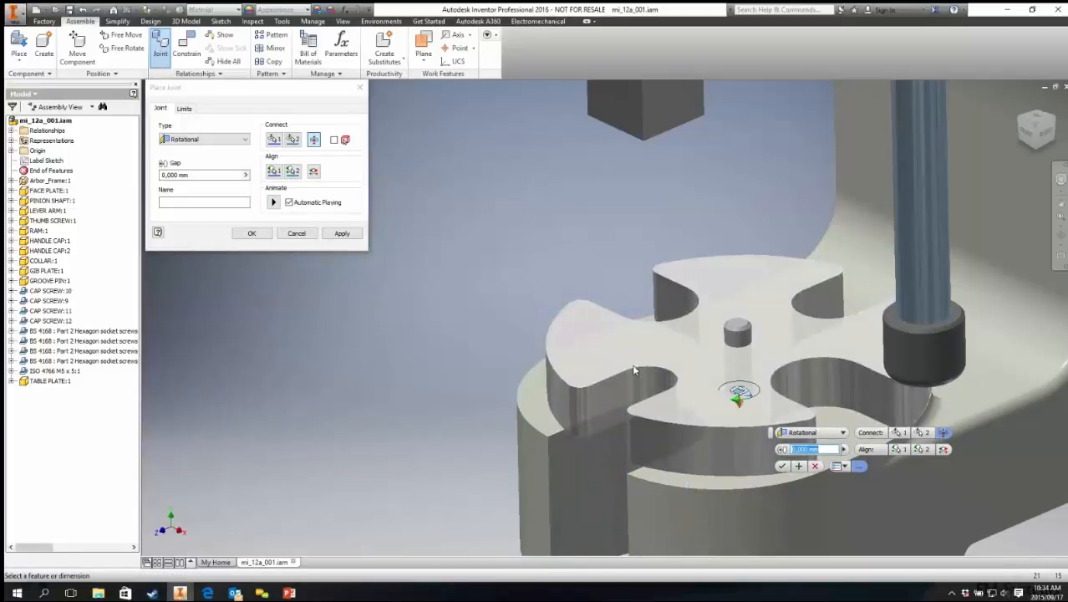
Step: Change the joint type to Rigid and finish the joint
{"action": "left_click", "coordinate": [238, 139]}
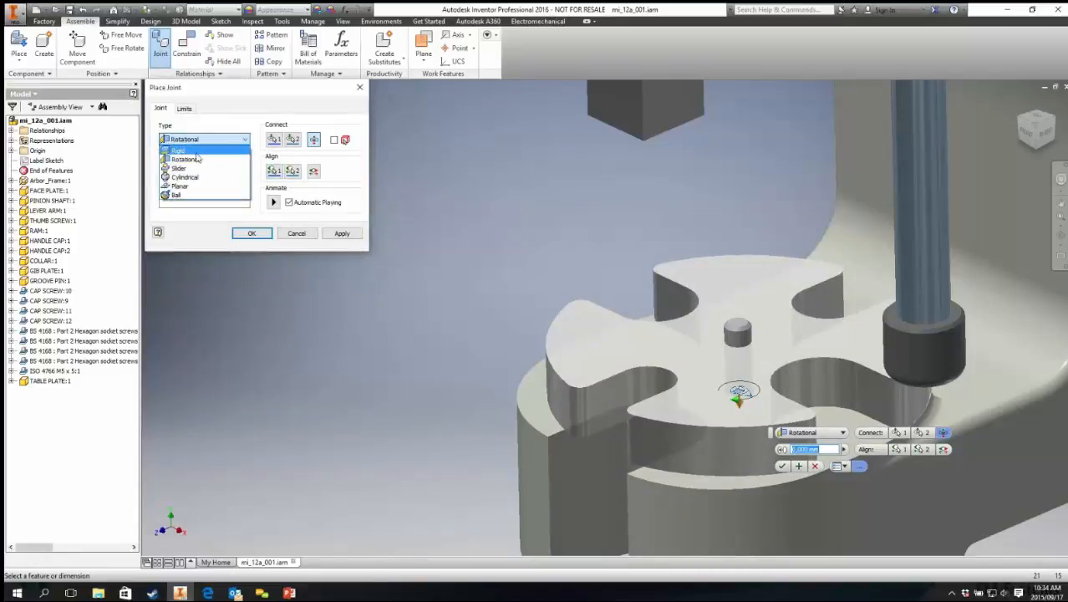
{"action": "left_click", "coordinate": [193, 153]}
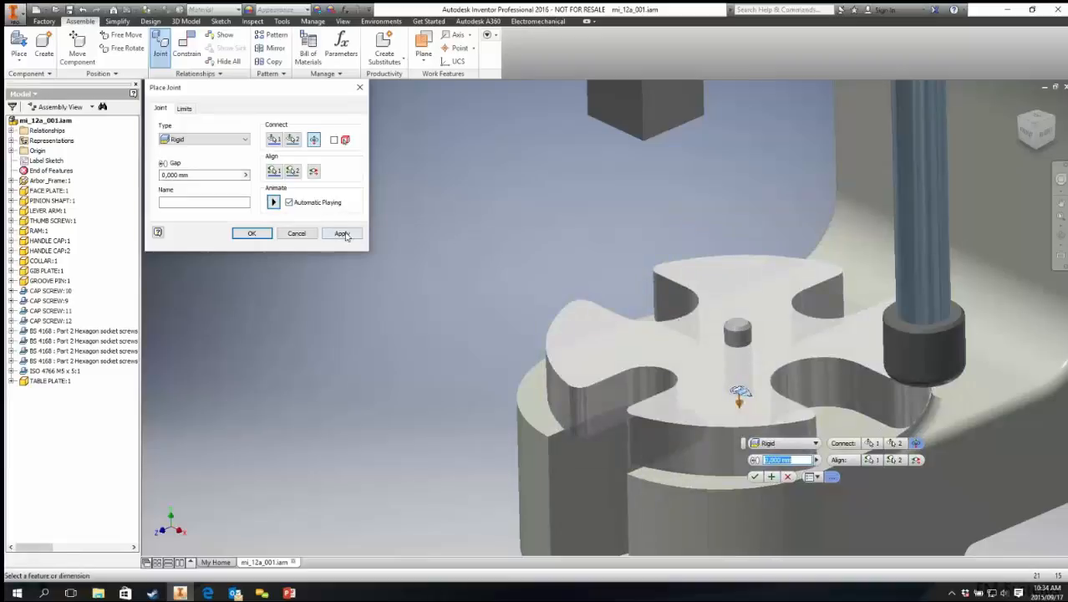
{"action": "left_click", "coordinate": [254, 234]}
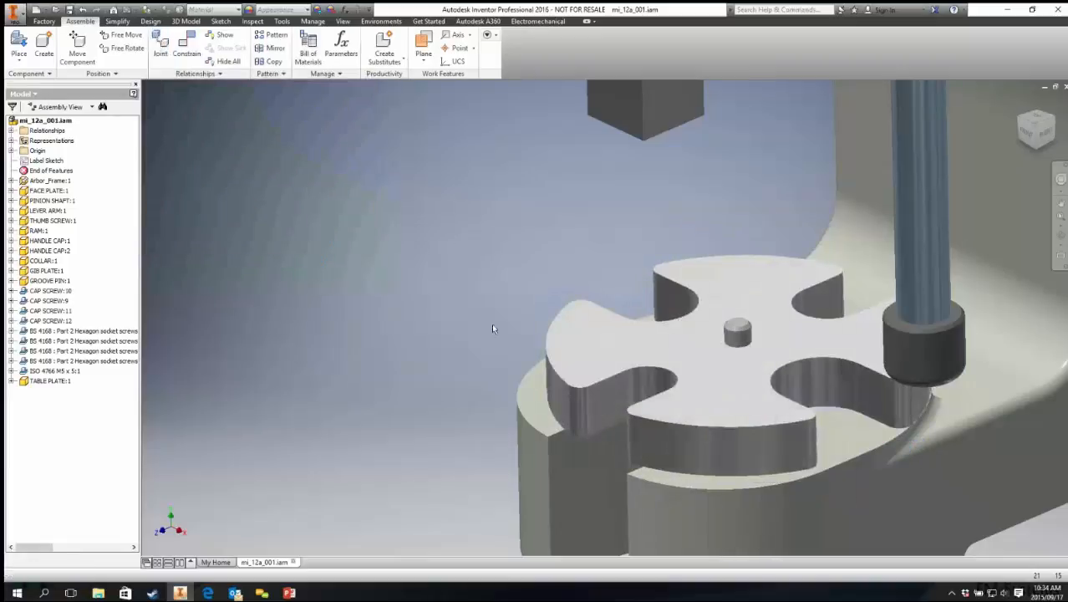
Step: Select the table plate and inspect its first rigid joint in the model browser
{"action": "left_click_drag", "start_coordinate": [586, 336], "coordinate": [717, 301]}
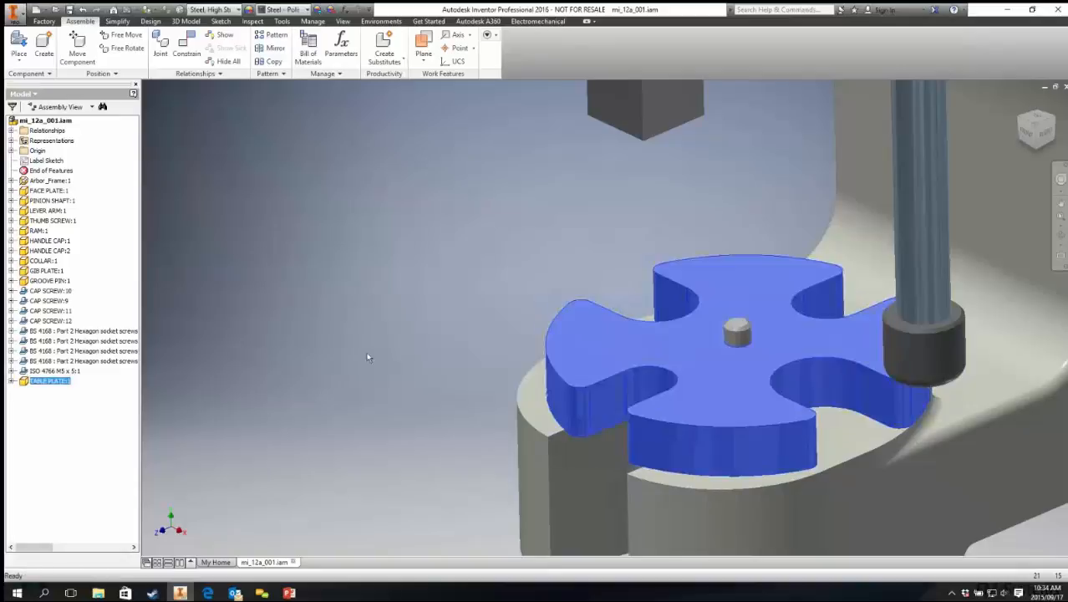
{"action": "left_click", "coordinate": [11, 380]}
{"action": "left_click", "coordinate": [48, 401]}
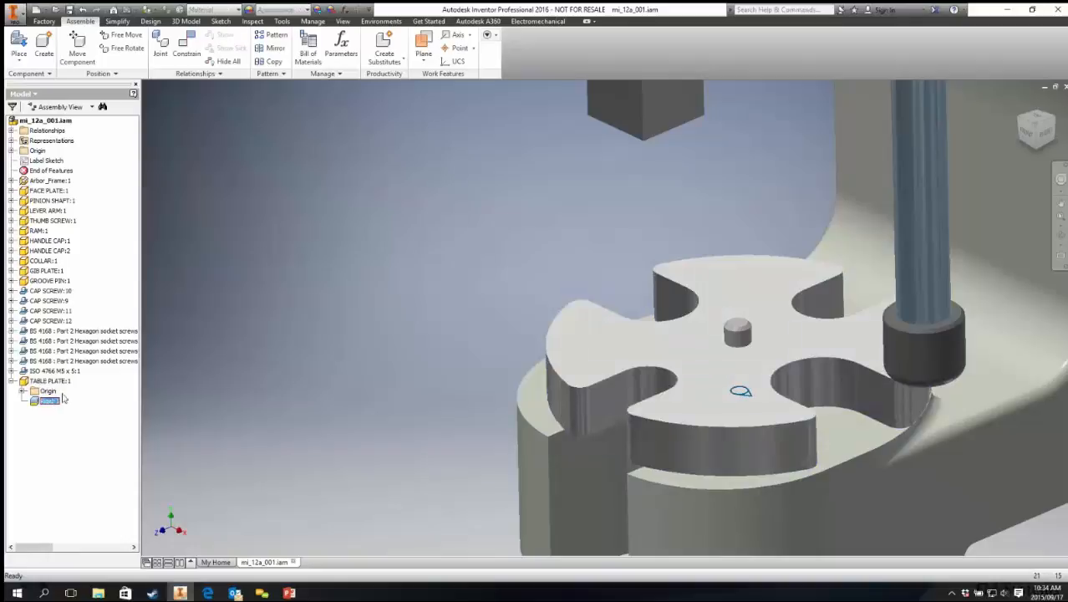
{"action": "left_click", "coordinate": [413, 315]}
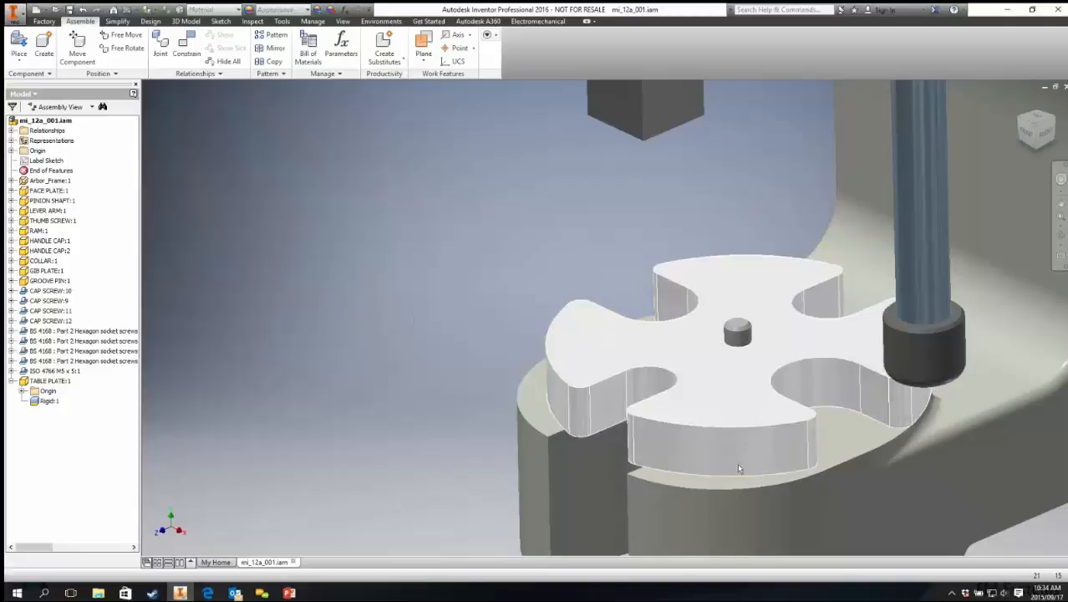
{"action": "left_click", "coordinate": [739, 469]}
{"action": "left_click", "coordinate": [576, 490]}
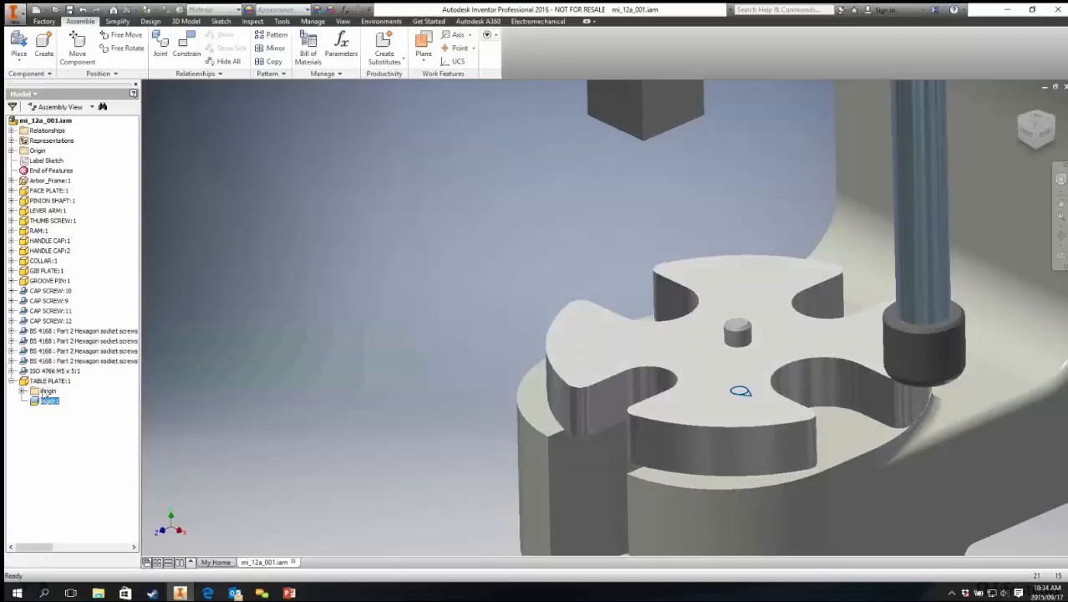
{"action": "right_click", "coordinate": [39, 403]}
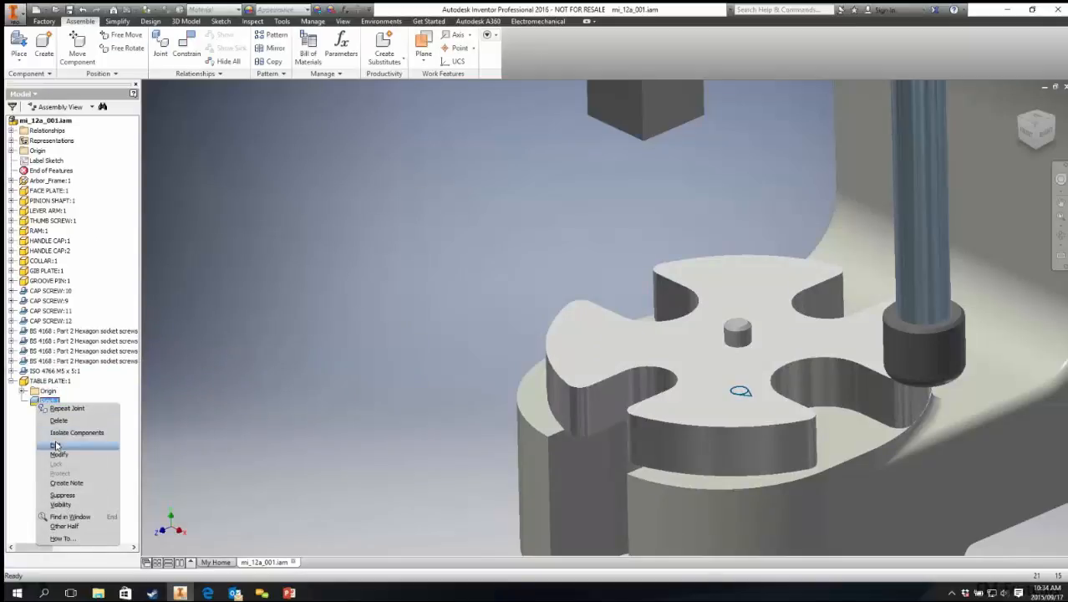
{"action": "left_click", "coordinate": [282, 199]}
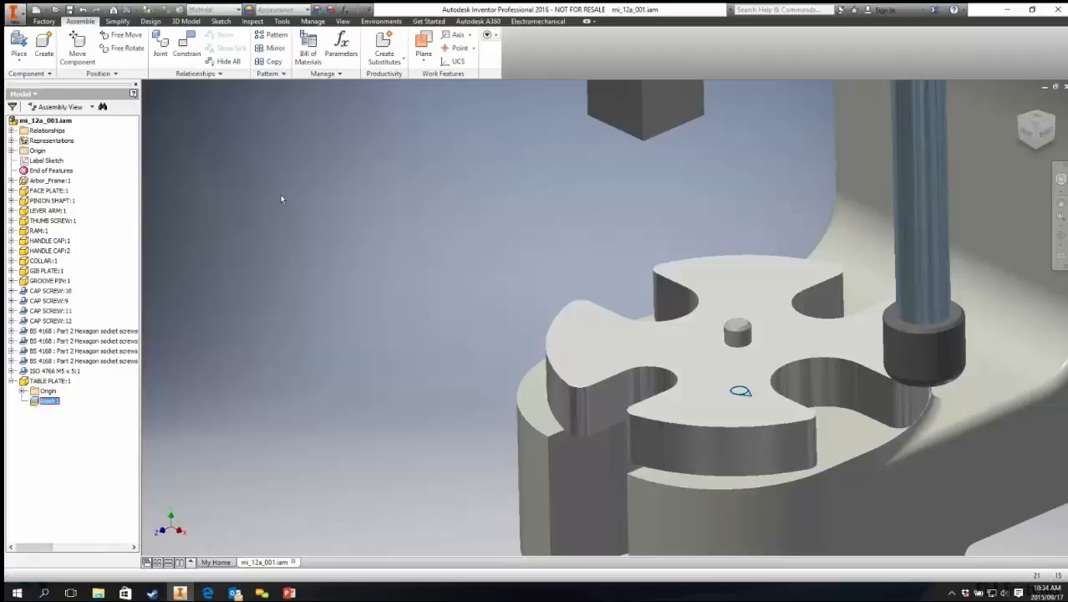
{"action": "left_click", "coordinate": [252, 23]}
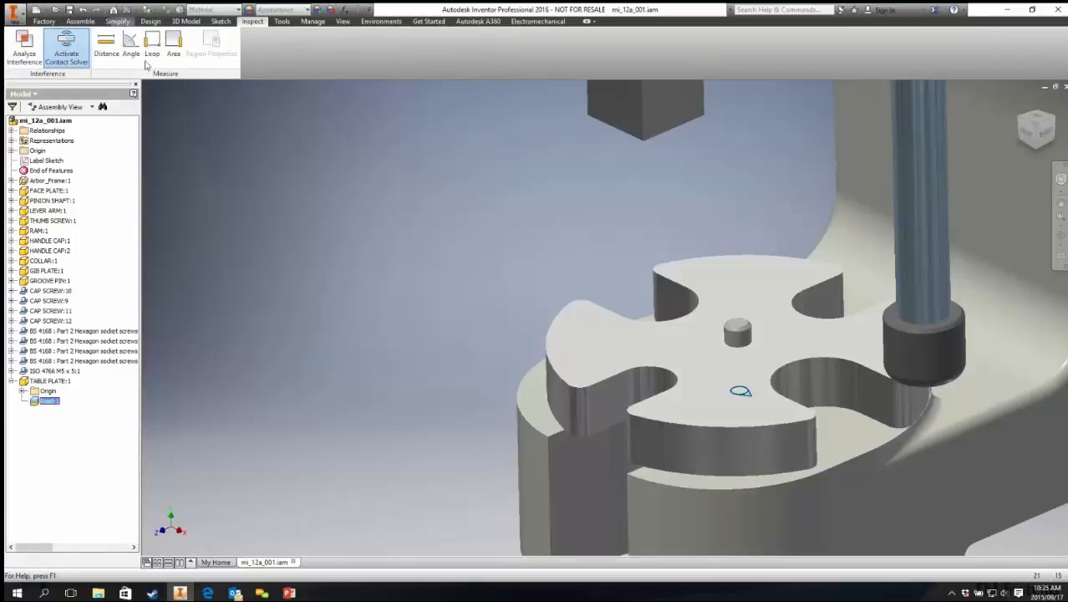
{"action": "left_click", "coordinate": [80, 21]}
{"action": "right_click", "coordinate": [362, 284]}
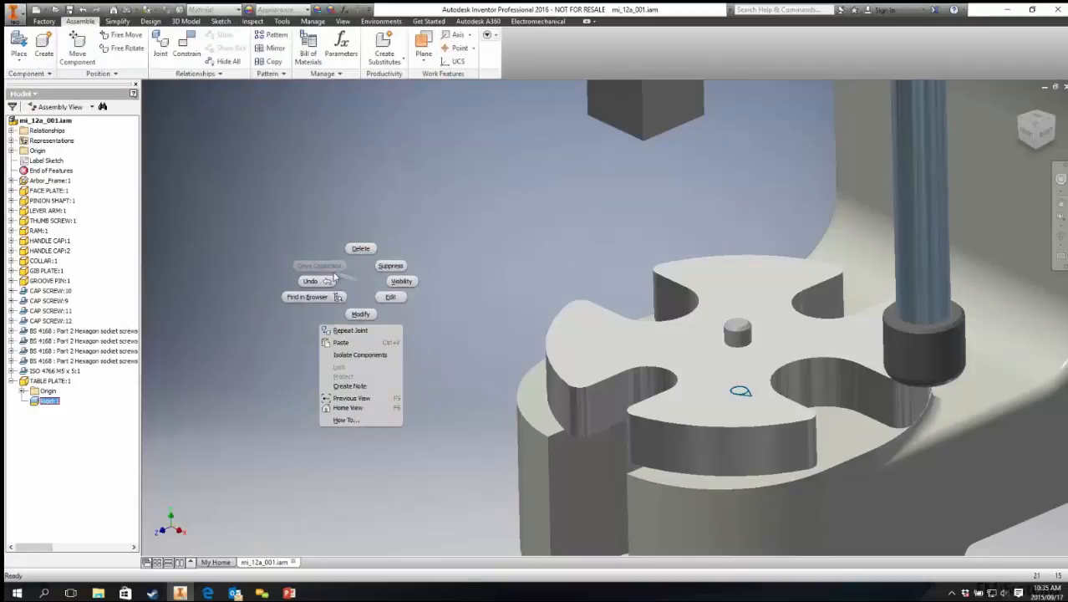
{"action": "left_click", "coordinate": [463, 215]}
{"action": "right_click", "coordinate": [374, 204]}
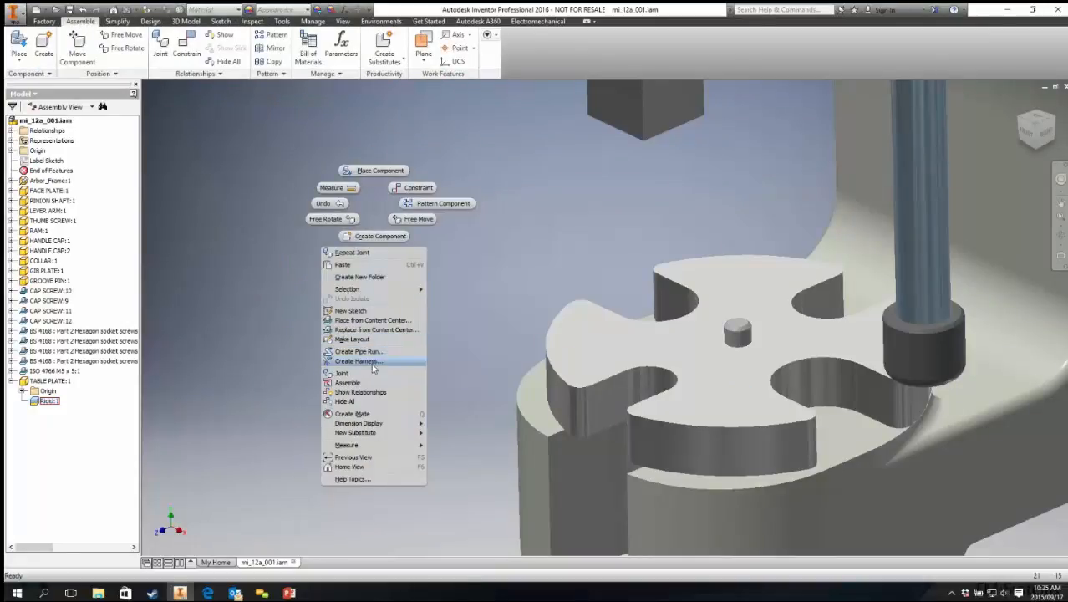
{"action": "mouse_move", "coordinate": [387, 426]}
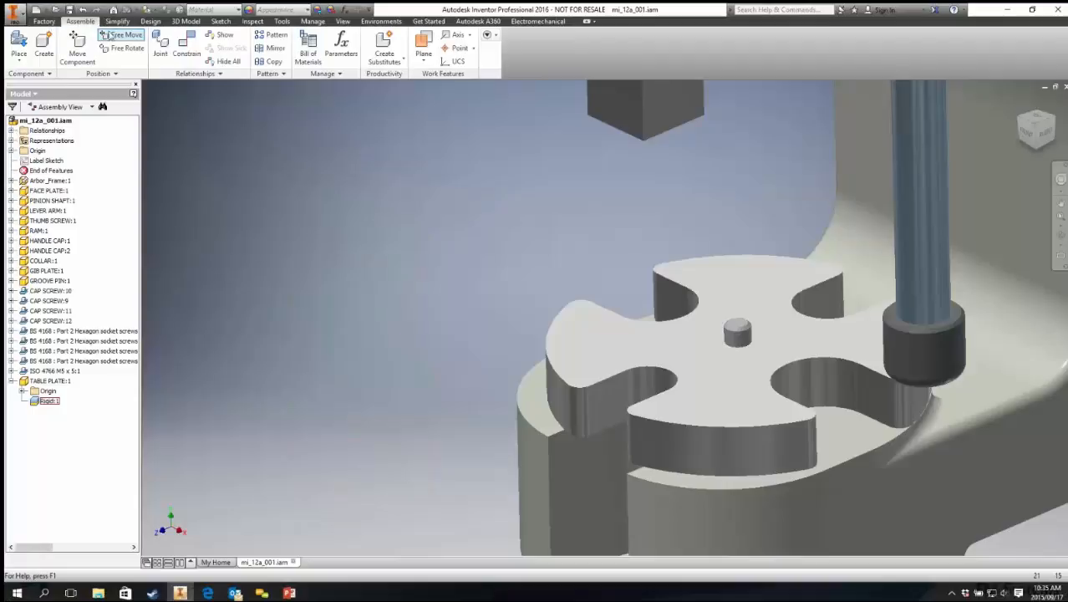
{"action": "left_click", "coordinate": [223, 23]}
{"action": "left_click", "coordinate": [256, 24]}
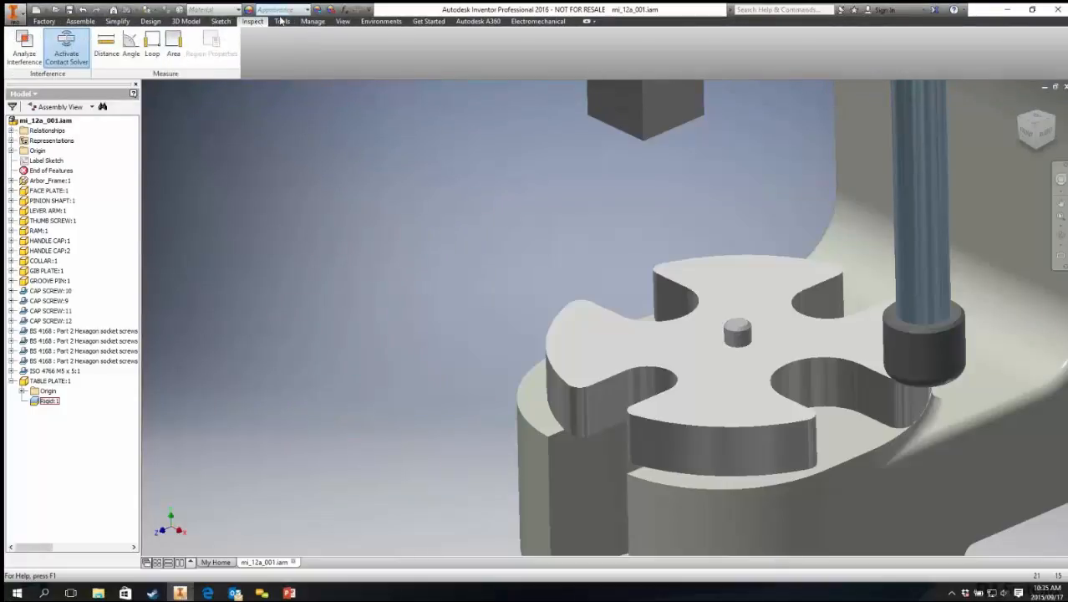
Step: Turn on the degrees-of-freedom display and examine the glyphs on the table plate and press
{"action": "left_click", "coordinate": [342, 21]}
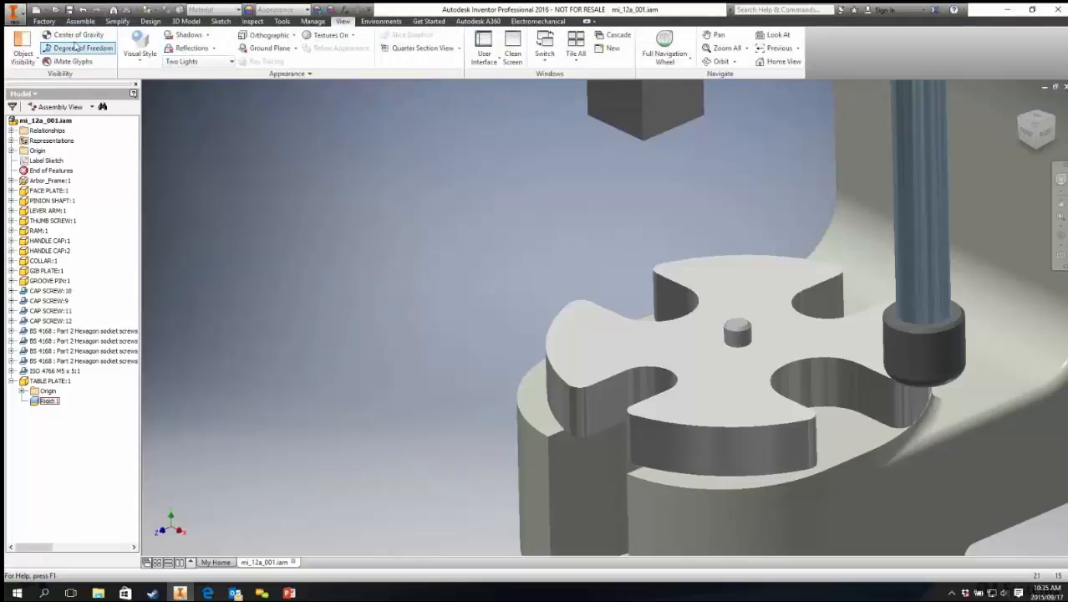
{"action": "scroll", "coordinate": [509, 335], "scroll_direction": "down", "scroll_amount": 1}
{"action": "middle_click_drag", "start_coordinate": [510, 335], "coordinate": [403, 300]}
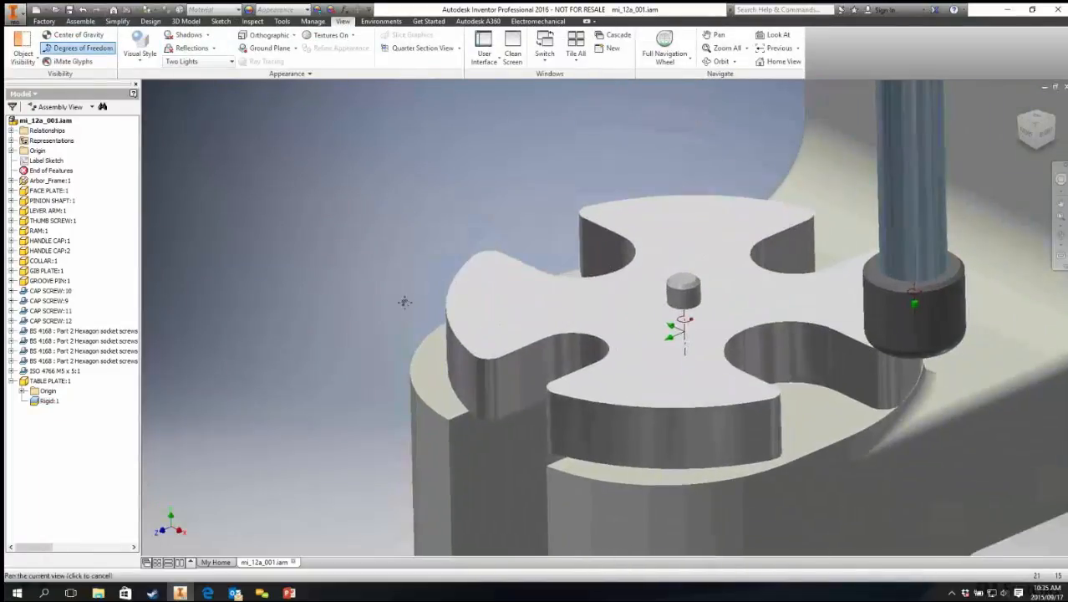
{"action": "scroll", "coordinate": [564, 348], "scroll_direction": "up", "scroll_amount": 5}
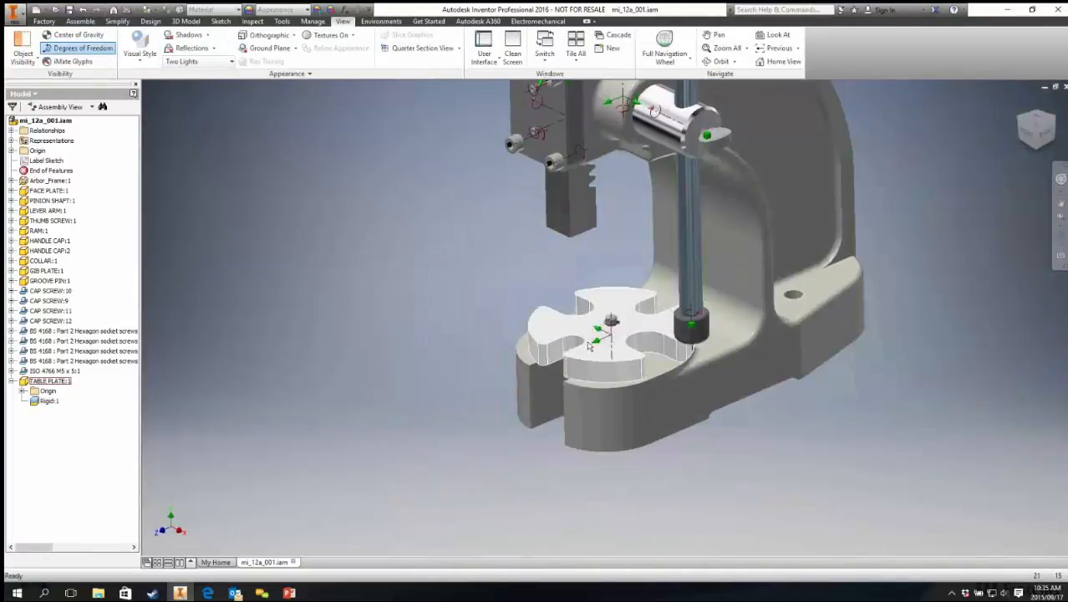
{"action": "scroll", "coordinate": [638, 85], "scroll_direction": "down", "scroll_amount": 1}
{"action": "middle_click_drag", "start_coordinate": [535, 83], "coordinate": [539, 234]}
{"action": "middle_click_drag", "start_coordinate": [564, 468], "coordinate": [535, 274]}
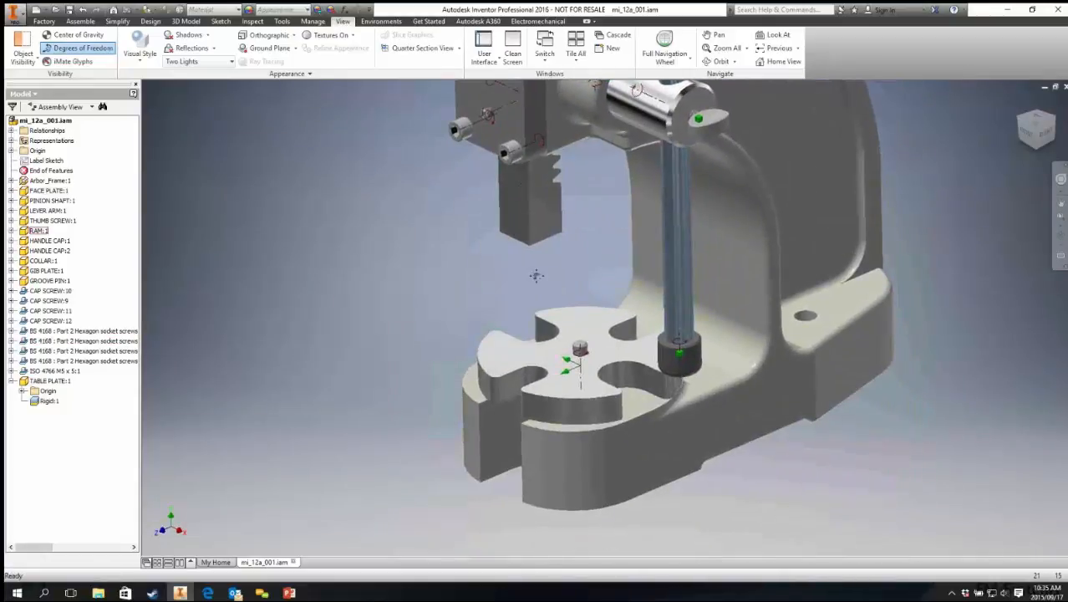
Step: Drag the table plate to test how it moves on the pin
{"action": "scroll", "coordinate": [581, 371], "scroll_direction": "down", "scroll_amount": 3}
{"action": "left_click", "coordinate": [626, 342]}
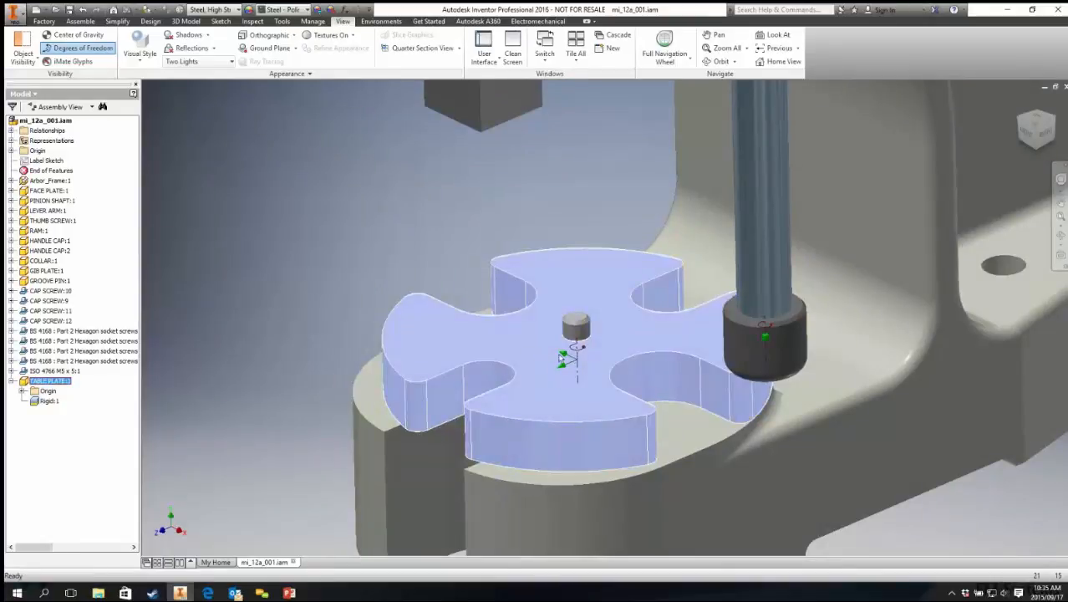
{"action": "left_click_drag", "start_coordinate": [572, 327], "coordinate": [304, 232]}
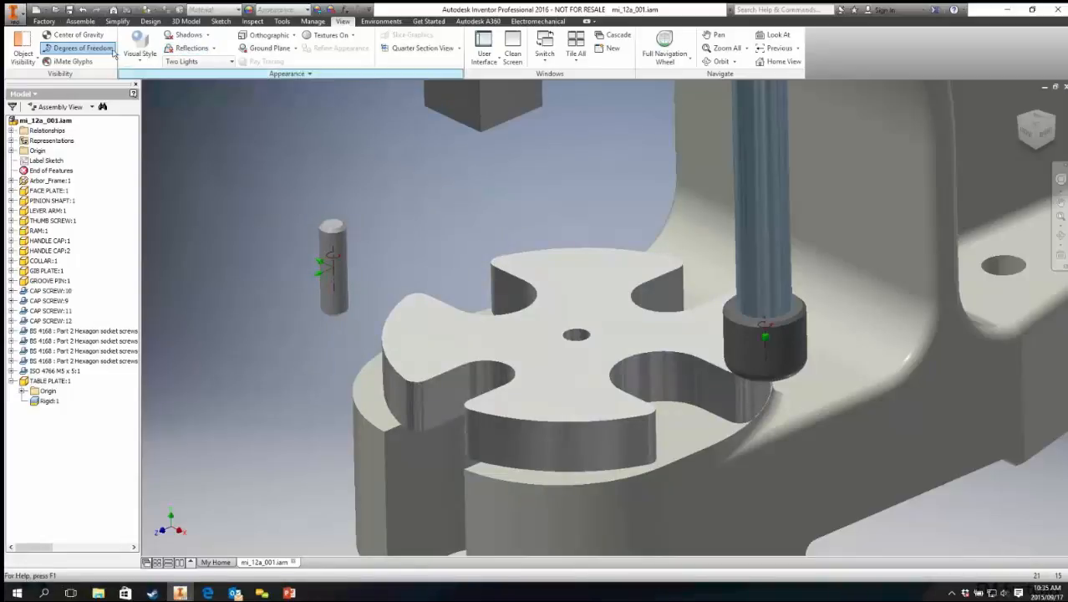
Step: Create a Rigid joint from the top of the groove pin to the table plate's centre hole, accepting the conflicting relationship
{"action": "left_click", "coordinate": [80, 22]}
{"action": "left_click", "coordinate": [160, 43]}
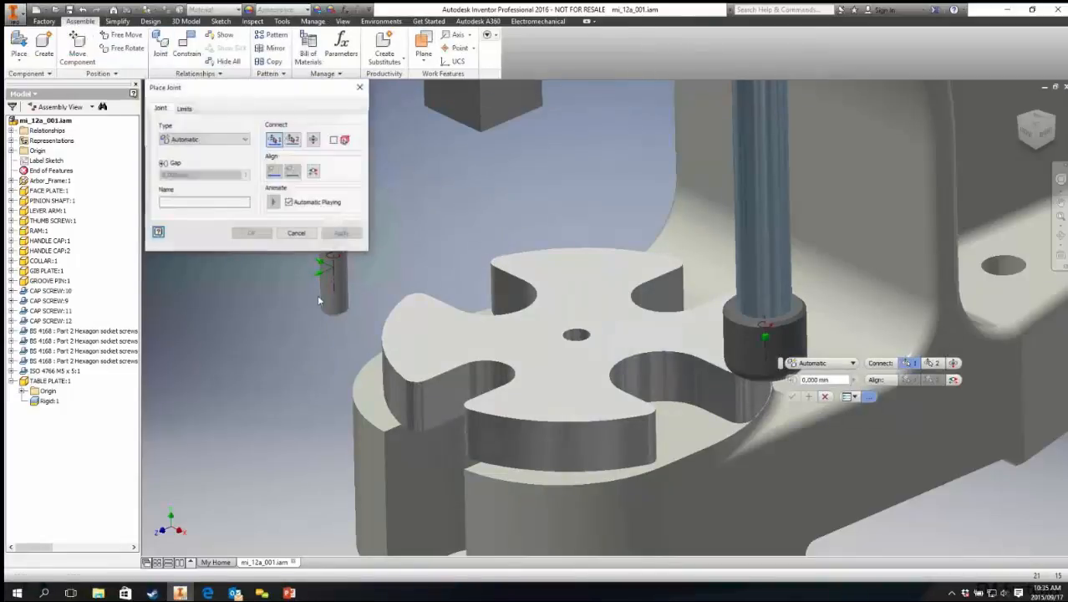
{"action": "middle_click_drag", "start_coordinate": [377, 340], "coordinate": [473, 380]}
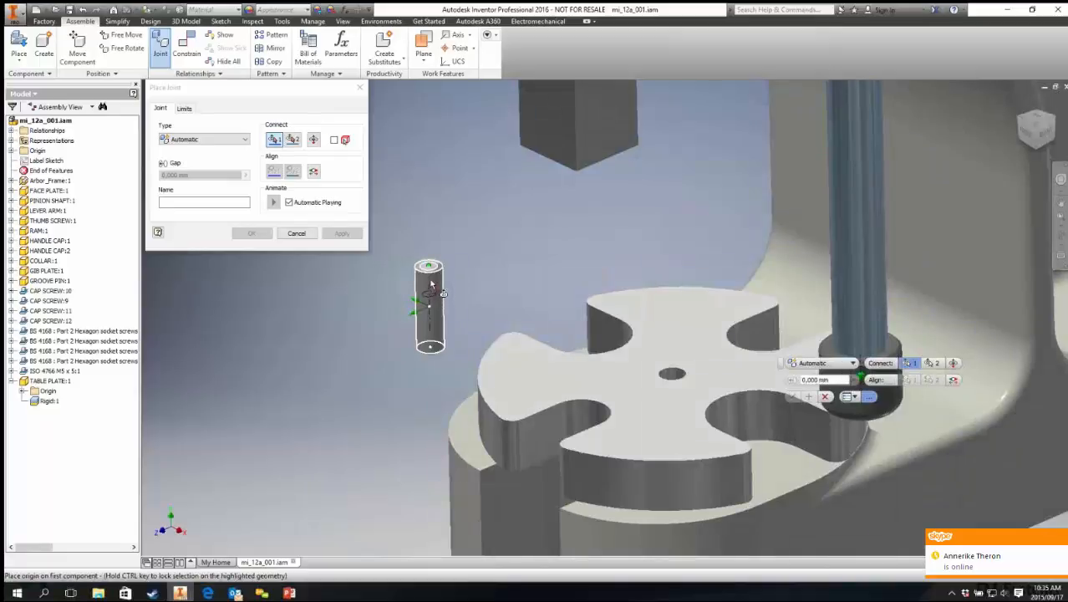
{"action": "left_click", "coordinate": [437, 270]}
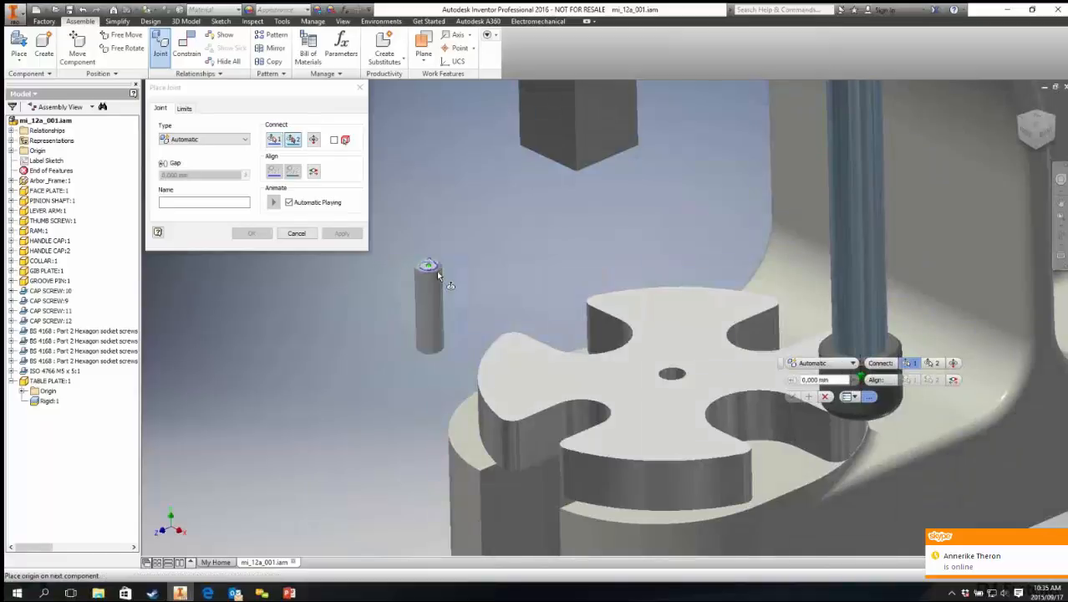
{"action": "left_click", "coordinate": [673, 373]}
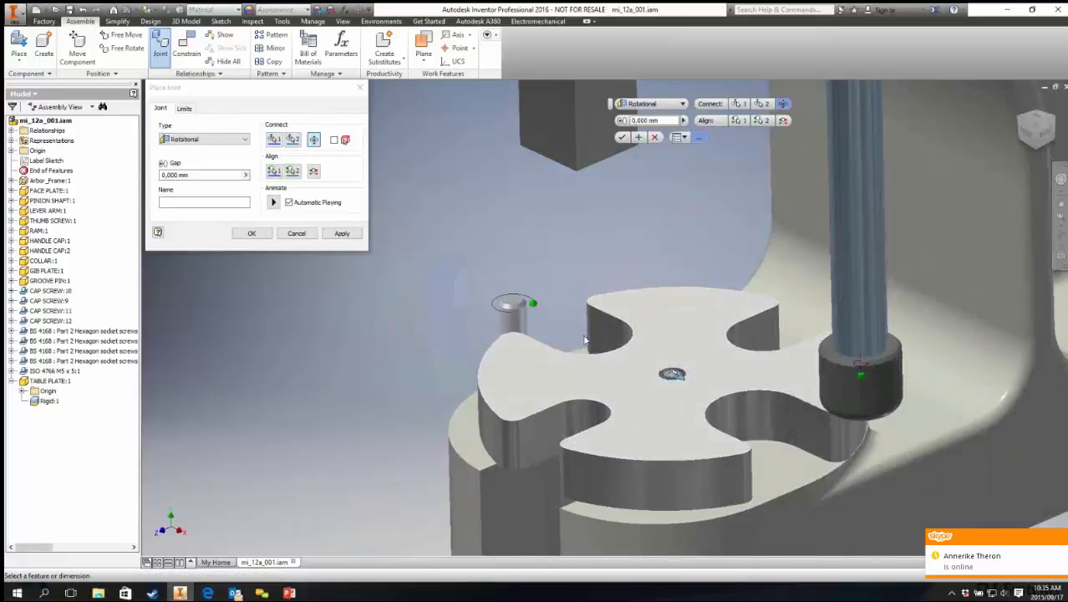
{"action": "left_click", "coordinate": [225, 142]}
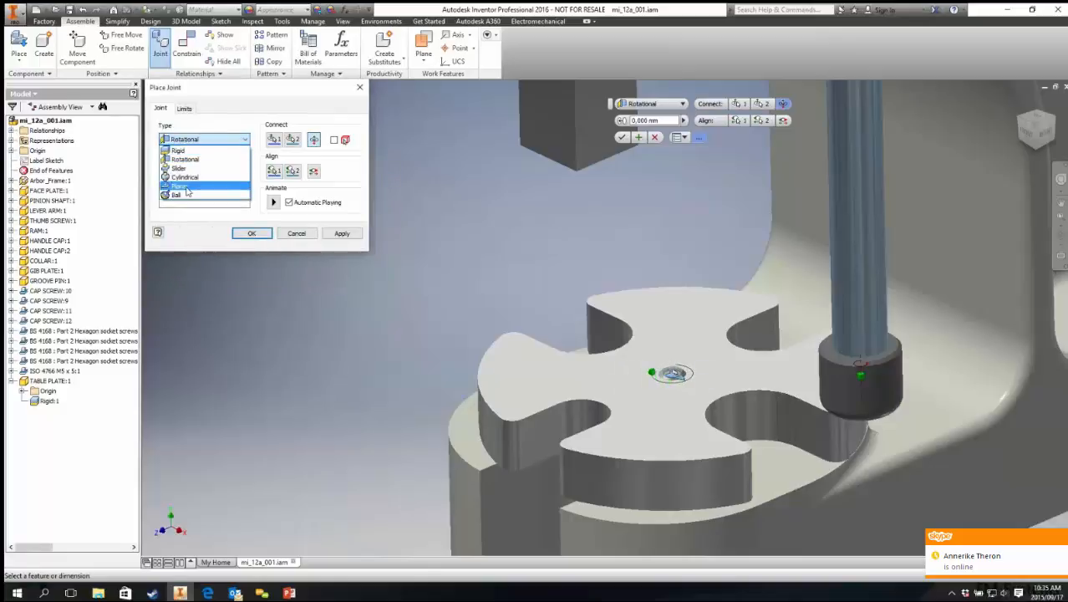
{"action": "left_click", "coordinate": [194, 151]}
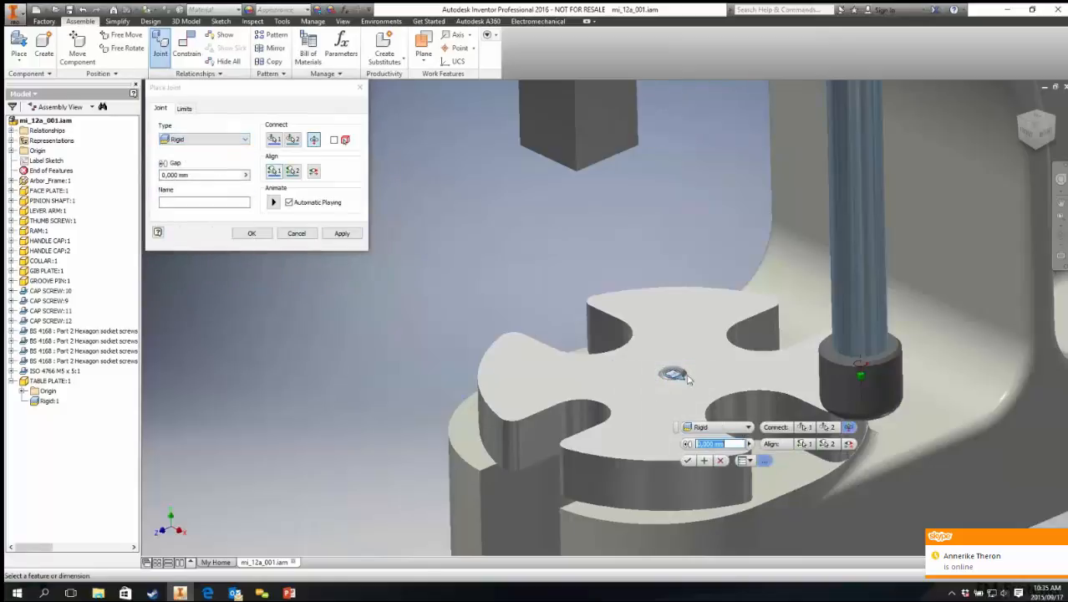
{"action": "left_click", "coordinate": [252, 233]}
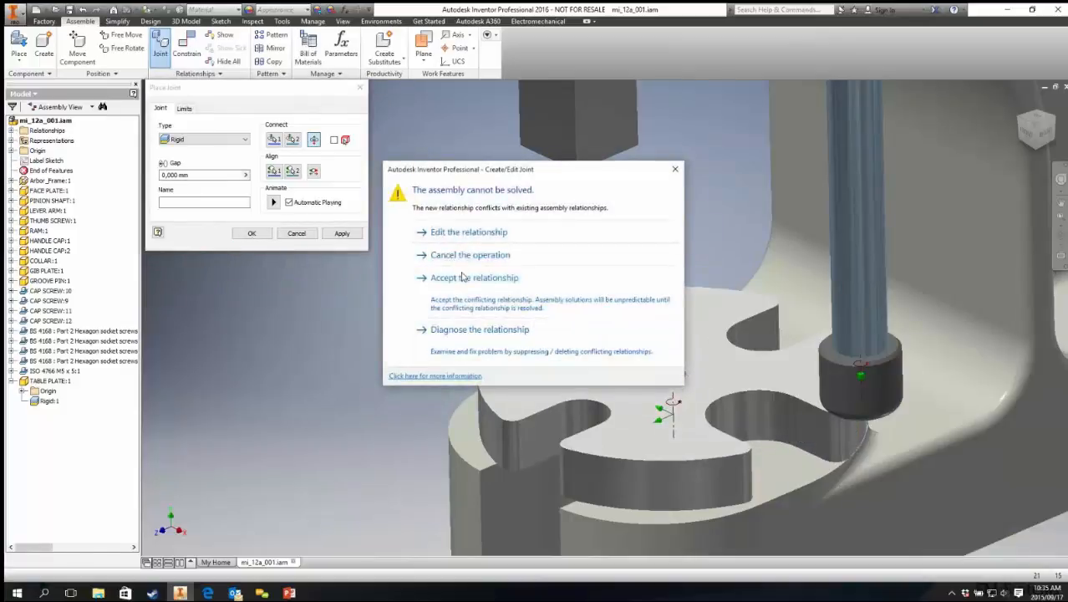
{"action": "left_click", "coordinate": [468, 278]}
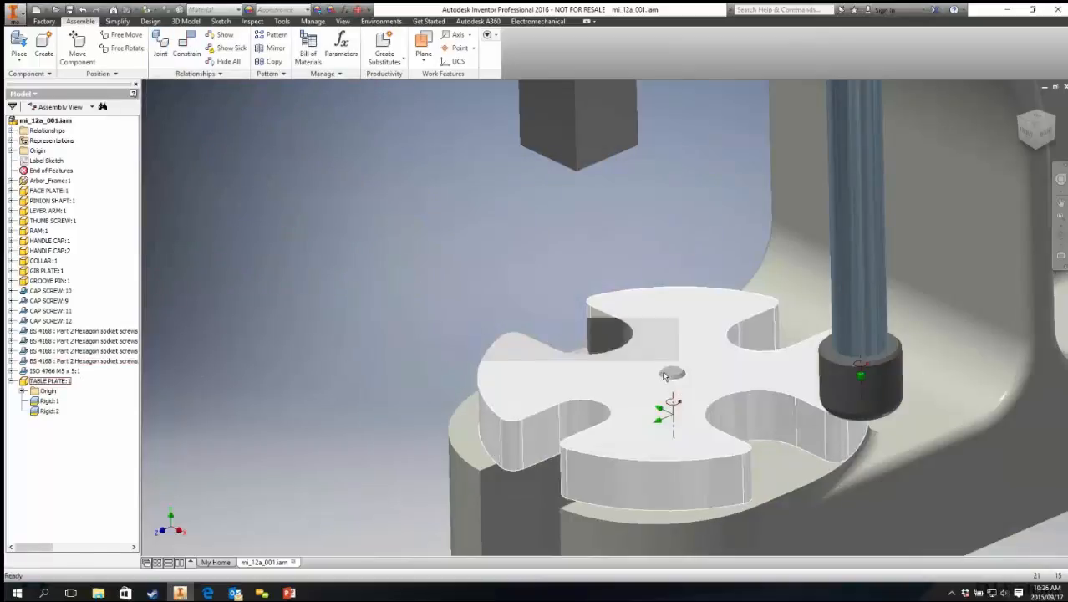
Step: Expand the groove pin in the browser and delete its Flush:7 constraint
{"action": "left_click", "coordinate": [48, 280]}
{"action": "left_click", "coordinate": [12, 281]}
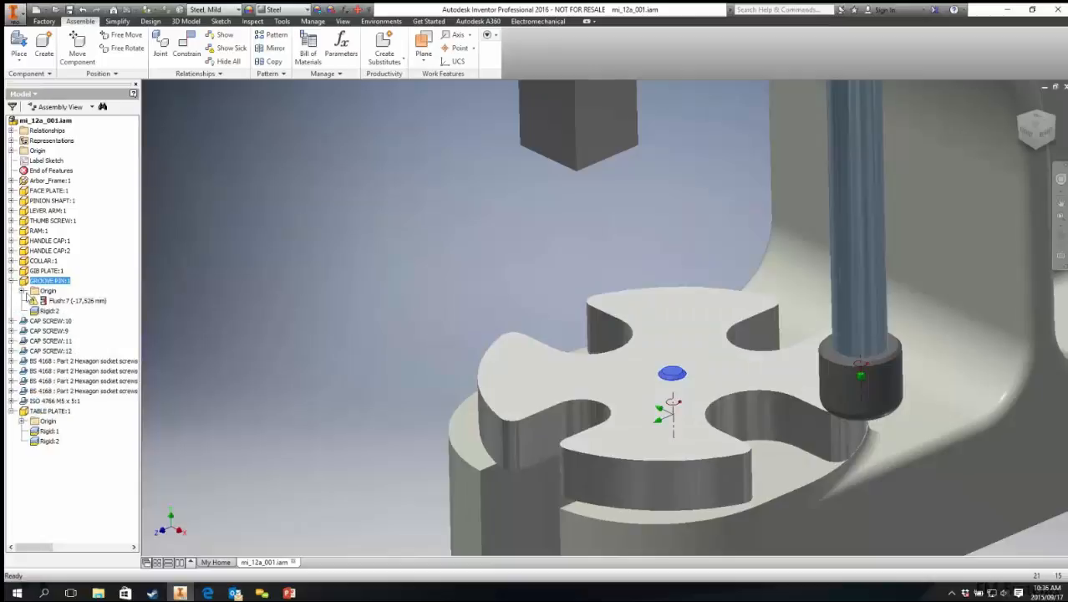
{"action": "left_click", "coordinate": [52, 301]}
{"action": "right_click", "coordinate": [50, 301]}
{"action": "left_click", "coordinate": [66, 320]}
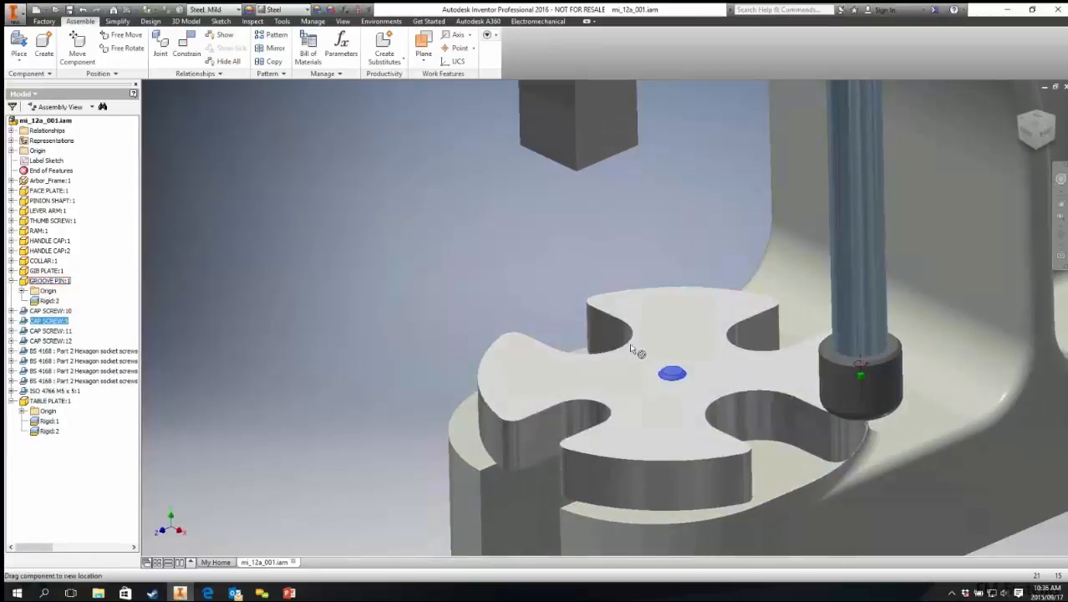
Step: Drag the table plate and examine the pin and plate fit from several angles
{"action": "left_click", "coordinate": [679, 438]}
{"action": "left_click_drag", "start_coordinate": [481, 287], "coordinate": [442, 206]}
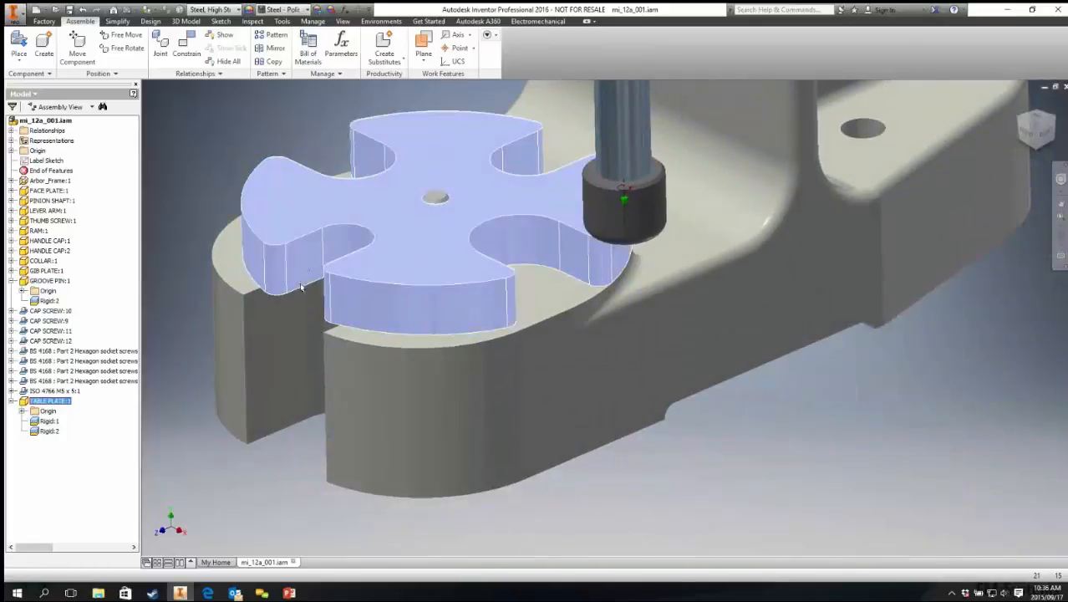
{"action": "scroll", "coordinate": [301, 285], "scroll_direction": "down", "scroll_amount": 1}
{"action": "middle_click_drag", "start_coordinate": [267, 383], "coordinate": [316, 415]}
{"action": "left_click", "coordinate": [285, 117]}
{"action": "left_click", "coordinate": [496, 195]}
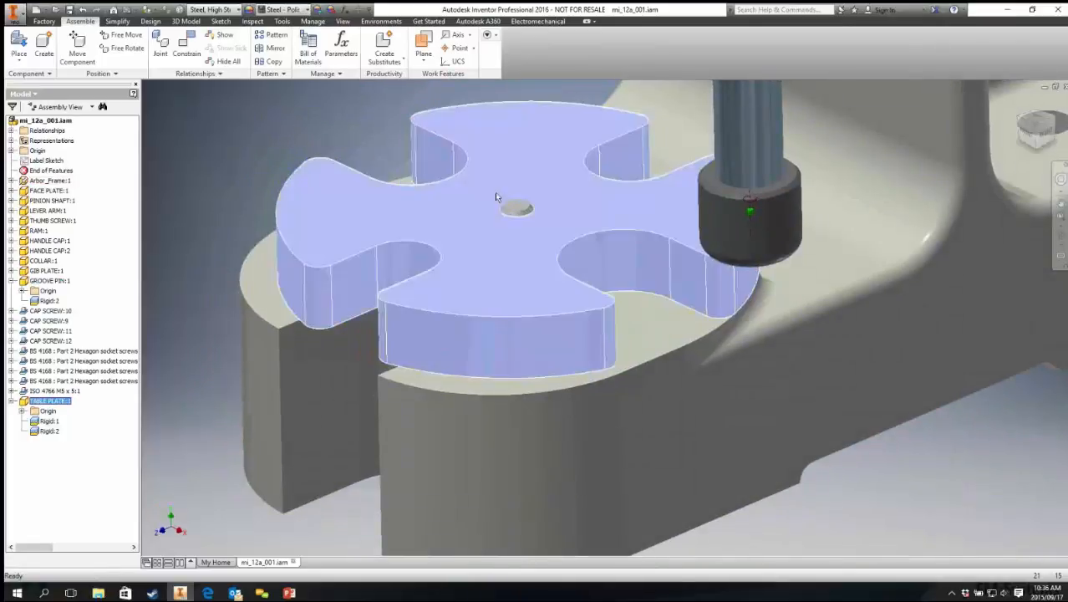
{"action": "left_click", "coordinate": [516, 207]}
{"action": "middle_click_drag", "start_coordinate": [322, 139], "coordinate": [386, 213]}
{"action": "left_click", "coordinate": [348, 221]}
{"action": "scroll", "coordinate": [348, 221], "scroll_direction": "up", "scroll_amount": 3}
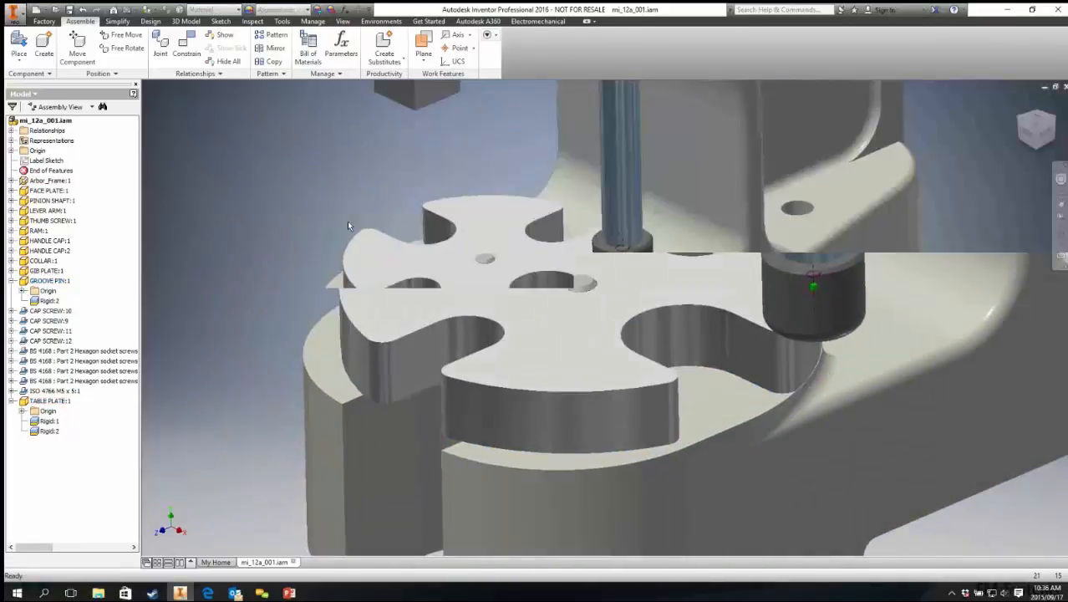
{"action": "scroll", "coordinate": [348, 224], "scroll_direction": "up", "scroll_amount": 3}
{"action": "scroll", "coordinate": [355, 257], "scroll_direction": "down", "scroll_amount": 3}
{"action": "left_click", "coordinate": [481, 296]}
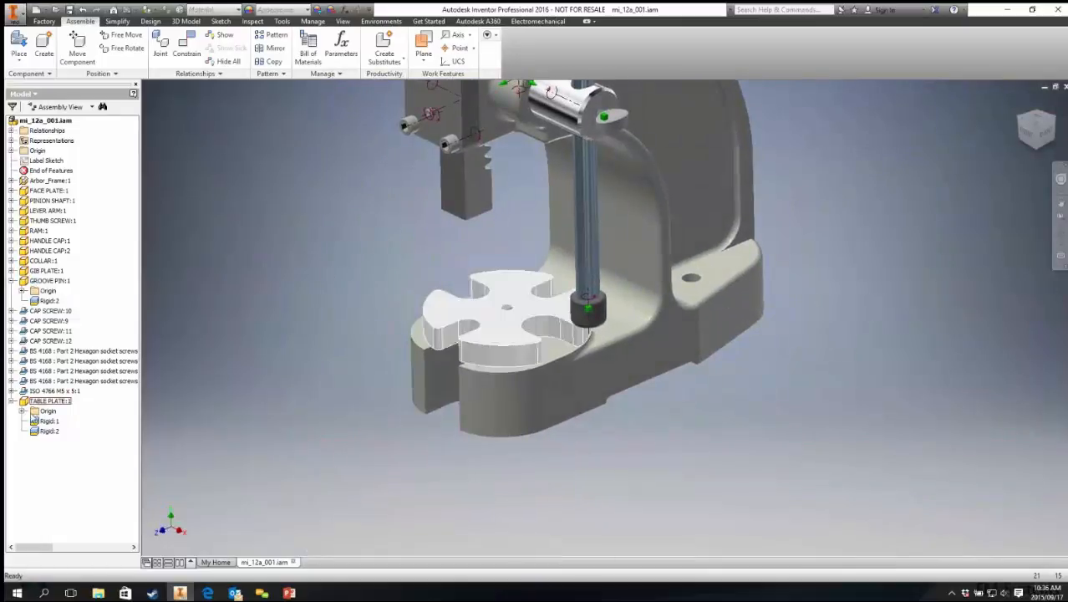
{"action": "key", "text": "Escape"}
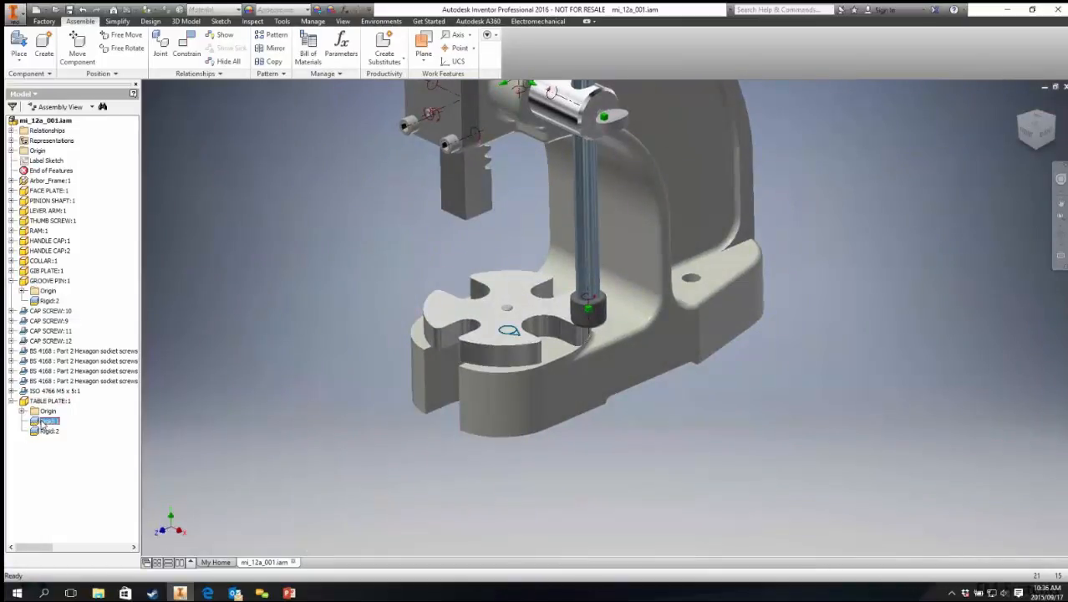
Step: Edit the table plate's Rigid joint and change its type to Rotational
{"action": "right_click", "coordinate": [43, 422]}
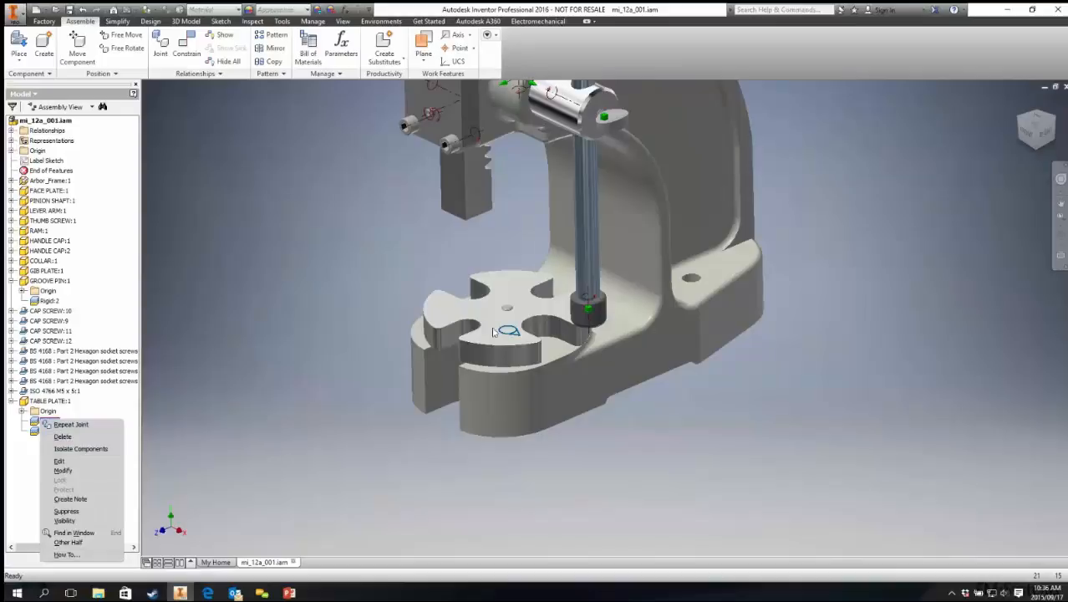
{"action": "left_click", "coordinate": [59, 461]}
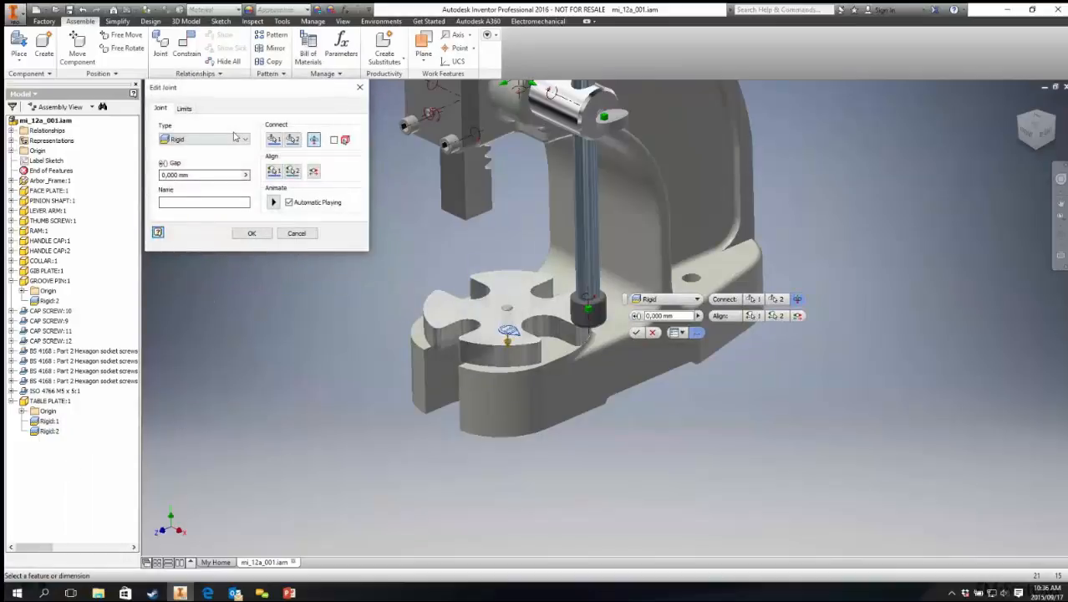
{"action": "left_click", "coordinate": [234, 140]}
{"action": "left_click", "coordinate": [183, 148]}
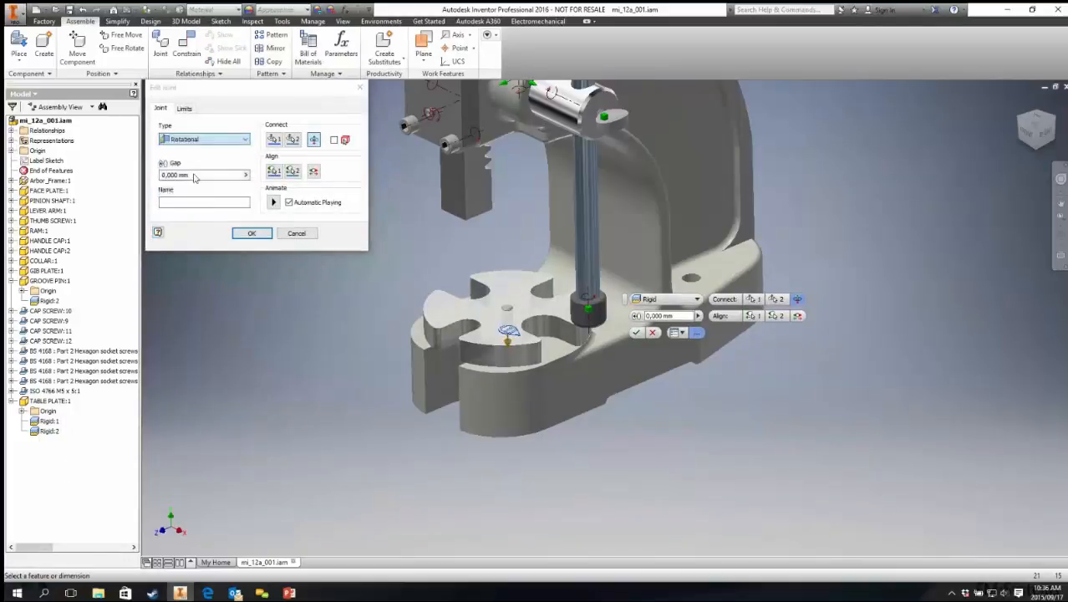
{"action": "left_click", "coordinate": [249, 233]}
Step: Zoom in and drag the table plate to test its rotation on the pin
{"action": "scroll", "coordinate": [394, 314], "scroll_direction": "up", "scroll_amount": 5}
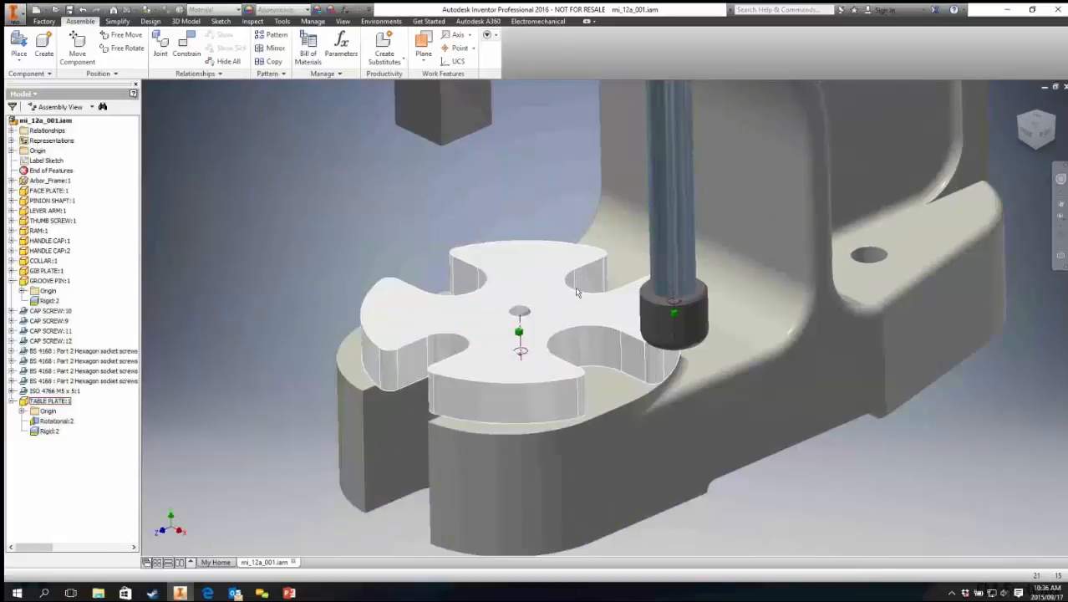
{"action": "left_click_drag", "start_coordinate": [394, 313], "coordinate": [401, 259]}
{"action": "left_click", "coordinate": [401, 259]}
{"action": "middle_click_drag", "start_coordinate": [409, 251], "coordinate": [415, 286]}
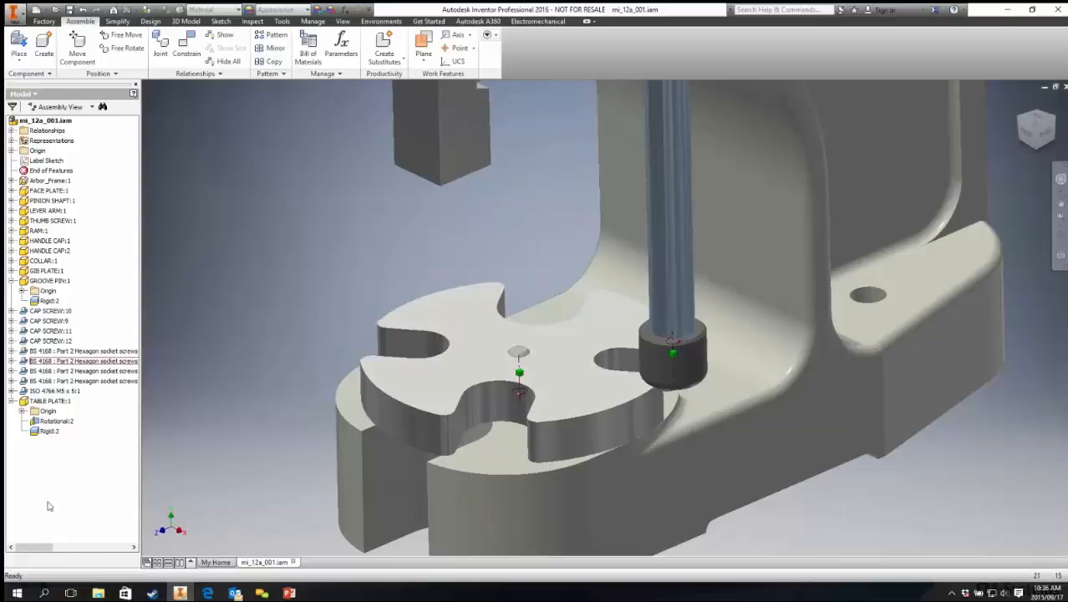
Step: Edit the rotational joint's angular limits: current 0, Start enabled at 0 deg, End enabled at 180 deg
{"action": "right_click", "coordinate": [46, 422]}
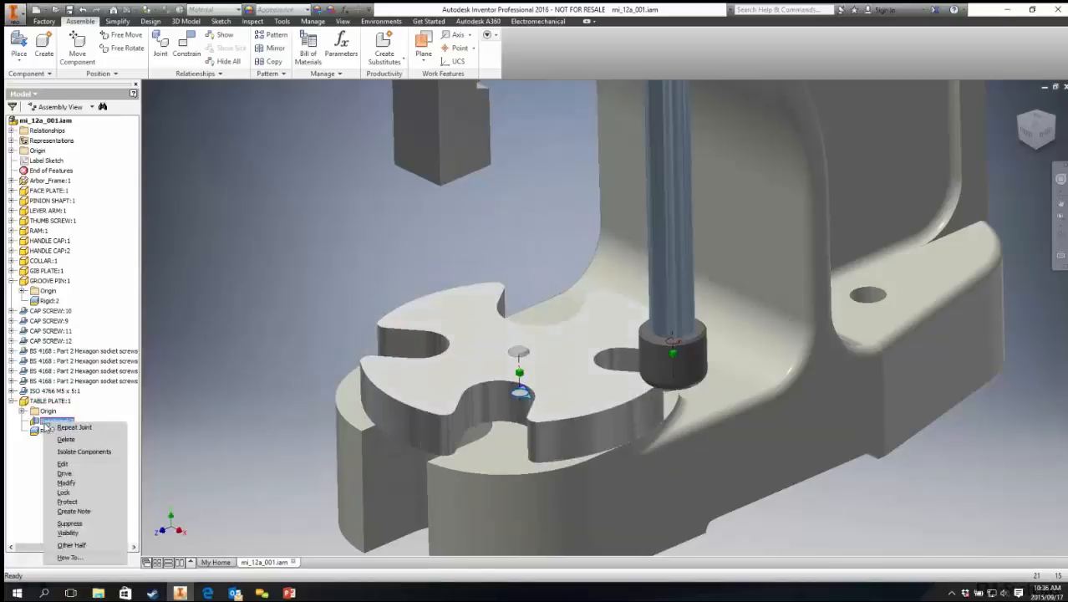
{"action": "left_click", "coordinate": [63, 463]}
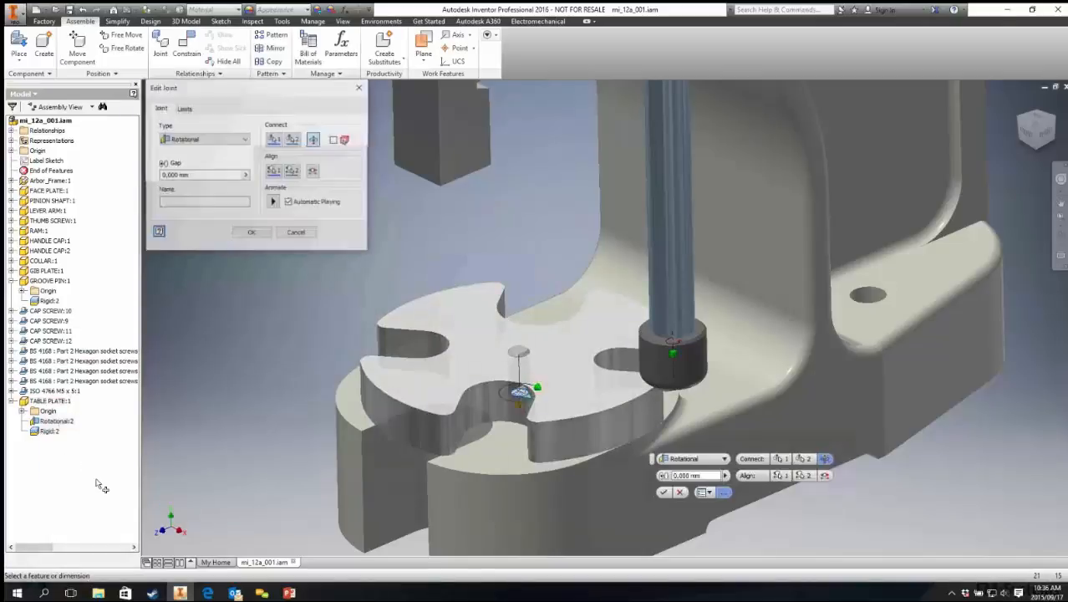
{"action": "left_click", "coordinate": [184, 109]}
{"action": "left_click", "coordinate": [269, 150]}
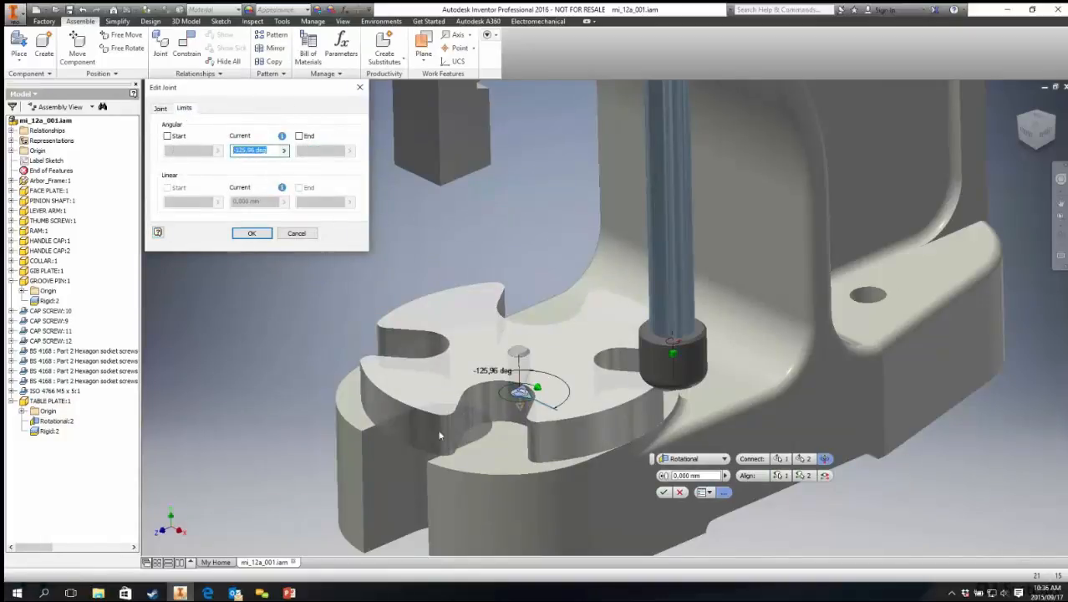
{"action": "type", "text": "0"}
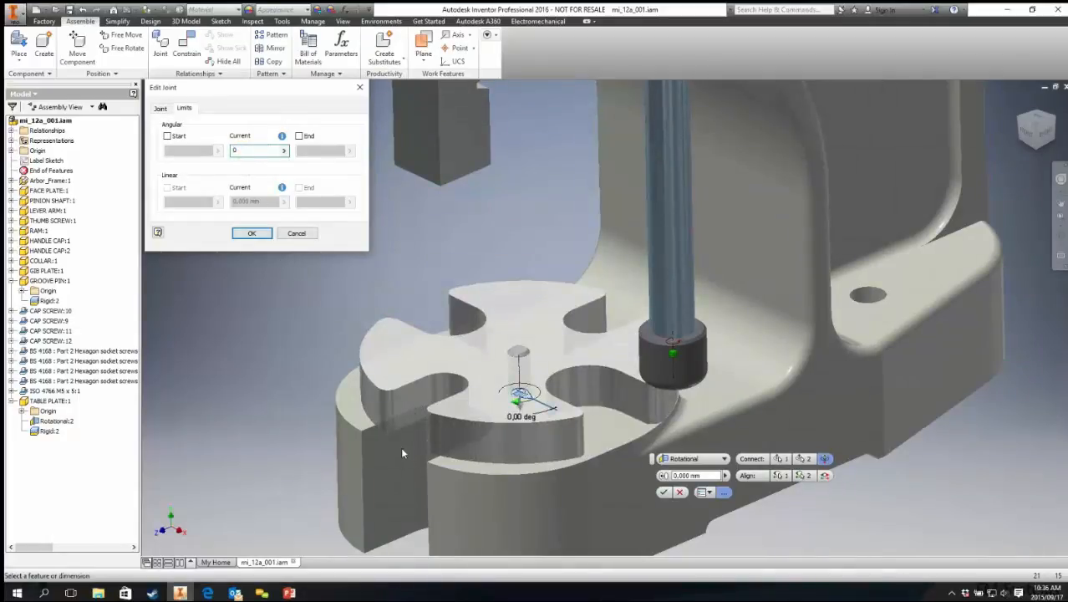
{"action": "left_click", "coordinate": [167, 137]}
{"action": "double_click", "coordinate": [172, 152]}
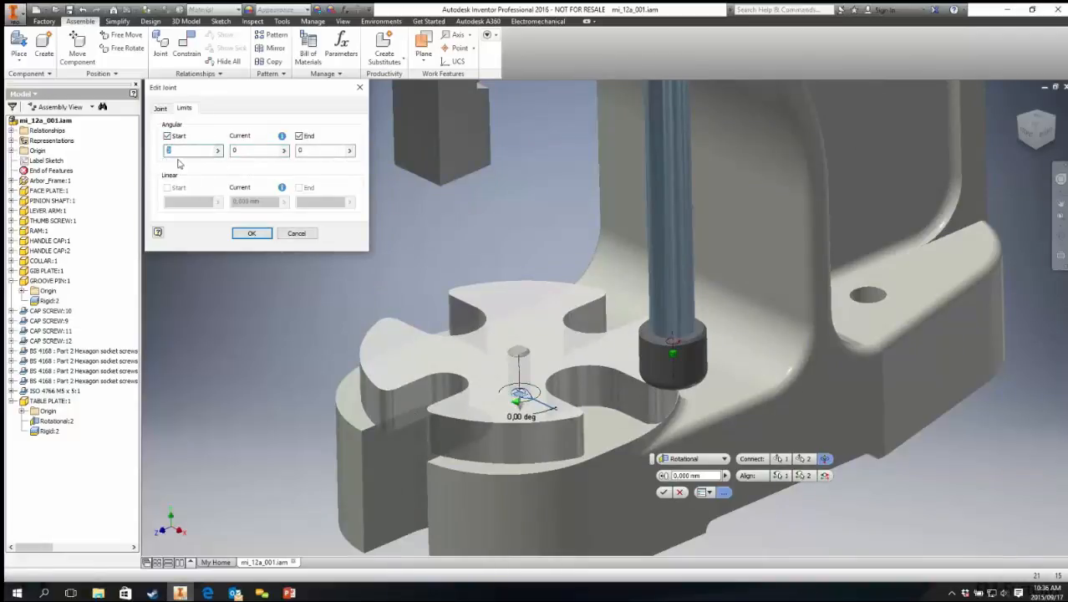
{"action": "double_click", "coordinate": [310, 152]}
{"action": "left_click", "coordinate": [251, 233]}
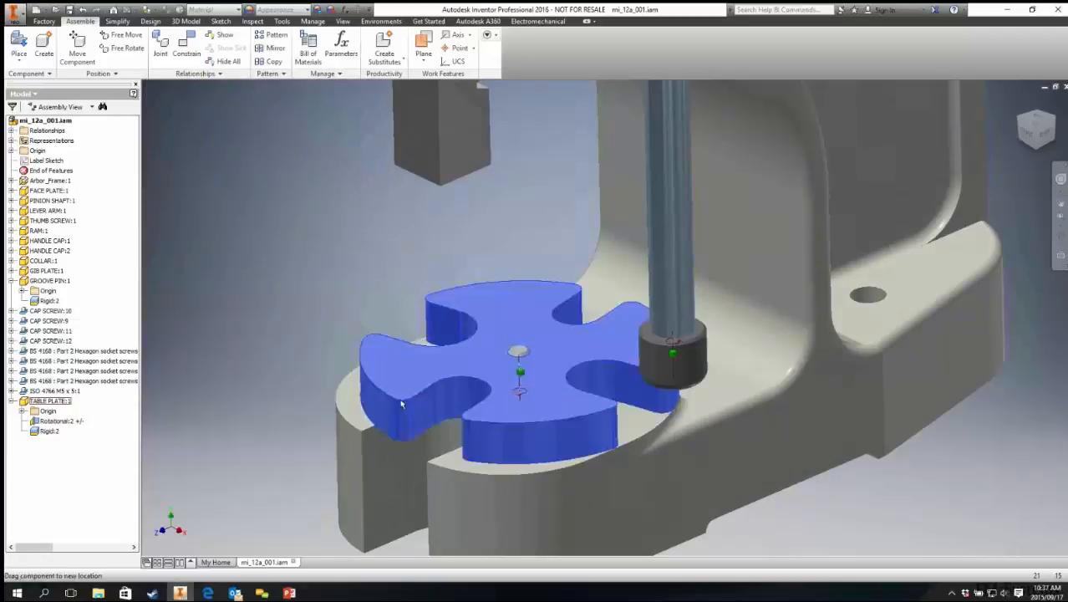
Step: Drag the plate, then edit the rotational joint's limits again, setting End to 45 deg and current angle to 0
{"action": "left_click_drag", "start_coordinate": [443, 401], "coordinate": [732, 318]}
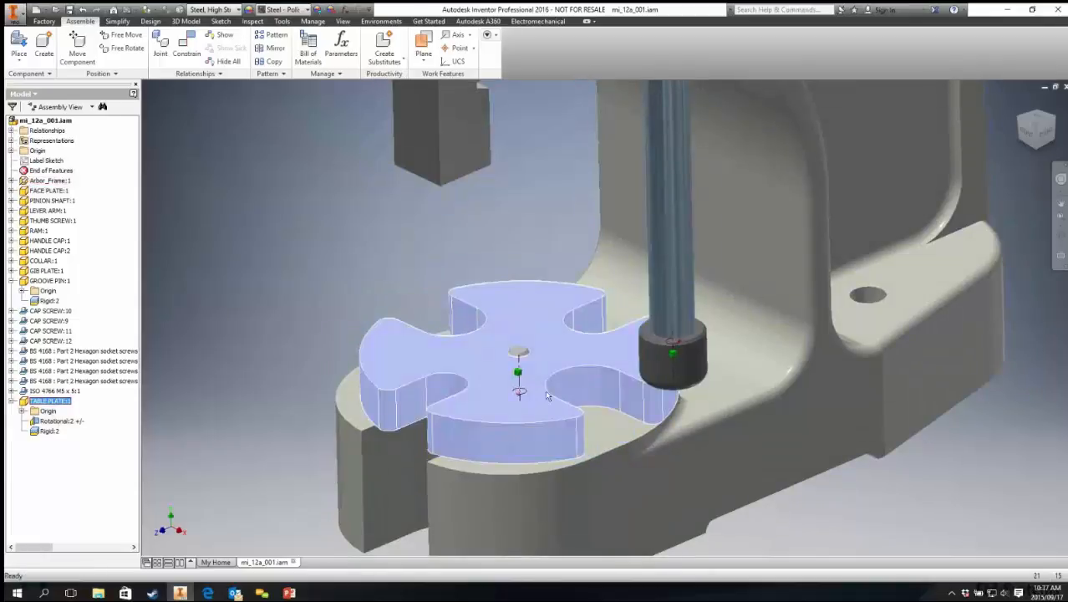
{"action": "left_click_drag", "start_coordinate": [545, 391], "coordinate": [63, 352]}
{"action": "right_click", "coordinate": [59, 424]}
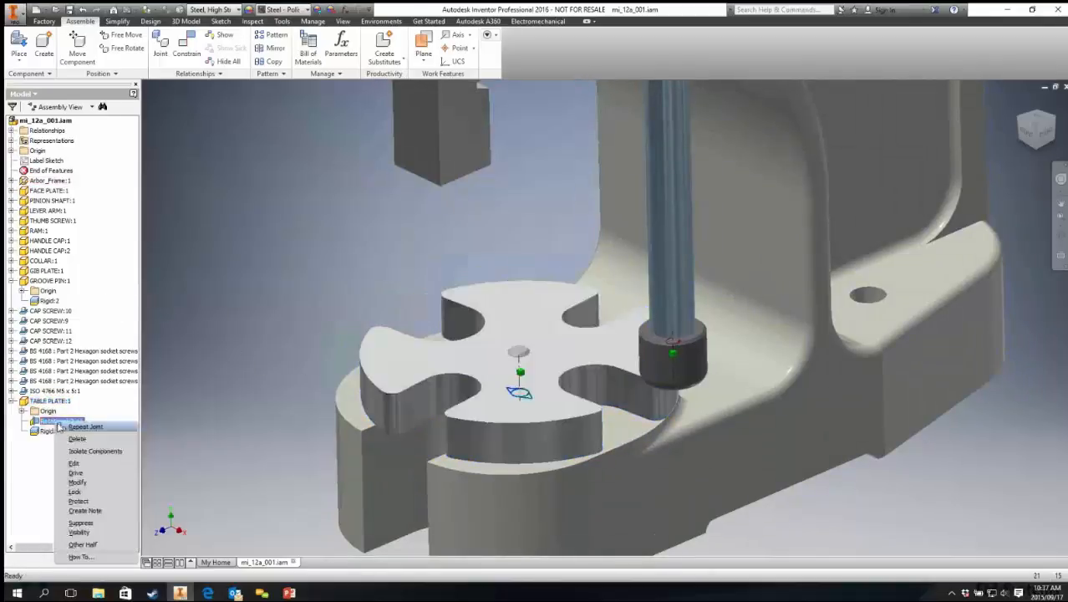
{"action": "left_click", "coordinate": [73, 463]}
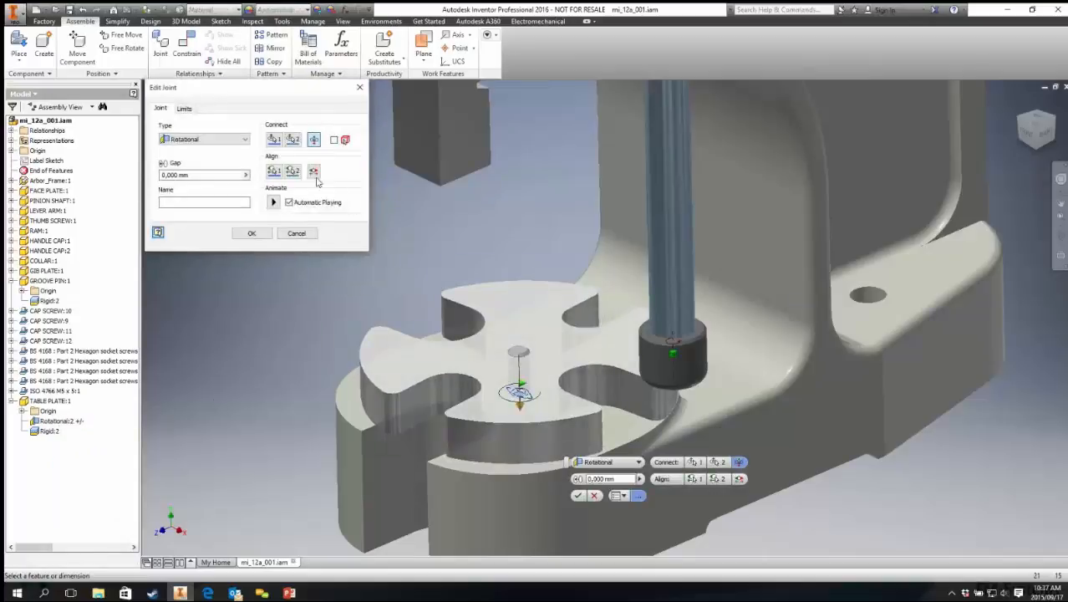
{"action": "left_click", "coordinate": [183, 109]}
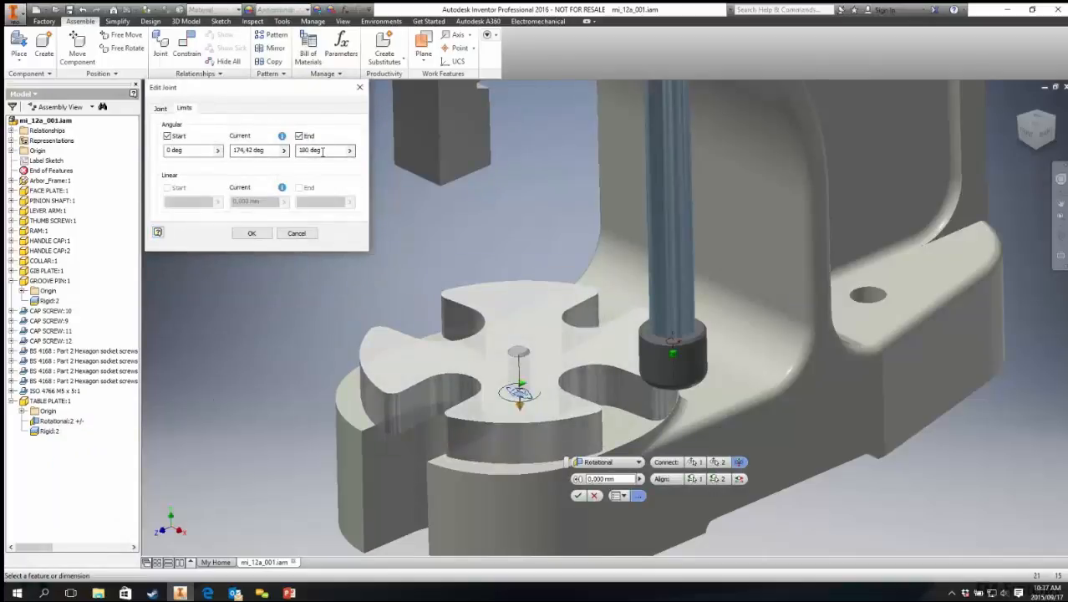
{"action": "left_click", "coordinate": [323, 151]}
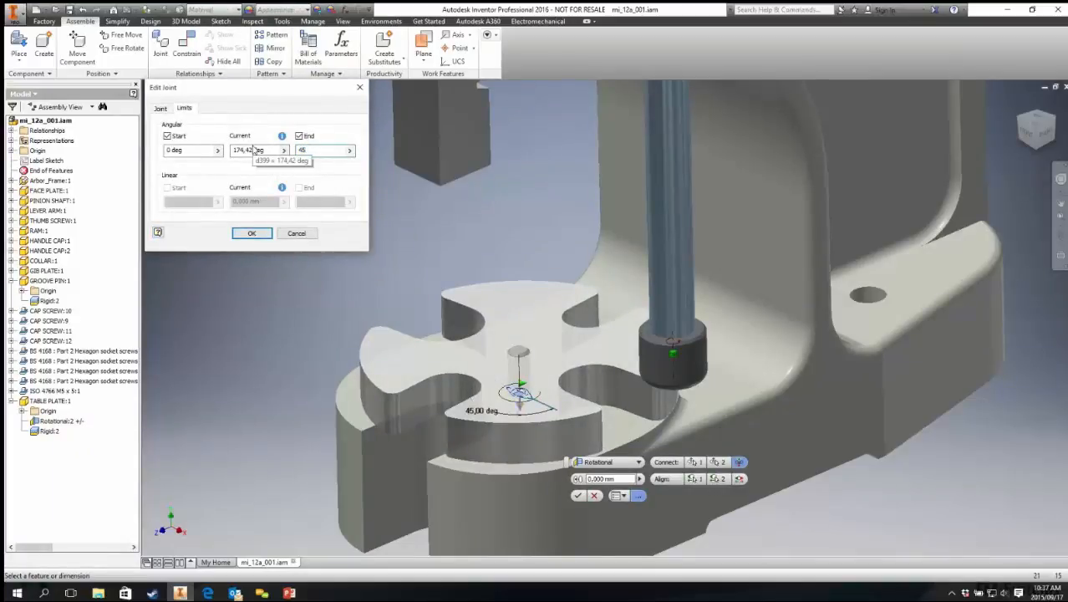
{"action": "left_click", "coordinate": [261, 151]}
{"action": "type", "text": "1"}
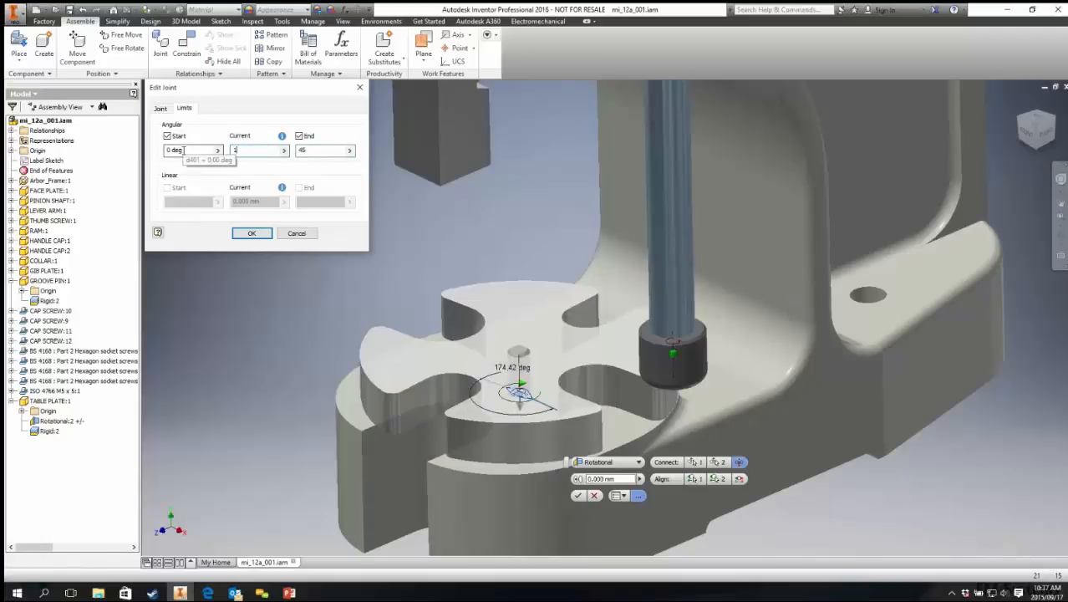
{"action": "type", "text": "0"}
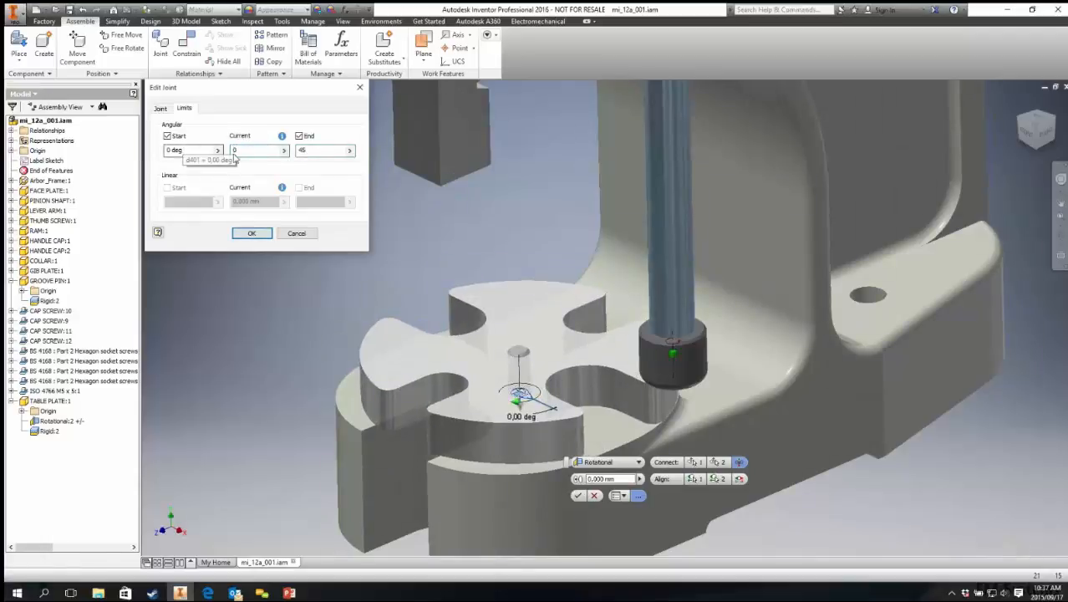
{"action": "left_click", "coordinate": [250, 233]}
Step: Drag the table plate to test its limited rotation, then zoom out and orbit around the whole press
{"action": "left_click_drag", "start_coordinate": [428, 394], "coordinate": [680, 401]}
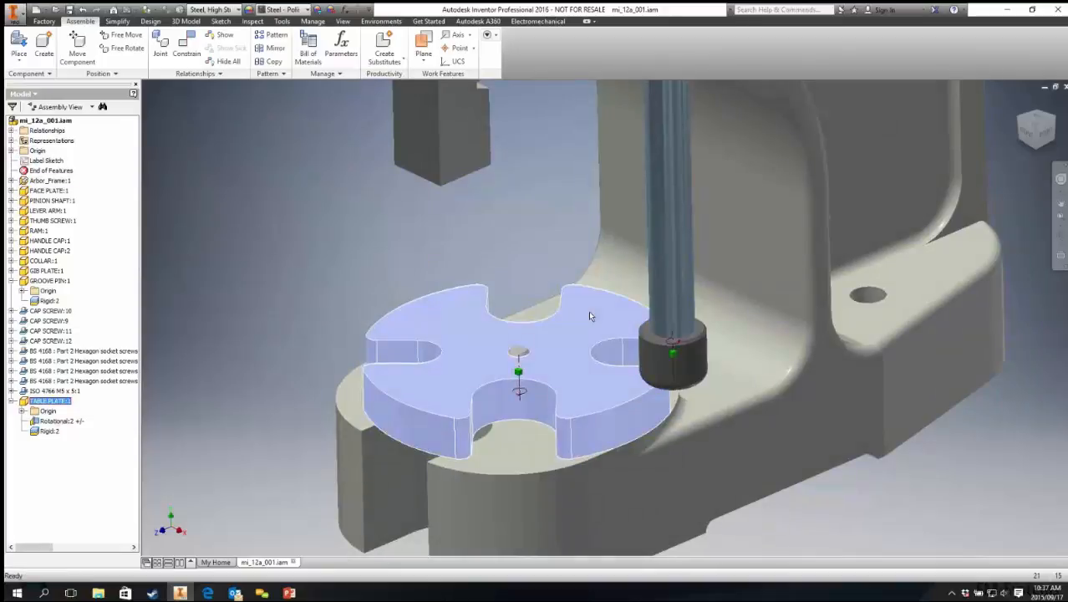
{"action": "left_click", "coordinate": [447, 254]}
{"action": "scroll", "coordinate": [575, 317], "scroll_direction": "down", "scroll_amount": 5}
{"action": "middle_click_drag", "start_coordinate": [502, 245], "coordinate": [489, 294]}
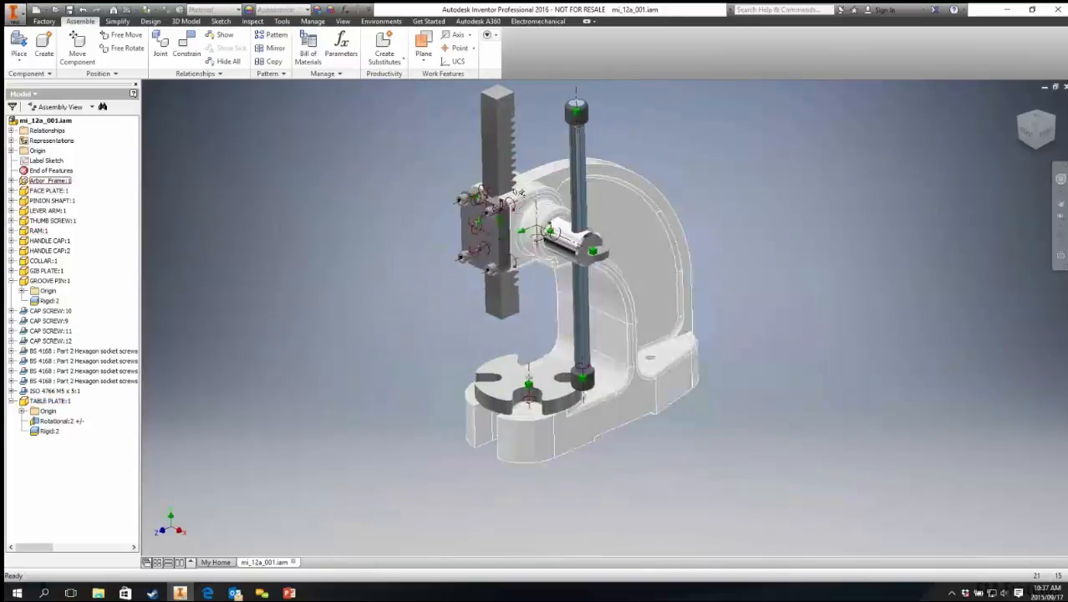
{"action": "scroll", "coordinate": [513, 191], "scroll_direction": "up", "scroll_amount": 3}
{"action": "scroll", "coordinate": [425, 224], "scroll_direction": "down", "scroll_amount": 2}
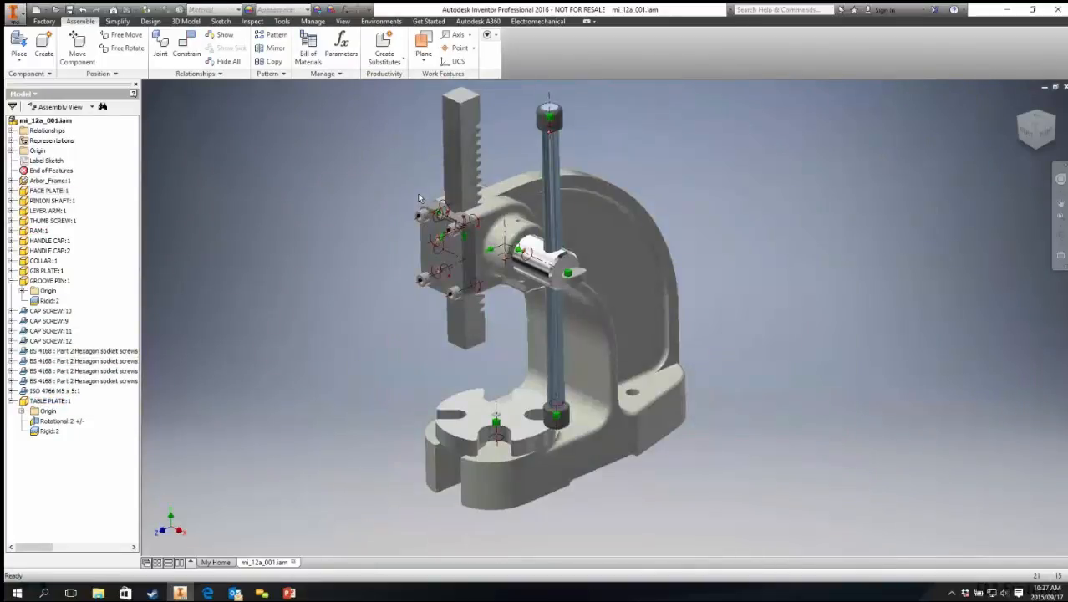
{"action": "mouse_move", "coordinate": [382, 414]}
{"action": "middle_mouse_down", "text": "shift"}
{"action": "mouse_move", "coordinate": [360, 389]}
{"action": "mouse_move", "coordinate": [387, 408]}
{"action": "middle_mouse_up", "text": "shift"}
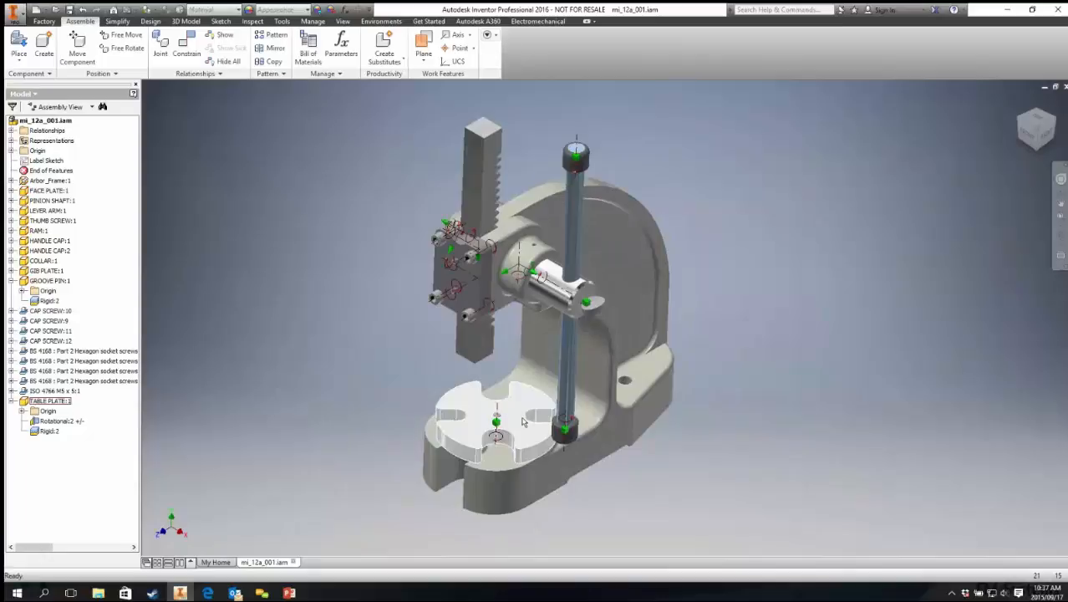
{"action": "middle_click_drag", "start_coordinate": [522, 421], "coordinate": [458, 422], "text": "shift"}
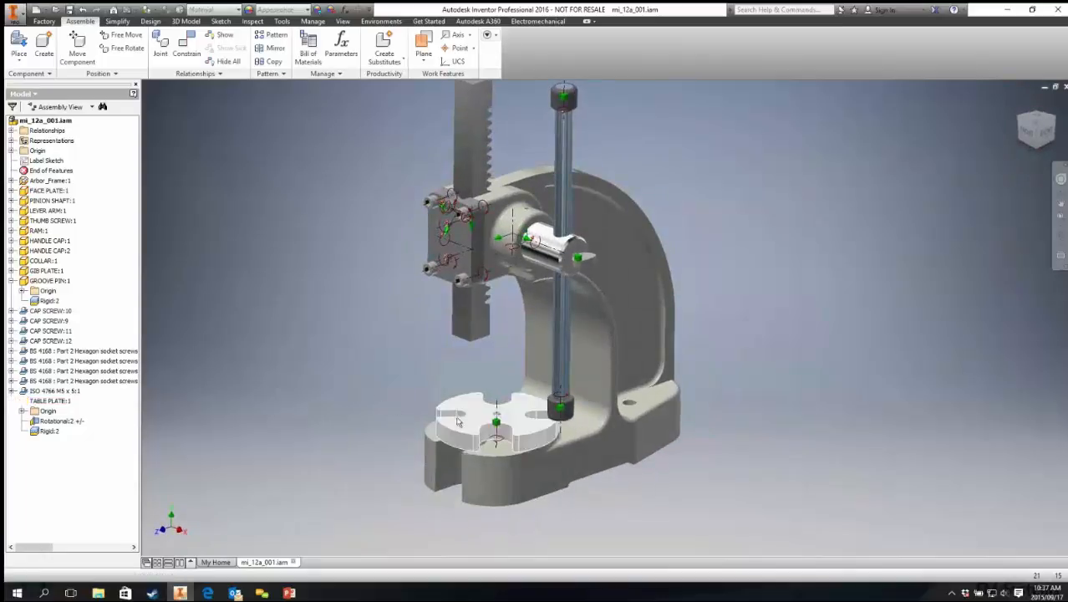
Step: Delete the ram and paste it back in as a free component beside the press
{"action": "left_click", "coordinate": [470, 317]}
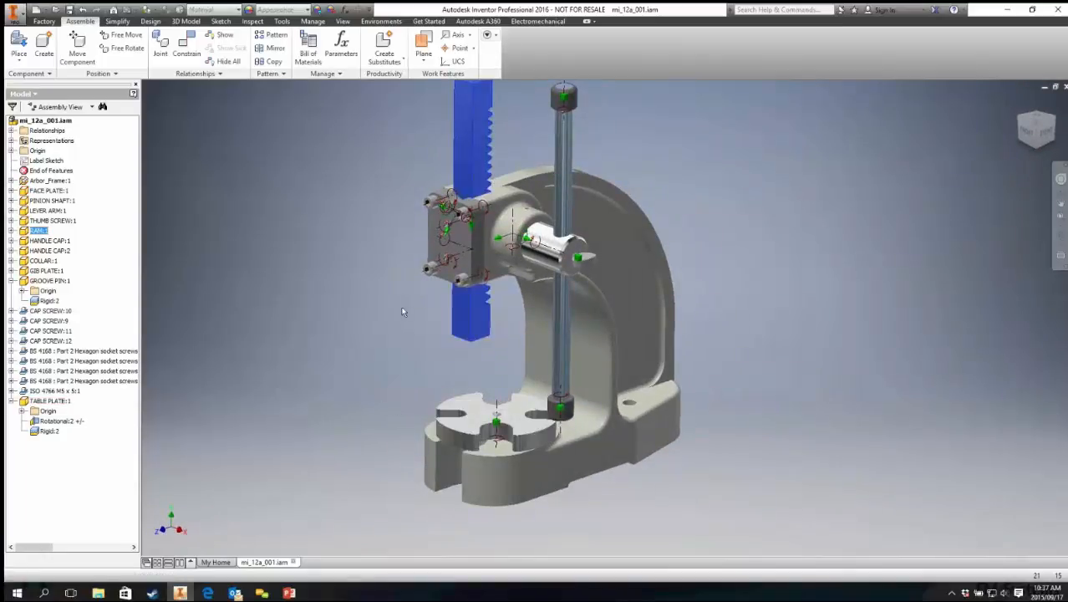
{"action": "key", "text": "Delete"}
{"action": "middle_click_drag", "start_coordinate": [333, 390], "coordinate": [338, 419]}
{"action": "key", "text": "ctrl+v"}
{"action": "middle_click_drag", "start_coordinate": [351, 336], "coordinate": [369, 253]}
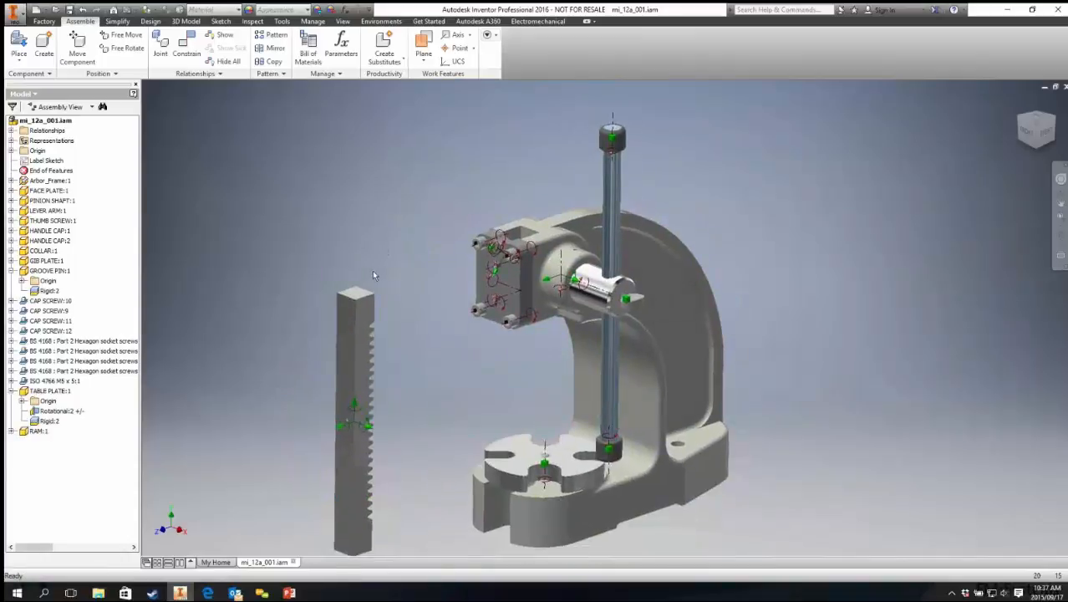
Step: Apply a Mate constraint between a ram face and the face plate's rectangular opening with 0 offset
{"action": "left_click", "coordinate": [186, 46]}
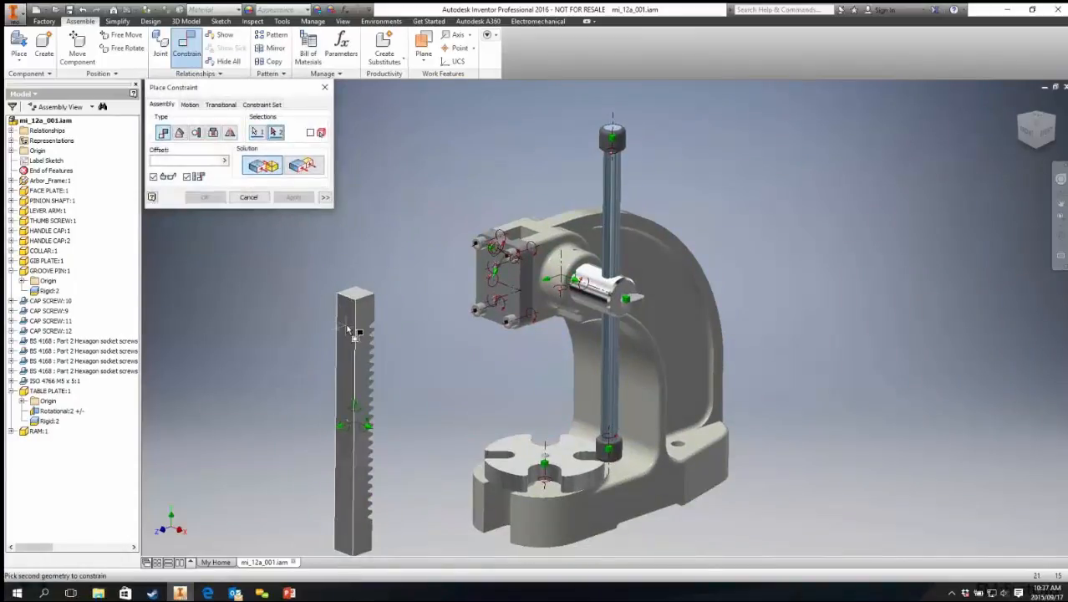
{"action": "left_click", "coordinate": [344, 327]}
{"action": "mouse_move", "coordinate": [452, 277]}
{"action": "middle_mouse_down", "text": "shift"}
{"action": "mouse_move", "coordinate": [410, 288]}
{"action": "mouse_move", "coordinate": [443, 288]}
{"action": "middle_mouse_up", "text": "shift"}
{"action": "scroll", "coordinate": [516, 256], "scroll_direction": "up", "scroll_amount": 5}
{"action": "mouse_move", "coordinate": [516, 216]}
{"action": "middle_mouse_down", "text": "shift"}
{"action": "mouse_move", "coordinate": [531, 206]}
{"action": "mouse_move", "coordinate": [527, 220]}
{"action": "middle_mouse_up", "text": "shift"}
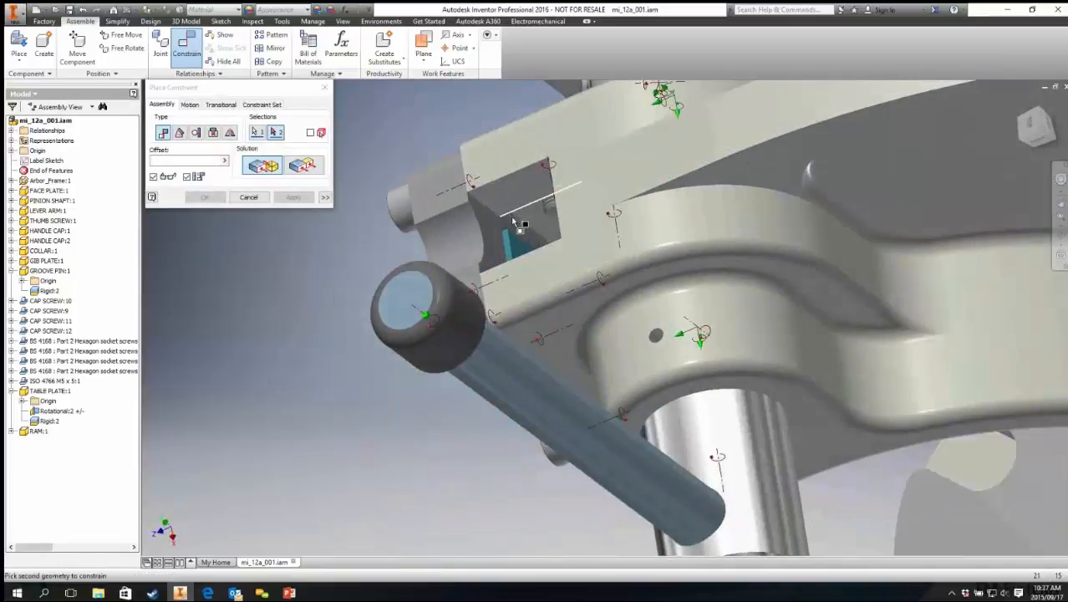
{"action": "left_click", "coordinate": [518, 244]}
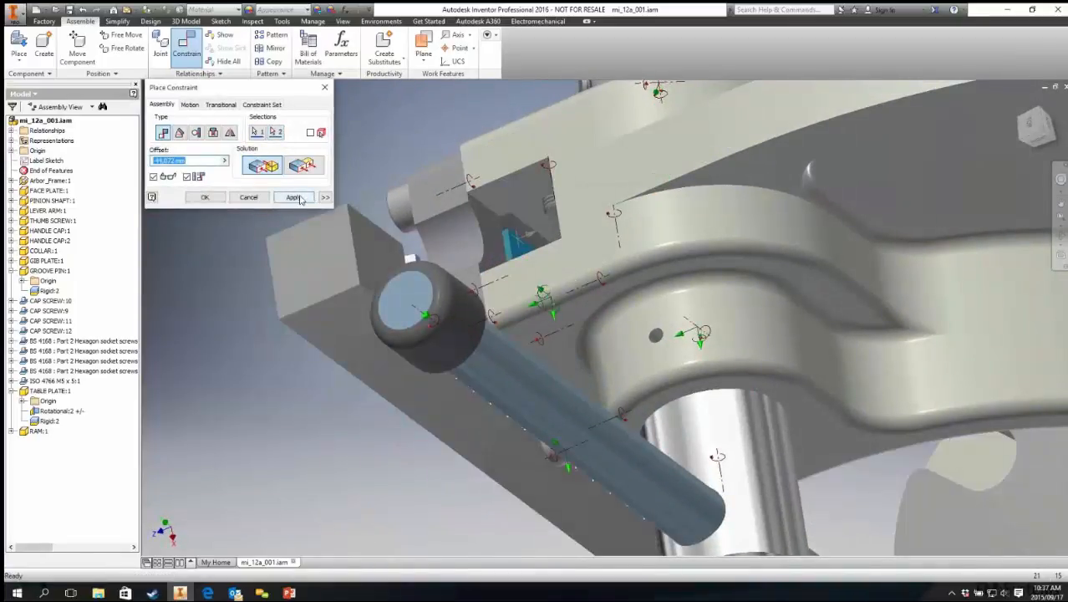
{"action": "left_click", "coordinate": [188, 174]}
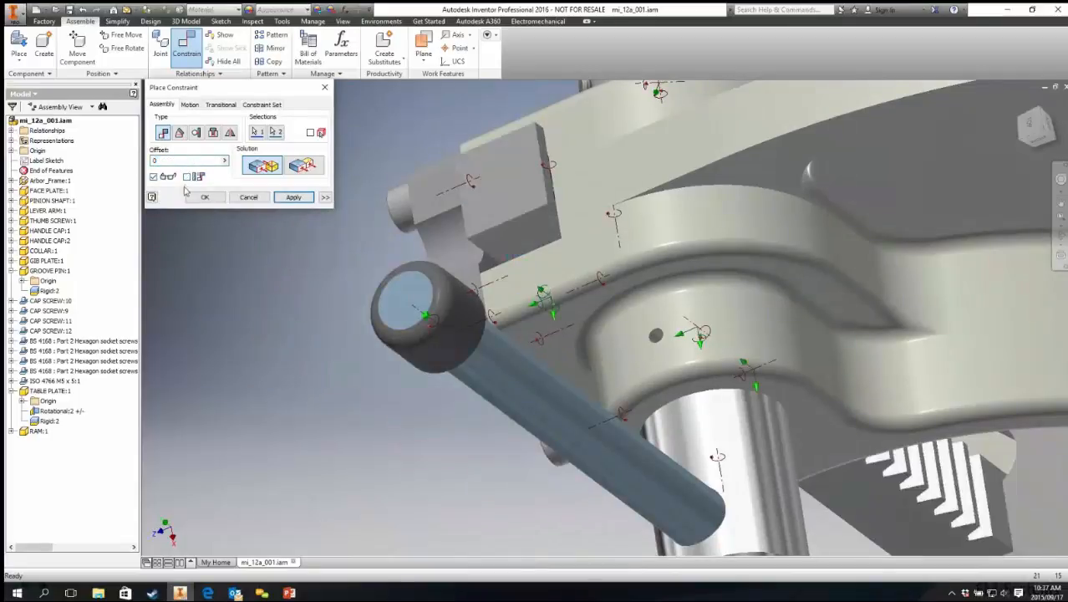
{"action": "left_click", "coordinate": [295, 199]}
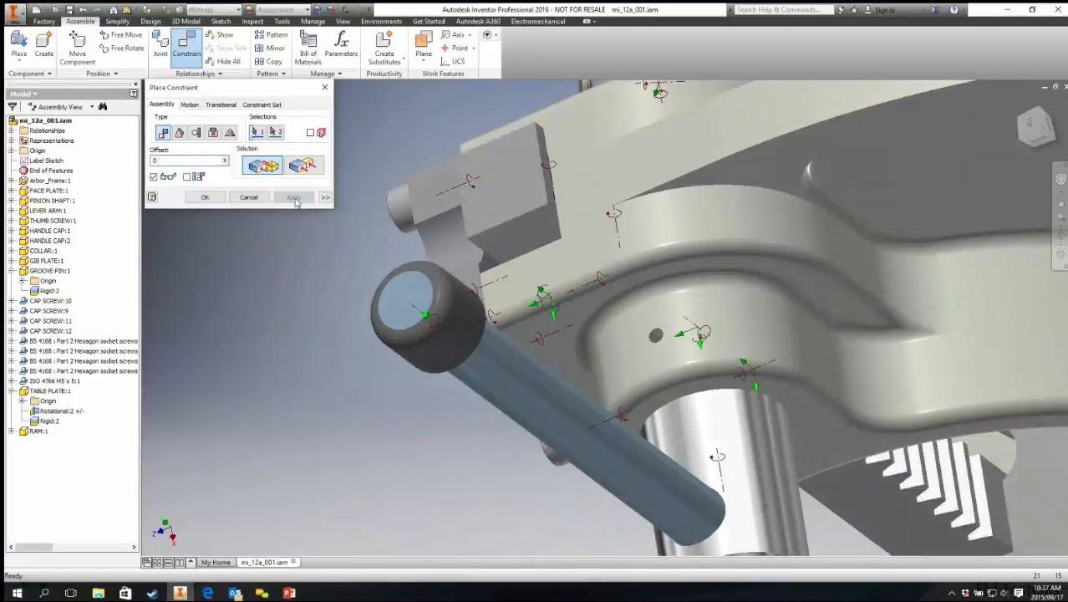
Step: Apply a second Mate constraint between another ram face and the face plate opening, then close the dialog
{"action": "middle_click_drag", "start_coordinate": [352, 333], "coordinate": [468, 342], "text": "shift"}
{"action": "scroll", "coordinate": [413, 289], "scroll_direction": "down", "scroll_amount": 3}
{"action": "scroll", "coordinate": [472, 288], "scroll_direction": "up", "scroll_amount": 3}
{"action": "left_click", "coordinate": [470, 265]}
{"action": "middle_click_drag", "start_coordinate": [469, 266], "coordinate": [420, 283], "text": "shift"}
{"action": "left_click", "coordinate": [486, 285]}
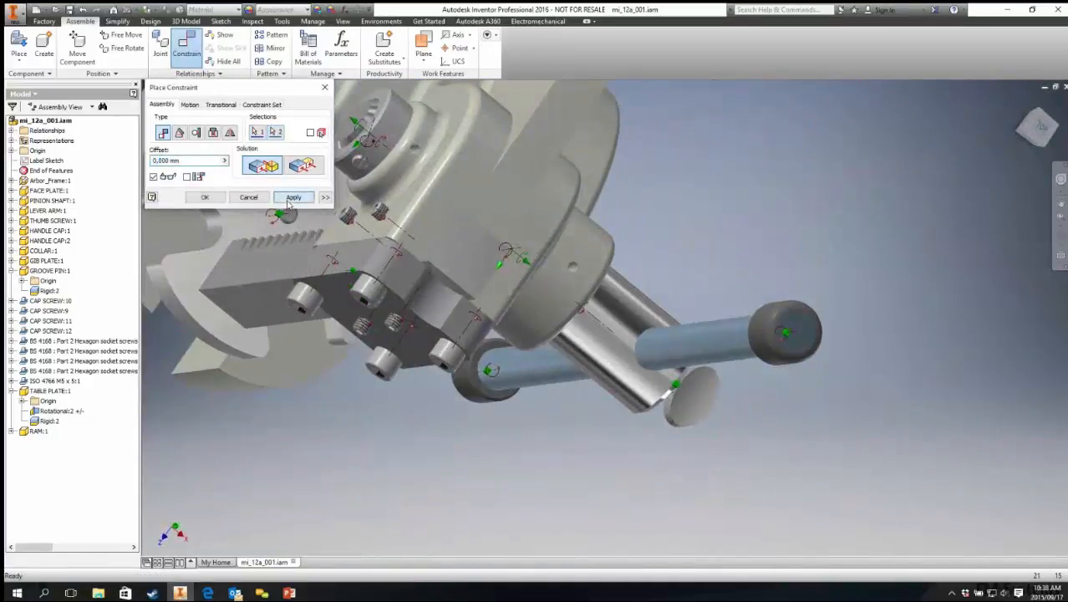
{"action": "left_click", "coordinate": [288, 203]}
{"action": "middle_click_drag", "start_coordinate": [378, 367], "coordinate": [328, 288], "text": "shift"}
{"action": "left_click", "coordinate": [257, 200]}
Step: Drag the ram to test how it slides in the face plate, viewing from several angles
{"action": "scroll", "coordinate": [267, 332], "scroll_direction": "down", "scroll_amount": 2}
{"action": "middle_click_drag", "start_coordinate": [267, 333], "coordinate": [289, 176]}
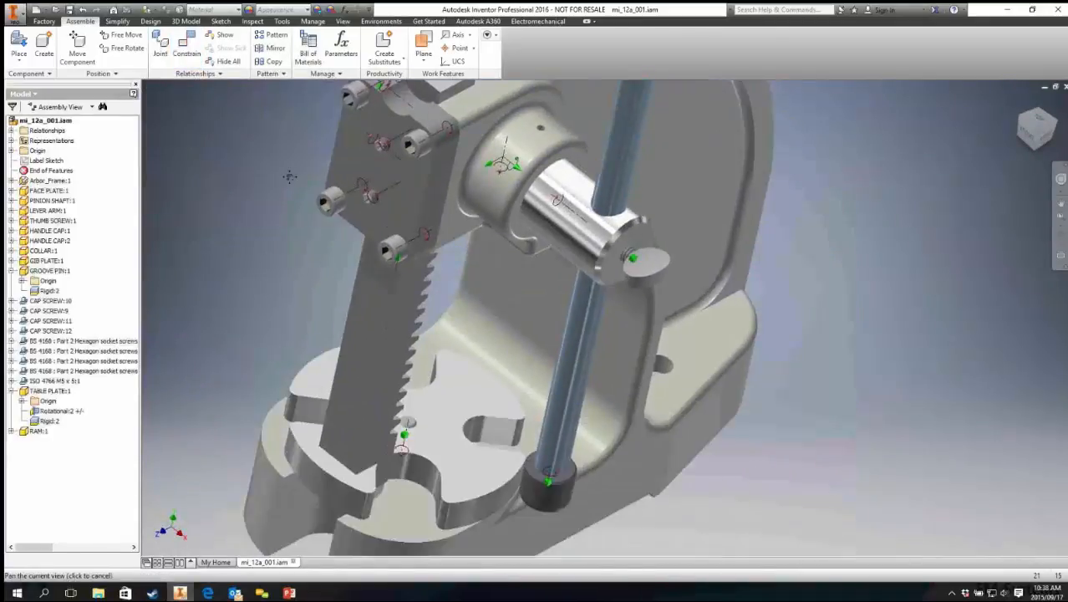
{"action": "scroll", "coordinate": [317, 193], "scroll_direction": "down", "scroll_amount": 2}
{"action": "left_click", "coordinate": [358, 194]}
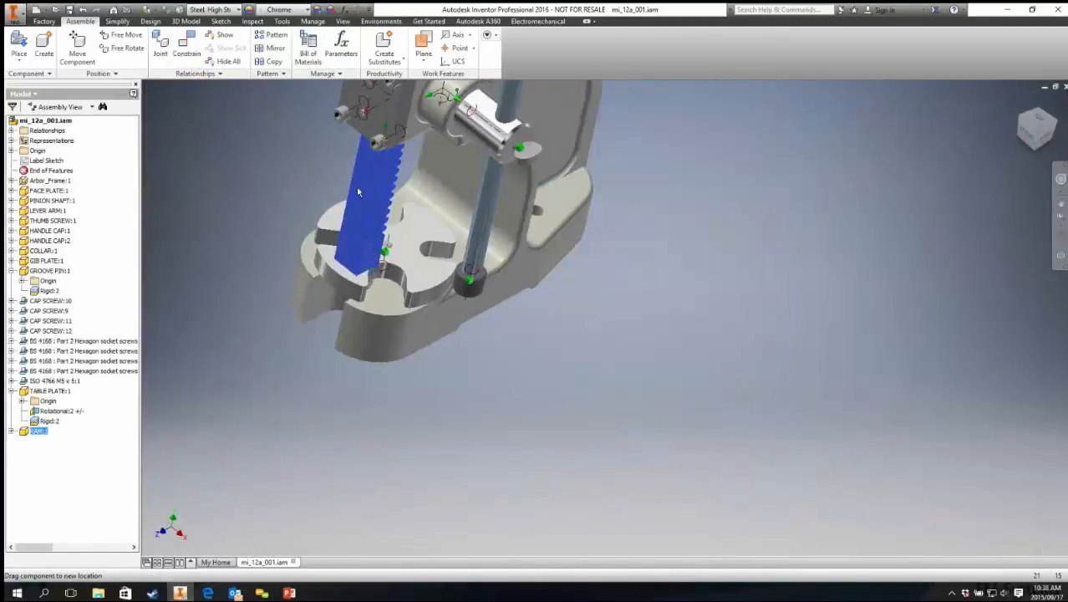
{"action": "left_click_drag", "start_coordinate": [358, 193], "coordinate": [295, 304]}
{"action": "left_click_drag", "start_coordinate": [336, 120], "coordinate": [320, 180]}
{"action": "middle_click_drag", "start_coordinate": [314, 289], "coordinate": [299, 306], "text": "shift"}
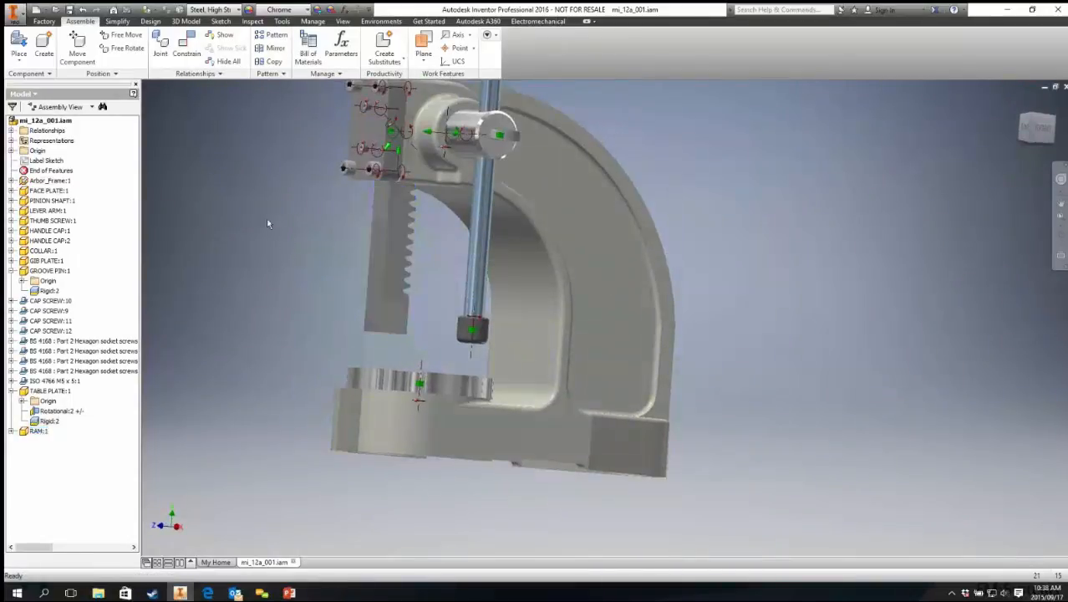
Step: Start a Mate constraint between the ram's bottom face and the table plate's top face, and expand the dialog's extra options
{"action": "left_click", "coordinate": [186, 46]}
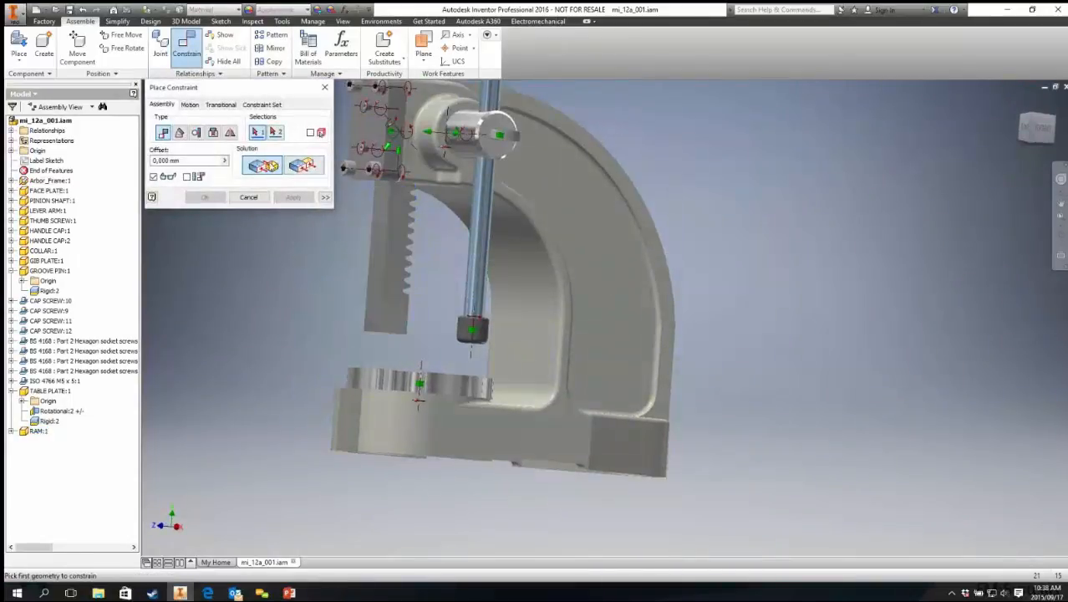
{"action": "middle_click_drag", "start_coordinate": [451, 428], "coordinate": [448, 401], "text": "shift"}
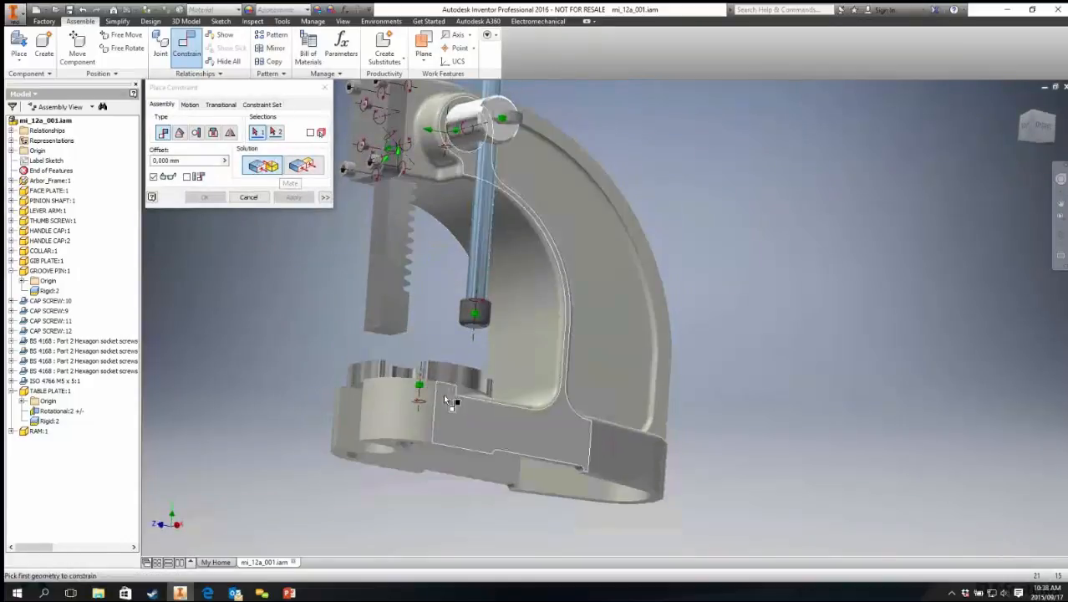
{"action": "scroll", "coordinate": [400, 362], "scroll_direction": "up", "scroll_amount": 5}
{"action": "left_click", "coordinate": [365, 262]}
{"action": "middle_click_drag", "start_coordinate": [365, 262], "coordinate": [346, 369], "text": "shift"}
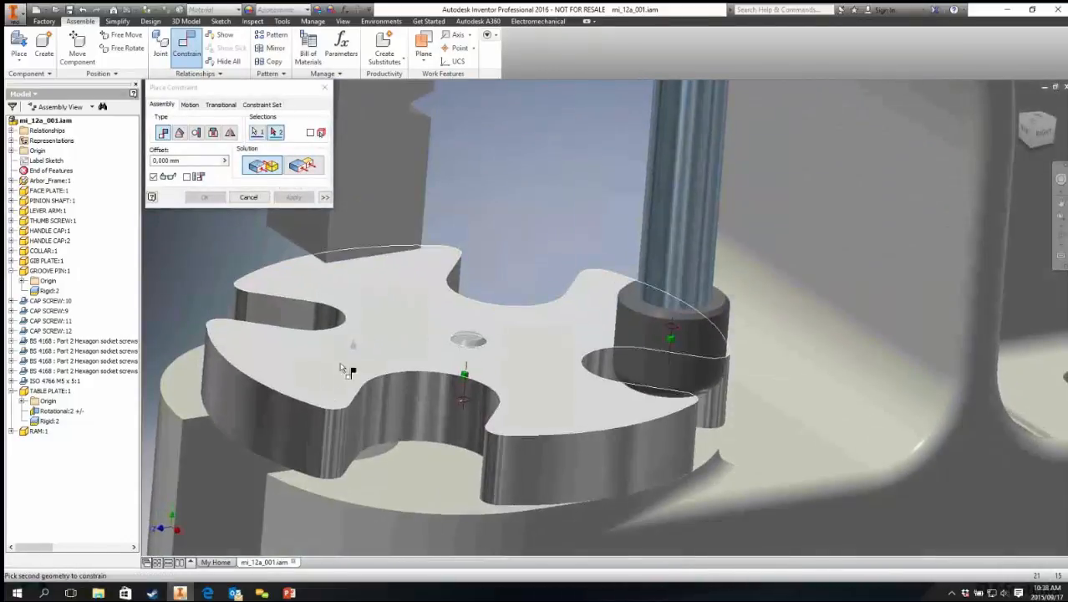
{"action": "left_click", "coordinate": [322, 366]}
{"action": "left_click", "coordinate": [325, 198]}
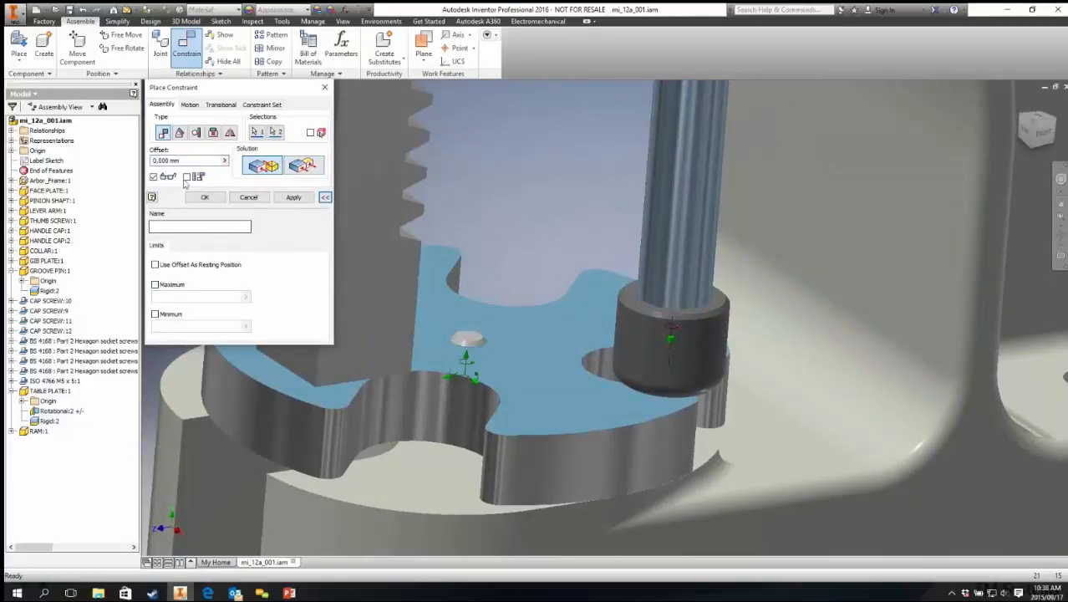
Step: Enable Use Offset As Resting Position with minimum and maximum limits, setting the maximum to 80 mm
{"action": "left_click", "coordinate": [154, 265]}
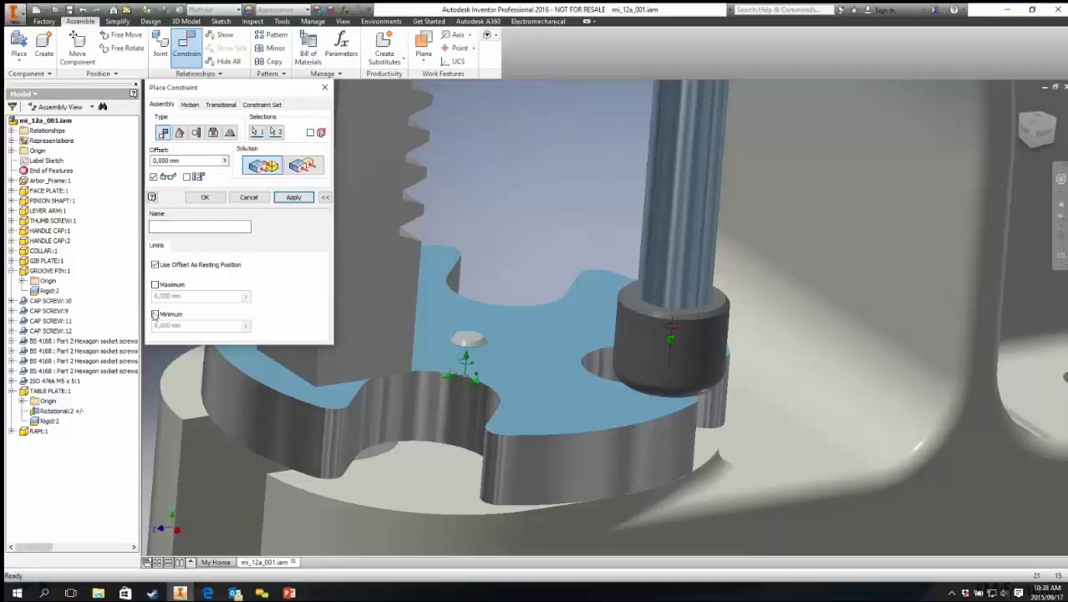
{"action": "left_click", "coordinate": [155, 314]}
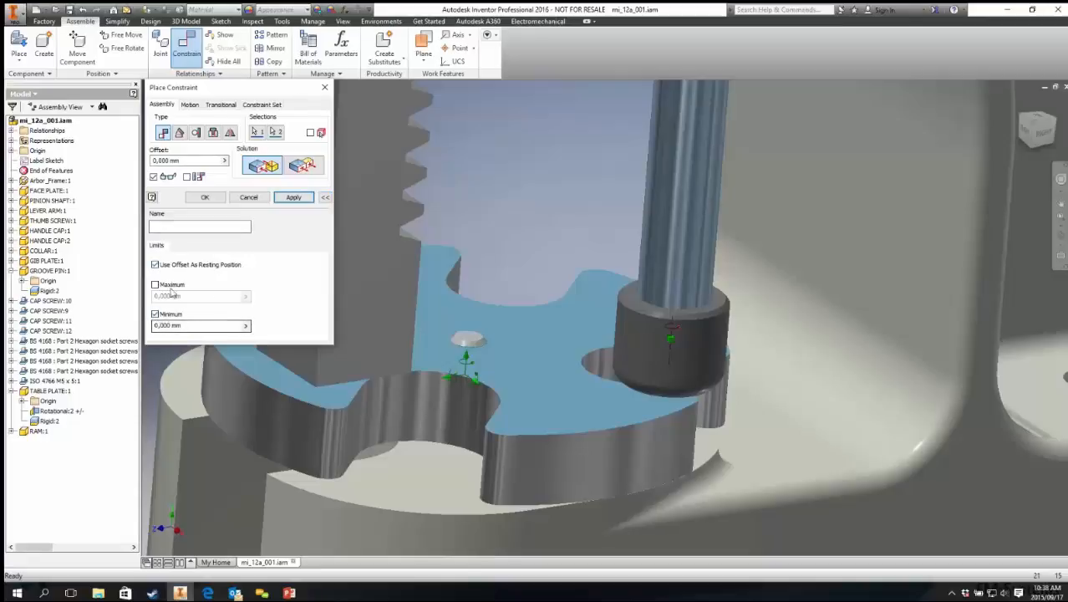
{"action": "left_click", "coordinate": [155, 285]}
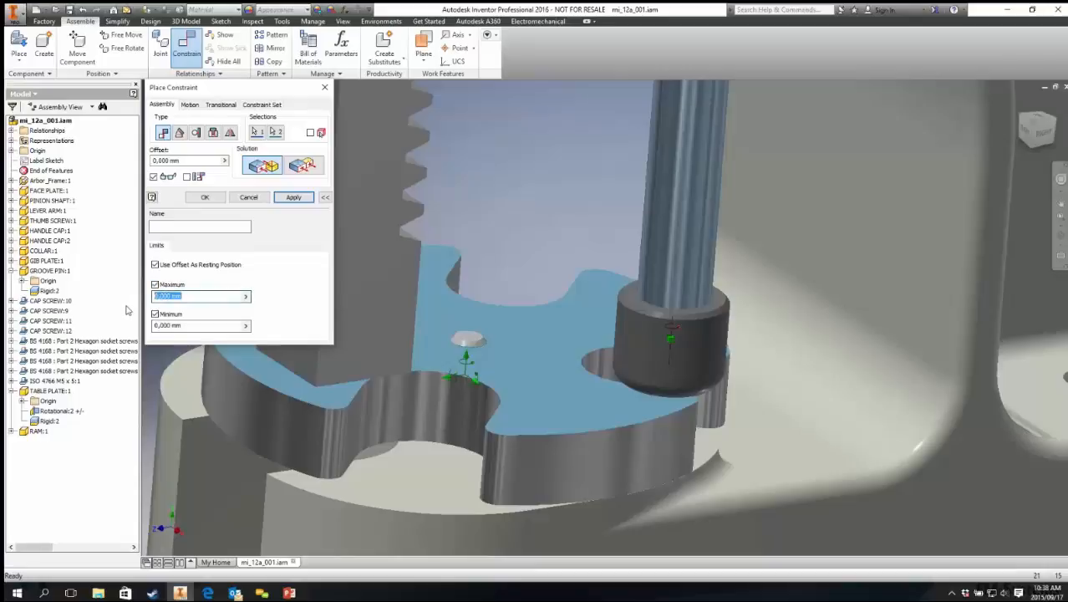
{"action": "type", "text": "40"}
{"action": "scroll", "coordinate": [541, 332], "scroll_direction": "up", "scroll_amount": 5}
{"action": "middle_click_drag", "start_coordinate": [540, 332], "coordinate": [522, 401]}
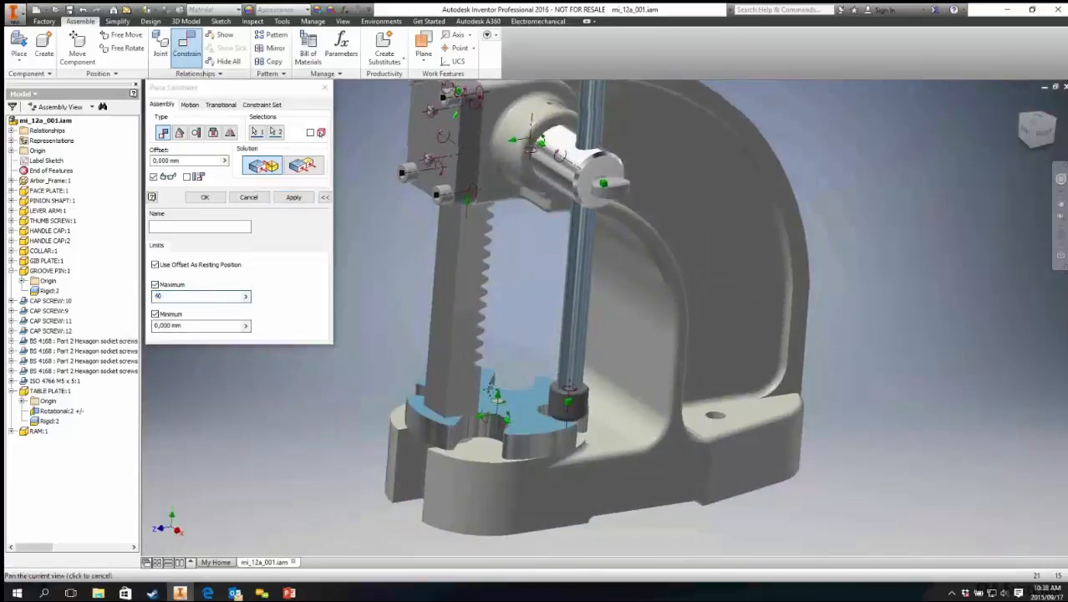
{"action": "left_click_drag", "start_coordinate": [193, 160], "coordinate": [80, 175]}
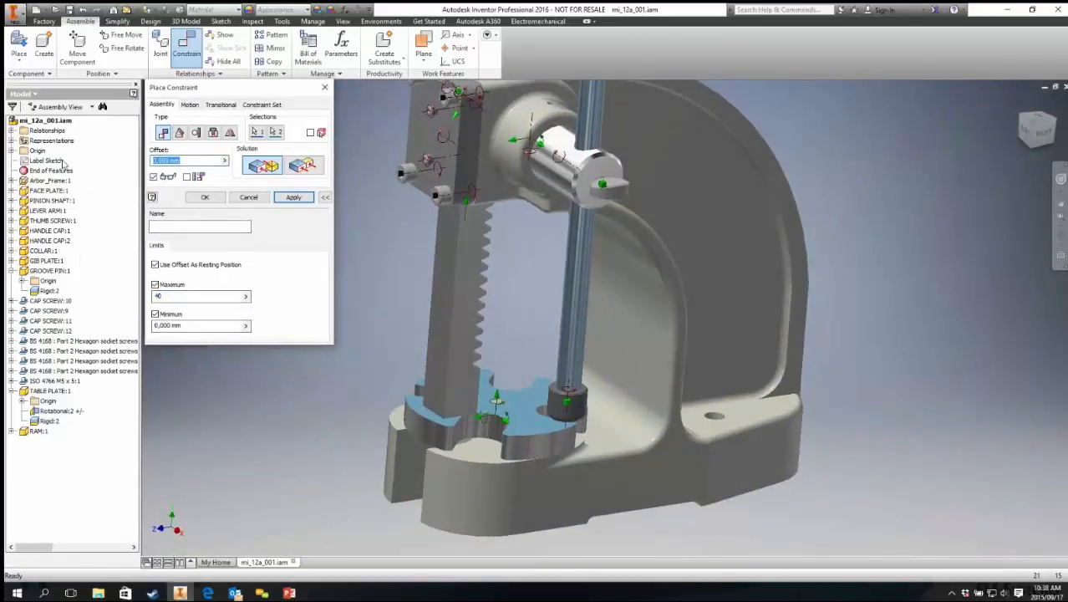
{"action": "type", "text": "40"}
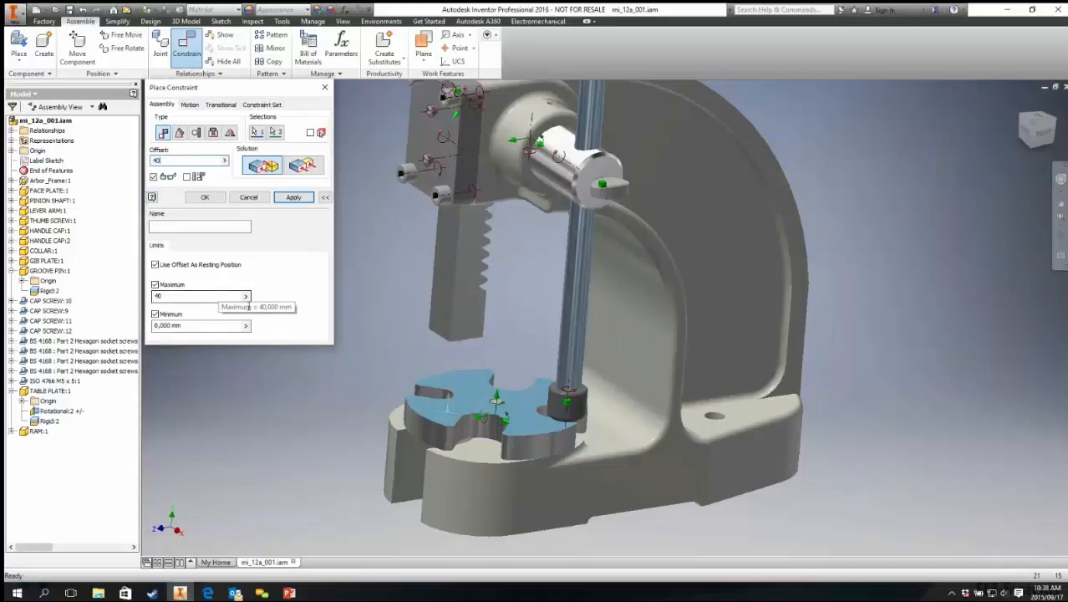
{"action": "left_click", "coordinate": [463, 341]}
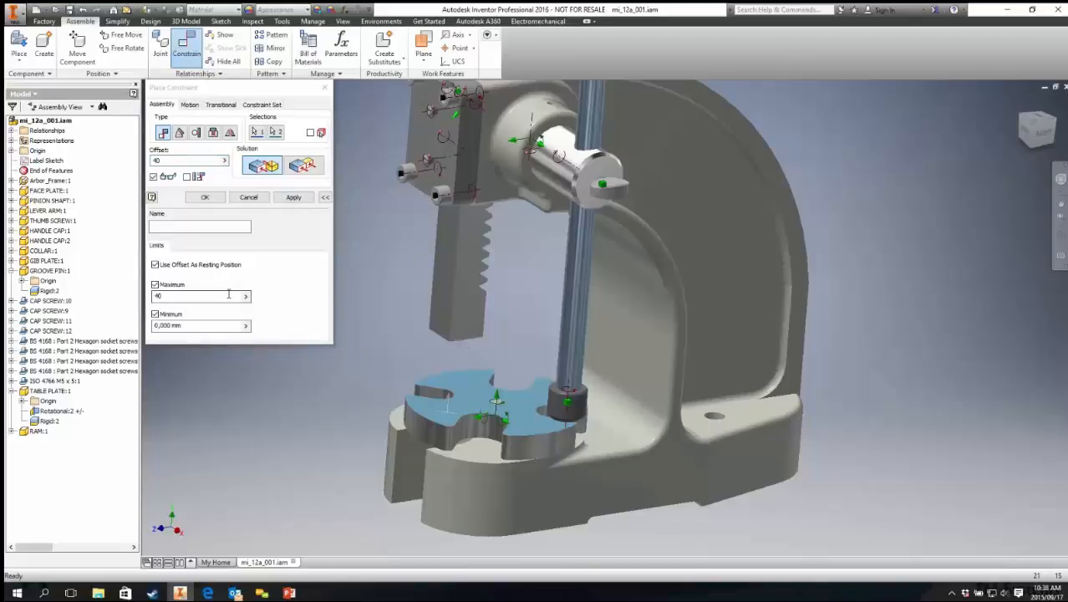
{"action": "left_click_drag", "start_coordinate": [220, 296], "coordinate": [90, 310]}
{"action": "type", "text": "80"}
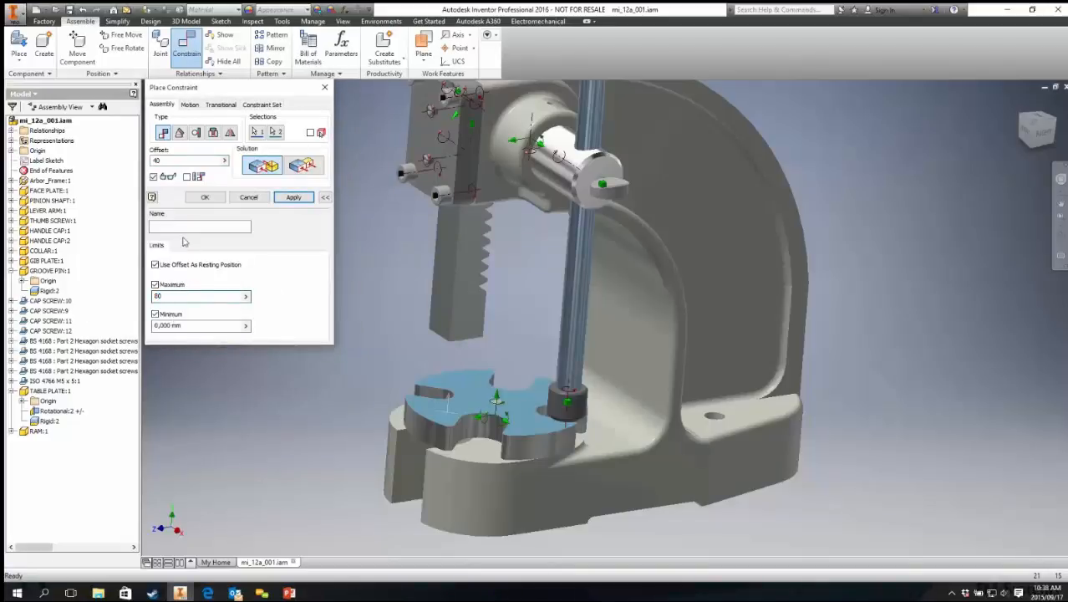
Step: Set the constraint offset to 0, name it Upward Movement, and finish the constraint
{"action": "left_click_drag", "start_coordinate": [180, 161], "coordinate": [100, 170]}
{"action": "type", "text": "0"}
{"action": "left_click", "coordinate": [177, 224]}
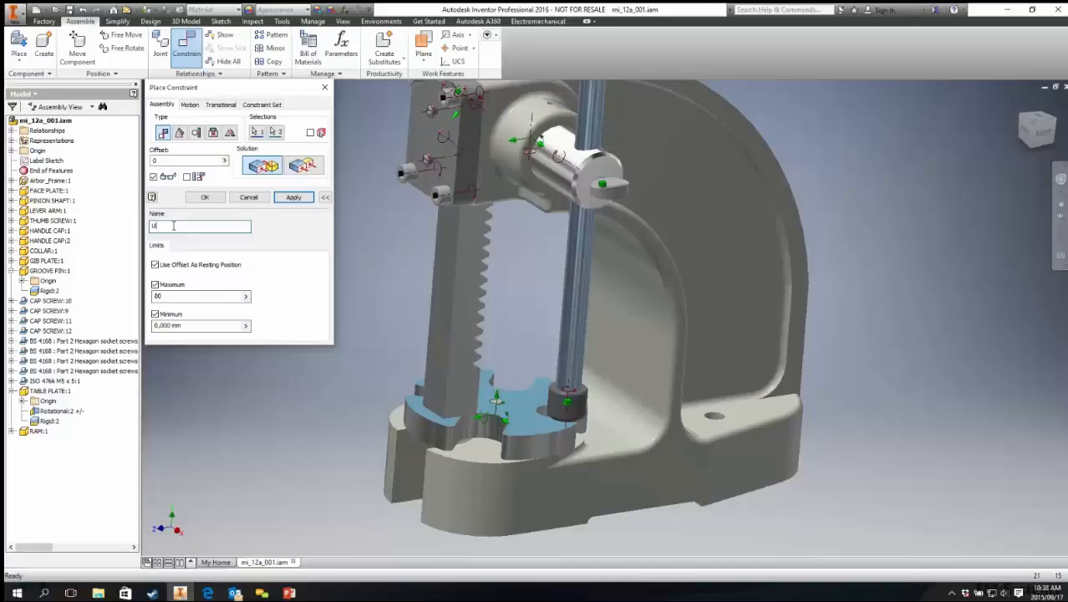
{"action": "type", "text": "Upward Movement"}
{"action": "left_click", "coordinate": [209, 198]}
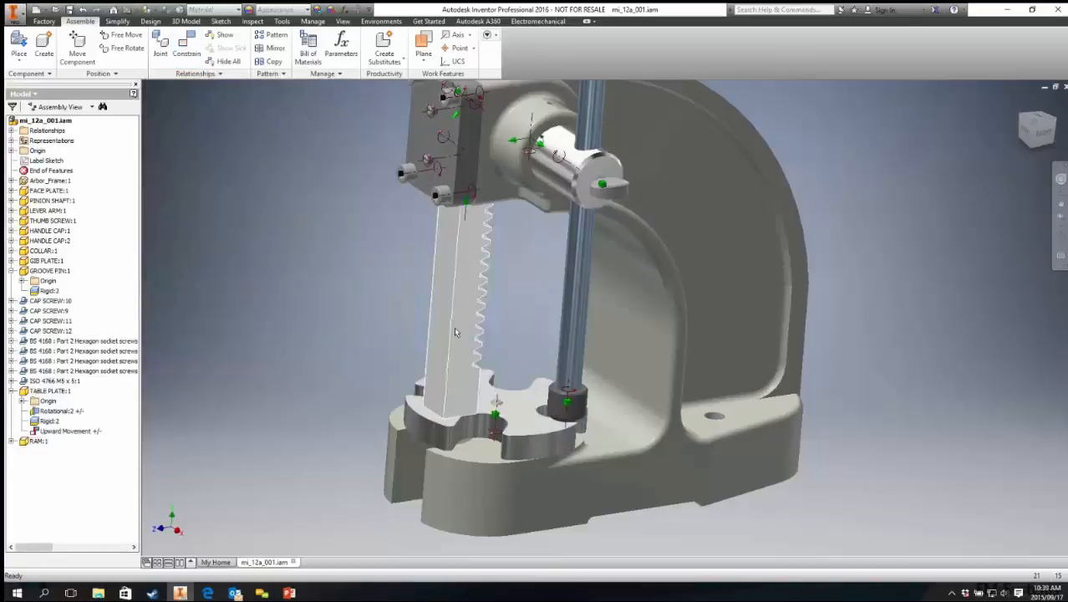
Step: Drag the ram up and down to test its limited travel above the table plate
{"action": "left_click", "coordinate": [73, 431]}
{"action": "left_click", "coordinate": [311, 351]}
{"action": "left_click_drag", "start_coordinate": [444, 335], "coordinate": [404, 124]}
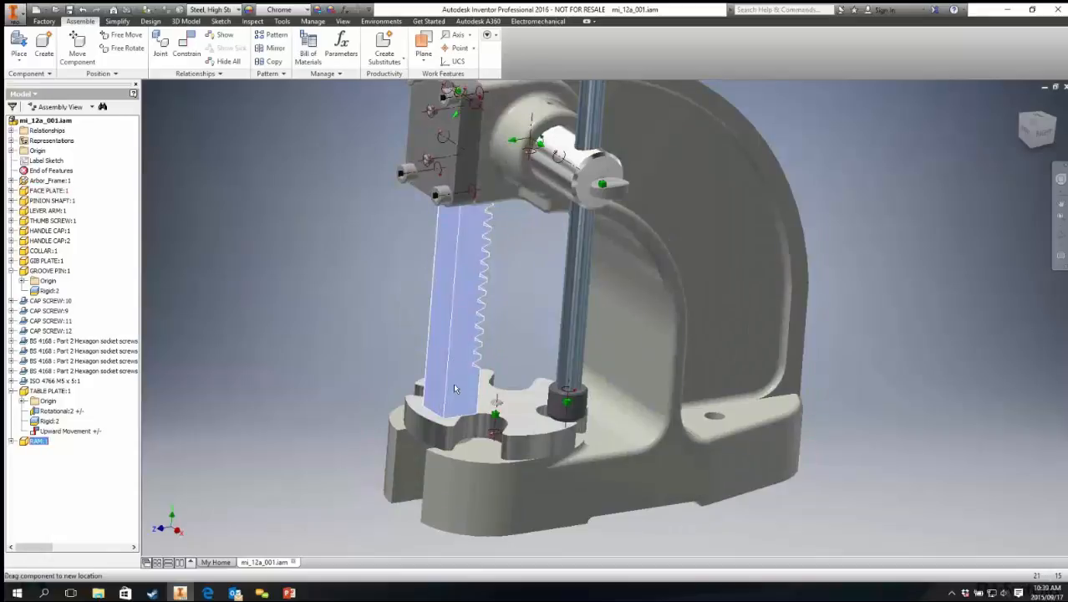
{"action": "left_click_drag", "start_coordinate": [455, 389], "coordinate": [308, 98]}
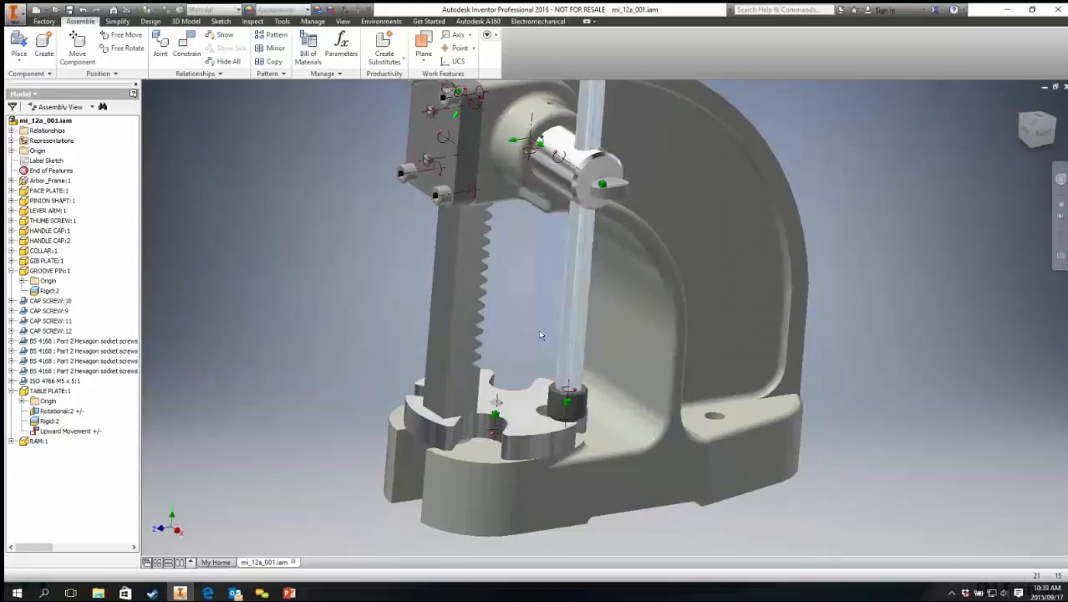
{"action": "middle_click_drag", "start_coordinate": [348, 504], "coordinate": [351, 368], "text": "shift"}
{"action": "scroll", "coordinate": [318, 402], "scroll_direction": "up", "scroll_amount": 5}
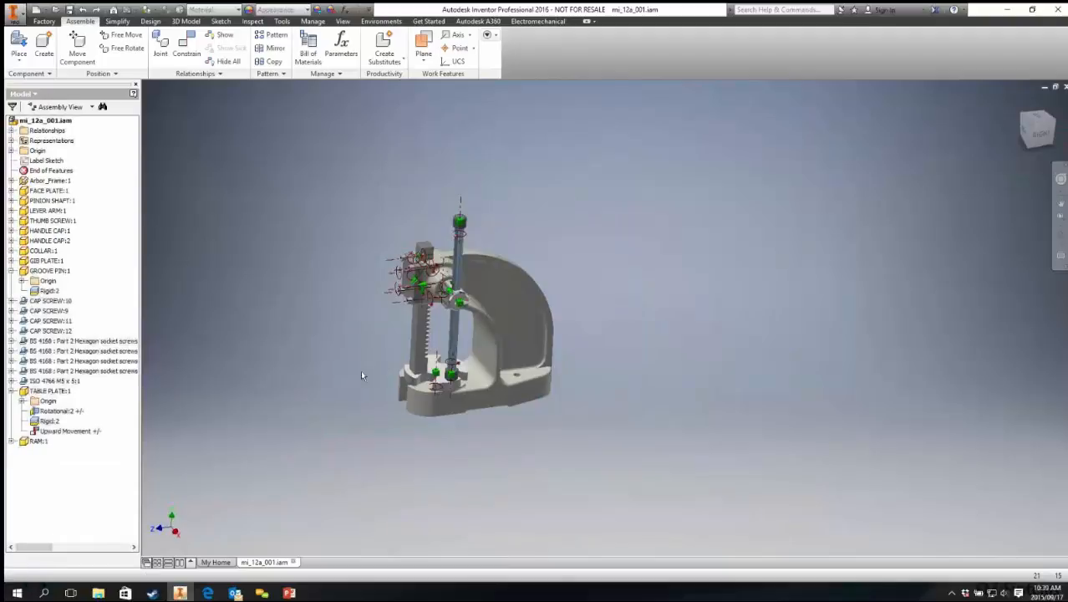
Step: Undo the last four changes to the assembly and close the assembly file
{"action": "key", "text": "ctrl+z"}
{"action": "key", "text": "ctrl+z"}
{"action": "key", "text": "ctrl+z"}
{"action": "key", "text": "ctrl+z"}
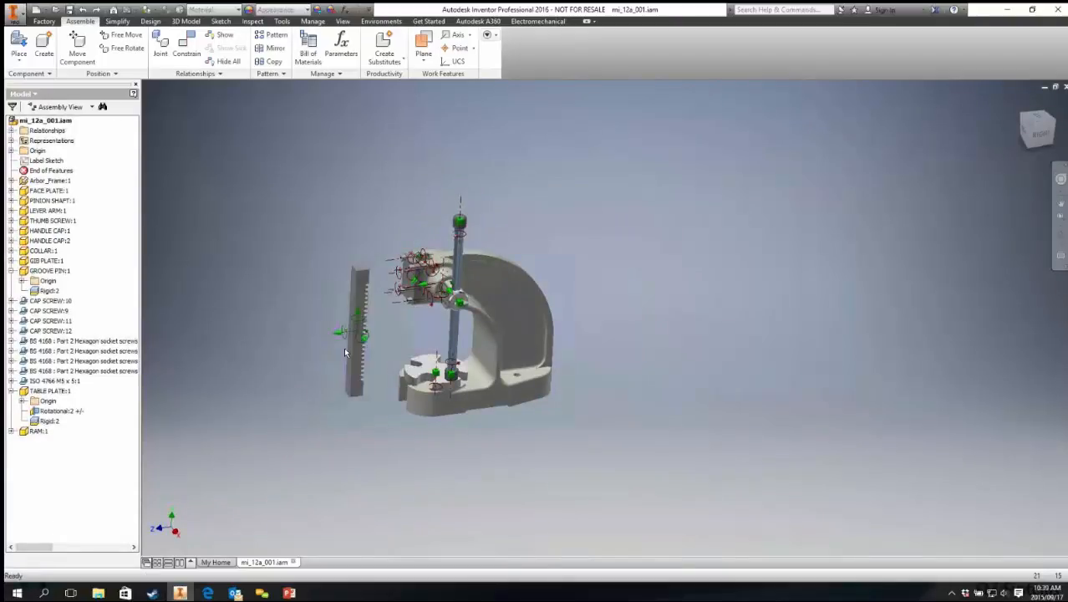
{"action": "key", "text": "ctrl+z"}
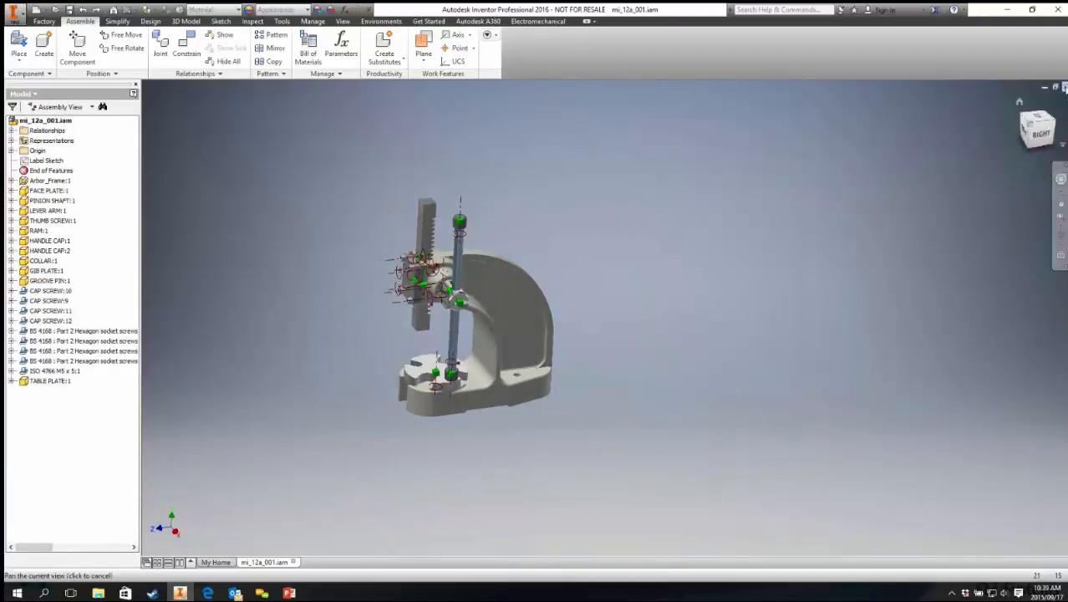
{"action": "left_click", "coordinate": [1064, 87]}
{"action": "left_click", "coordinate": [519, 319]}
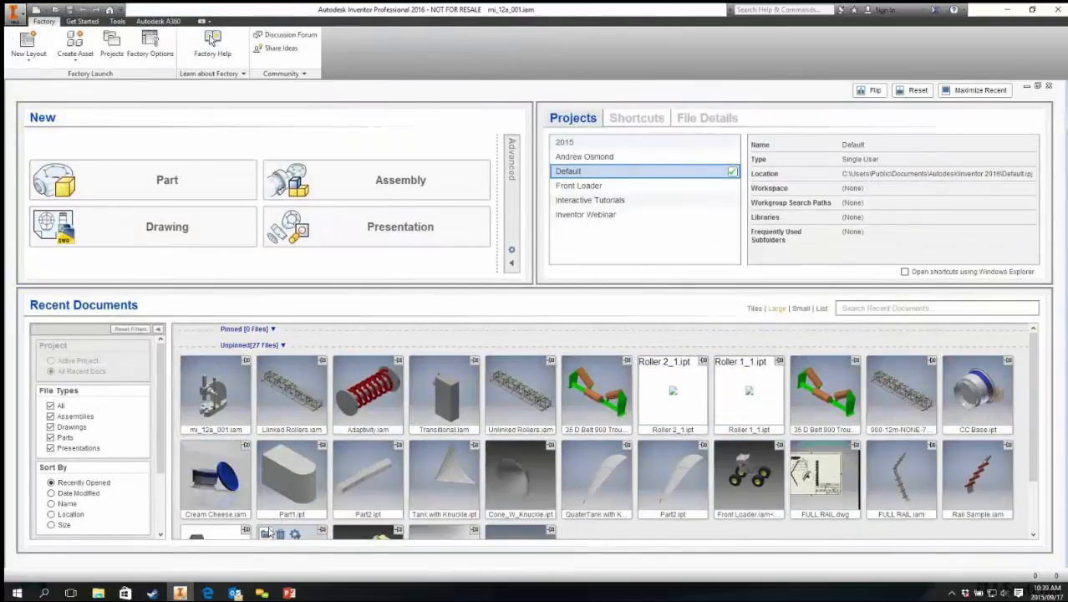
Step: Switch to the PowerPoint slide show and advance to the next slide
{"action": "left_click", "coordinate": [289, 593]}
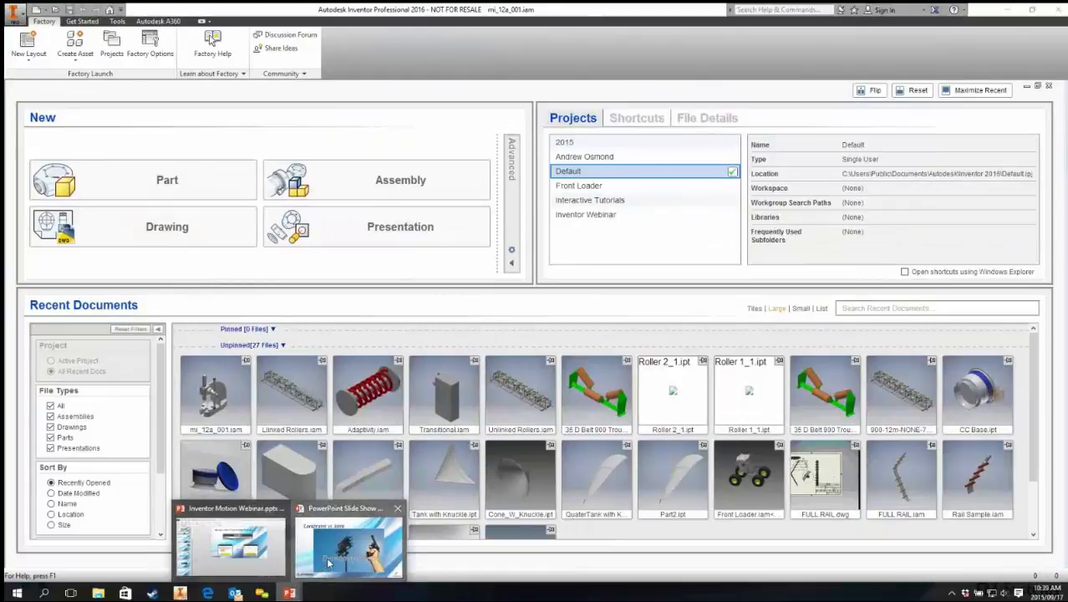
{"action": "left_click", "coordinate": [328, 564]}
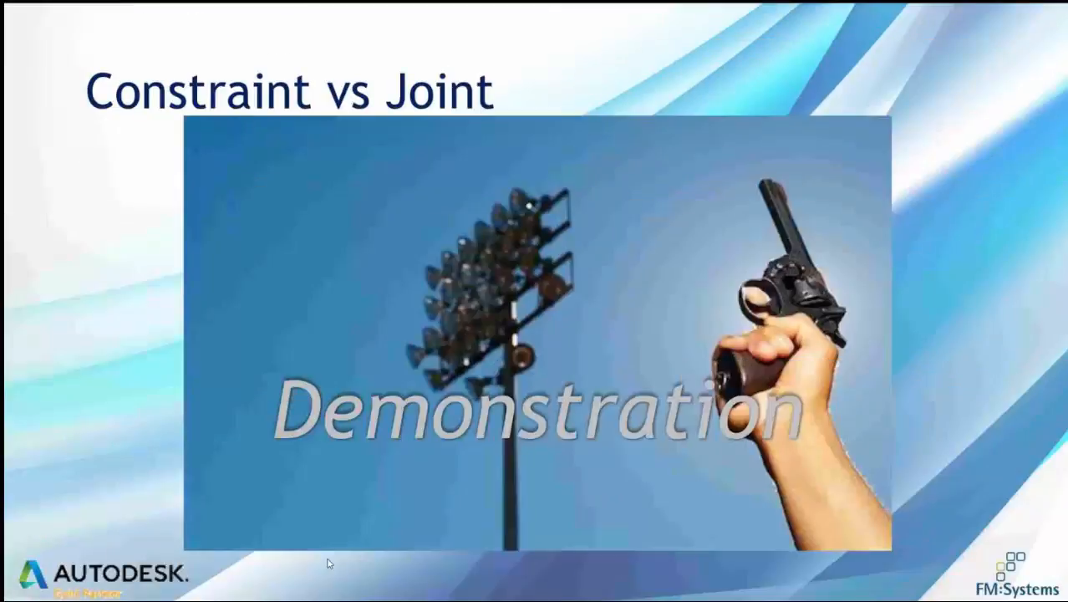
{"action": "left_click", "coordinate": [443, 357]}
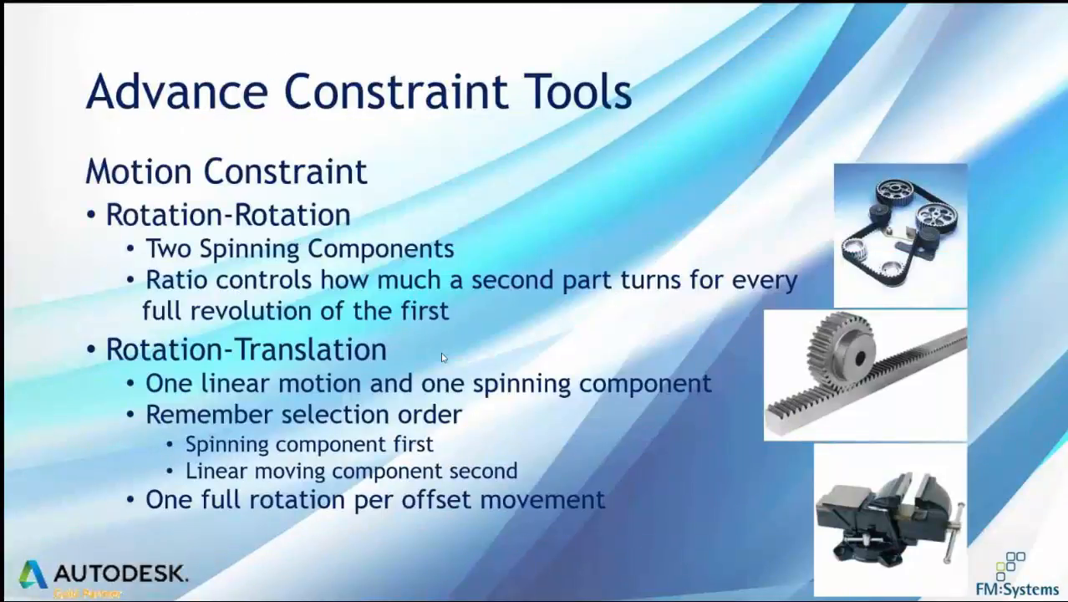
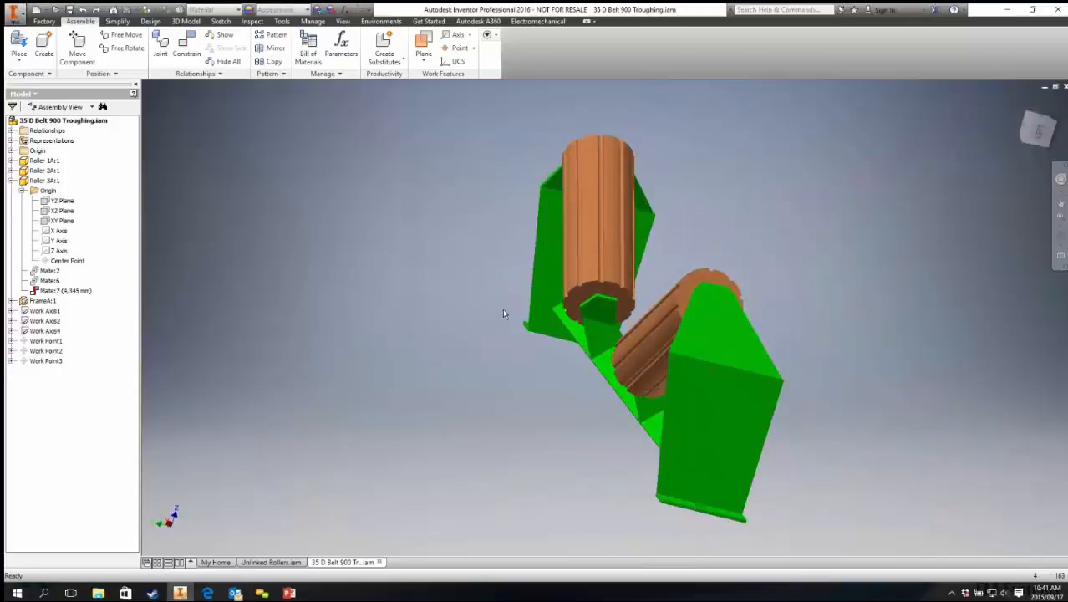
Step: Apply a rotation motion constraint at ratio 1 between the ends of the upper angled roller and the centre roller
{"action": "middle_click_drag", "start_coordinate": [503, 310], "coordinate": [468, 302], "text": "shift"}
{"action": "left_click", "coordinate": [189, 58]}
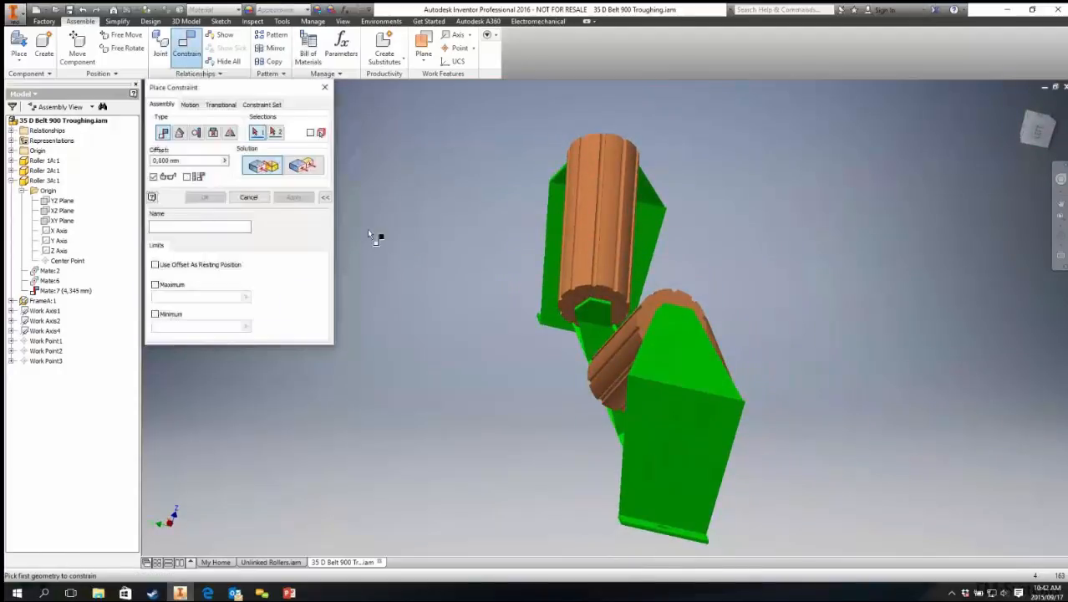
{"action": "left_click", "coordinate": [325, 198]}
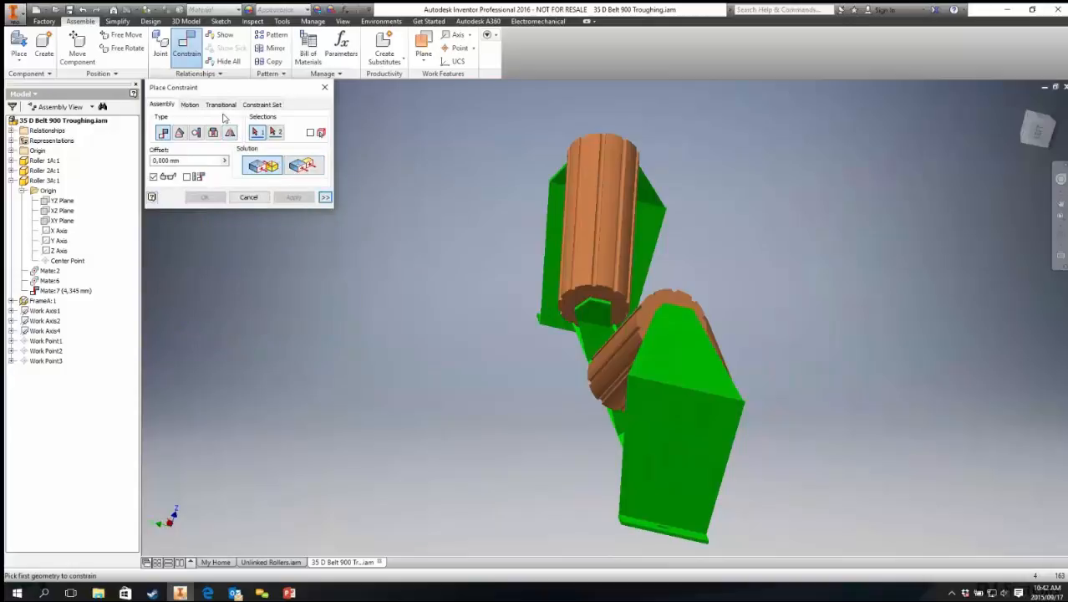
{"action": "left_click", "coordinate": [188, 105]}
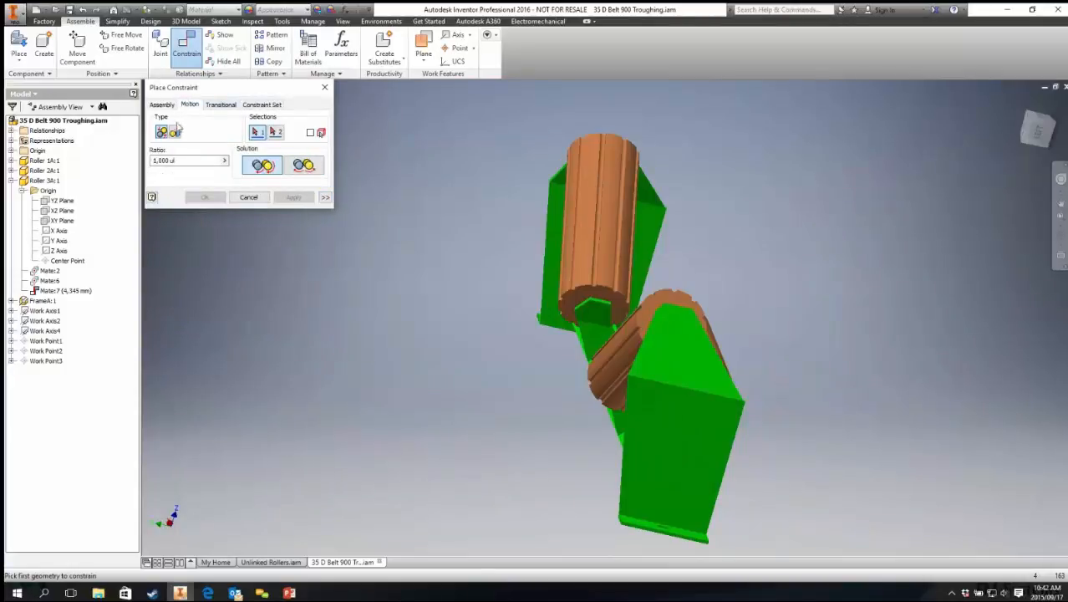
{"action": "scroll", "coordinate": [586, 301], "scroll_direction": "up", "scroll_amount": 3}
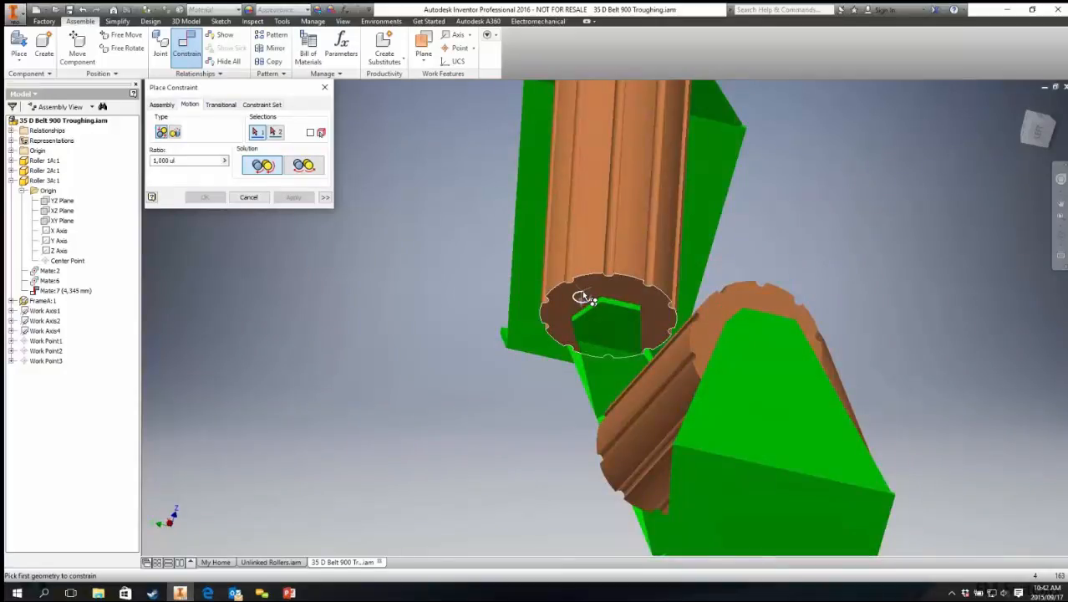
{"action": "left_click", "coordinate": [585, 299]}
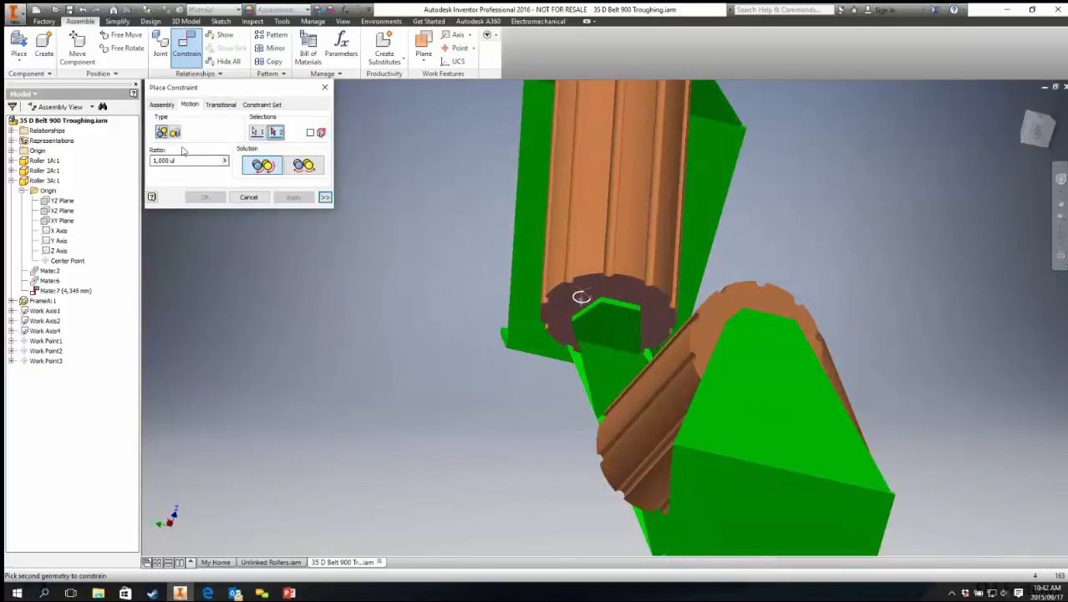
{"action": "middle_click_drag", "start_coordinate": [512, 351], "coordinate": [429, 335], "text": "shift"}
{"action": "left_click", "coordinate": [424, 332]}
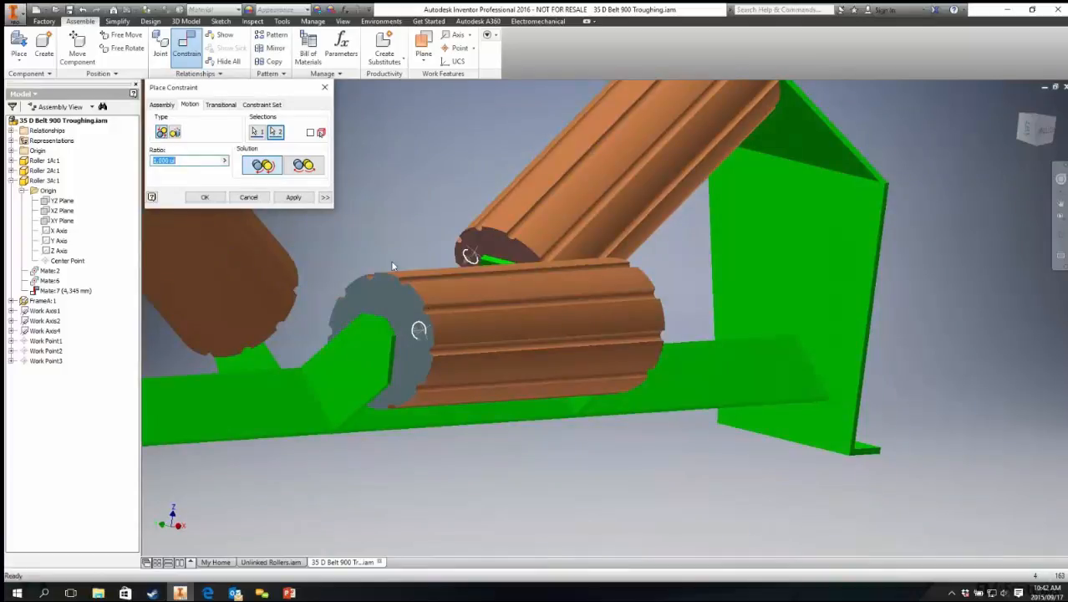
{"action": "left_click", "coordinate": [292, 197]}
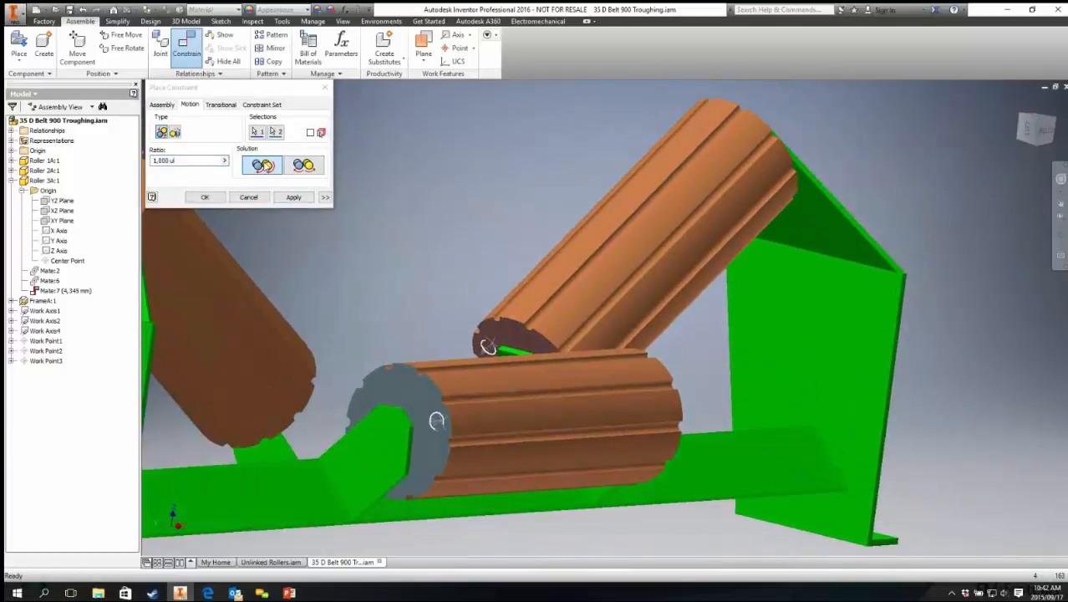
Step: Drag the constrained rollers to test that they turn together
{"action": "mouse_move", "coordinate": [403, 265]}
{"action": "middle_mouse_down", "text": "shift"}
{"action": "mouse_move", "coordinate": [434, 291]}
{"action": "mouse_move", "coordinate": [404, 273]}
{"action": "middle_mouse_up", "text": "shift"}
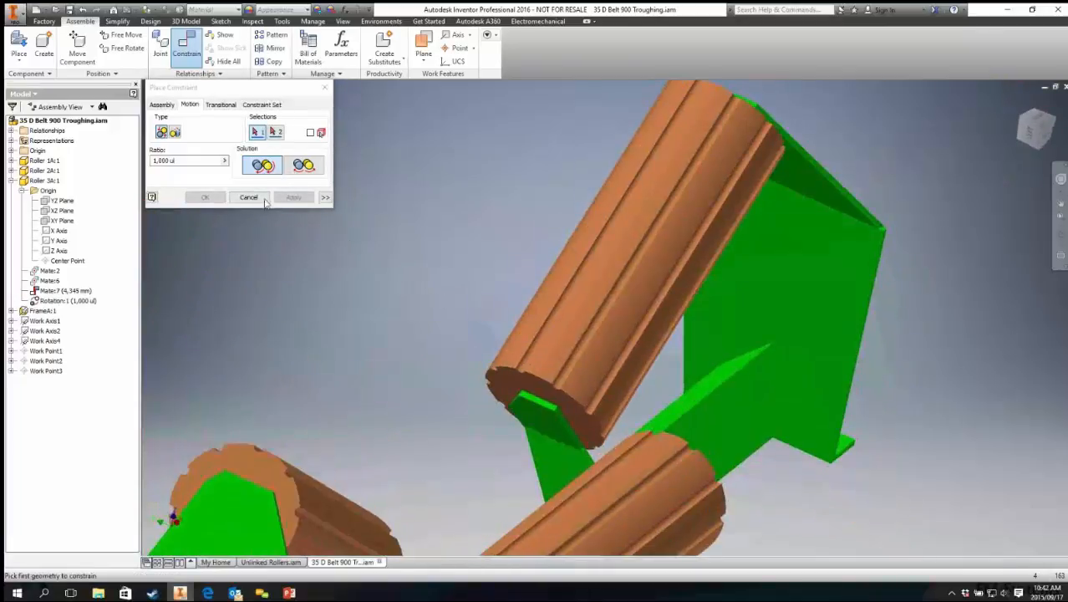
{"action": "key", "text": "Escape"}
{"action": "left_click", "coordinate": [573, 264]}
{"action": "left_click_drag", "start_coordinate": [576, 264], "coordinate": [624, 286]}
{"action": "middle_click_drag", "start_coordinate": [641, 397], "coordinate": [658, 172]}
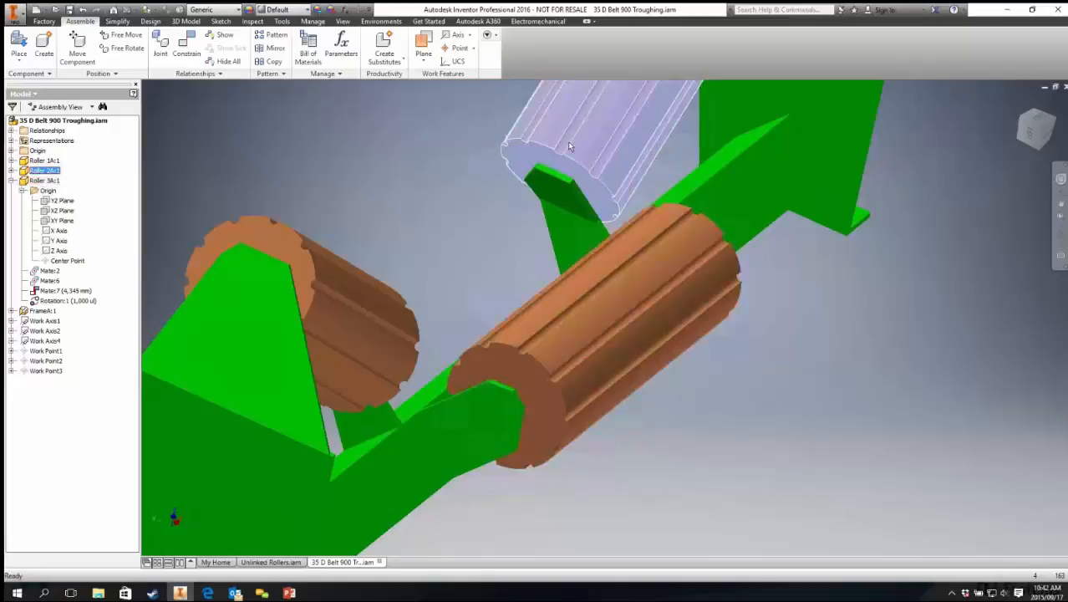
{"action": "scroll", "coordinate": [570, 146], "scroll_direction": "down", "scroll_amount": 3}
{"action": "scroll", "coordinate": [560, 192], "scroll_direction": "up", "scroll_amount": 5}
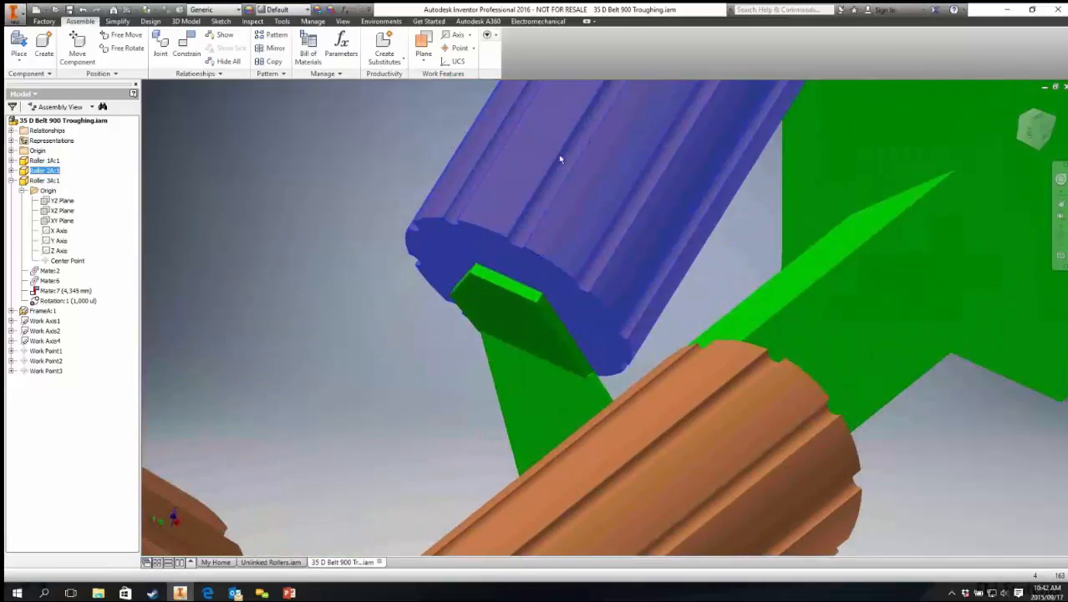
{"action": "left_click_drag", "start_coordinate": [547, 169], "coordinate": [590, 193]}
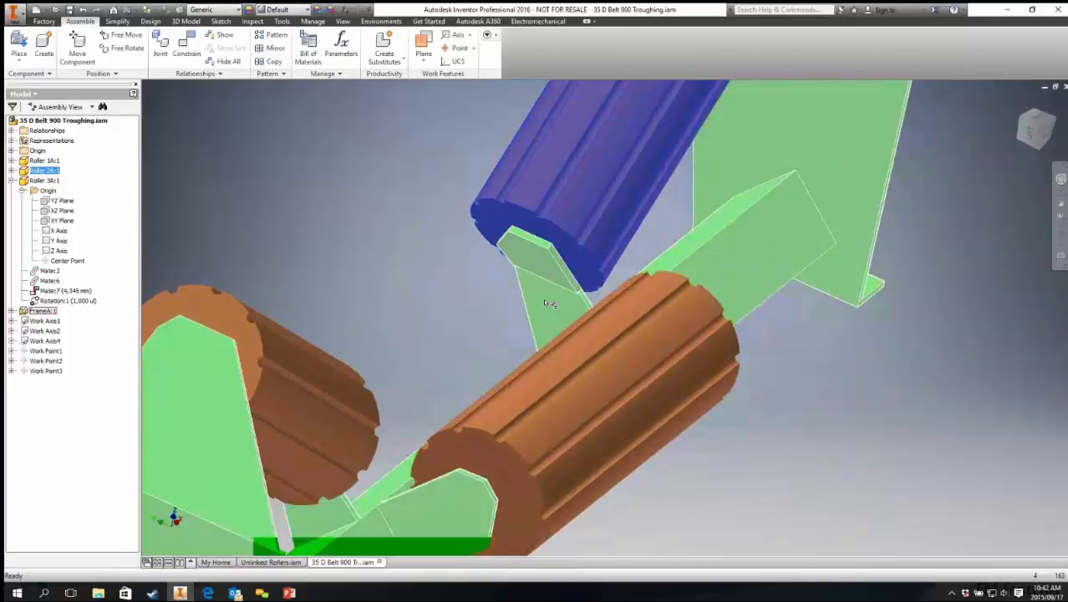
{"action": "middle_click_drag", "start_coordinate": [312, 364], "coordinate": [392, 242]}
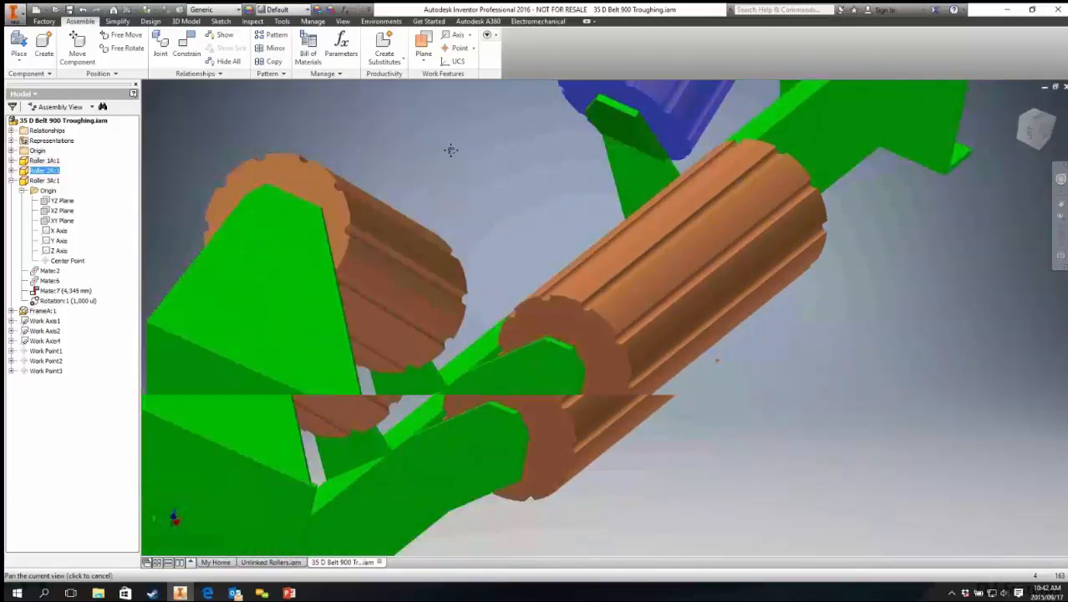
{"action": "middle_click_drag", "start_coordinate": [468, 181], "coordinate": [501, 200]}
Step: Apply a reversed rotation motion constraint at ratio 1 between the centre roller and the lower left roller
{"action": "left_click", "coordinate": [186, 46]}
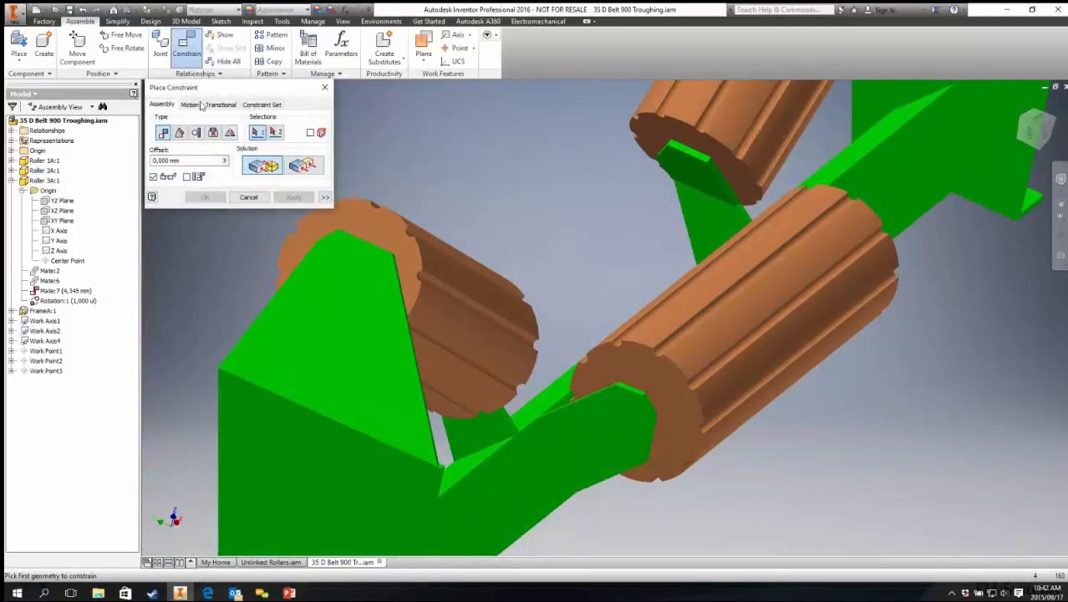
{"action": "left_click", "coordinate": [190, 104]}
{"action": "left_click", "coordinate": [645, 375]}
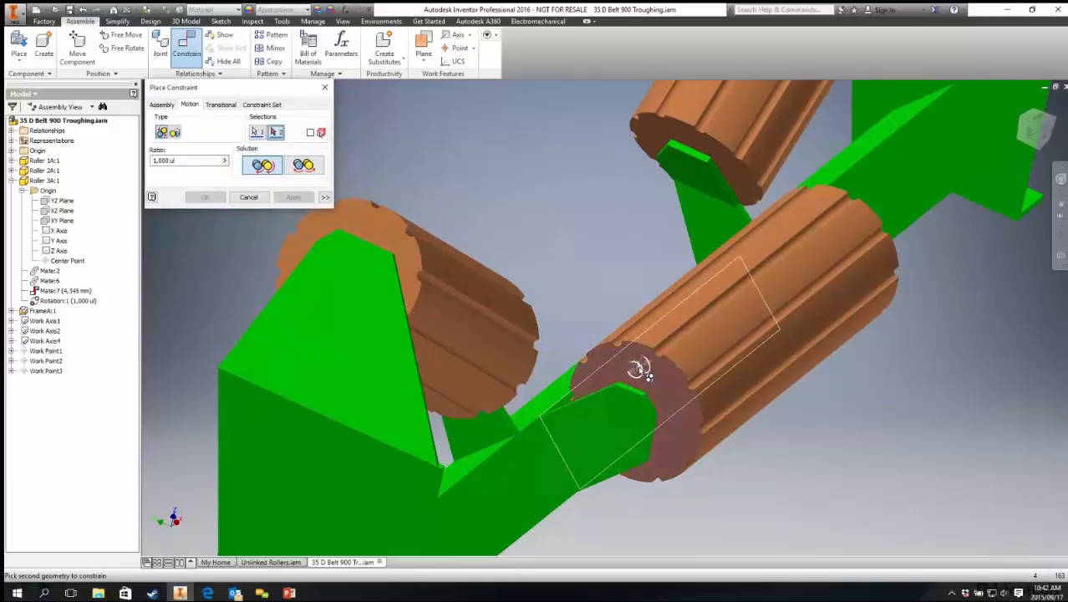
{"action": "left_click", "coordinate": [389, 225]}
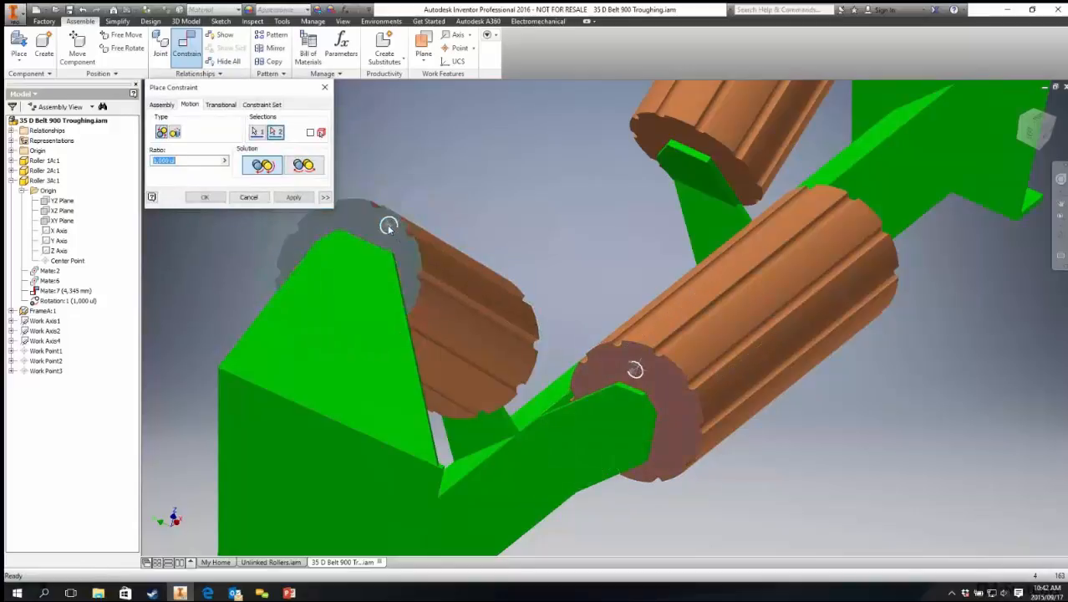
{"action": "left_click", "coordinate": [305, 167]}
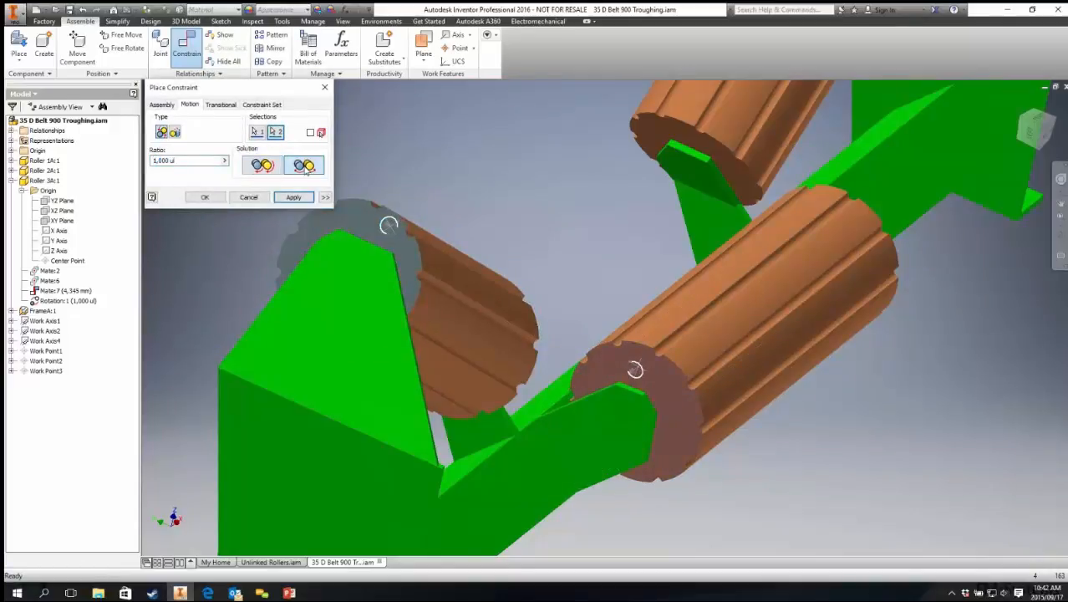
{"action": "left_click", "coordinate": [293, 197]}
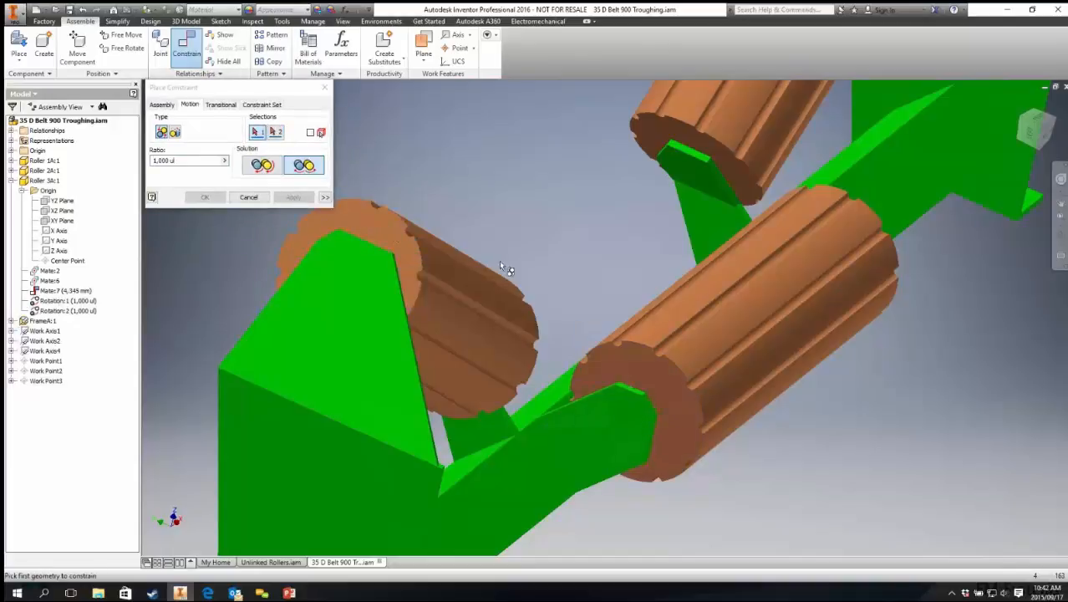
{"action": "left_click", "coordinate": [261, 200]}
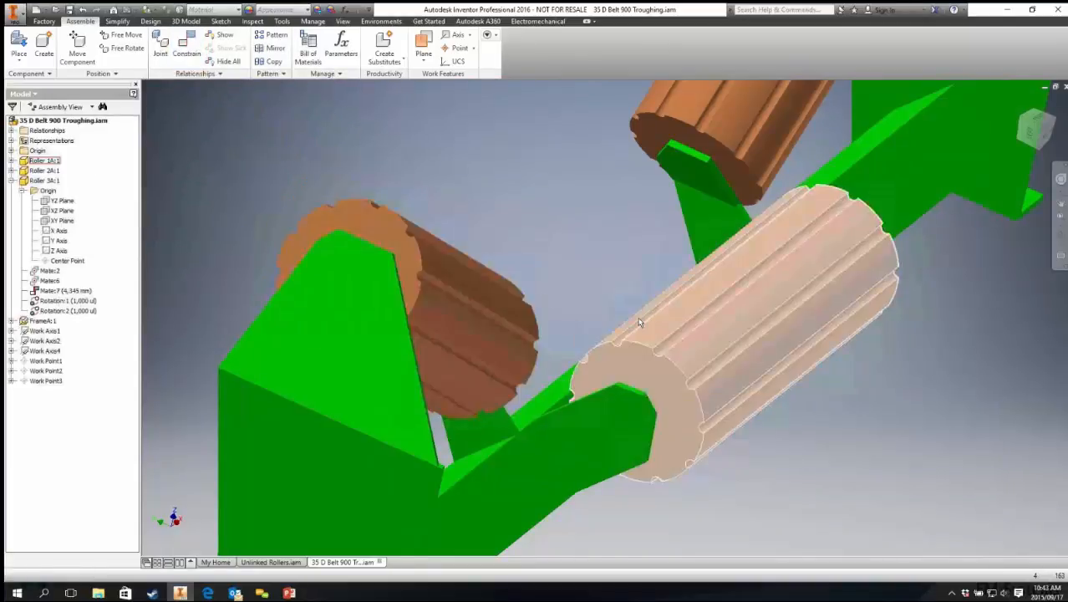
Step: Drag the centre roller to test its reversed rotation with the lower left roller
{"action": "left_click_drag", "start_coordinate": [680, 341], "coordinate": [544, 292]}
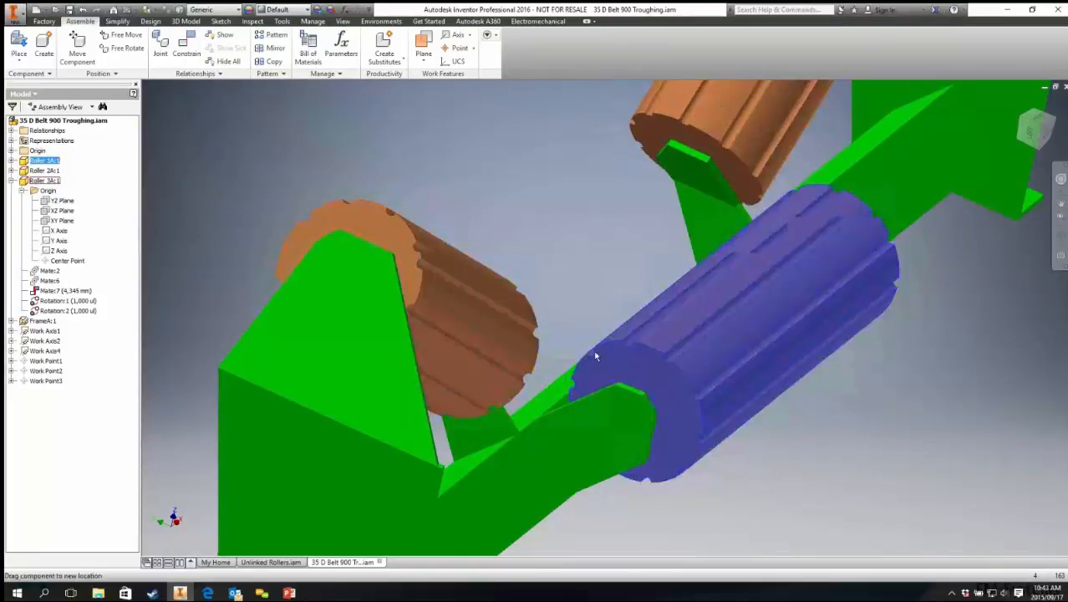
{"action": "left_click", "coordinate": [467, 326]}
{"action": "middle_click_drag", "start_coordinate": [467, 327], "coordinate": [575, 322], "text": "shift"}
{"action": "left_click", "coordinate": [575, 326]}
{"action": "middle_click_drag", "start_coordinate": [628, 242], "coordinate": [654, 322]}
{"action": "left_click_drag", "start_coordinate": [657, 308], "coordinate": [627, 295]}
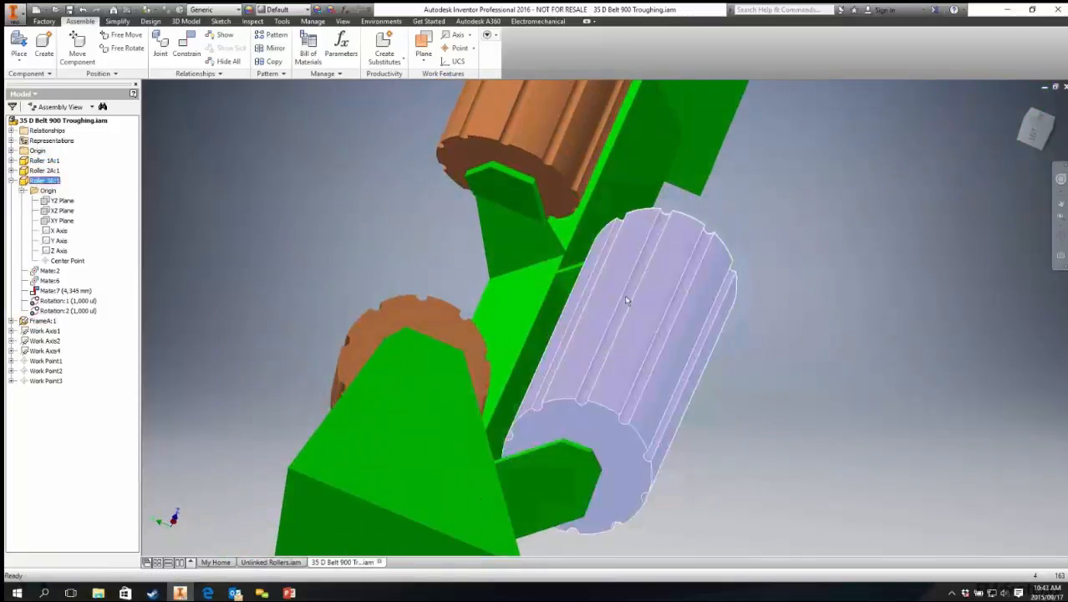
{"action": "middle_click_drag", "start_coordinate": [392, 98], "coordinate": [500, 304], "text": "shift"}
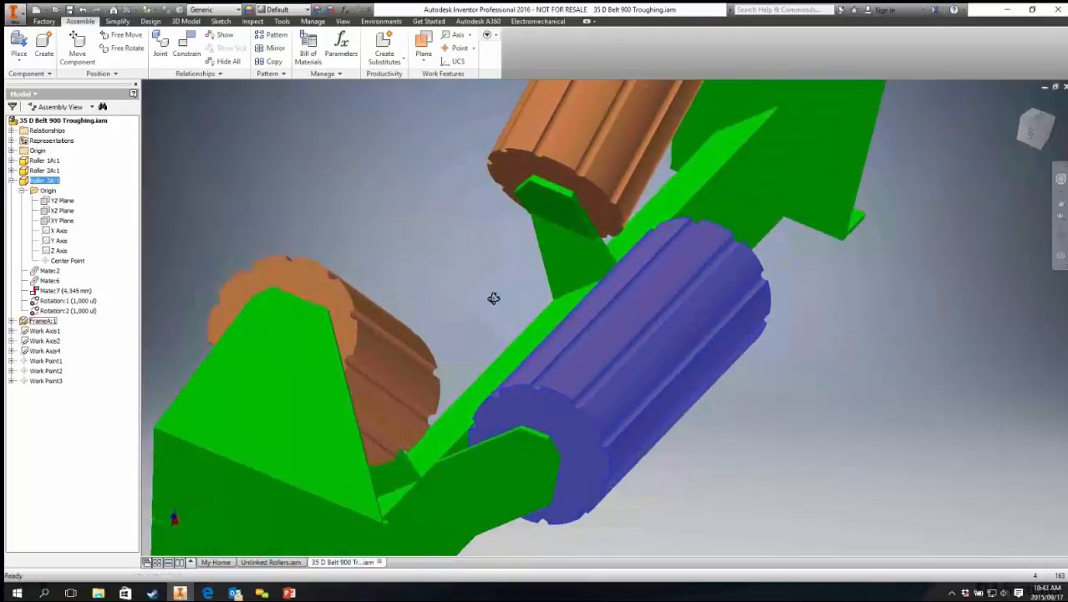
Step: Edit the second rotation constraint to a ratio of 2 with the forward solution
{"action": "right_click", "coordinate": [59, 311]}
{"action": "left_click", "coordinate": [74, 352]}
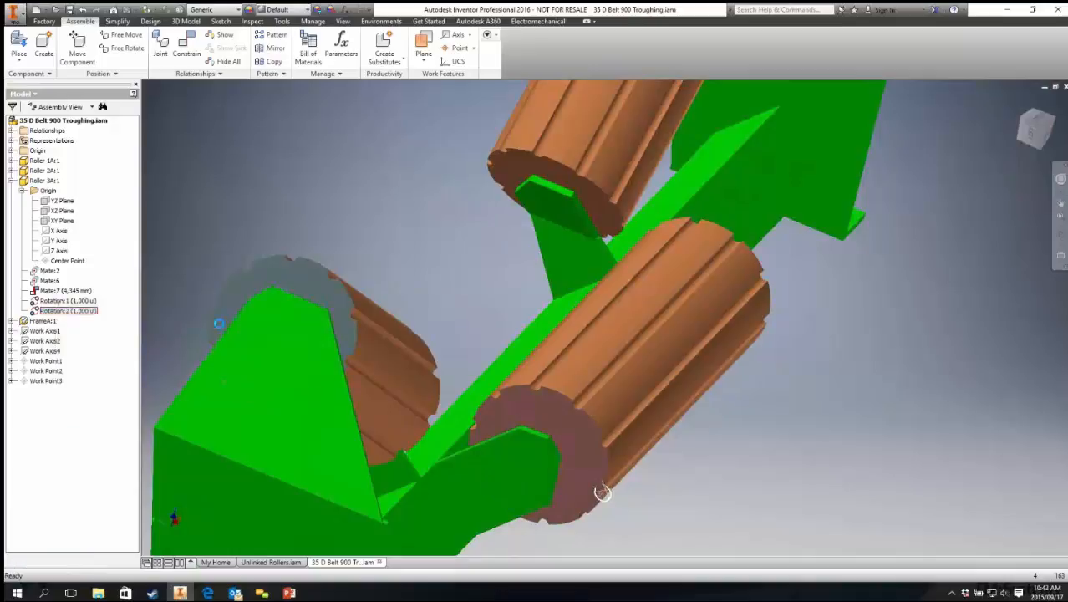
{"action": "left_click", "coordinate": [262, 165]}
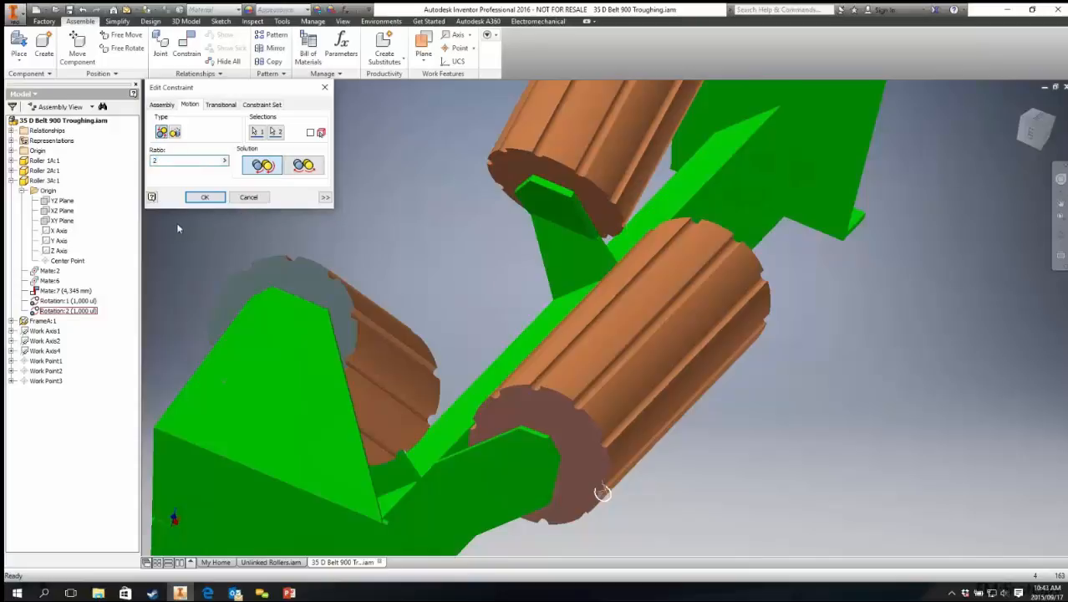
{"action": "left_click", "coordinate": [206, 198]}
Step: Drag the rollers to test the 2:1 rotation between the centre and lower left rollers
{"action": "left_click", "coordinate": [561, 377]}
{"action": "left_click_drag", "start_coordinate": [561, 377], "coordinate": [189, 317]}
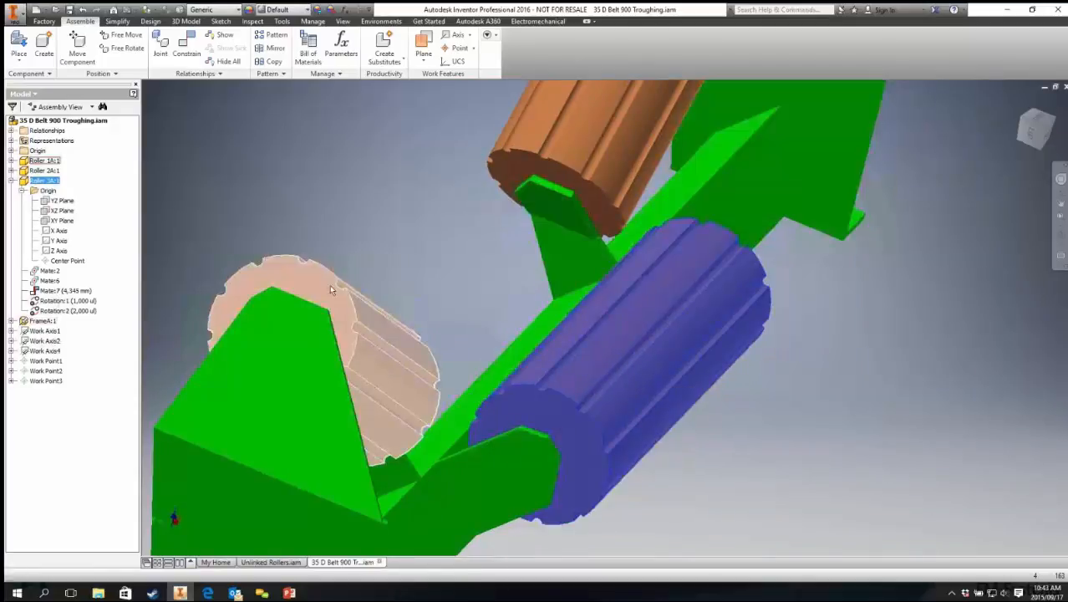
{"action": "left_click_drag", "start_coordinate": [610, 452], "coordinate": [256, 295]}
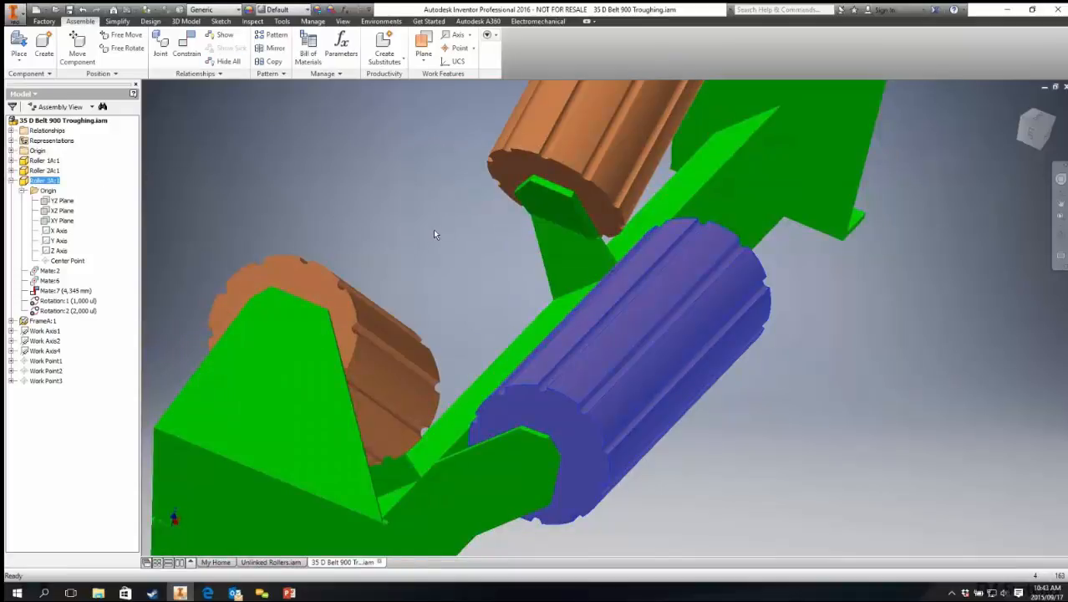
{"action": "scroll", "coordinate": [501, 264], "scroll_direction": "down", "scroll_amount": 3}
{"action": "middle_click_drag", "start_coordinate": [501, 264], "coordinate": [487, 306]}
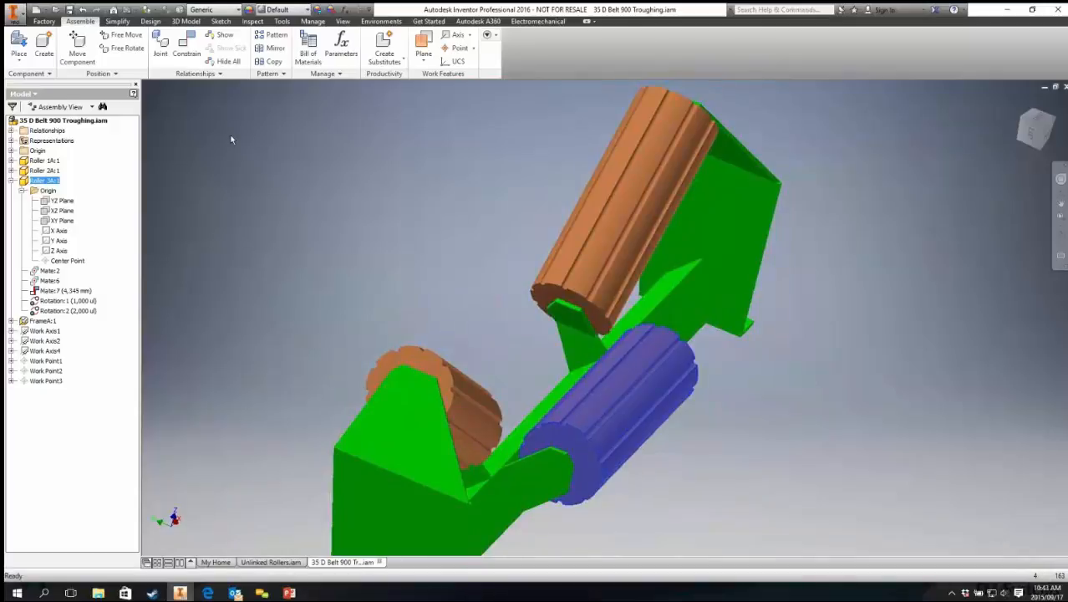
{"action": "middle_click_drag", "start_coordinate": [449, 186], "coordinate": [406, 205]}
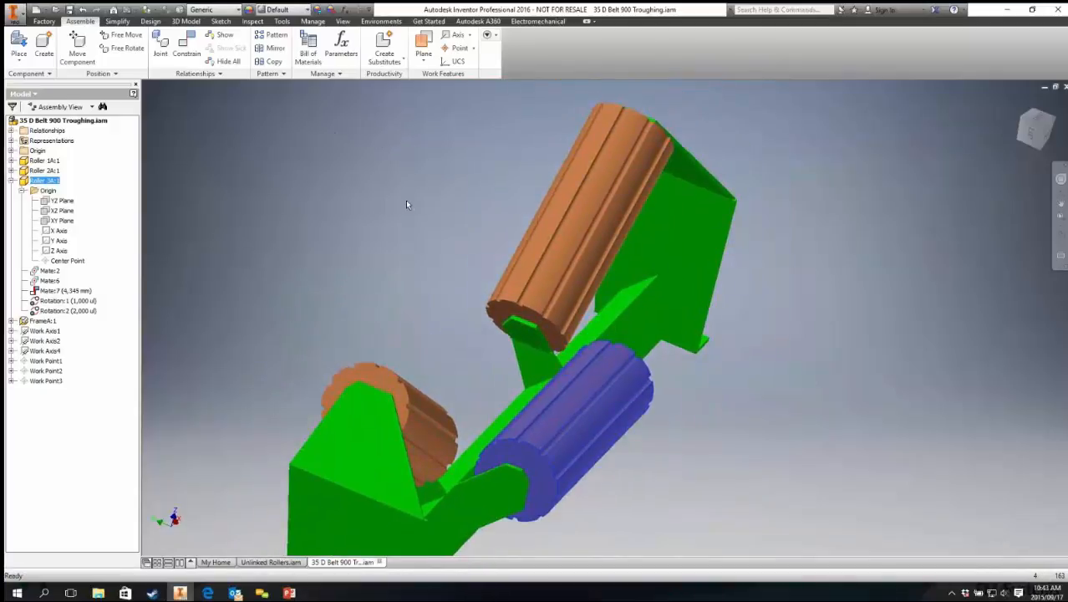
{"action": "left_click", "coordinate": [547, 291]}
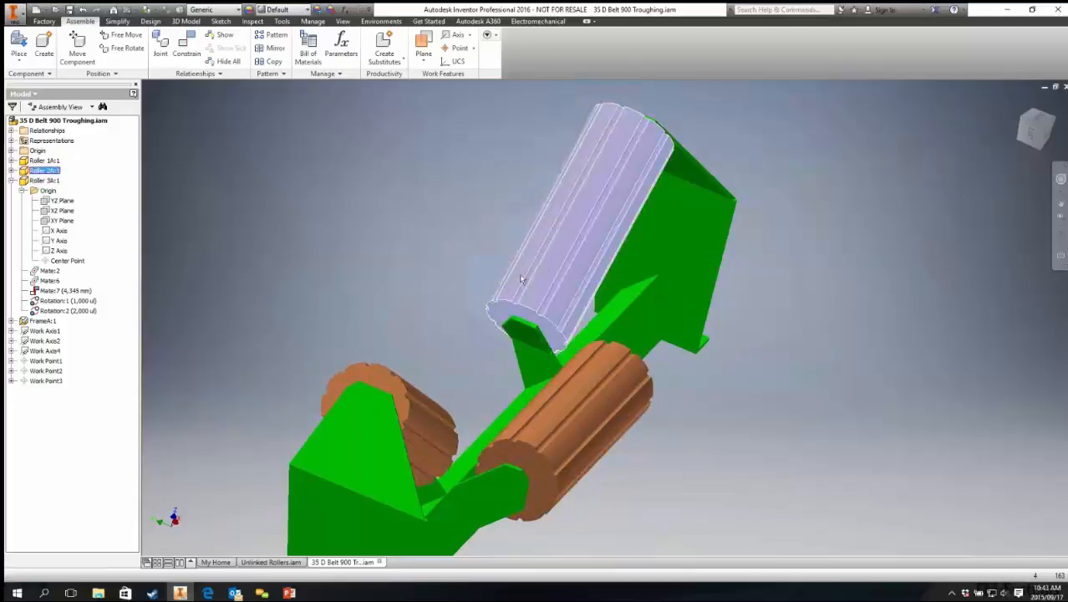
{"action": "left_click", "coordinate": [447, 280]}
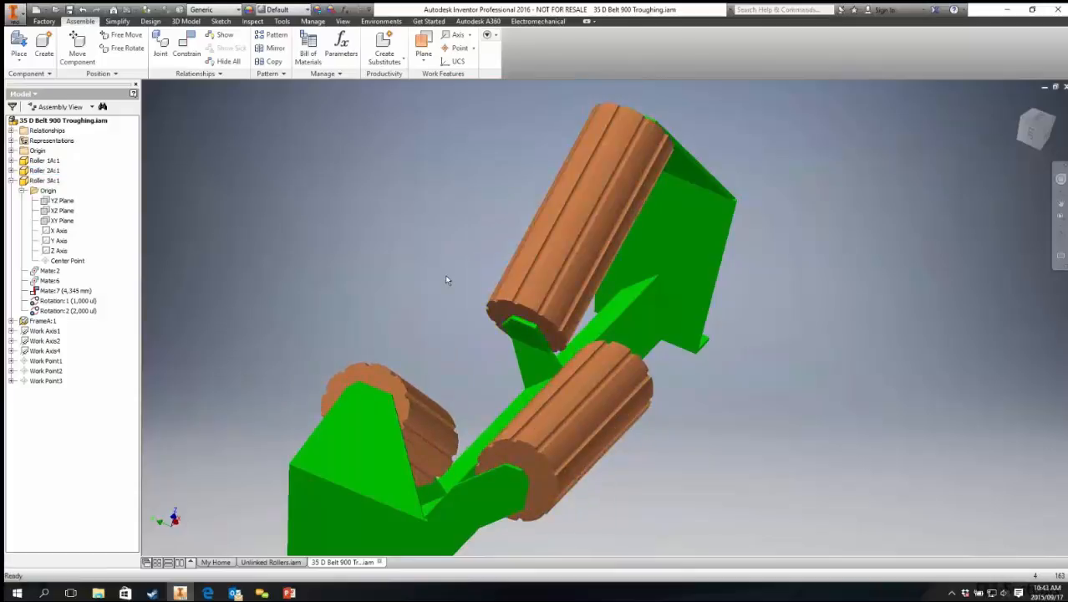
{"action": "middle_click_drag", "start_coordinate": [400, 240], "coordinate": [368, 181]}
{"action": "middle_click_drag", "start_coordinate": [354, 239], "coordinate": [396, 247]}
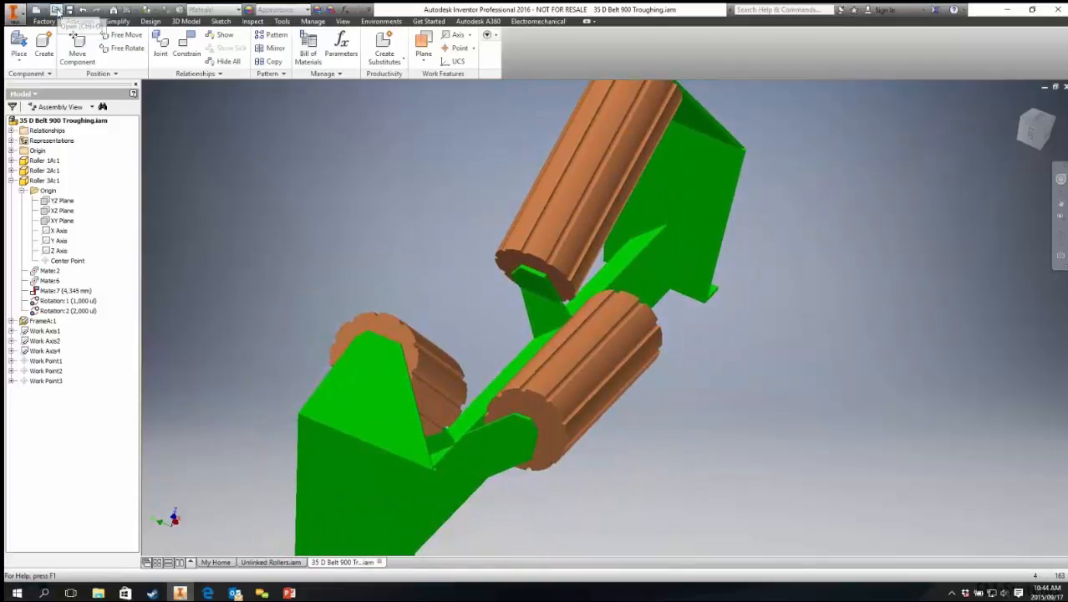
Step: Close the 35 D Belt 900 Troughing assembly without saving its changes
{"action": "left_click", "coordinate": [56, 9]}
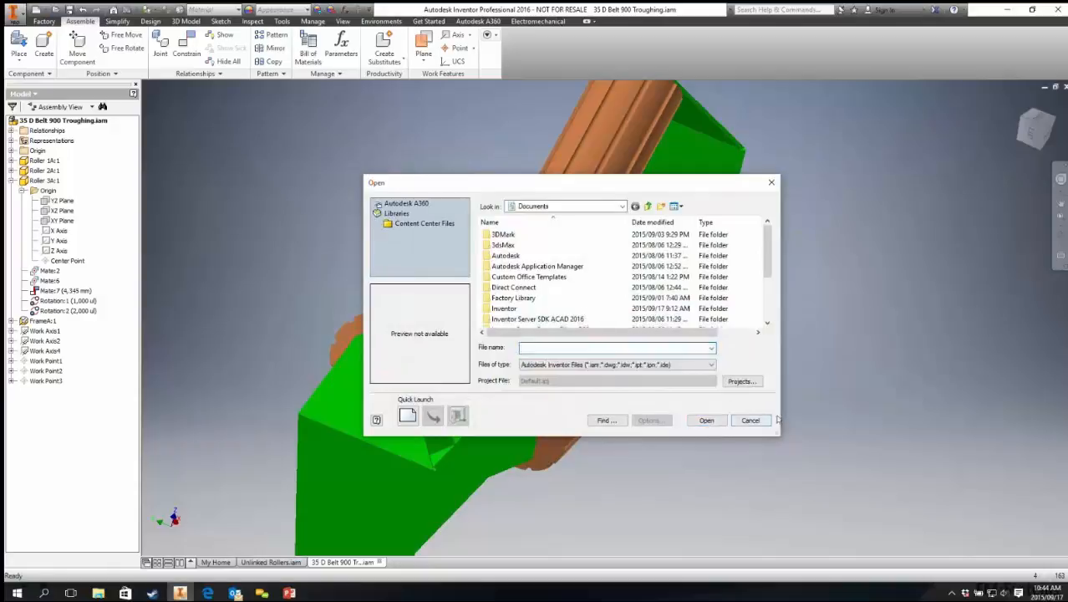
{"action": "left_click", "coordinate": [751, 420]}
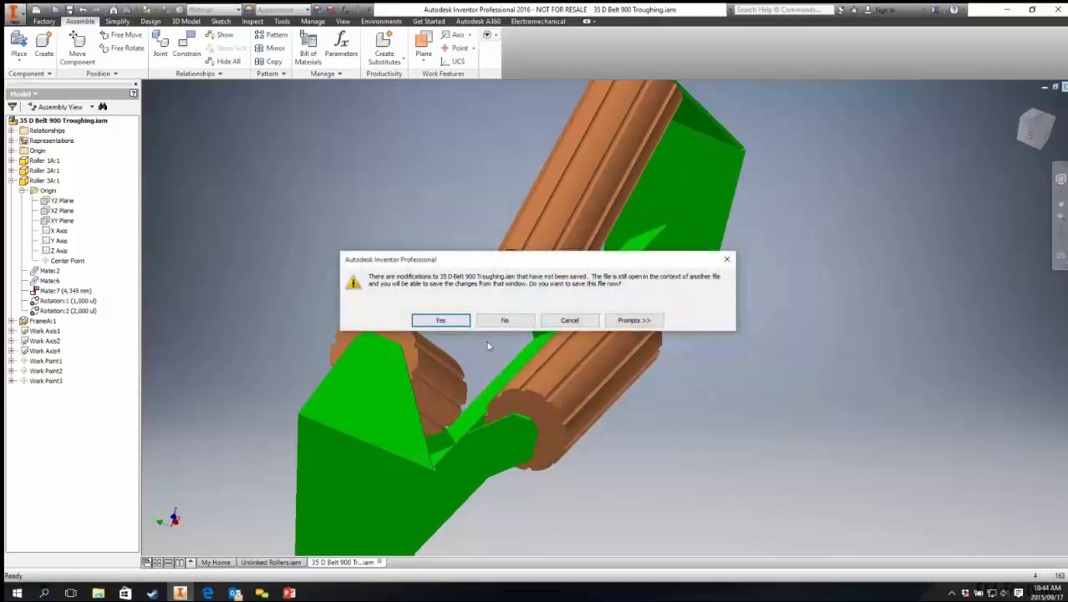
{"action": "left_click", "coordinate": [505, 320]}
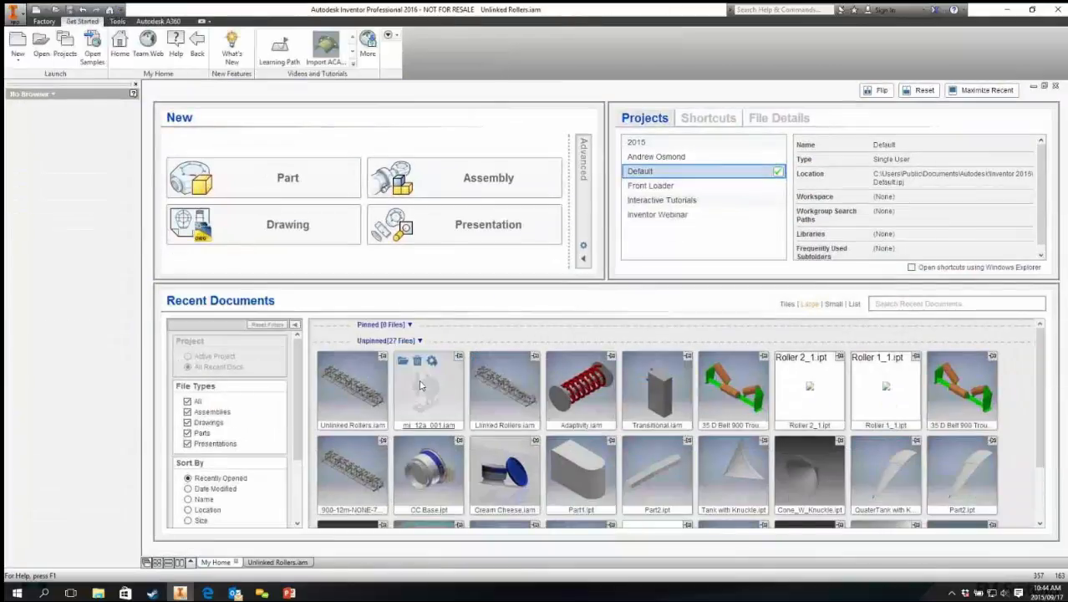
Step: Open the mi_12a_001 arbor press assembly and expand the RAM component's constraints
{"action": "left_click", "coordinate": [422, 386]}
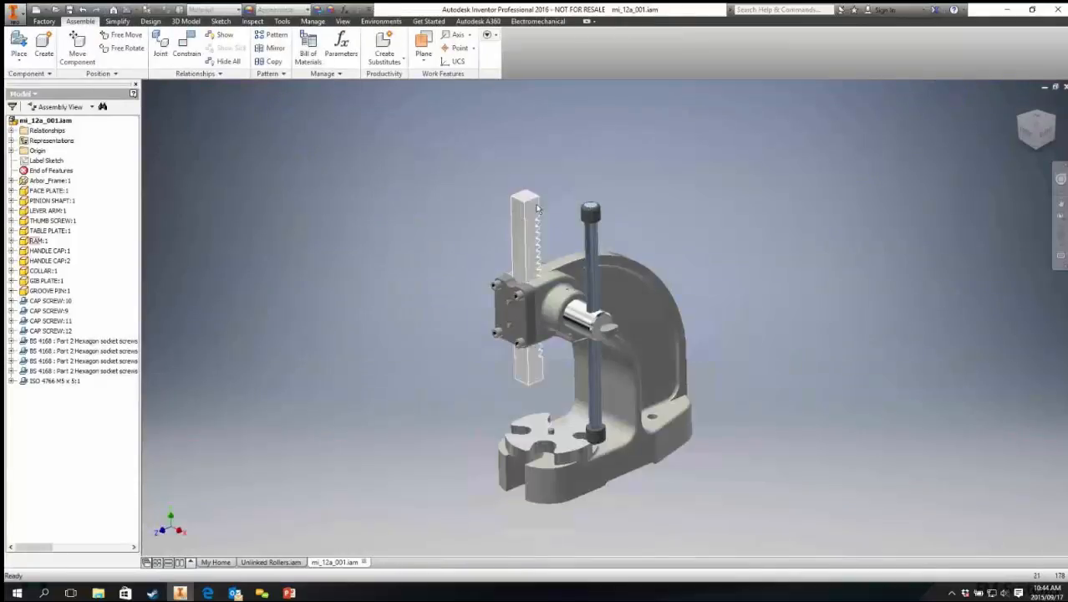
{"action": "right_click", "coordinate": [37, 241]}
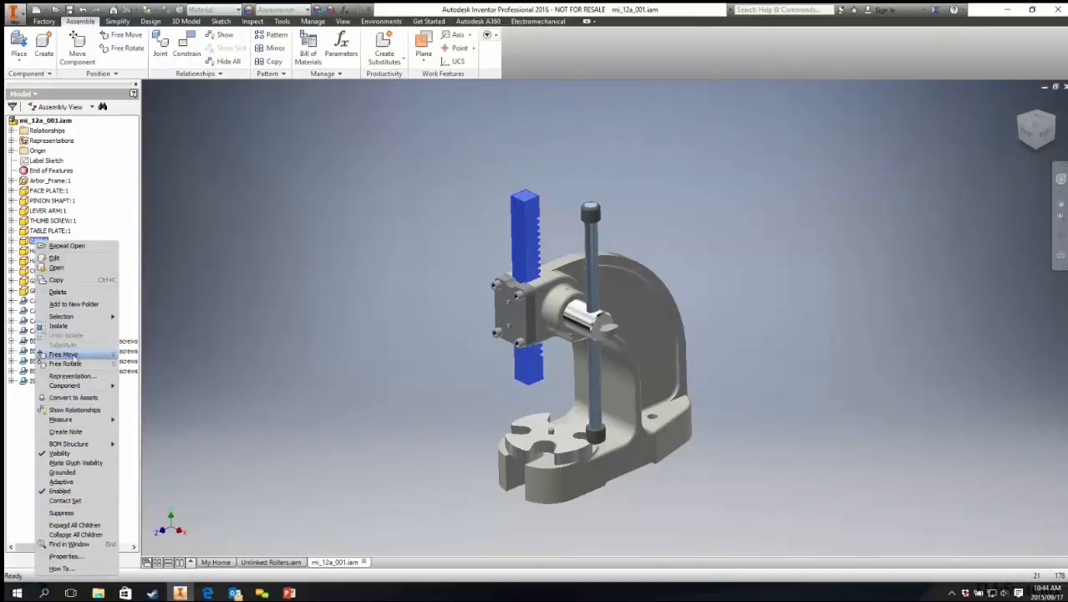
{"action": "left_click", "coordinate": [12, 241]}
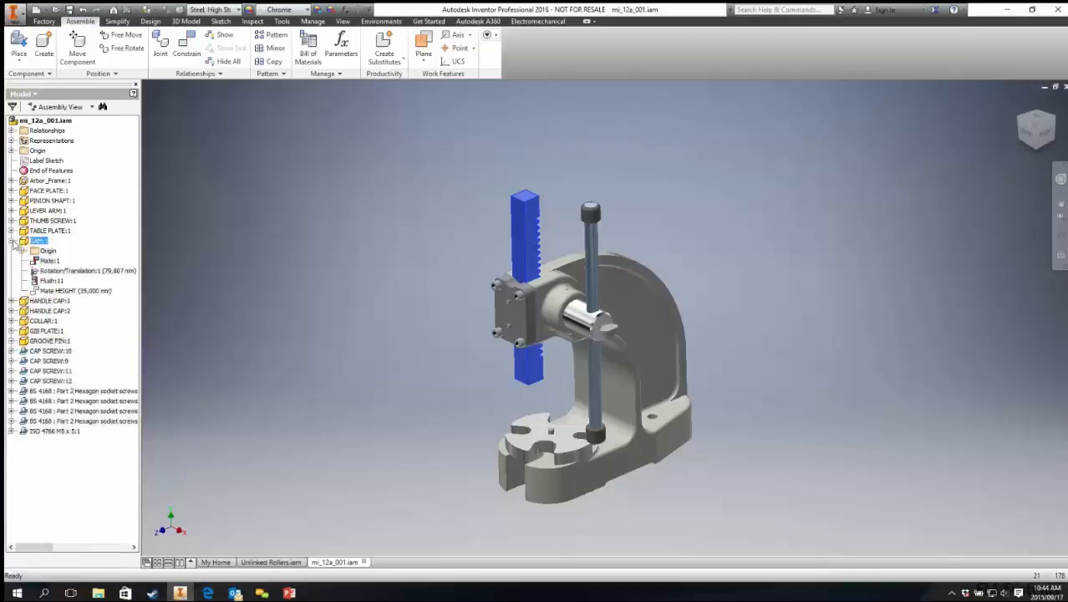
Step: Edit the ram's Rotation/Translation constraint to a distance of 78 mm, then drag the ram to test it
{"action": "right_click", "coordinate": [52, 274]}
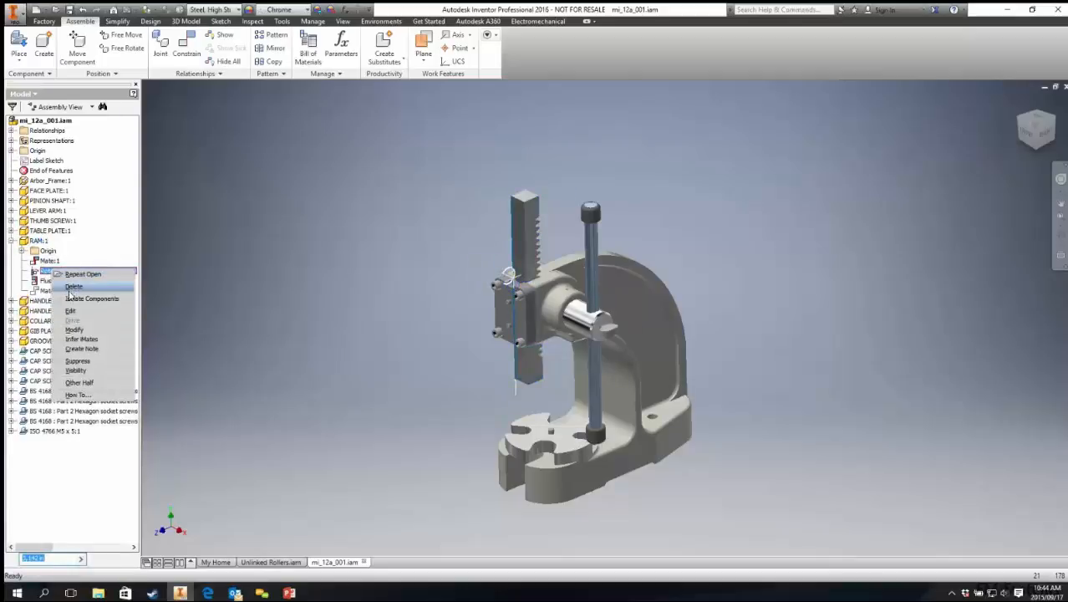
{"action": "left_click", "coordinate": [73, 311]}
{"action": "scroll", "coordinate": [443, 230], "scroll_direction": "up", "scroll_amount": 5}
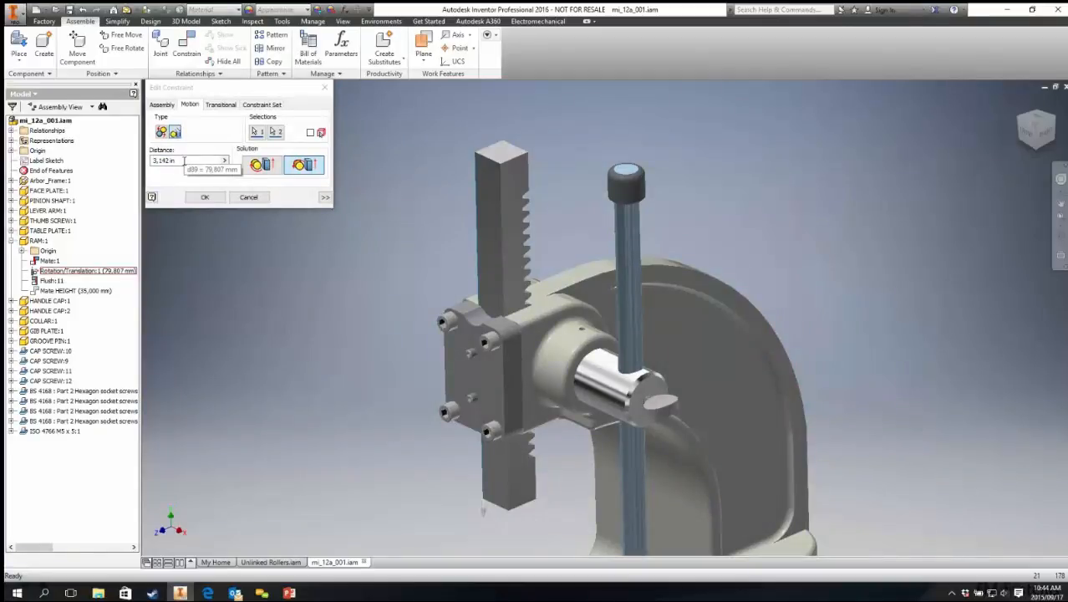
{"action": "left_click", "coordinate": [183, 160]}
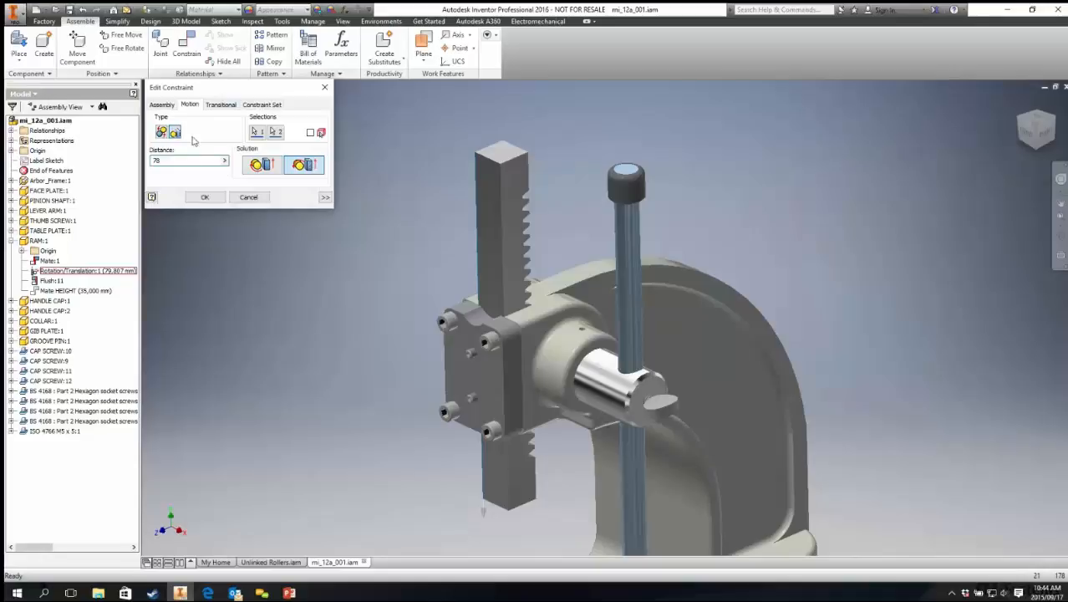
{"action": "middle_click_drag", "start_coordinate": [561, 271], "coordinate": [558, 125]}
{"action": "scroll", "coordinate": [577, 164], "scroll_direction": "up", "scroll_amount": 3}
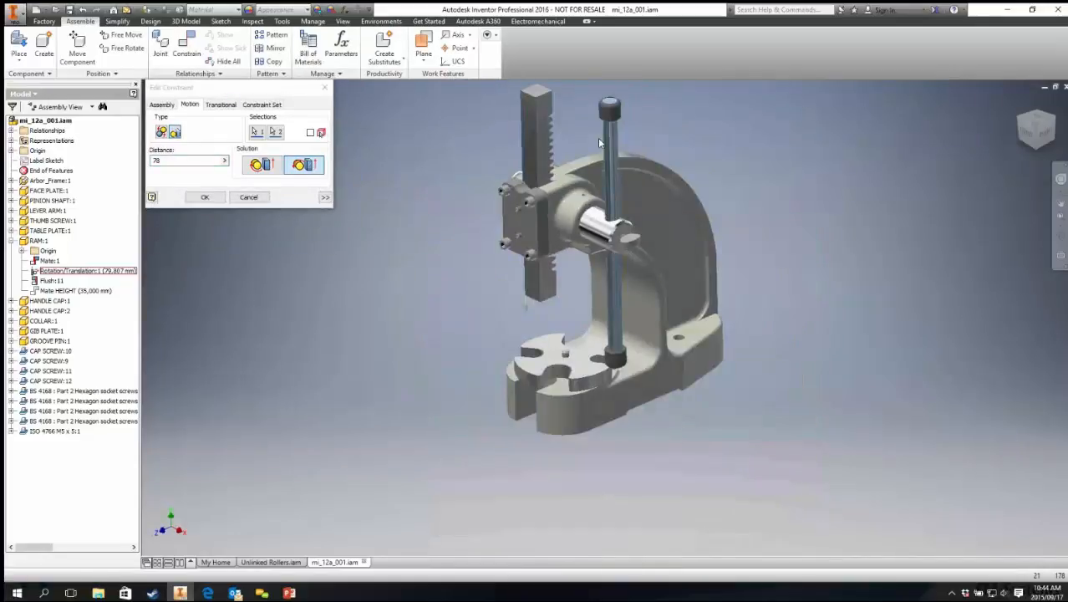
{"action": "middle_click_drag", "start_coordinate": [577, 164], "coordinate": [544, 221]}
{"action": "left_click", "coordinate": [325, 197]}
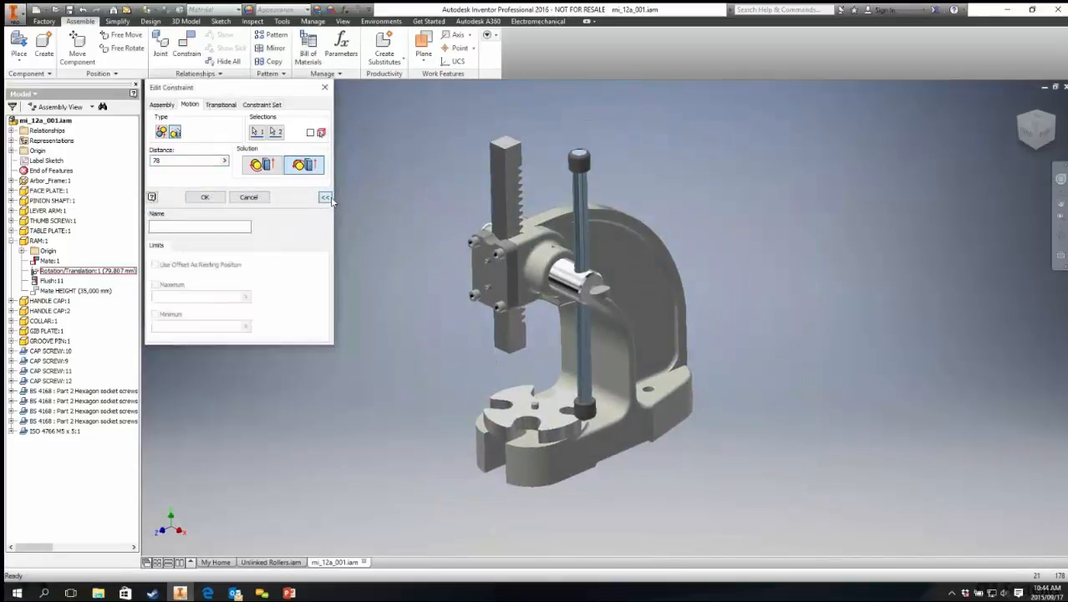
{"action": "left_click", "coordinate": [207, 197]}
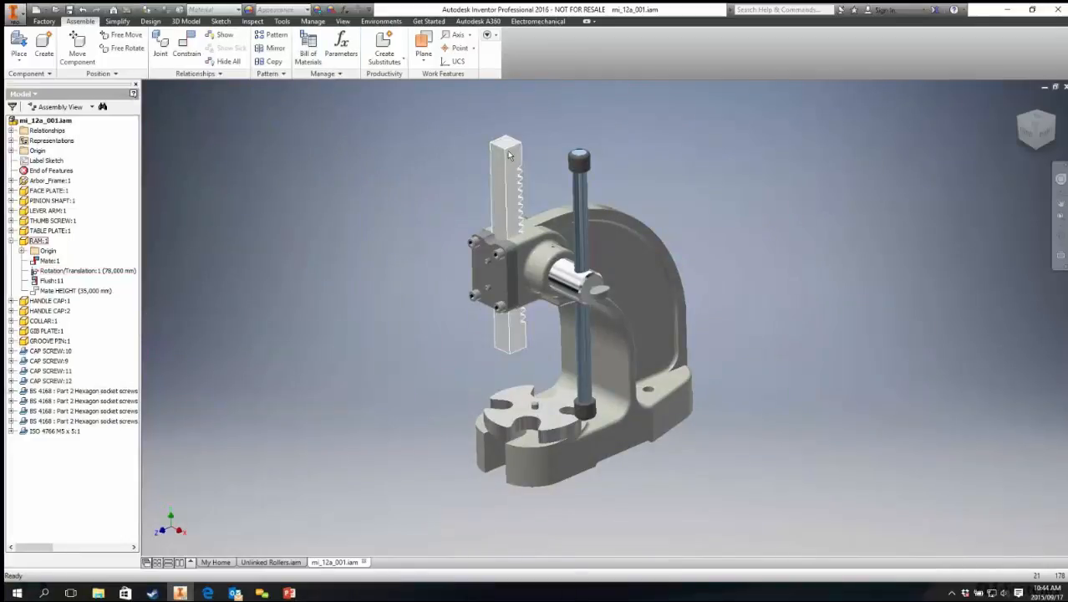
{"action": "left_click_drag", "start_coordinate": [507, 151], "coordinate": [506, 214]}
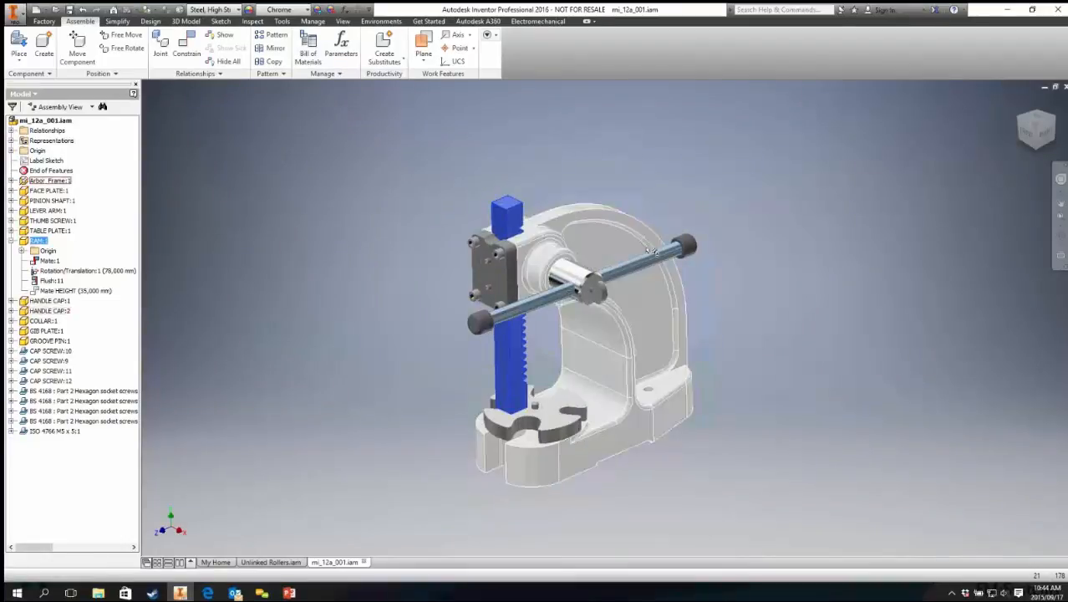
Step: Delete the ram's Rotation/Translation constraint
{"action": "left_click", "coordinate": [79, 271]}
{"action": "right_click", "coordinate": [75, 272]}
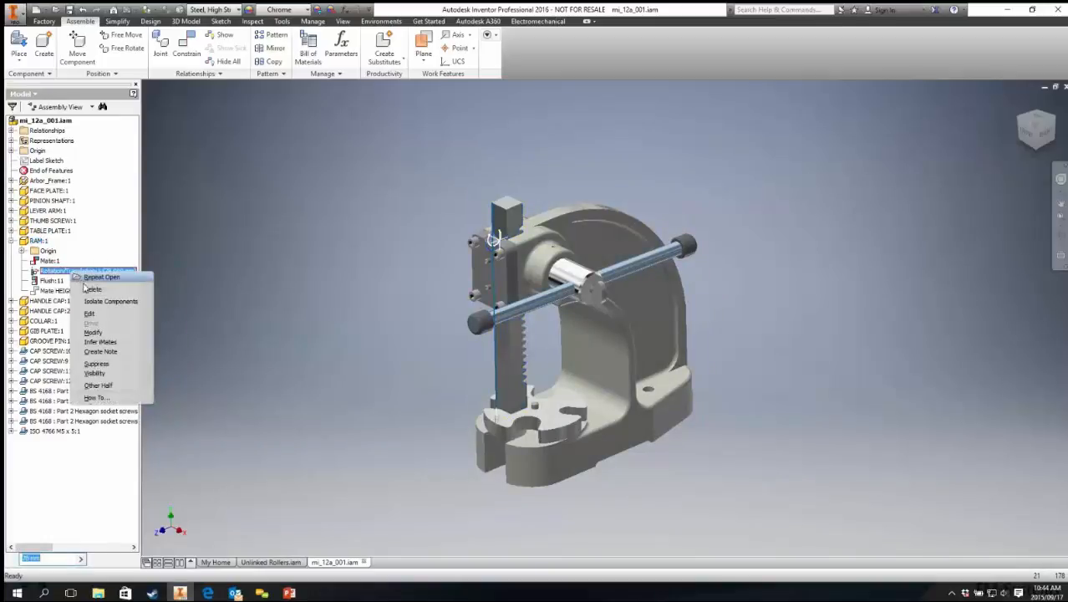
{"action": "left_click", "coordinate": [92, 289]}
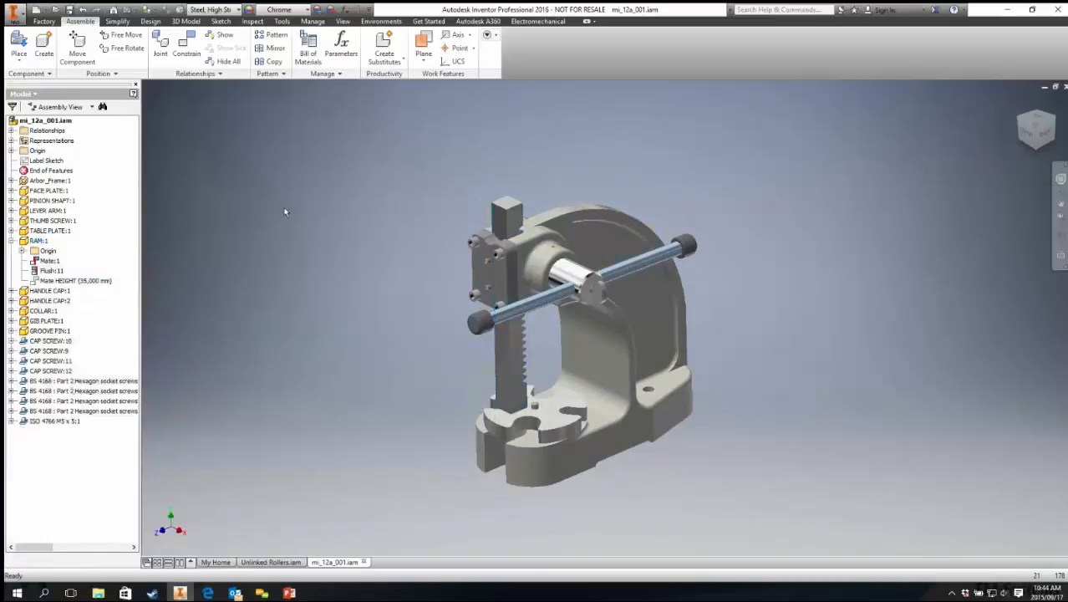
Step: Place a mate constraint between the ram's bottom face and the table plate's top face with 0 mm offset
{"action": "left_click", "coordinate": [187, 46]}
{"action": "scroll", "coordinate": [543, 405], "scroll_direction": "down", "scroll_amount": 4}
{"action": "left_click", "coordinate": [547, 413]}
{"action": "middle_click_drag", "start_coordinate": [529, 437], "coordinate": [511, 388], "text": "shift"}
{"action": "scroll", "coordinate": [484, 455], "scroll_direction": "down", "scroll_amount": 4}
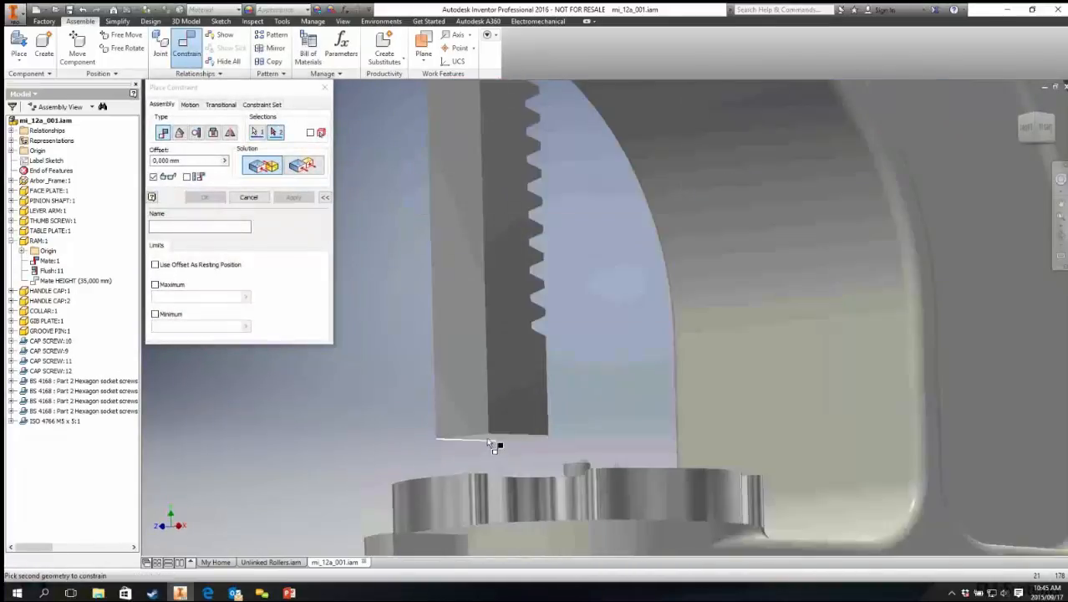
{"action": "left_click", "coordinate": [502, 438]}
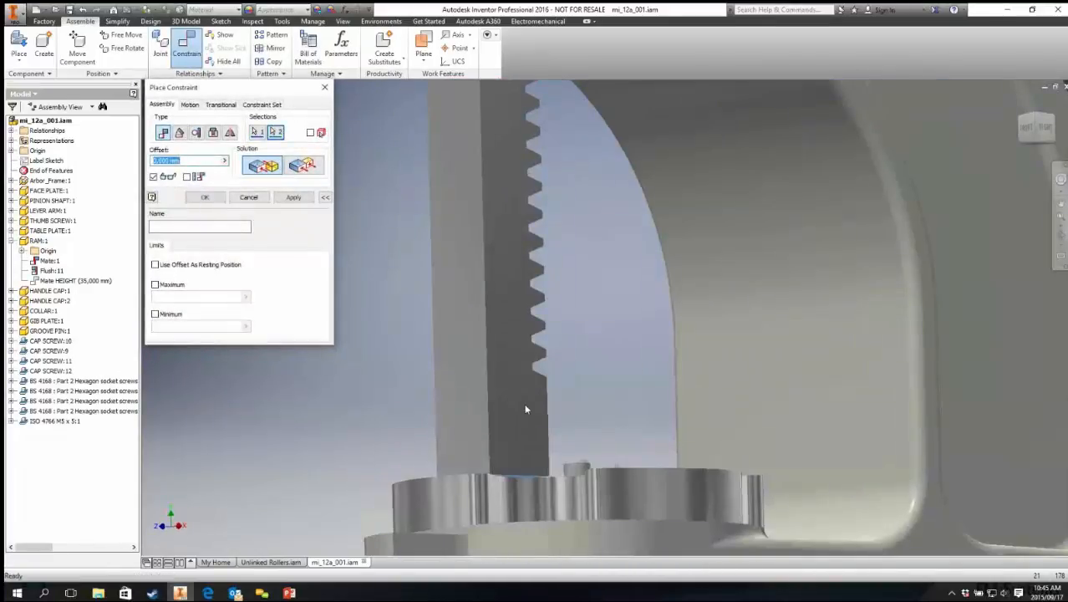
{"action": "middle_click_drag", "start_coordinate": [563, 369], "coordinate": [543, 391], "text": "shift"}
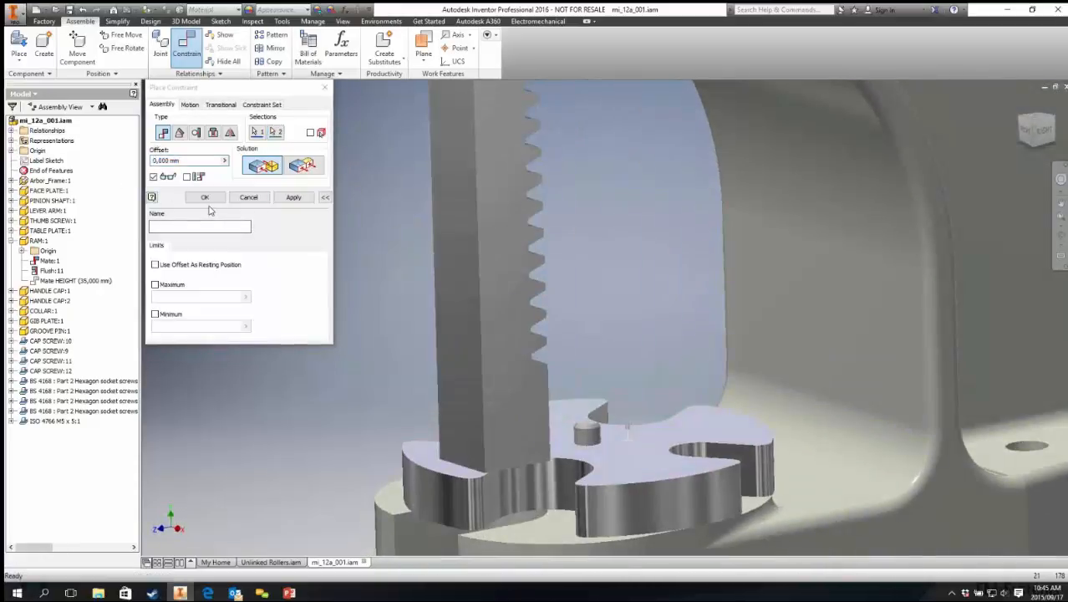
{"action": "left_click", "coordinate": [293, 197]}
{"action": "left_click", "coordinate": [249, 196]}
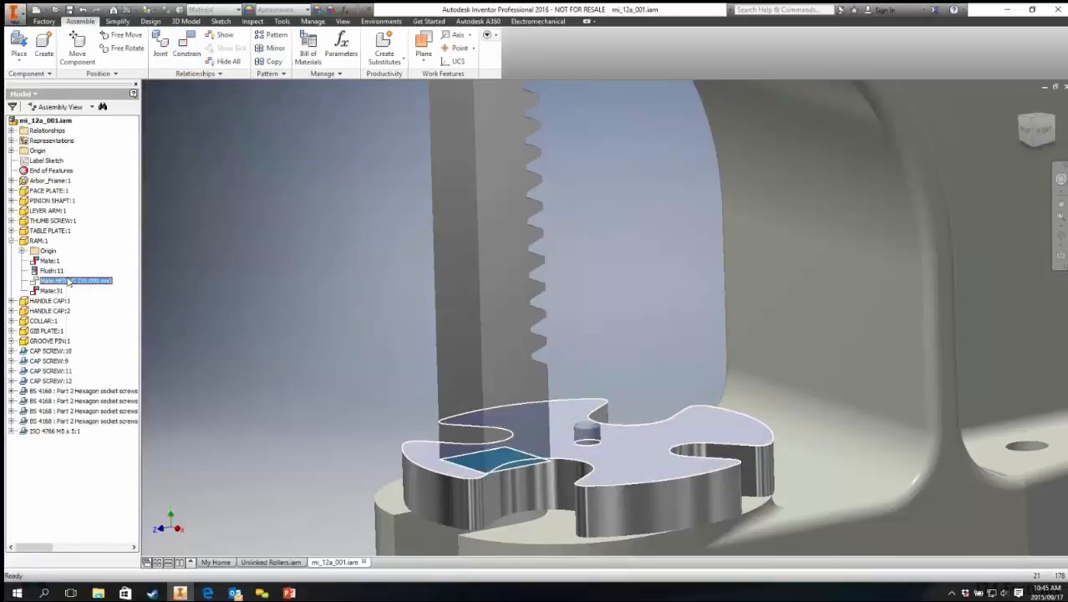
Step: Suppress the new mate between the ram and the table plate
{"action": "right_click", "coordinate": [69, 281]}
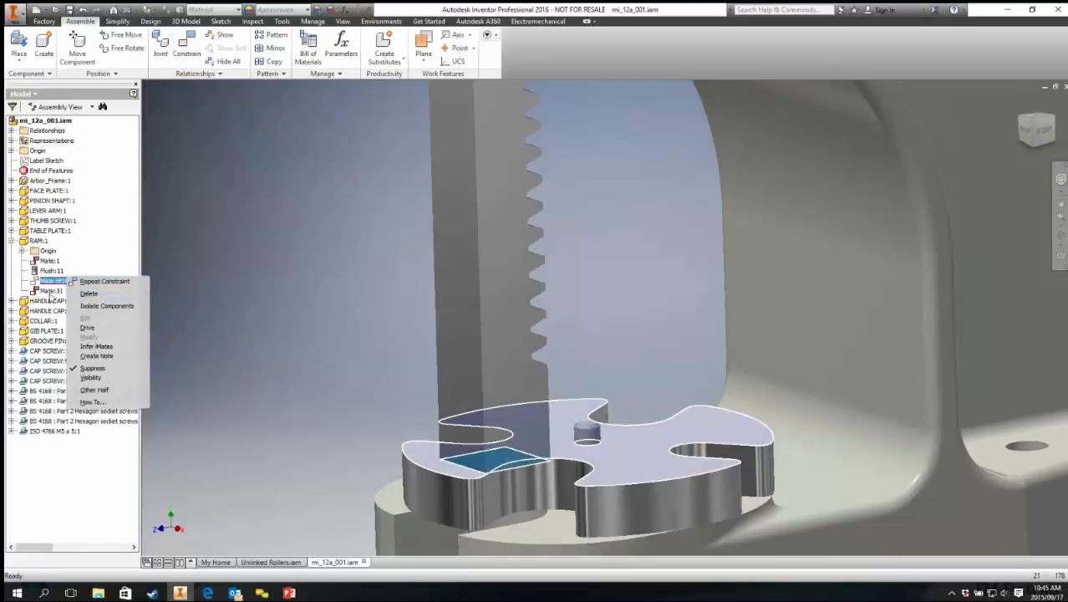
{"action": "key", "text": "Escape"}
{"action": "right_click", "coordinate": [63, 287]}
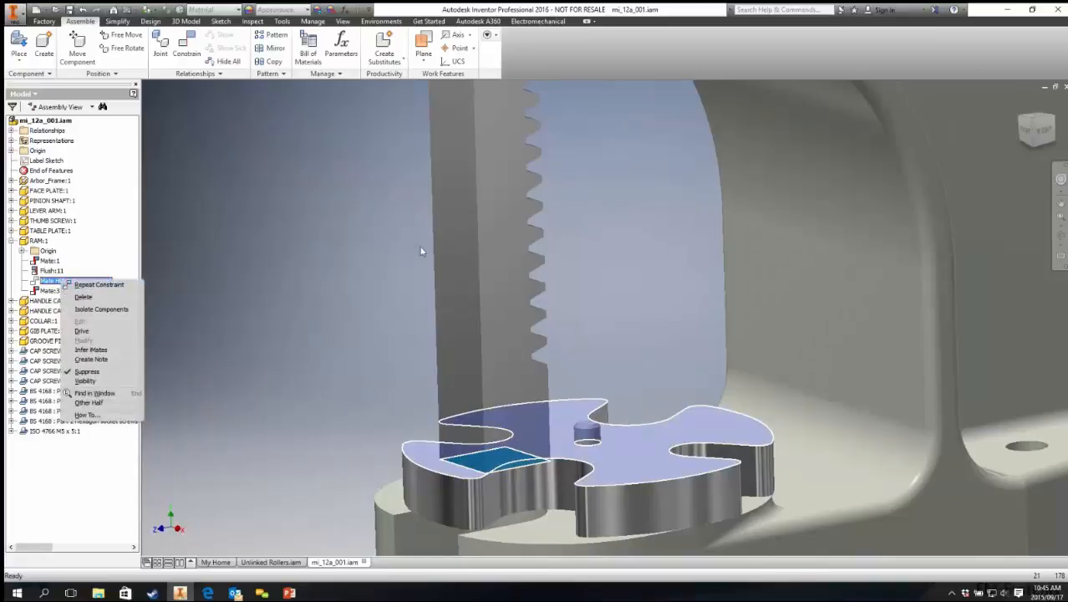
{"action": "key", "text": "Escape"}
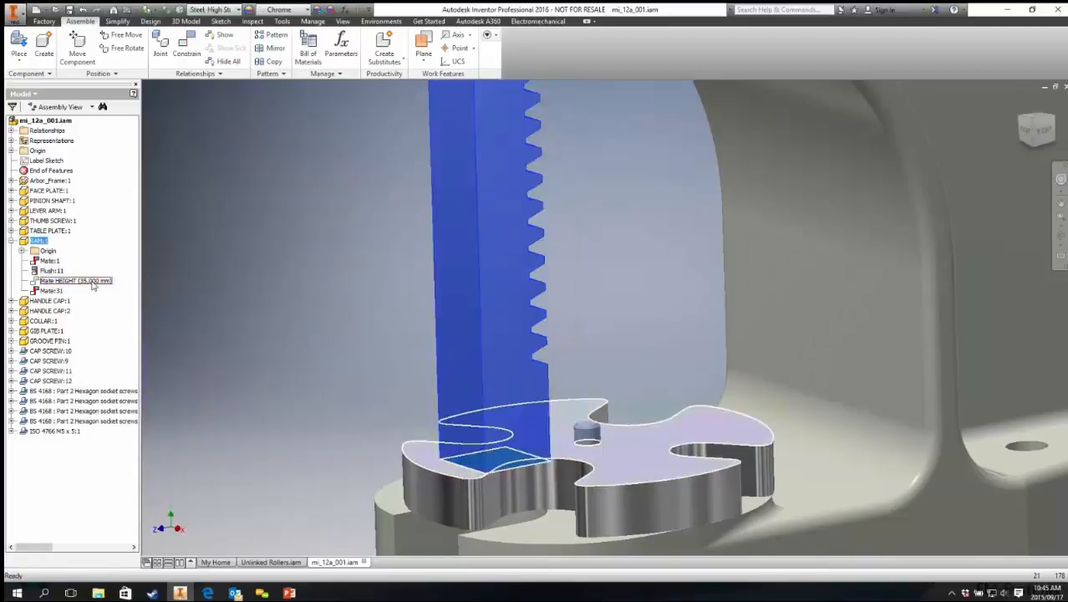
{"action": "right_click", "coordinate": [59, 293]}
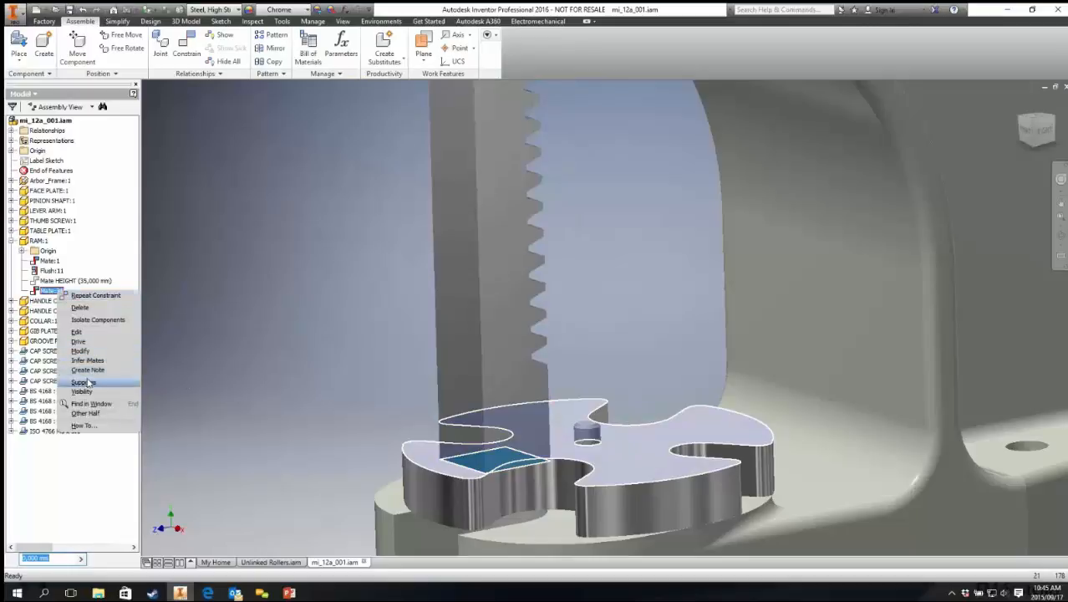
{"action": "left_click", "coordinate": [83, 381]}
Step: Add a rotation-translation motion constraint between the pinion shaft and the ram's top face with a distance of 80 mm
{"action": "scroll", "coordinate": [387, 330], "scroll_direction": "down", "scroll_amount": 3}
{"action": "middle_click_drag", "start_coordinate": [387, 335], "coordinate": [381, 413]}
{"action": "middle_click_drag", "start_coordinate": [566, 208], "coordinate": [563, 322]}
{"action": "left_click", "coordinate": [564, 321]}
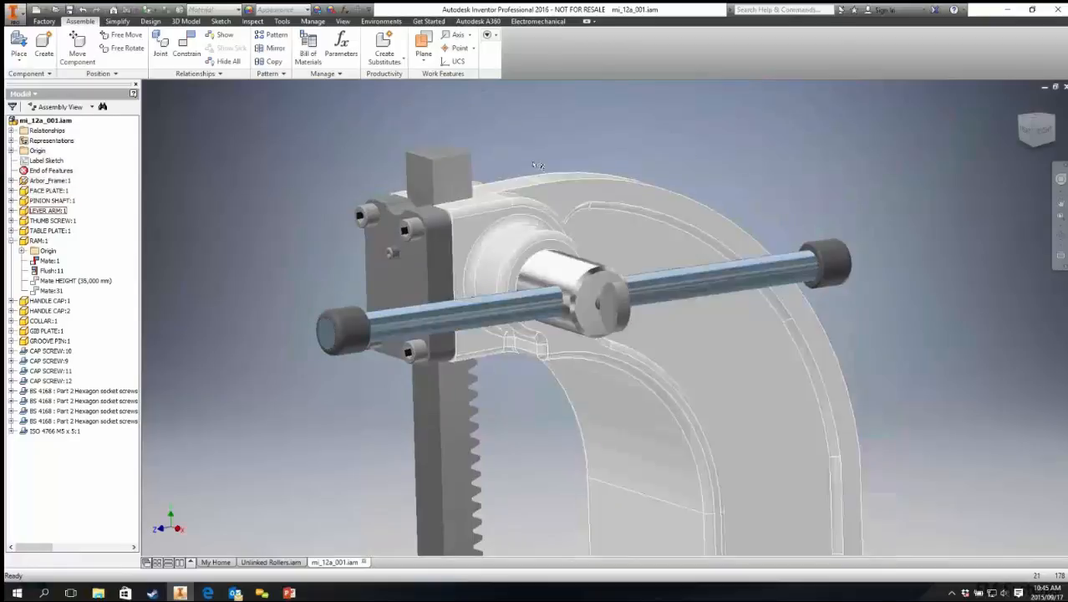
{"action": "left_click", "coordinate": [186, 46]}
{"action": "left_click", "coordinate": [190, 105]}
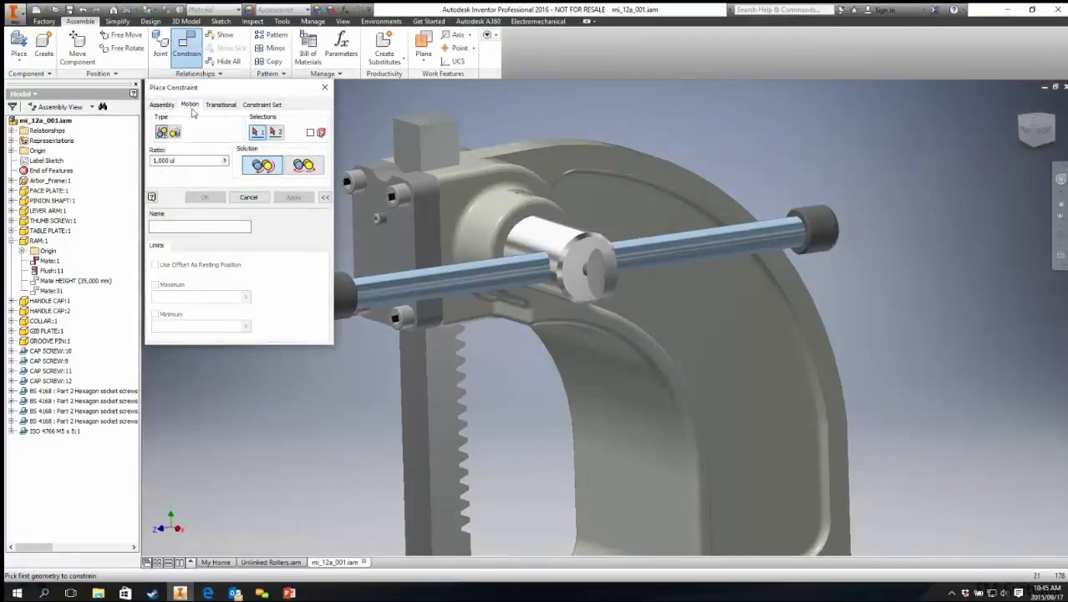
{"action": "left_click", "coordinate": [174, 133]}
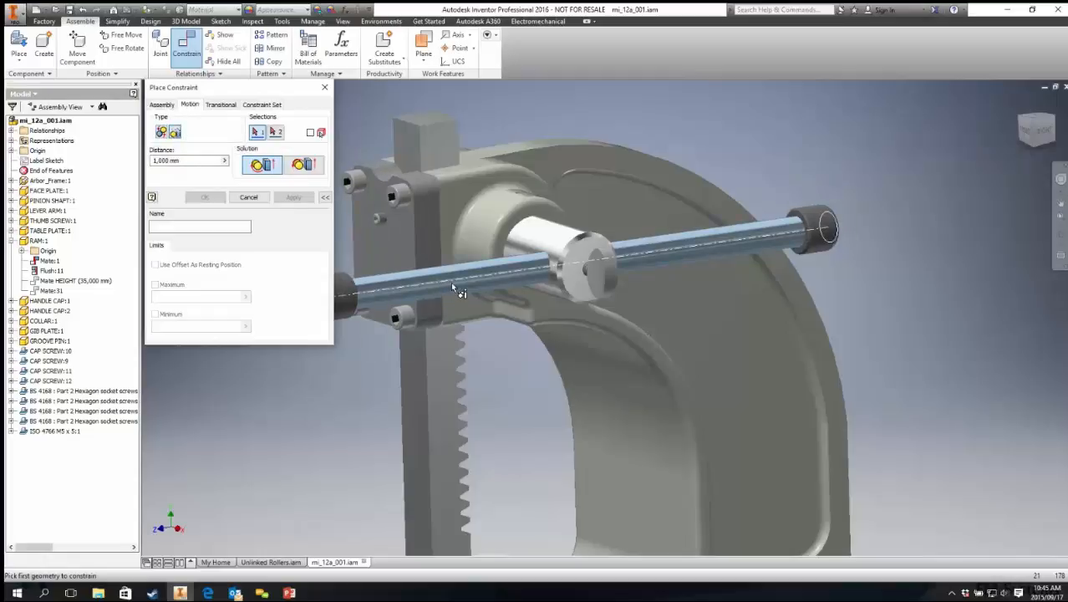
{"action": "left_click", "coordinate": [565, 249]}
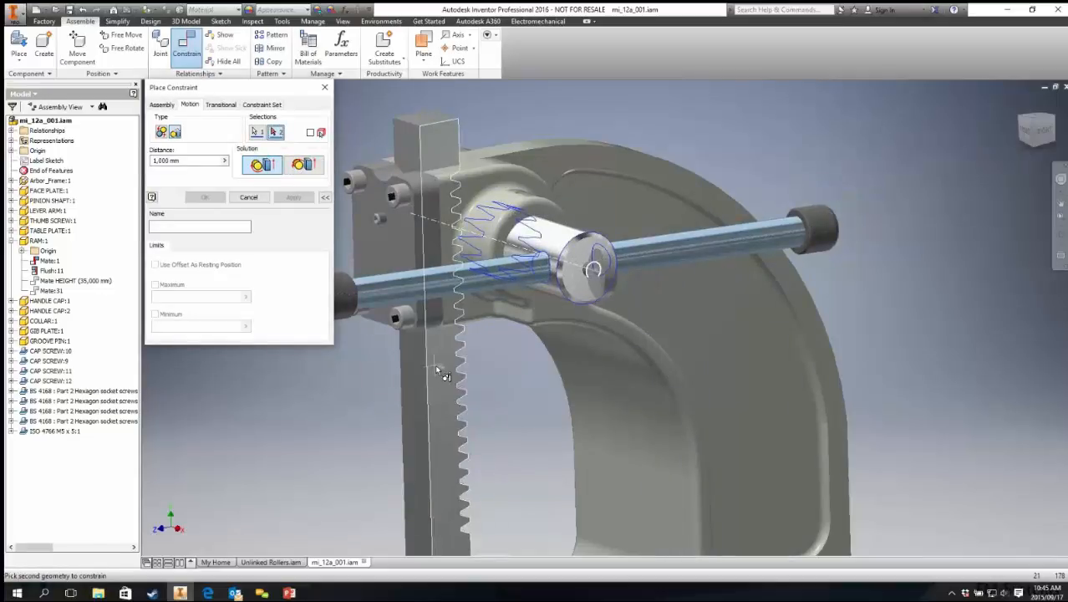
{"action": "left_click", "coordinate": [427, 123]}
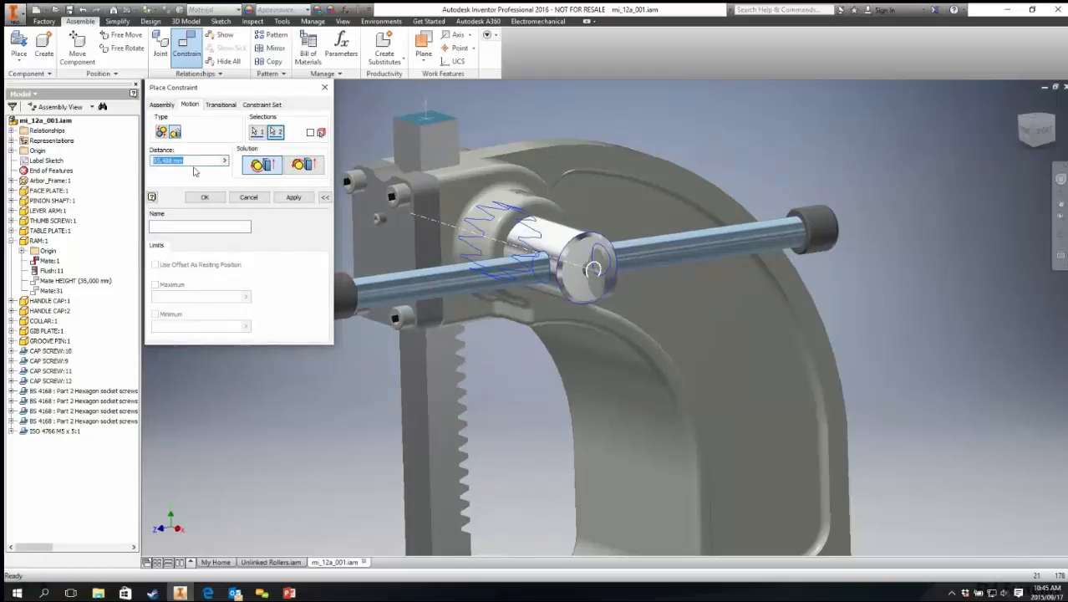
{"action": "type", "text": "80"}
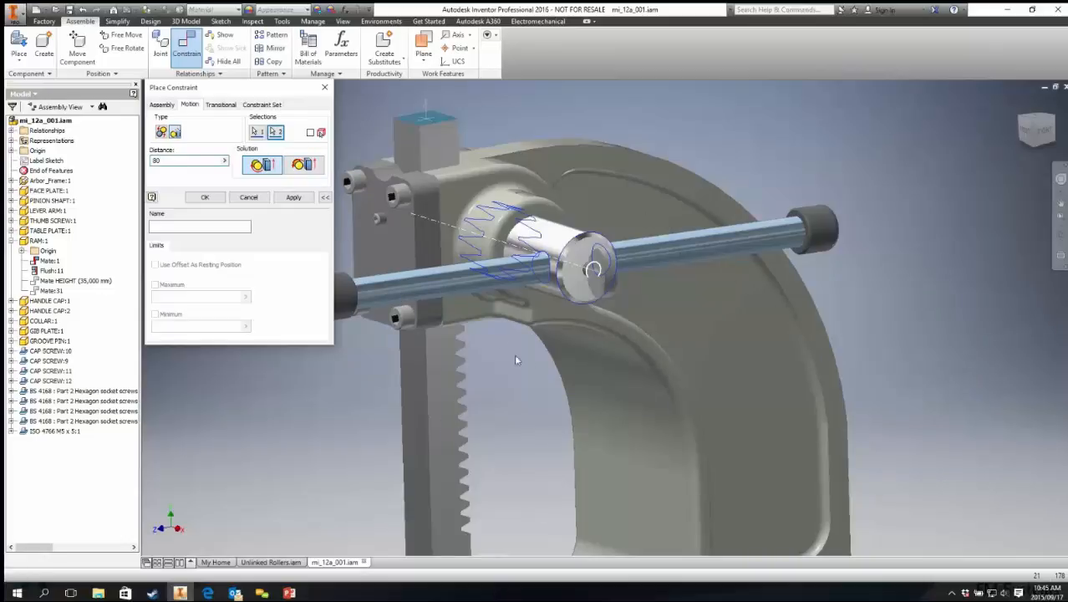
{"action": "left_click", "coordinate": [290, 197]}
{"action": "left_click", "coordinate": [248, 197]}
Step: Drag the lever arm to test the ram's rack-and-pinion motion
{"action": "left_click", "coordinate": [333, 288]}
{"action": "left_click_drag", "start_coordinate": [431, 351], "coordinate": [452, 506]}
{"action": "scroll", "coordinate": [429, 287], "scroll_direction": "up", "scroll_amount": 5}
{"action": "left_click_drag", "start_coordinate": [431, 362], "coordinate": [378, 337]}
{"action": "left_click", "coordinate": [316, 267]}
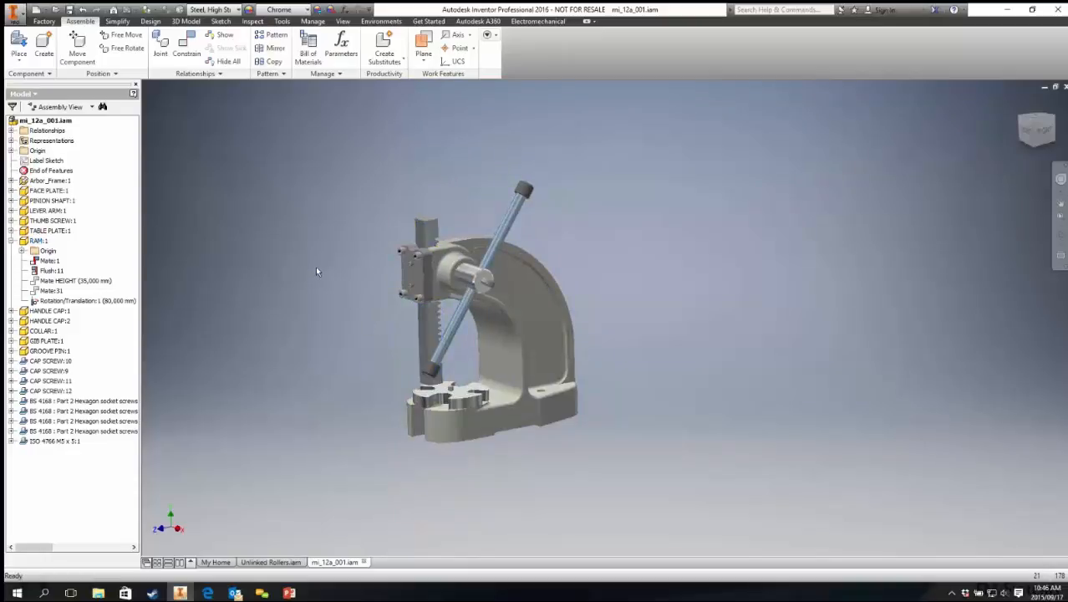
Step: Open the new rotation-translation constraint for editing, review the other constraint types, and close without changes
{"action": "left_click", "coordinate": [121, 303]}
{"action": "right_click", "coordinate": [121, 304]}
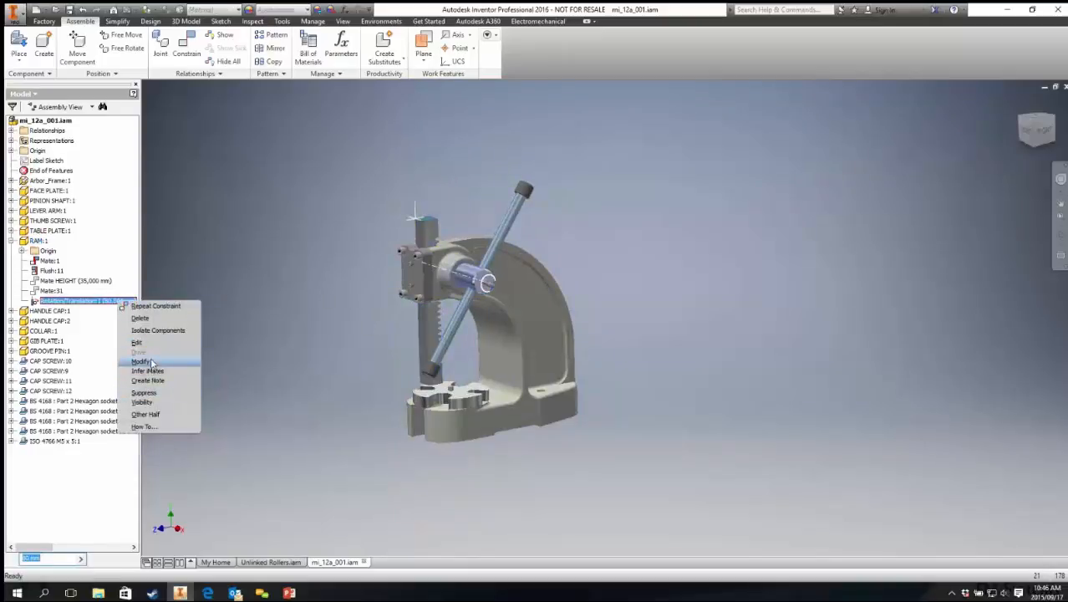
{"action": "left_click", "coordinate": [138, 342]}
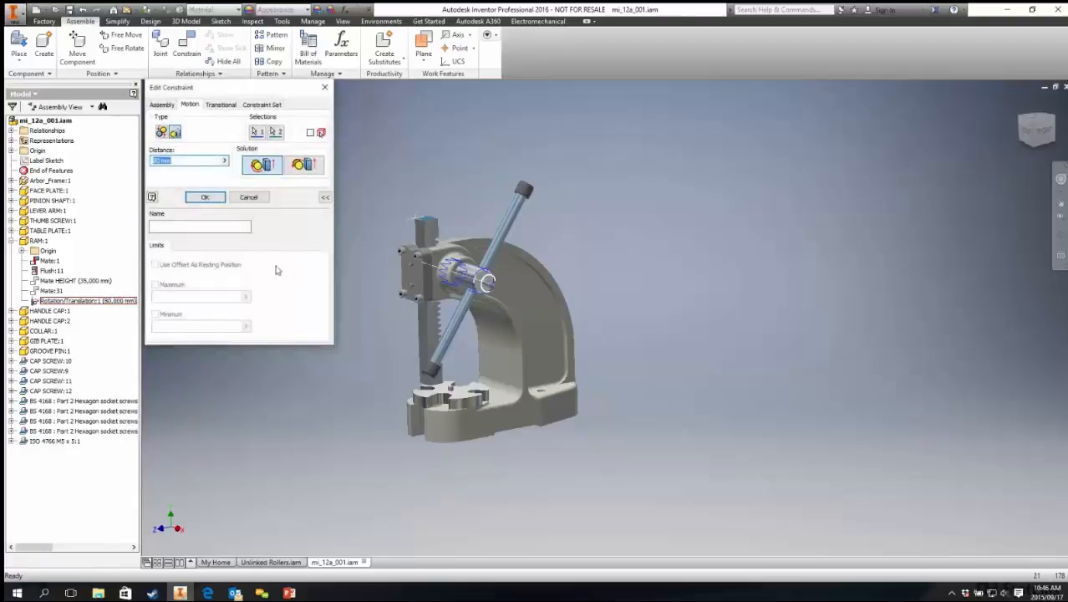
{"action": "left_click", "coordinate": [222, 104]}
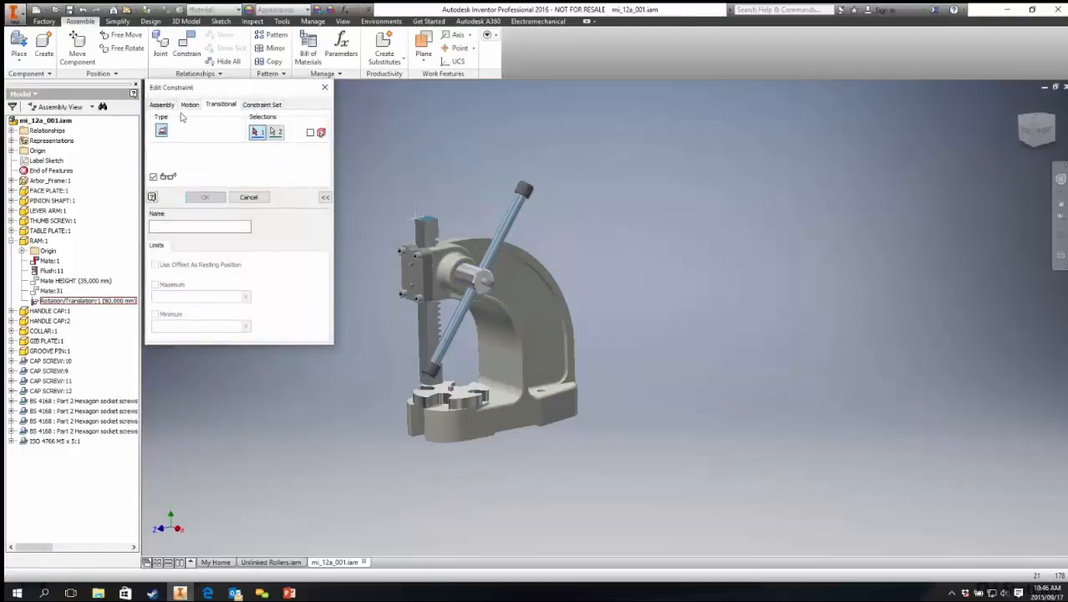
{"action": "left_click", "coordinate": [190, 105]}
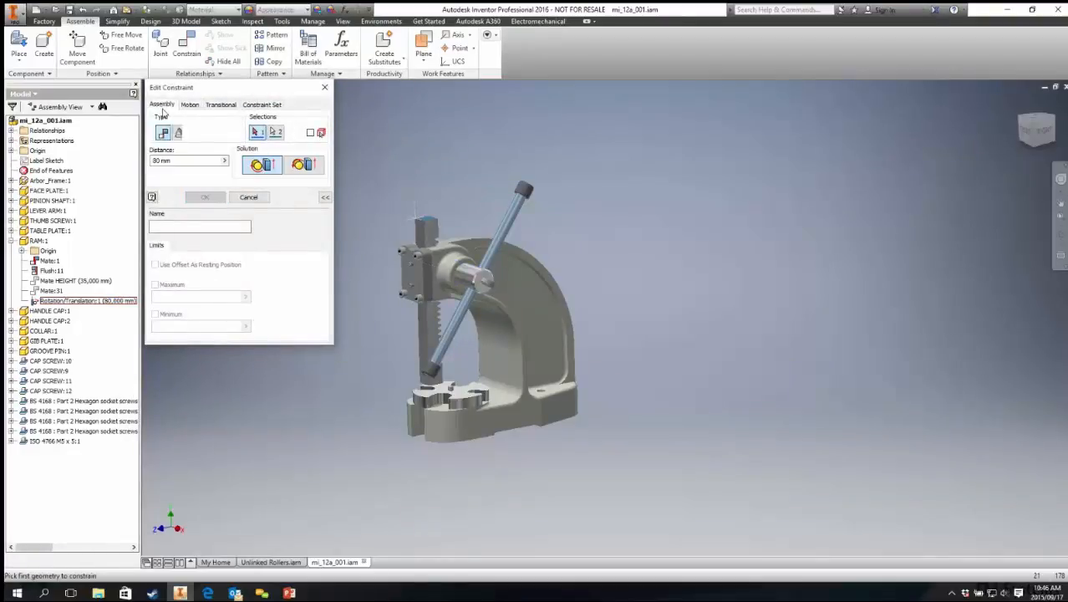
{"action": "left_click", "coordinate": [324, 87]}
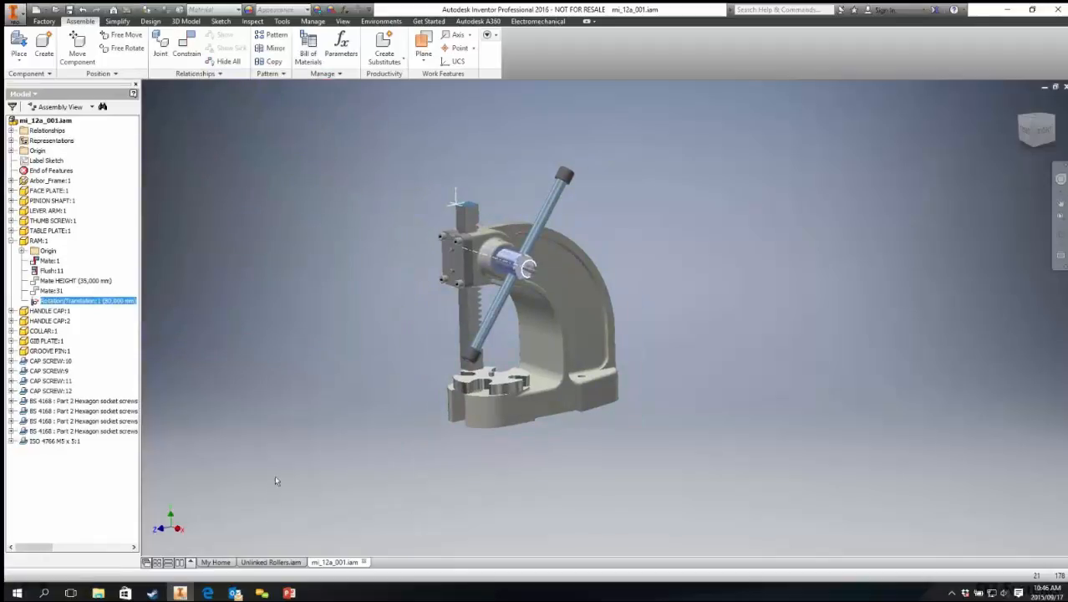
Step: Switch to the PowerPoint slide show on transitional constraints
{"action": "mouse_move", "coordinate": [290, 593]}
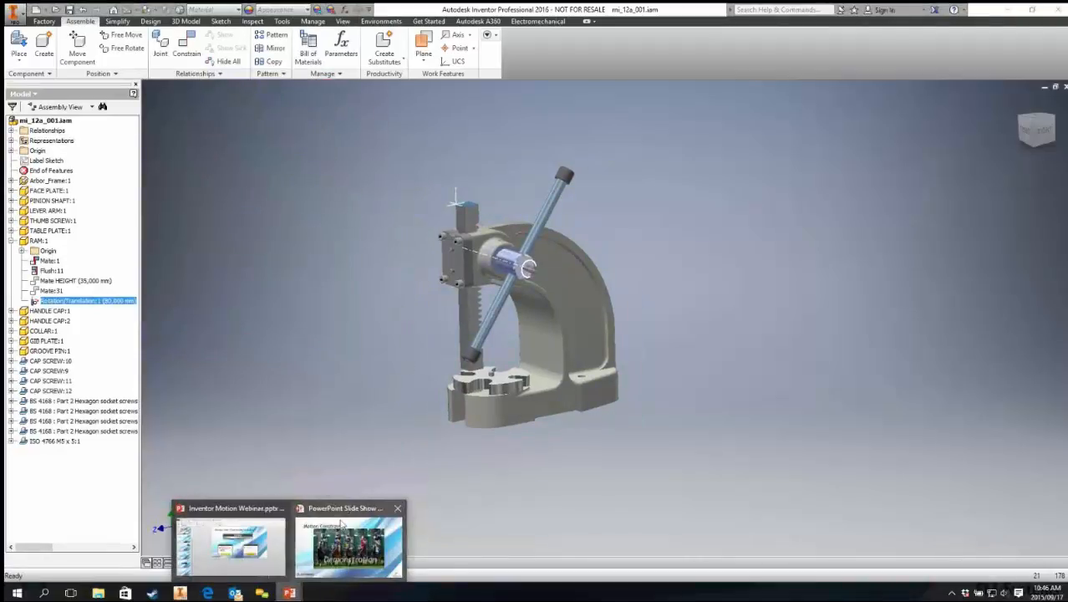
{"action": "left_click", "coordinate": [349, 548]}
{"action": "left_click", "coordinate": [396, 239]}
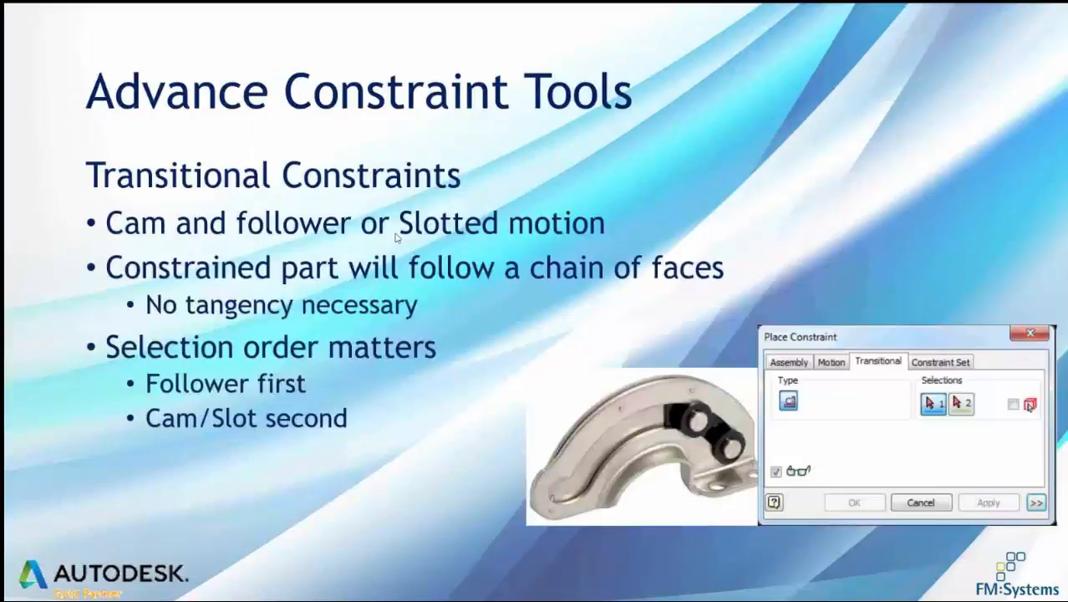
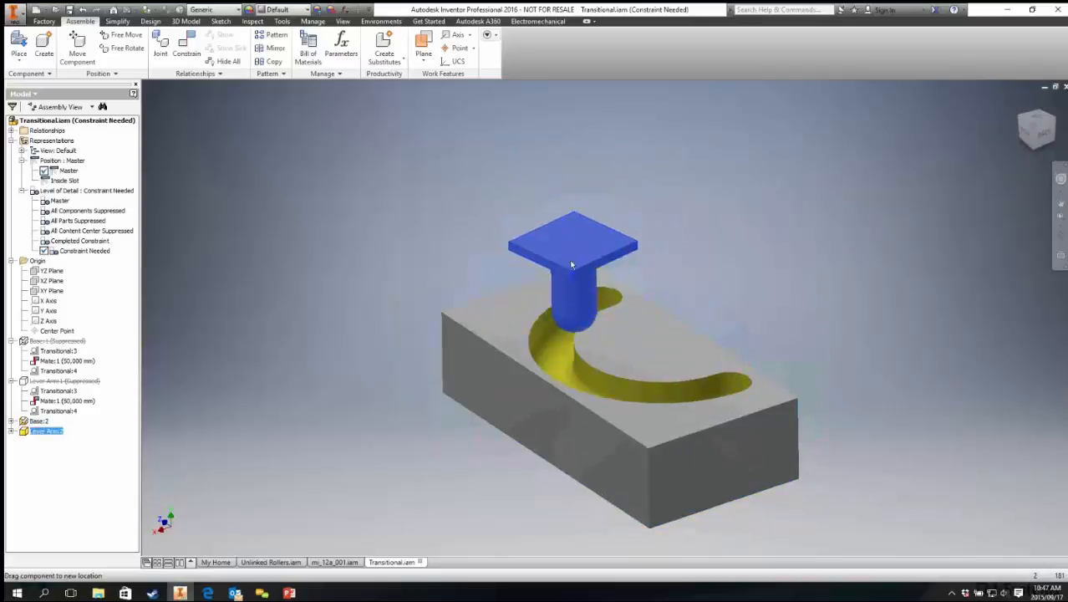
Step: Add a transitional constraint between the follower's rounded face and the curved slot wall, drag the follower, and undo the drag
{"action": "left_click", "coordinate": [188, 56]}
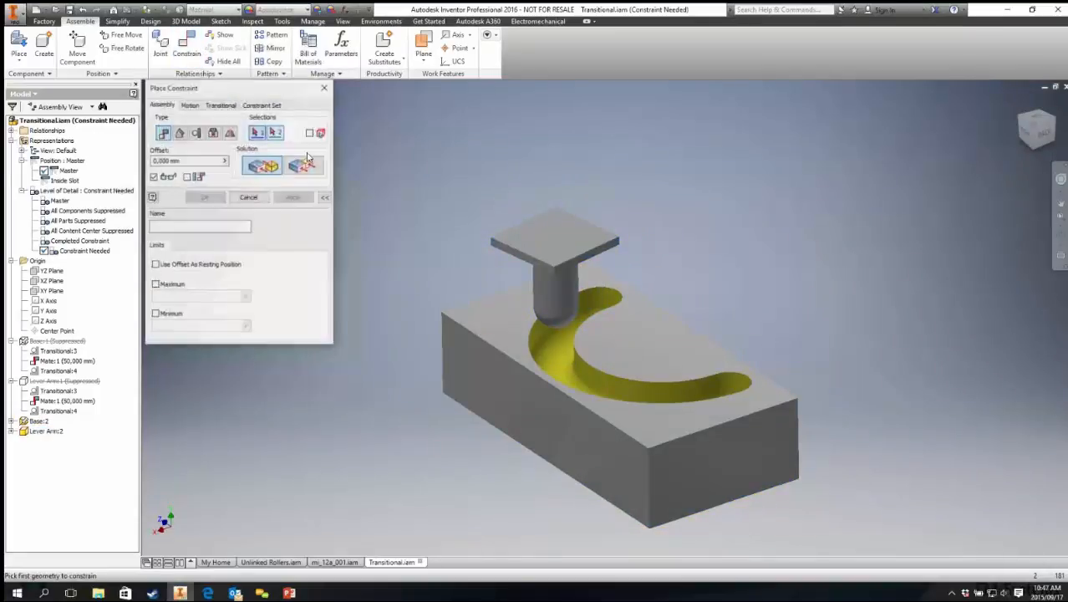
{"action": "left_click", "coordinate": [220, 105]}
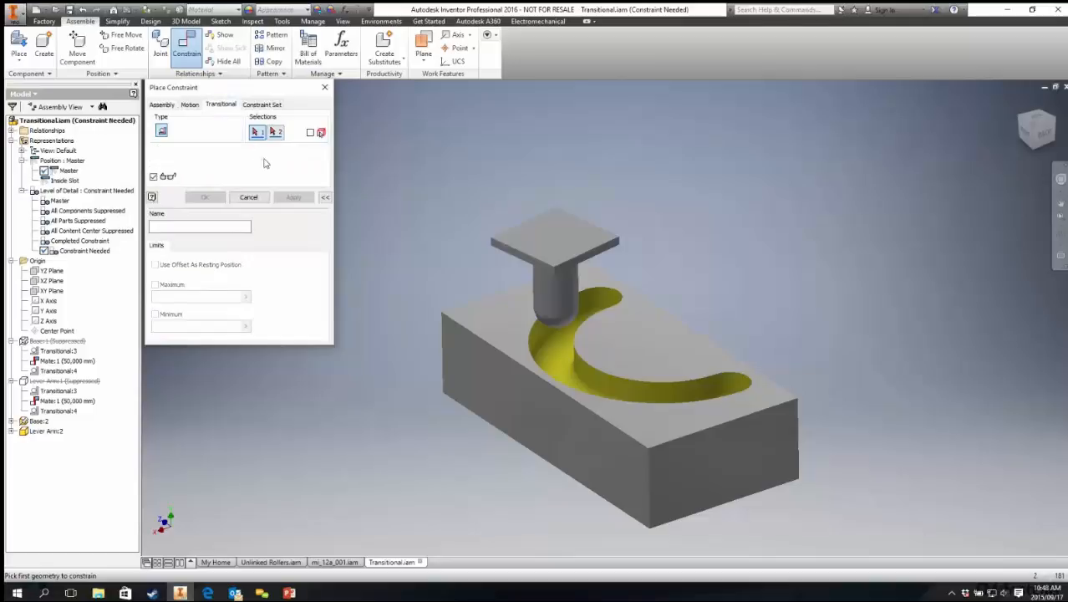
{"action": "left_click", "coordinate": [554, 328]}
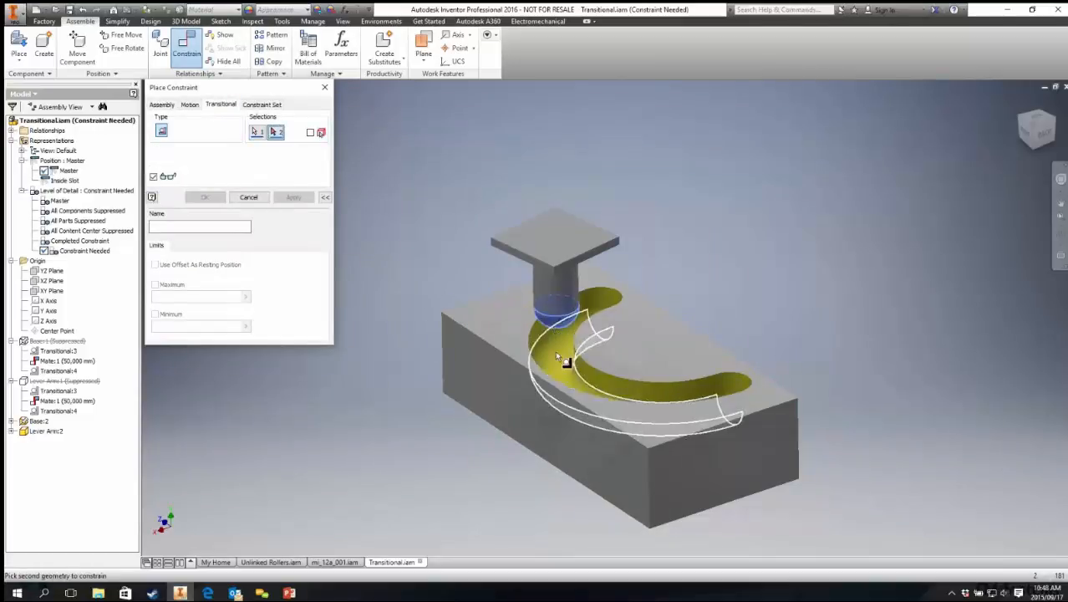
{"action": "left_click", "coordinate": [556, 365]}
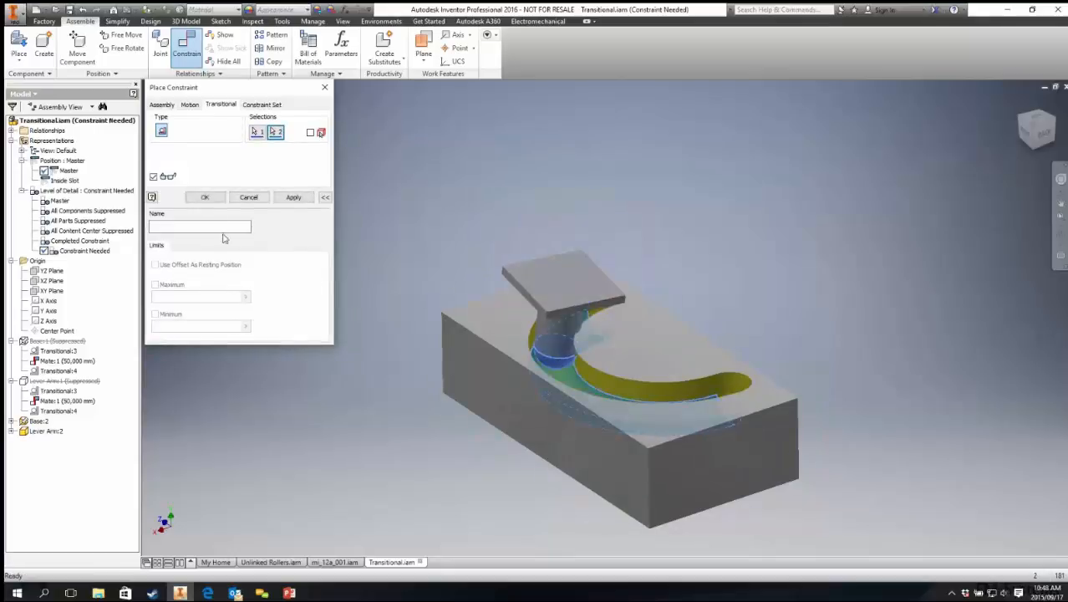
{"action": "left_click", "coordinate": [205, 197]}
{"action": "left_click_drag", "start_coordinate": [562, 291], "coordinate": [470, 273]}
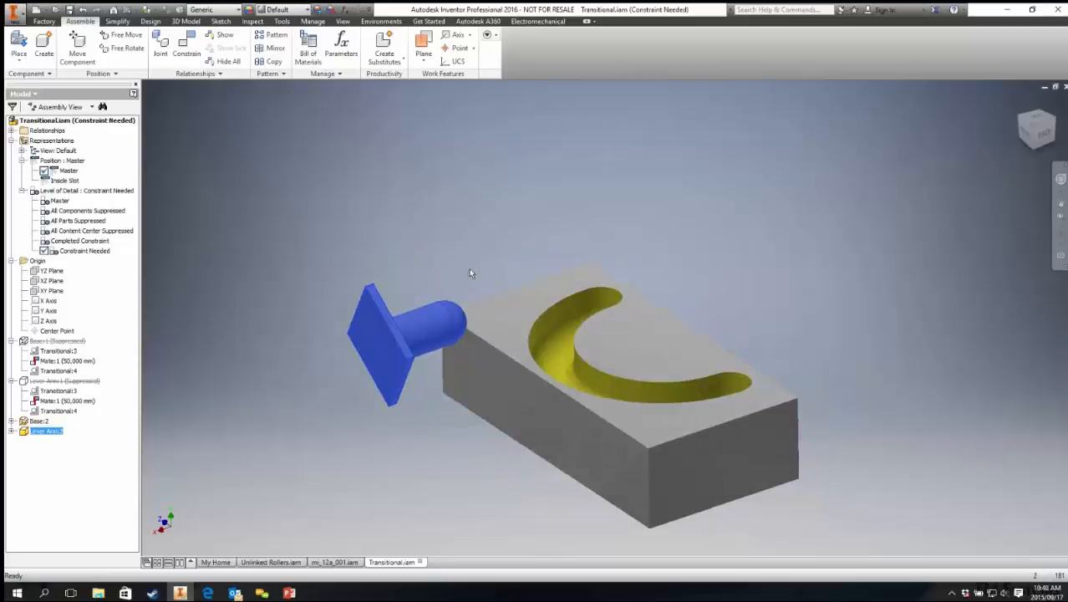
{"action": "key", "text": "ctrl+z"}
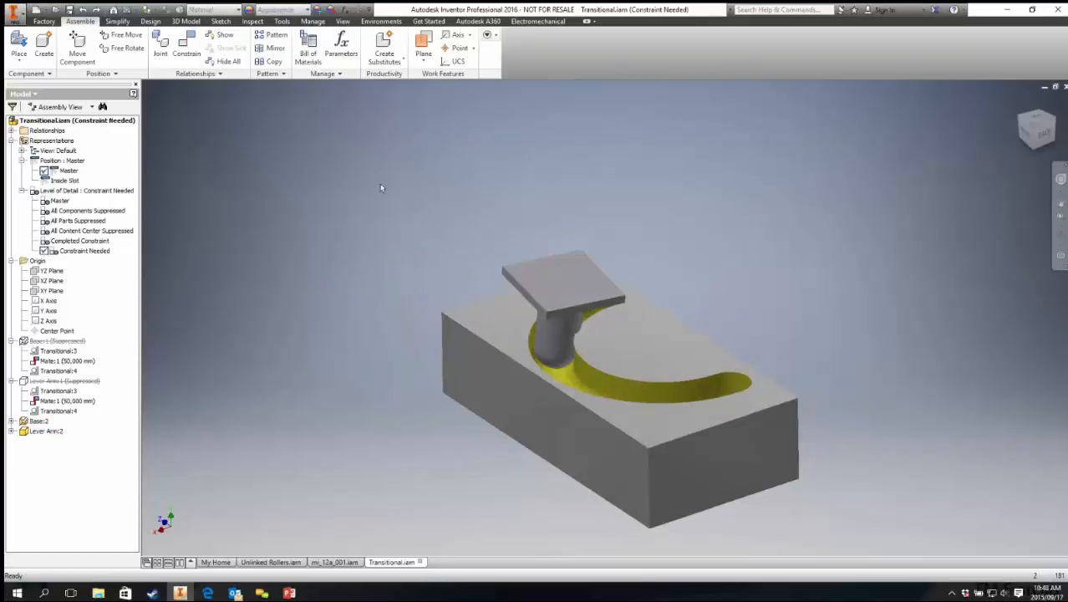
Step: Mate the follower's underside to the base's top face with an offset of 50 mm
{"action": "left_click", "coordinate": [189, 50]}
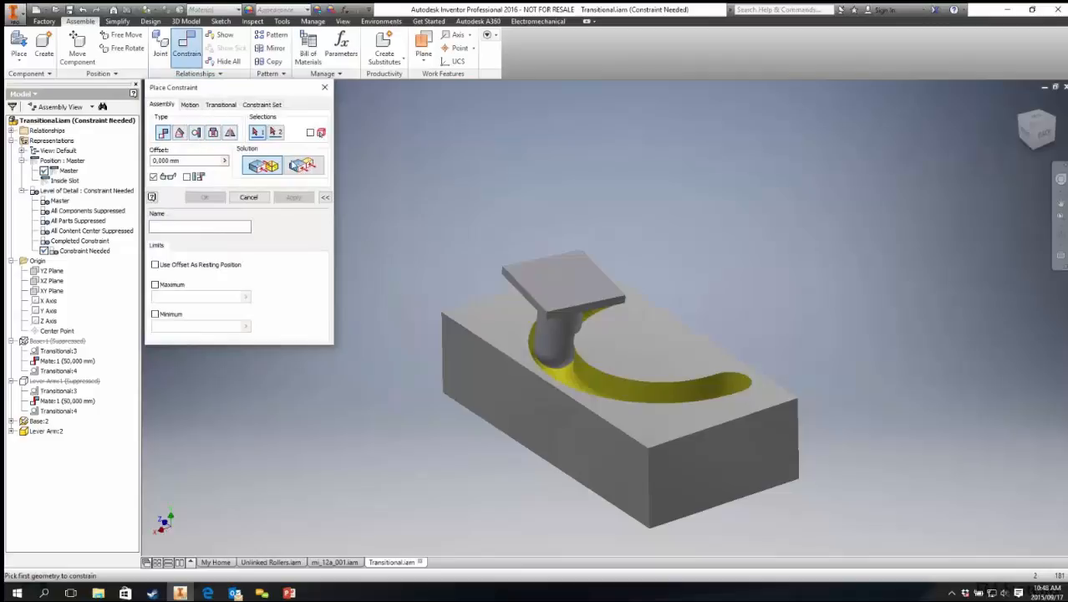
{"action": "middle_click_drag", "start_coordinate": [524, 306], "coordinate": [558, 263], "text": "shift"}
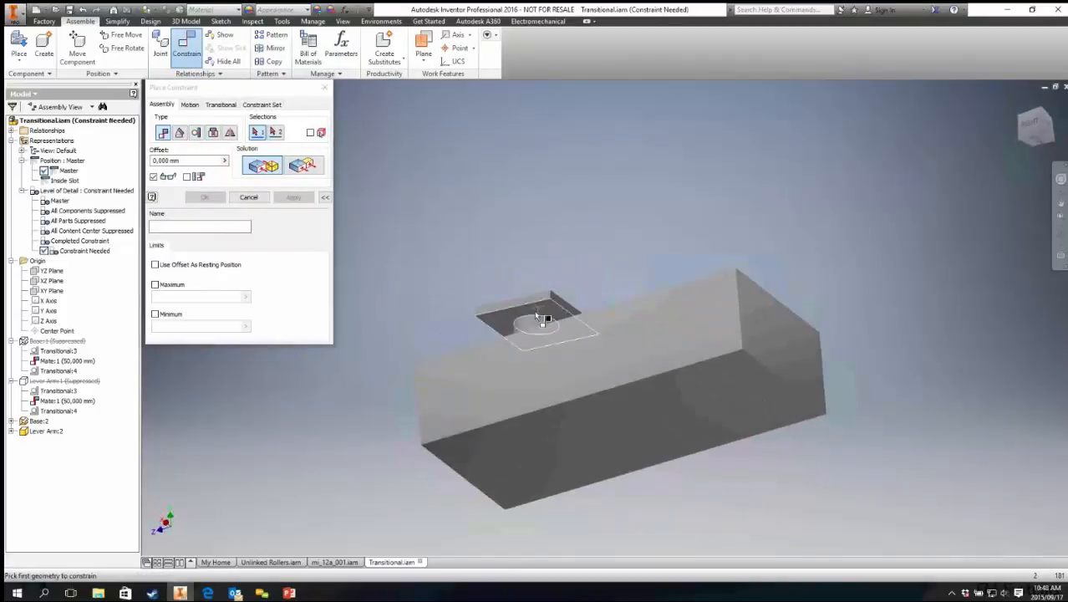
{"action": "left_click", "coordinate": [508, 314]}
{"action": "middle_click_drag", "start_coordinate": [512, 310], "coordinate": [494, 350], "text": "shift"}
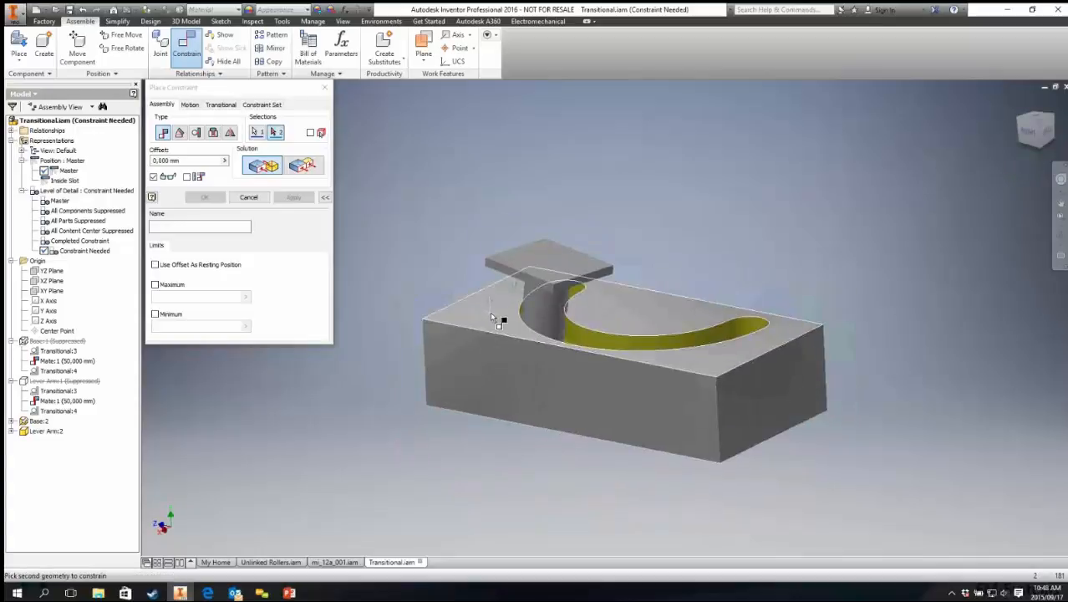
{"action": "left_click", "coordinate": [492, 316]}
{"action": "type", "text": "5"}
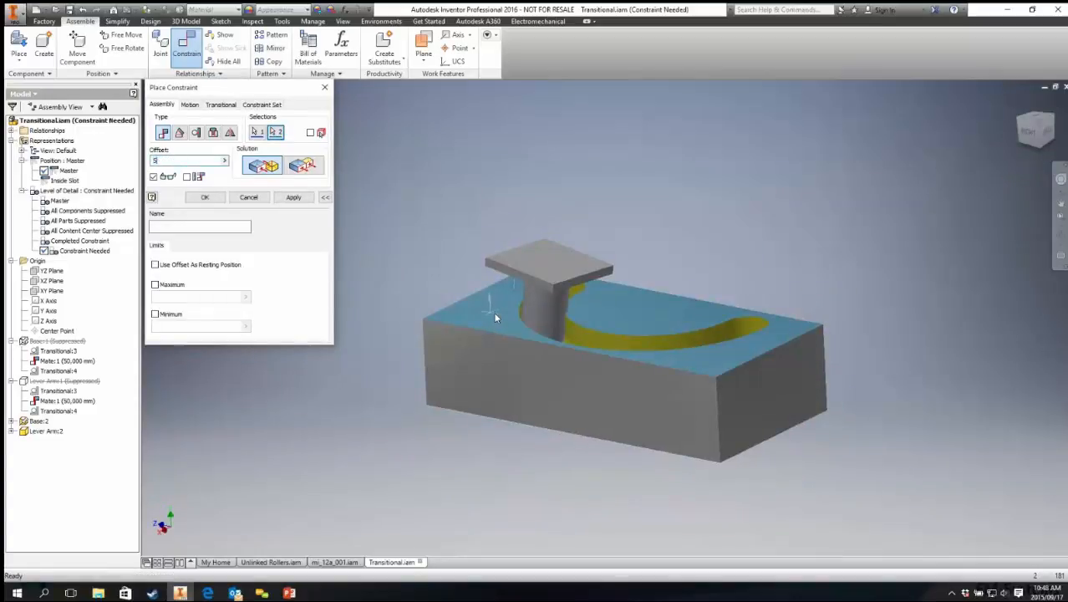
{"action": "type", "text": "0"}
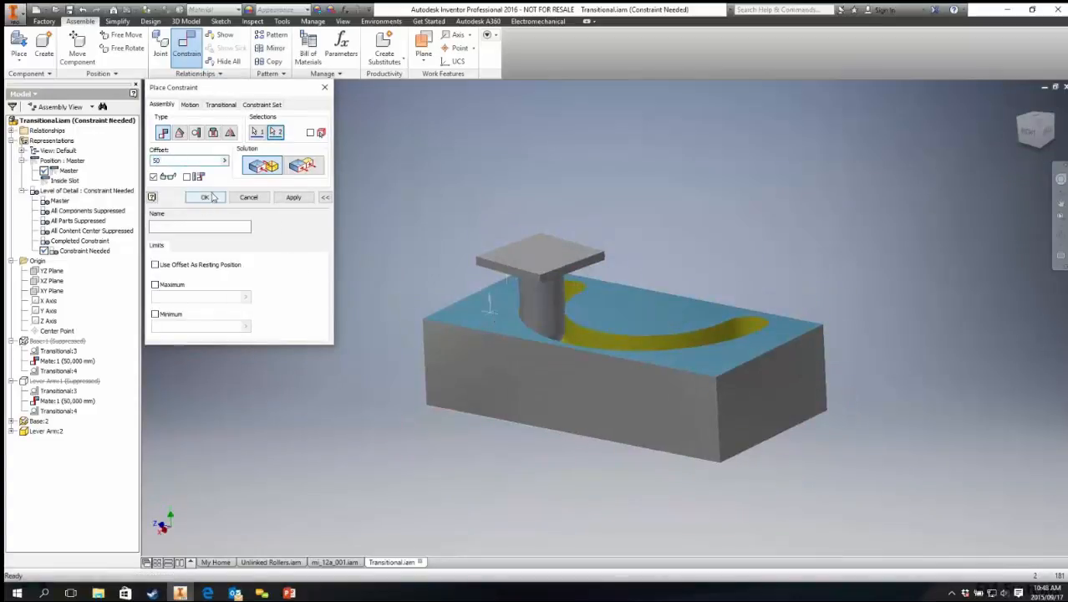
{"action": "left_click", "coordinate": [206, 198]}
Step: Drag the follower along the slot to test its motion and expand the base's constraints in the browser
{"action": "middle_click_drag", "start_coordinate": [585, 360], "coordinate": [543, 326], "text": "shift"}
{"action": "left_click", "coordinate": [543, 326]}
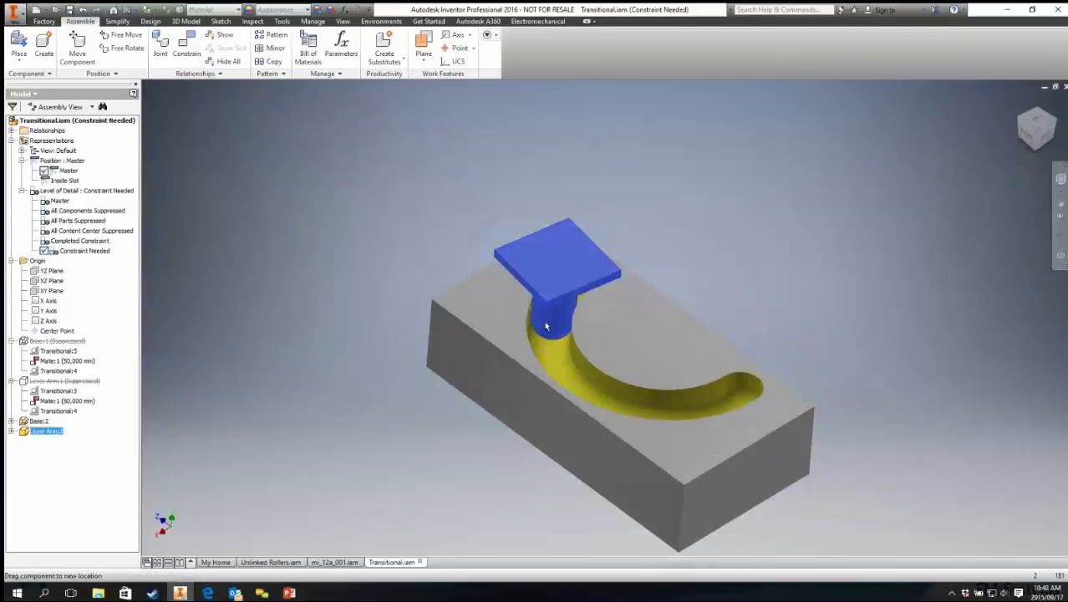
{"action": "scroll", "coordinate": [543, 330], "scroll_direction": "up", "scroll_amount": 5}
{"action": "left_click_drag", "start_coordinate": [543, 340], "coordinate": [531, 358]}
{"action": "left_click", "coordinate": [11, 422]}
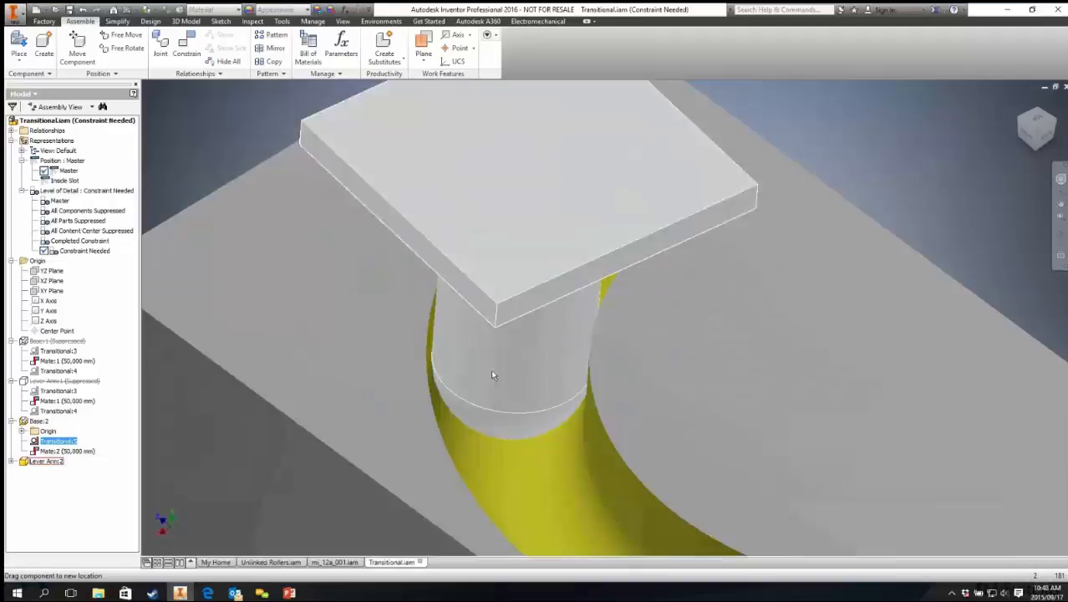
{"action": "left_click_drag", "start_coordinate": [489, 370], "coordinate": [514, 176]}
{"action": "scroll", "coordinate": [496, 268], "scroll_direction": "down", "scroll_amount": 5}
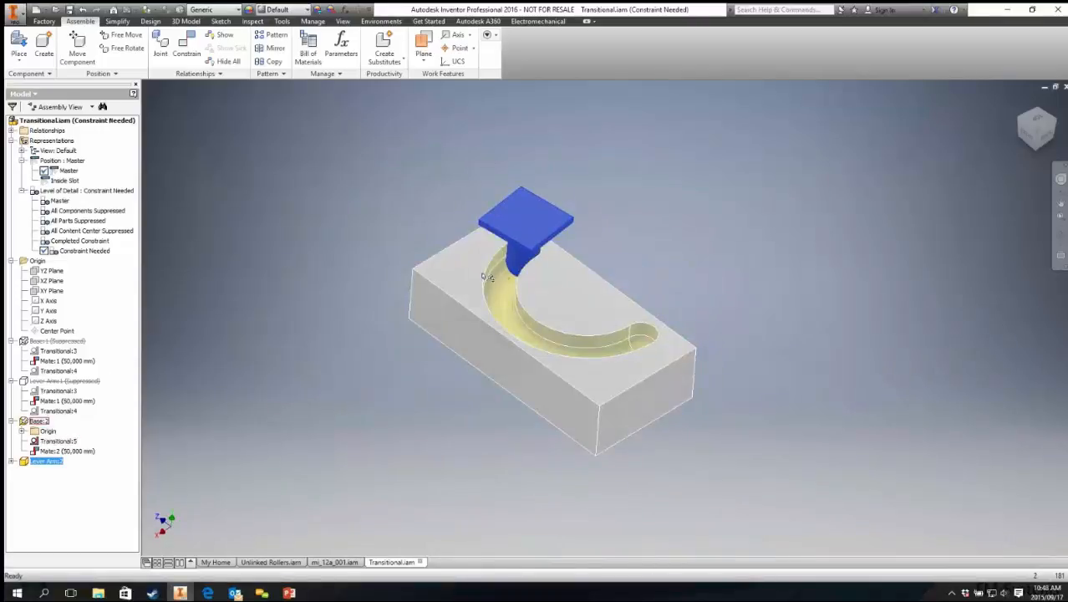
{"action": "mouse_move", "coordinate": [524, 249]}
{"action": "left_mouse_down"}
{"action": "mouse_move", "coordinate": [516, 261]}
{"action": "mouse_move", "coordinate": [754, 301]}
{"action": "mouse_move", "coordinate": [501, 234]}
{"action": "mouse_move", "coordinate": [663, 340]}
{"action": "mouse_move", "coordinate": [492, 282]}
{"action": "mouse_move", "coordinate": [535, 308]}
{"action": "mouse_move", "coordinate": [652, 180]}
{"action": "mouse_move", "coordinate": [661, 187]}
{"action": "mouse_move", "coordinate": [512, 259]}
{"action": "left_mouse_up"}
Step: Delete the base's transitional constraint
{"action": "left_click", "coordinate": [55, 441]}
{"action": "right_click", "coordinate": [55, 441]}
{"action": "left_click", "coordinate": [74, 459]}
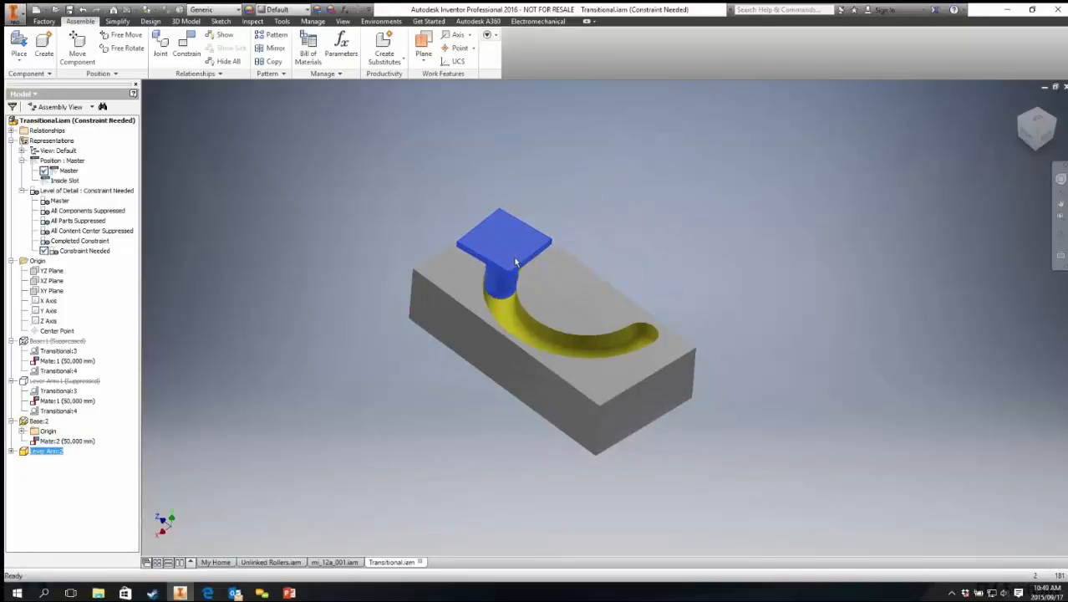
Step: Add a transitional constraint again between the follower's cylindrical face and the slot wall, and drag the follower to test it
{"action": "left_click", "coordinate": [187, 48]}
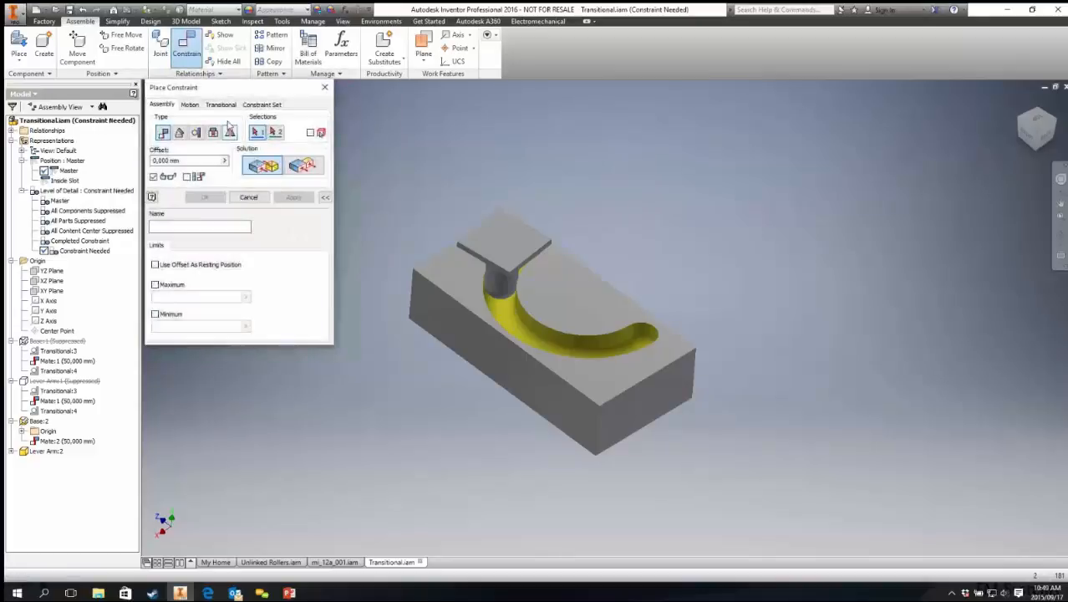
{"action": "left_click", "coordinate": [221, 105]}
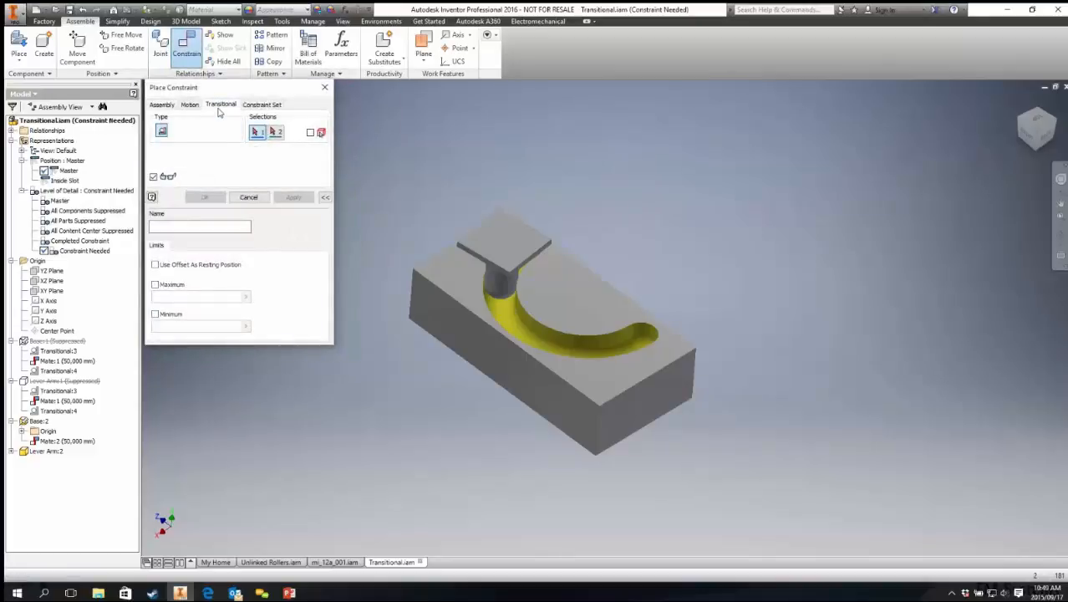
{"action": "left_click", "coordinate": [499, 296]}
{"action": "left_click", "coordinate": [504, 311]}
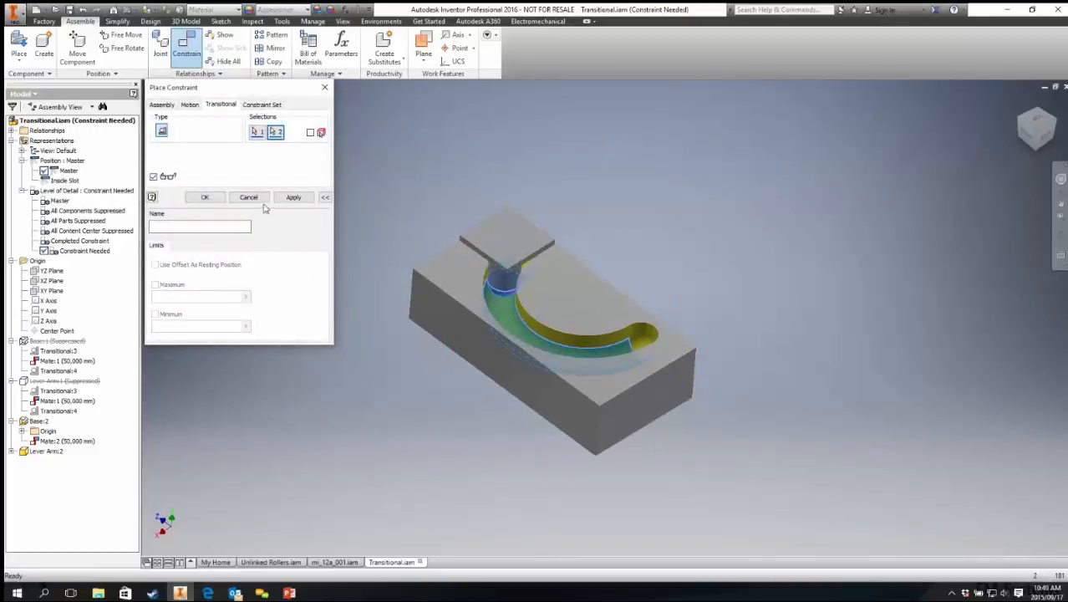
{"action": "left_click", "coordinate": [205, 197]}
{"action": "left_click_drag", "start_coordinate": [512, 266], "coordinate": [488, 326]}
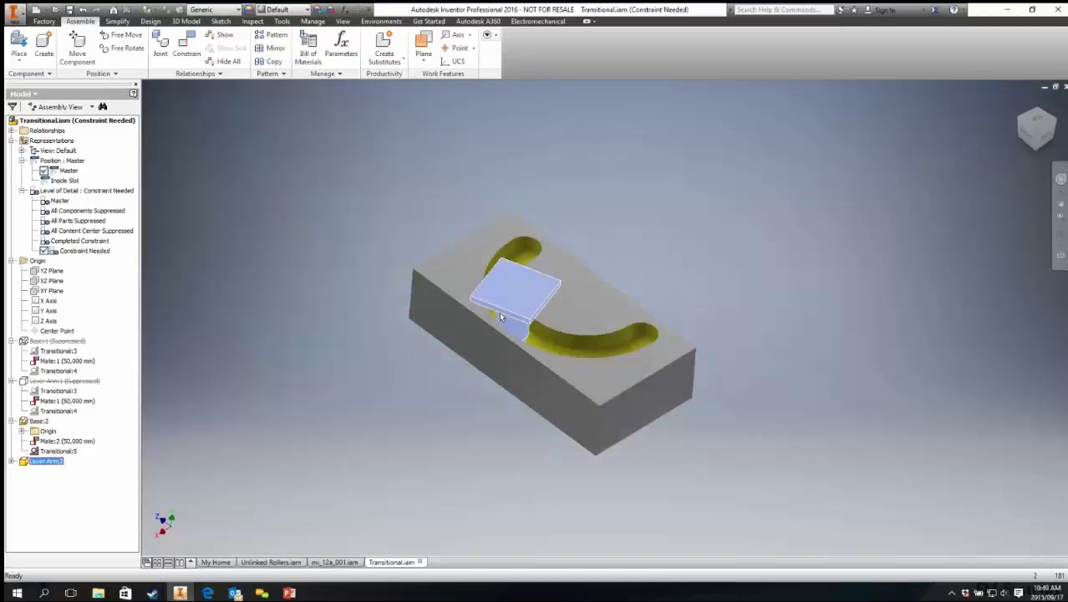
Step: Add a 0 deg angle constraint between the follower's top plate and the base's side face, then drag the follower along the slot
{"action": "key", "text": "c"}
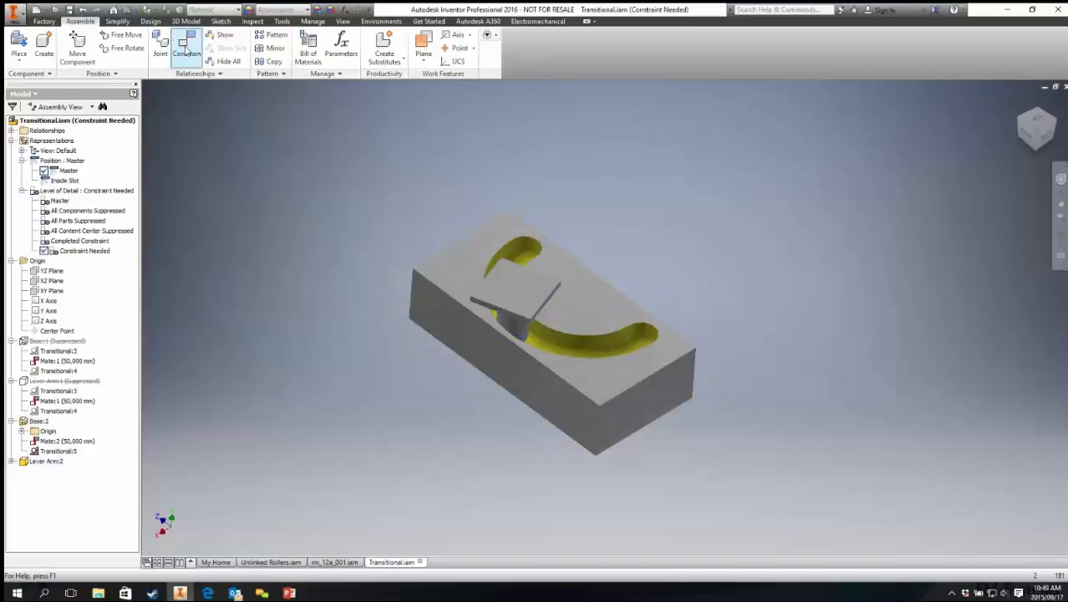
{"action": "left_click", "coordinate": [179, 132]}
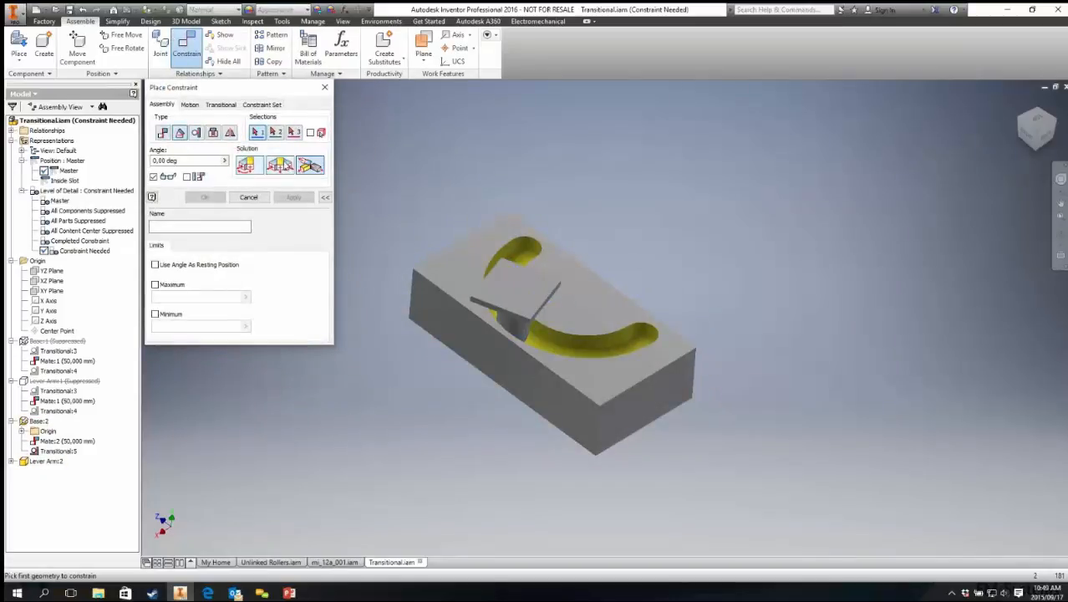
{"action": "scroll", "coordinate": [486, 308], "scroll_direction": "up", "scroll_amount": 3}
{"action": "left_click", "coordinate": [491, 304]}
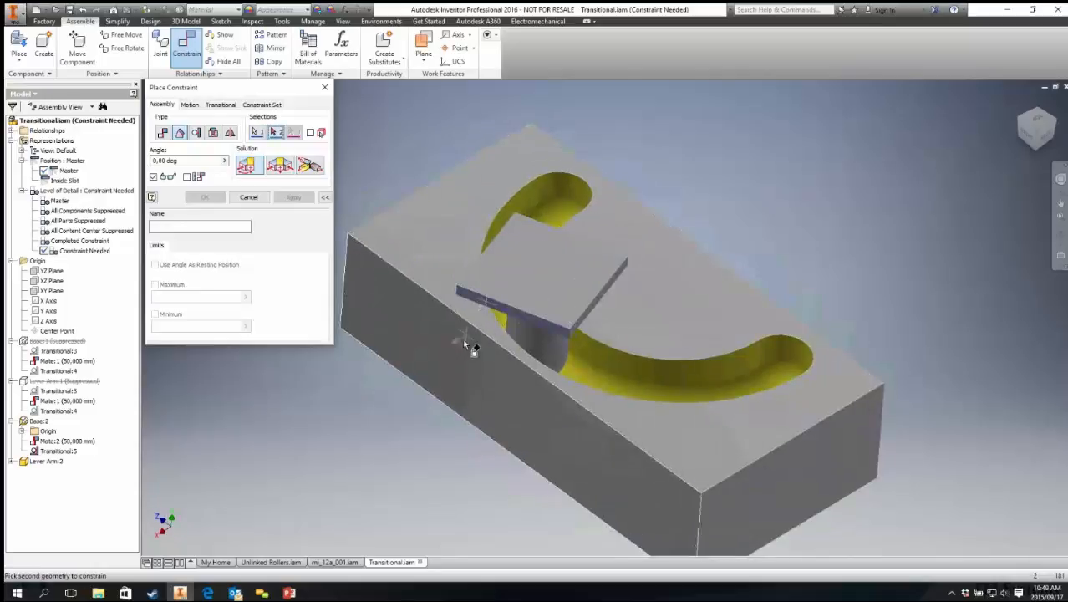
{"action": "left_click", "coordinate": [459, 343]}
{"action": "left_click", "coordinate": [205, 197]}
{"action": "left_click_drag", "start_coordinate": [539, 311], "coordinate": [966, 276]}
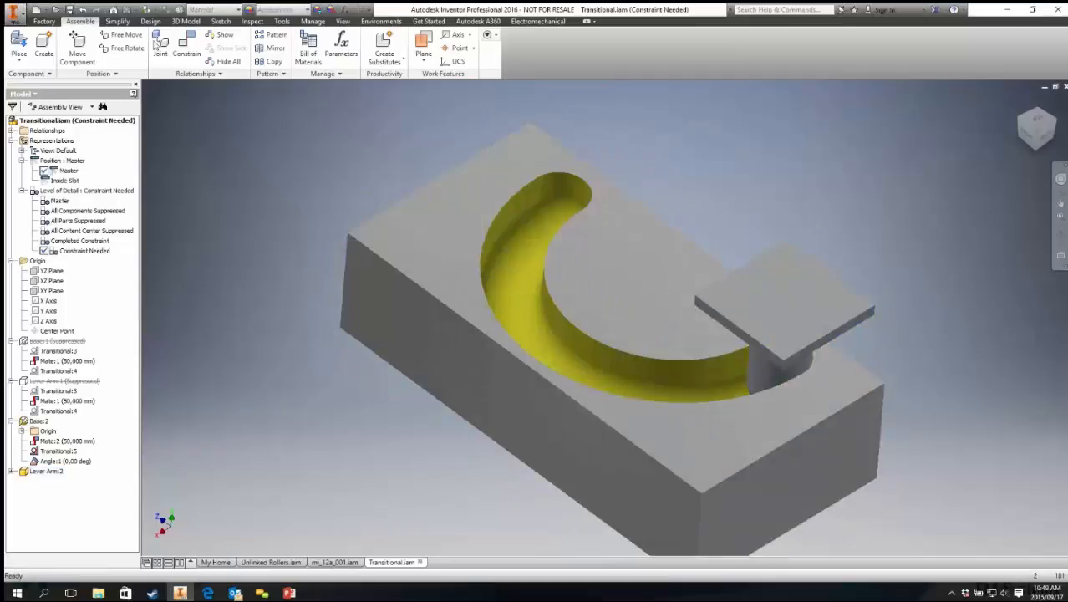
Step: Drag the follower back along the slot to test the constrained motion
{"action": "left_click", "coordinate": [187, 52]}
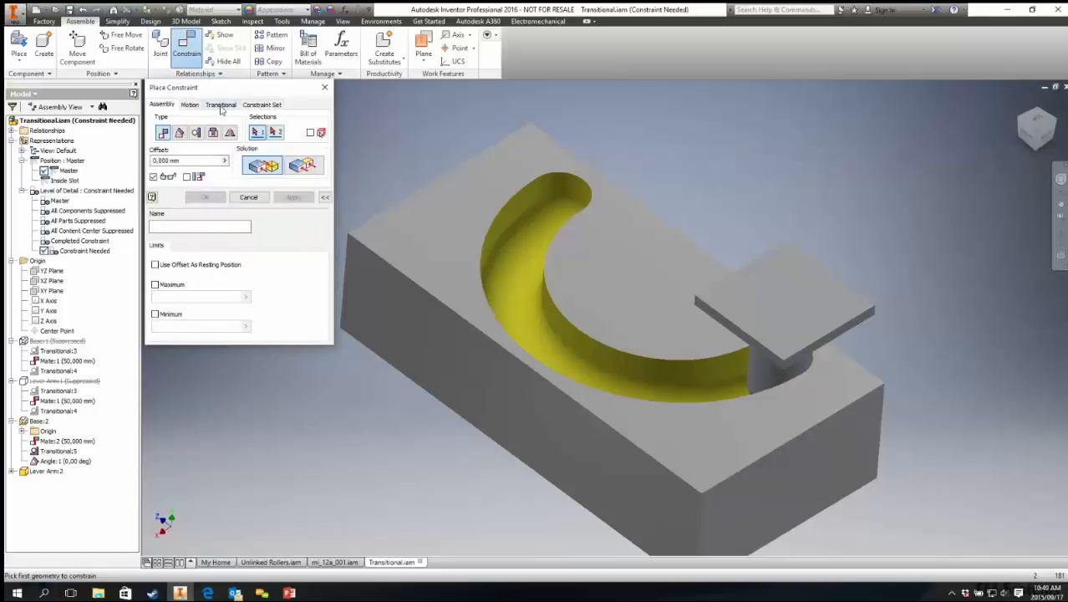
{"action": "left_click", "coordinate": [326, 89]}
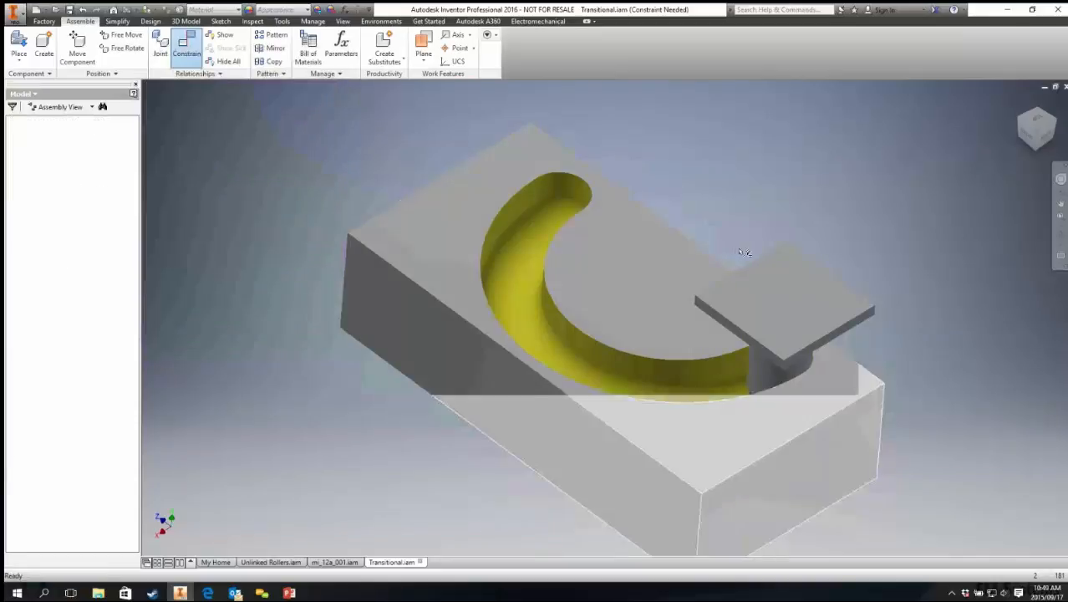
{"action": "left_click_drag", "start_coordinate": [794, 292], "coordinate": [464, 230]}
Step: Switch to the PowerPoint slide show and advance to the Drive Constraints slide
{"action": "key", "text": "alt+Tab"}
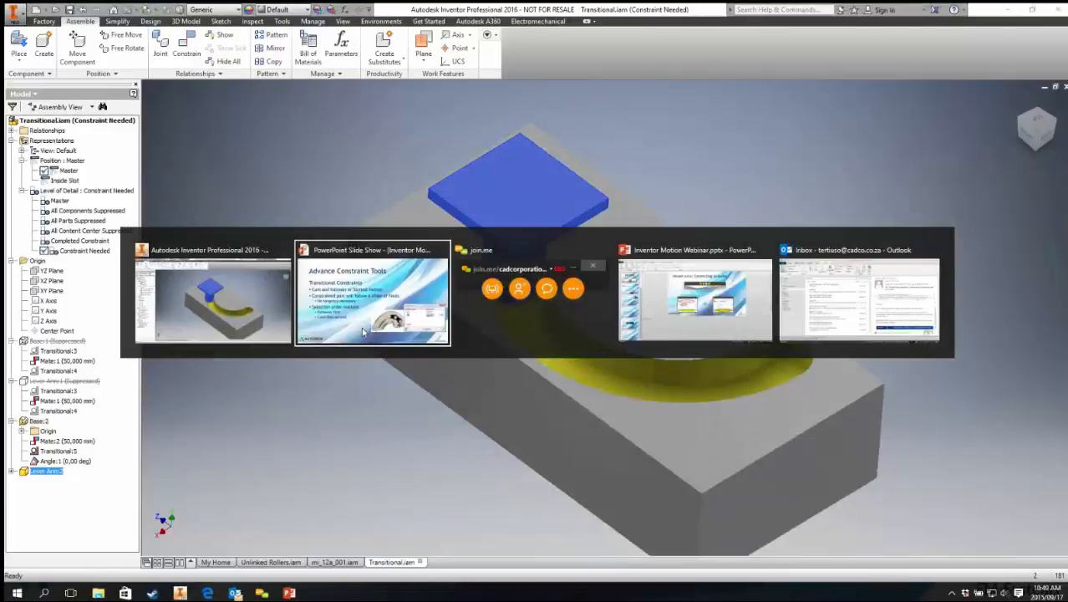
{"action": "left_click", "coordinate": [363, 332]}
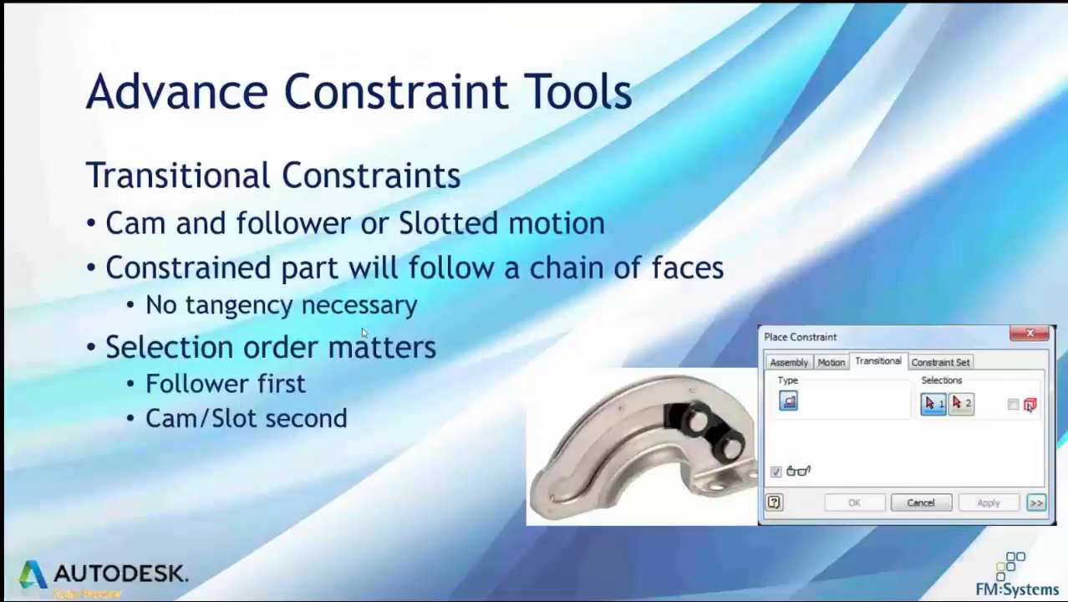
{"action": "left_click", "coordinate": [526, 260]}
{"action": "left_click", "coordinate": [526, 260]}
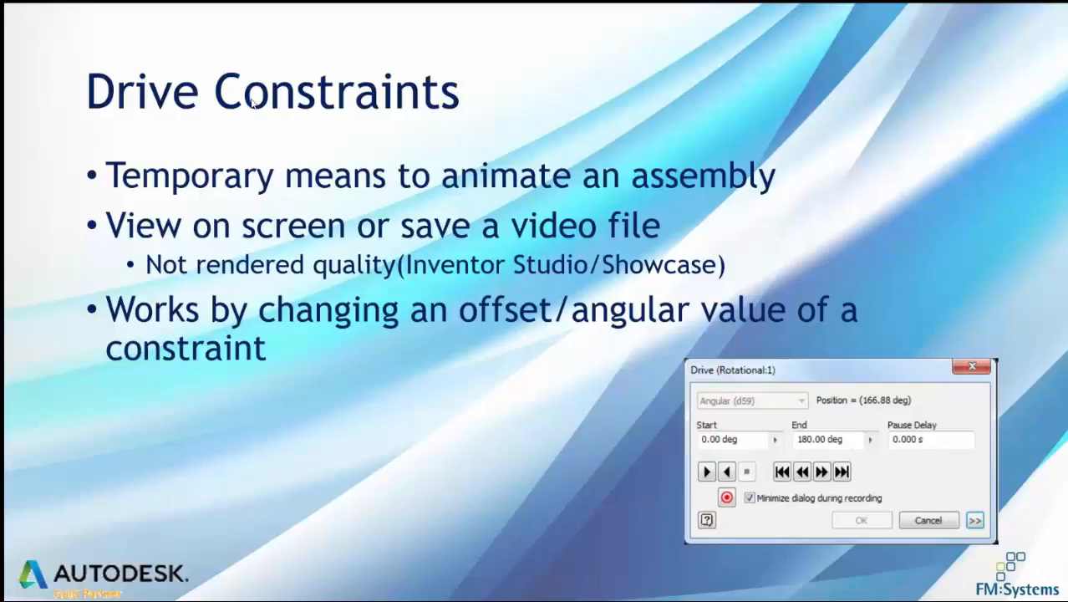
Step: Switch back to Inventor and drive the angle constraint from 0 deg to 360 deg, playing the animation forward
{"action": "key", "text": "alt+Tab"}
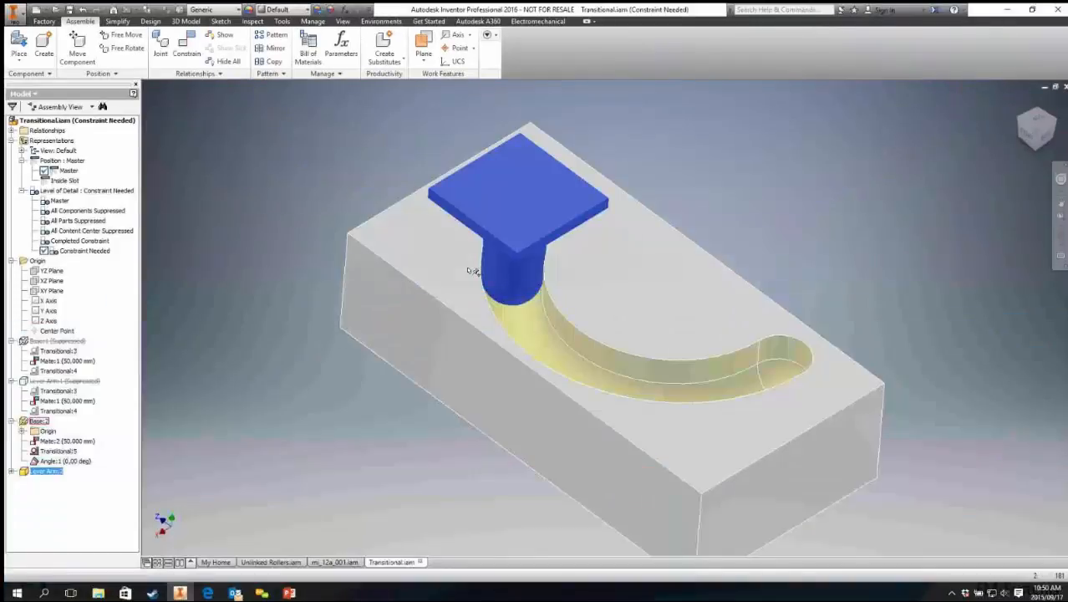
{"action": "mouse_move", "coordinate": [393, 327]}
{"action": "middle_mouse_down", "text": "shift"}
{"action": "mouse_move", "coordinate": [417, 324]}
{"action": "mouse_move", "coordinate": [391, 321]}
{"action": "middle_mouse_up", "text": "shift"}
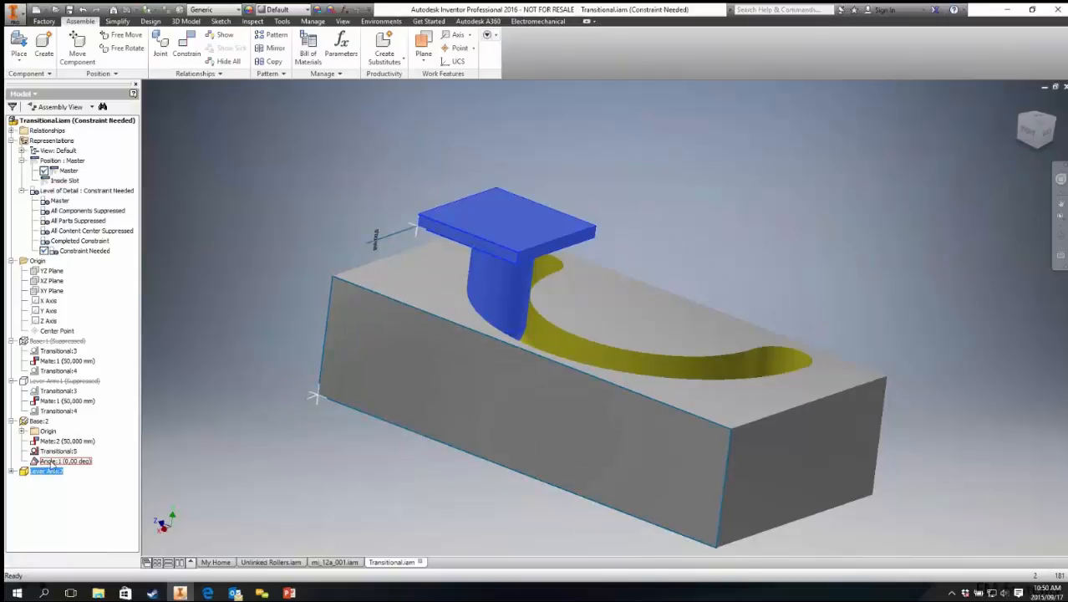
{"action": "right_click", "coordinate": [52, 462]}
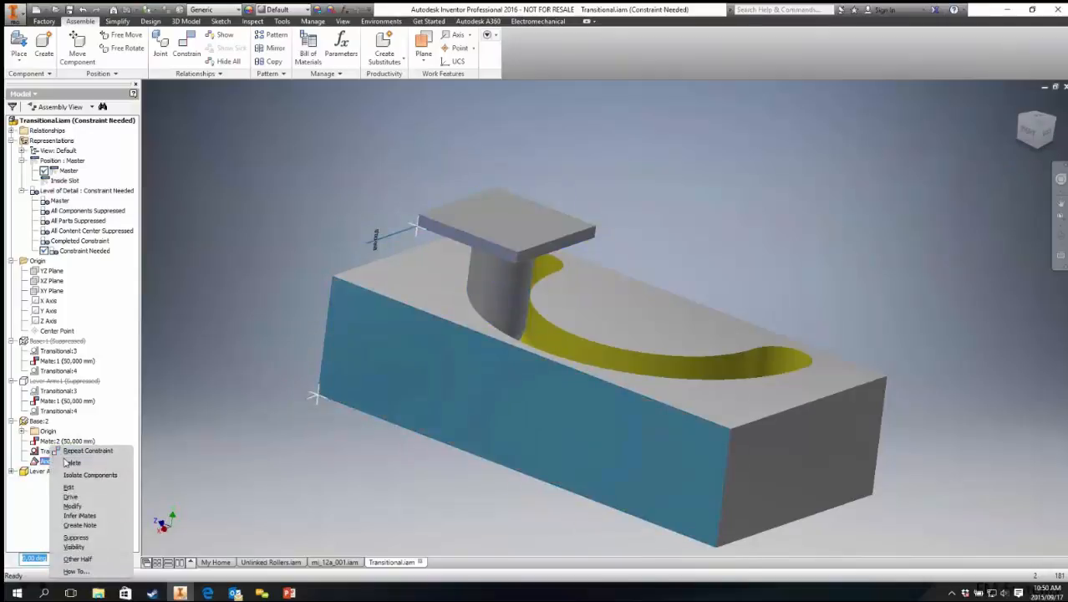
{"action": "left_click", "coordinate": [81, 498]}
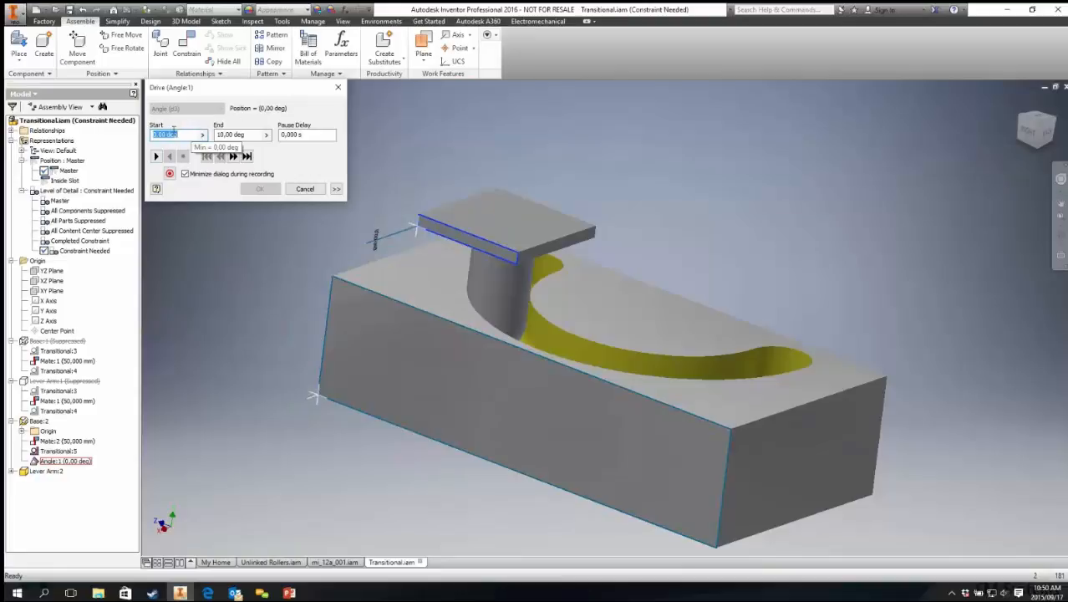
{"action": "key", "text": "Tab"}
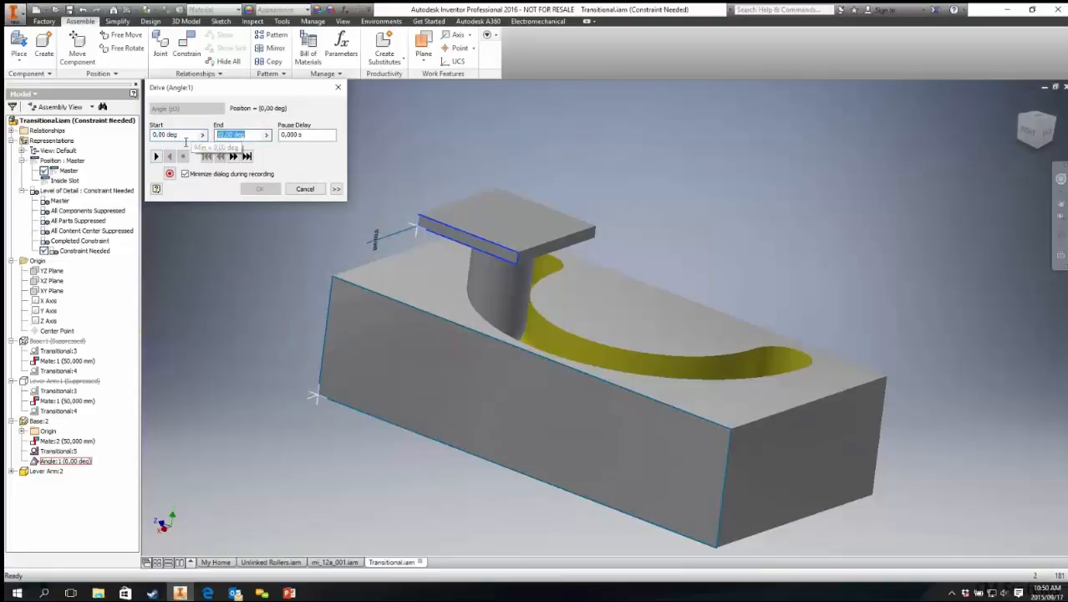
{"action": "type", "text": "360"}
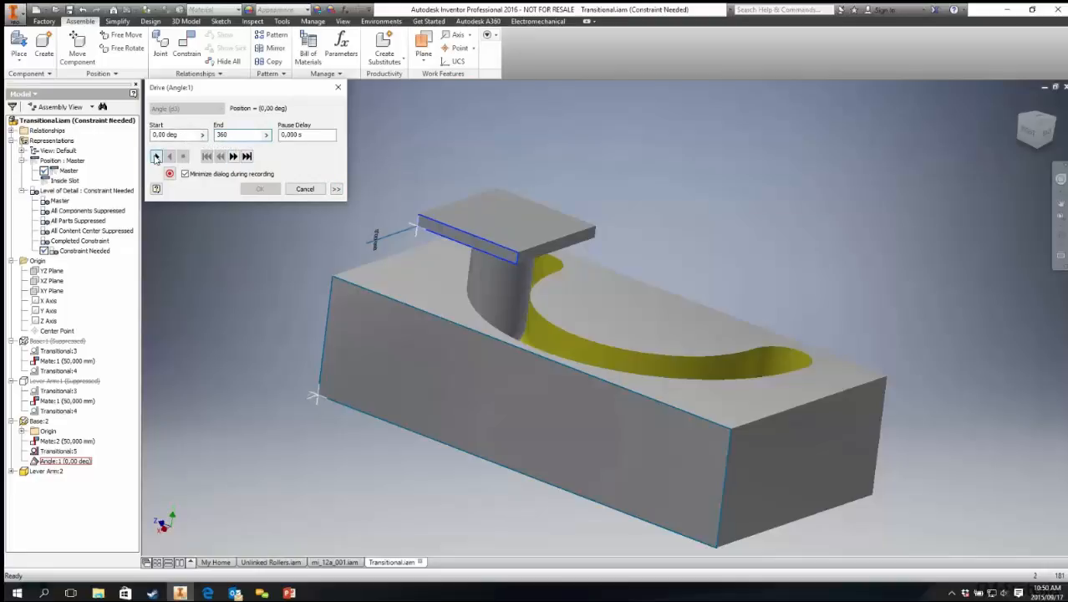
{"action": "left_click", "coordinate": [155, 157]}
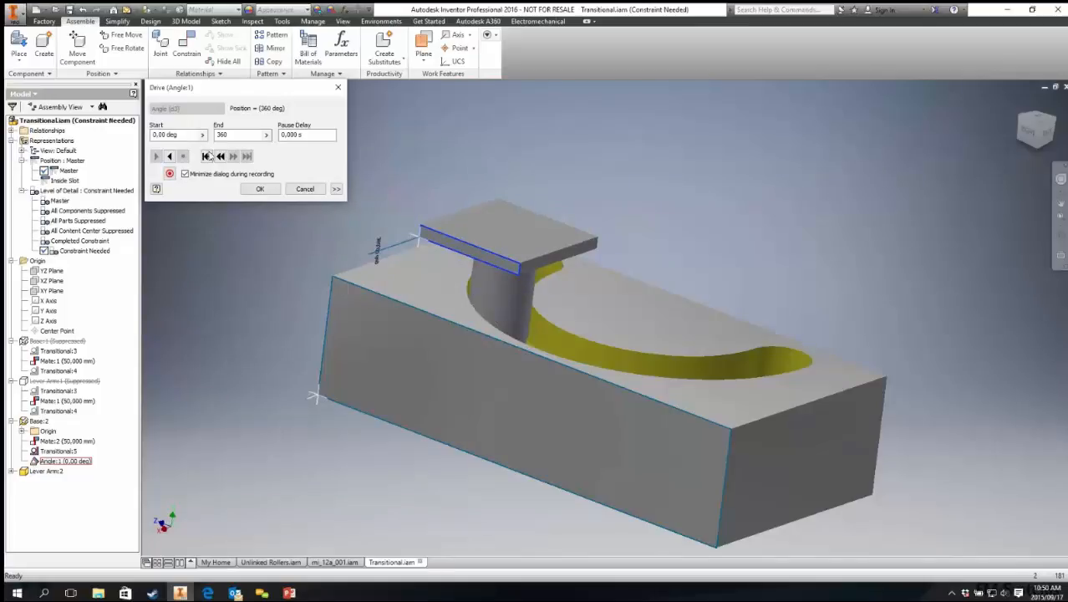
Step: Set the drive's end angle to 720 deg and play the animation forward
{"action": "double_click", "coordinate": [257, 134]}
{"action": "type", "text": "7"}
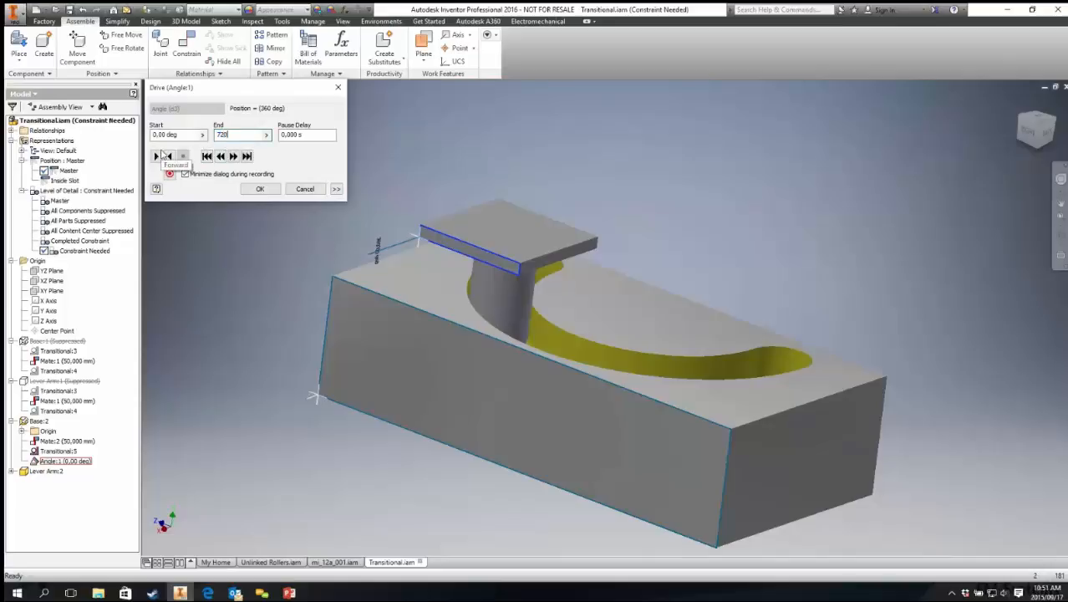
{"action": "type", "text": "20"}
{"action": "left_click", "coordinate": [156, 156]}
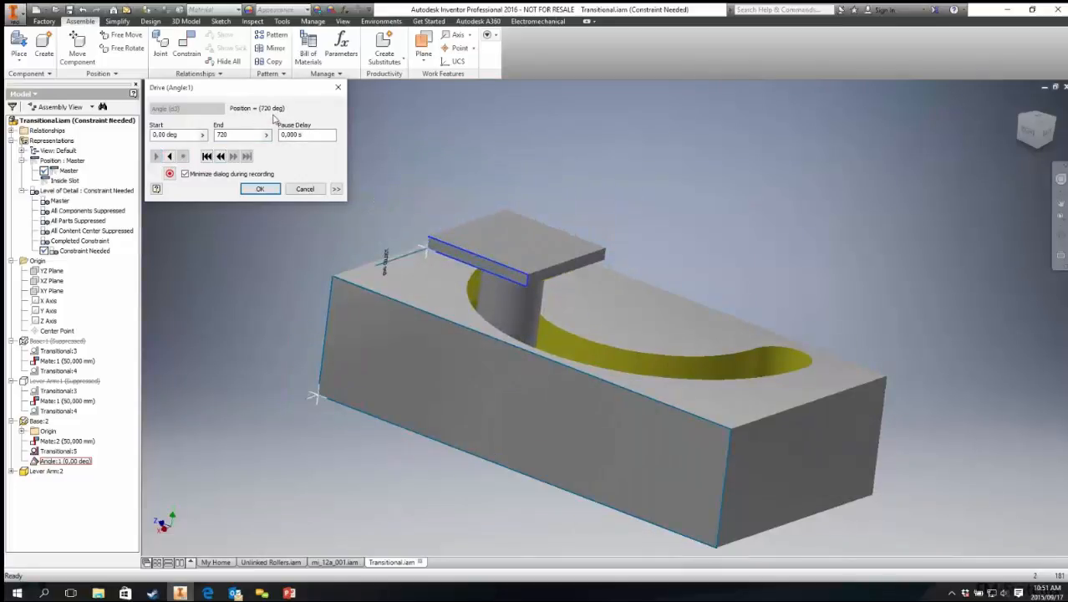
Step: Expand the drive options, turn on Collision Detection, and play the animation in reverse
{"action": "left_click", "coordinate": [336, 189]}
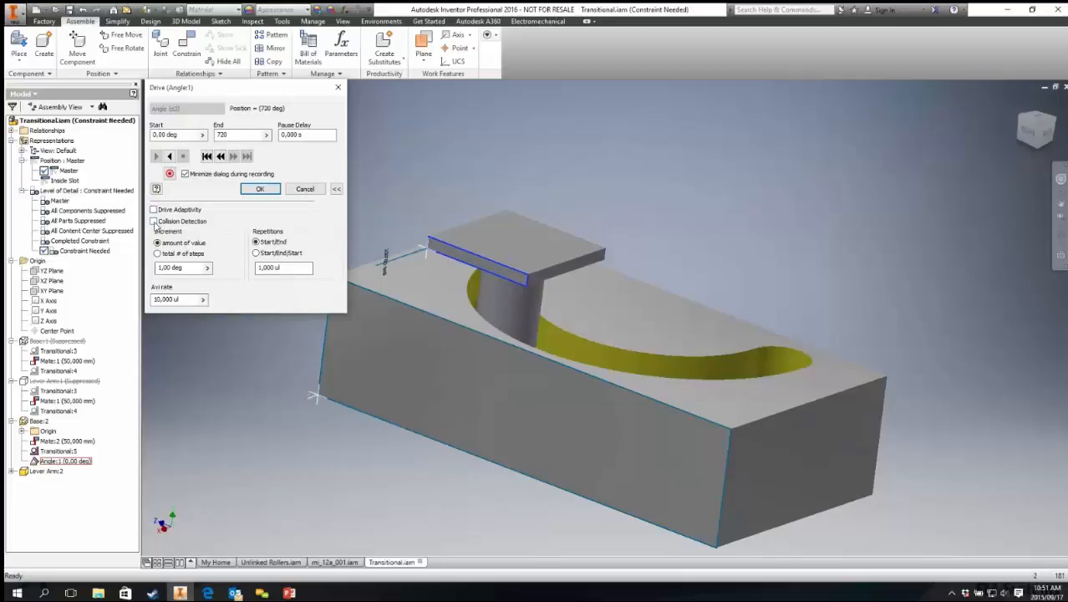
{"action": "left_click", "coordinate": [154, 221]}
{"action": "left_click", "coordinate": [169, 156]}
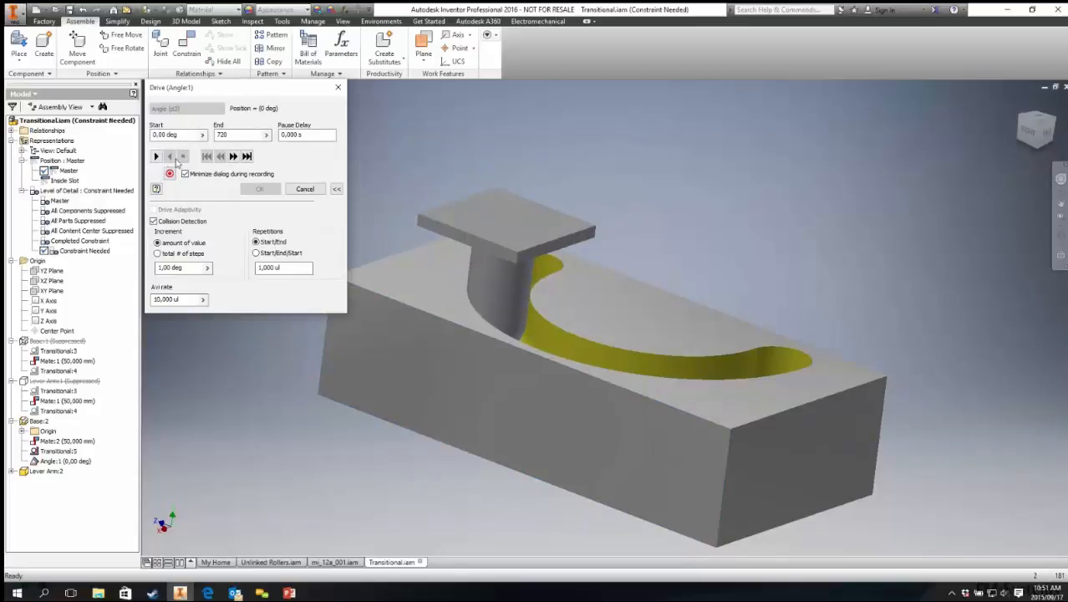
Step: Turn off Collision Detection, set the increment to 5 deg, and play the drive forward
{"action": "left_click", "coordinate": [167, 223]}
{"action": "left_click", "coordinate": [190, 266]}
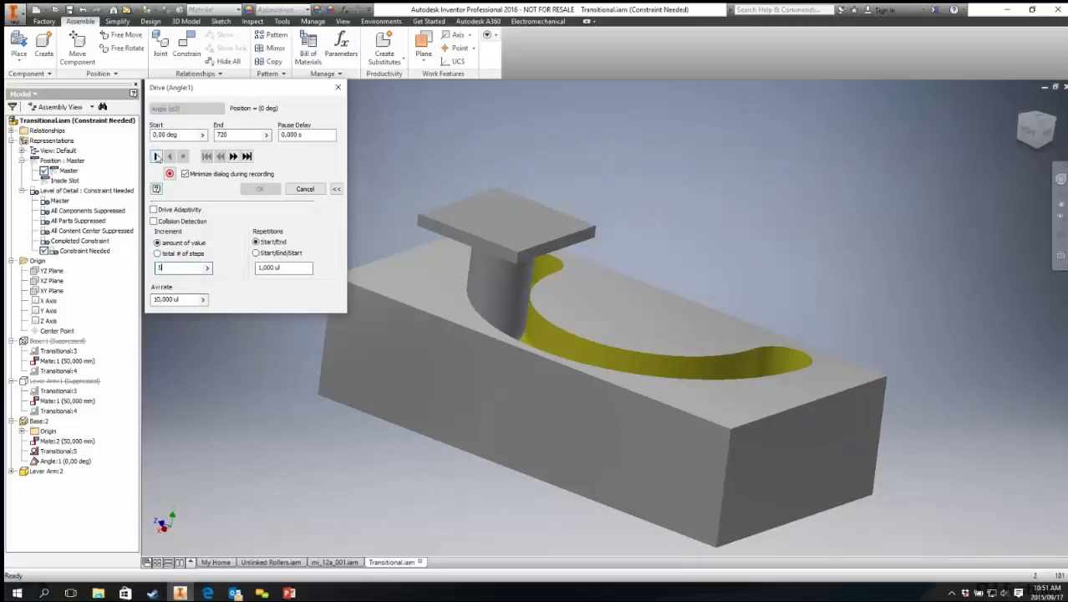
{"action": "left_click", "coordinate": [157, 157]}
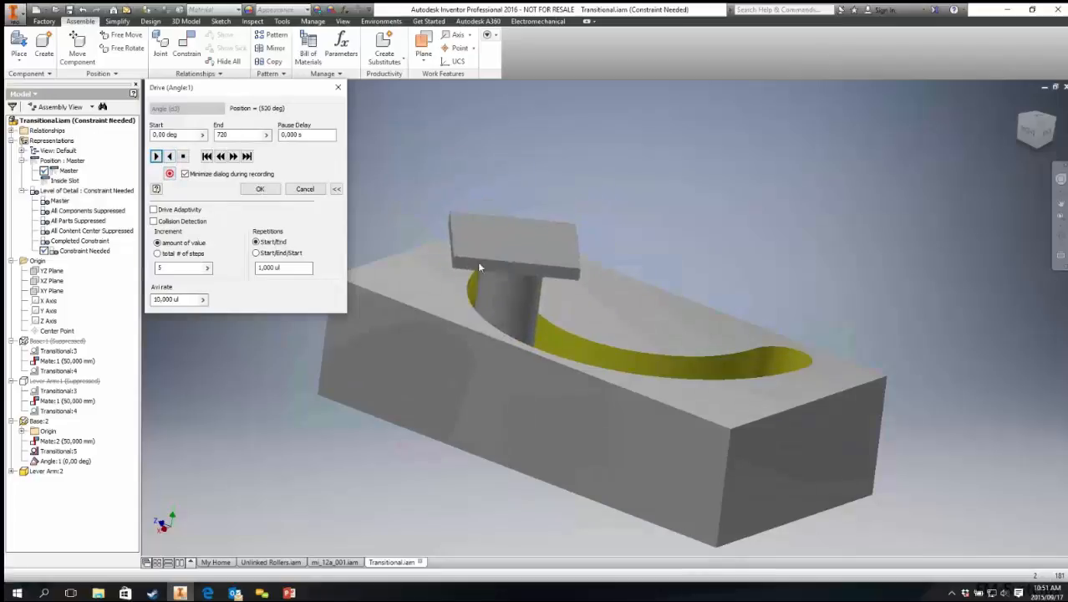
Step: Set the AVI rate to 25 and start recording the animation, cancelling the video save dialog
{"action": "left_click_drag", "start_coordinate": [184, 300], "coordinate": [125, 293]}
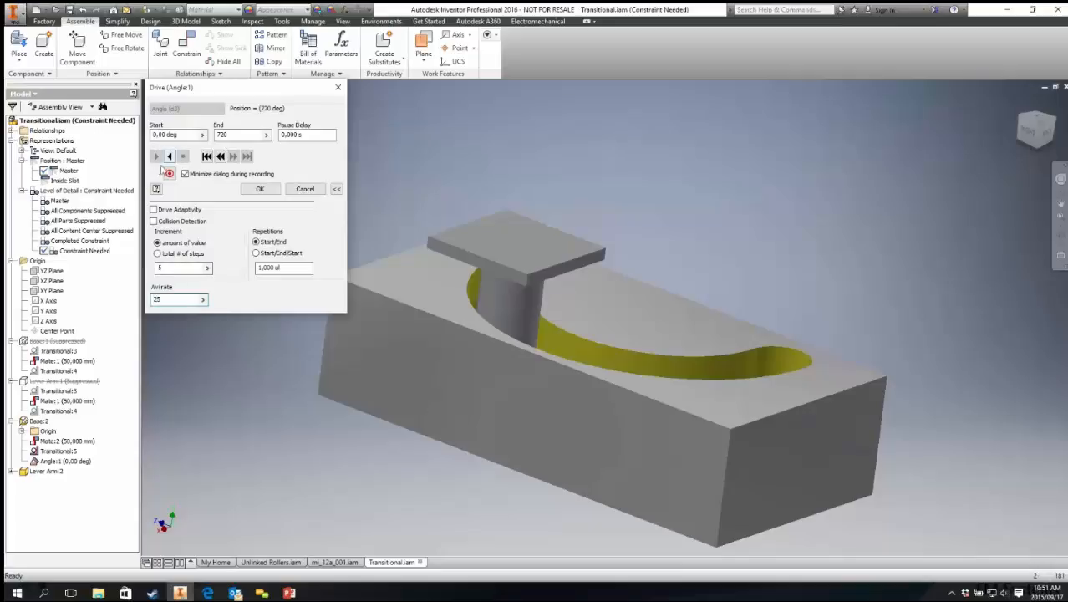
{"action": "left_click", "coordinate": [170, 174]}
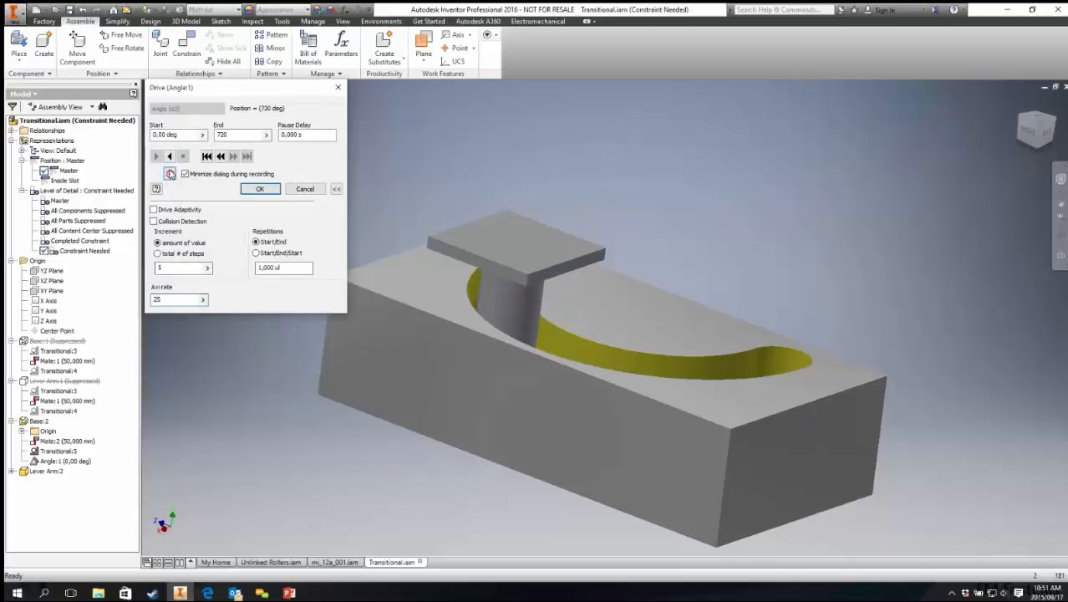
{"action": "left_click", "coordinate": [220, 312]}
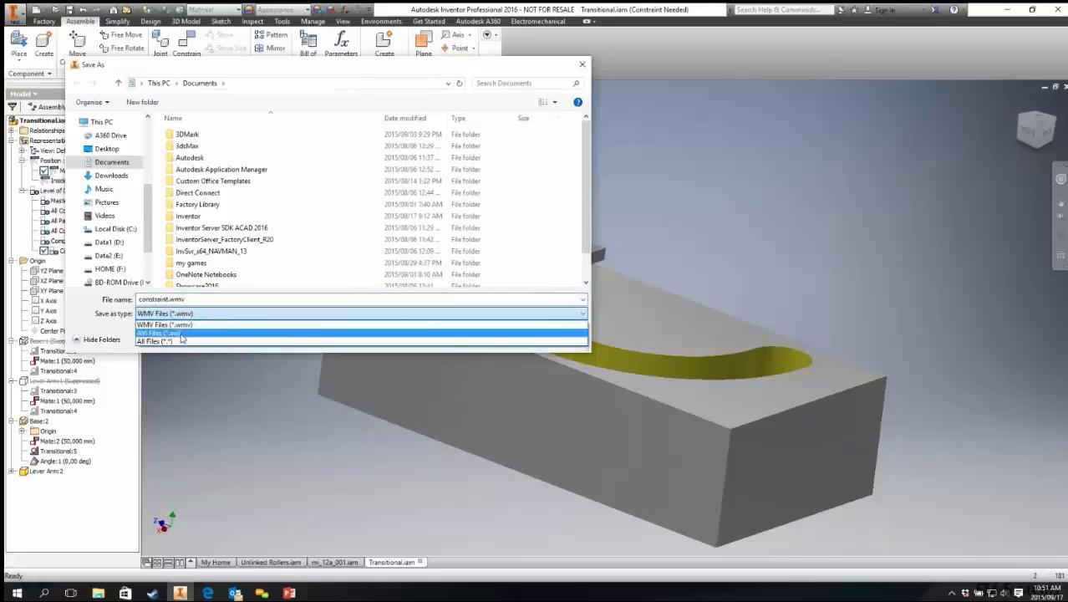
{"action": "left_click", "coordinate": [259, 281]}
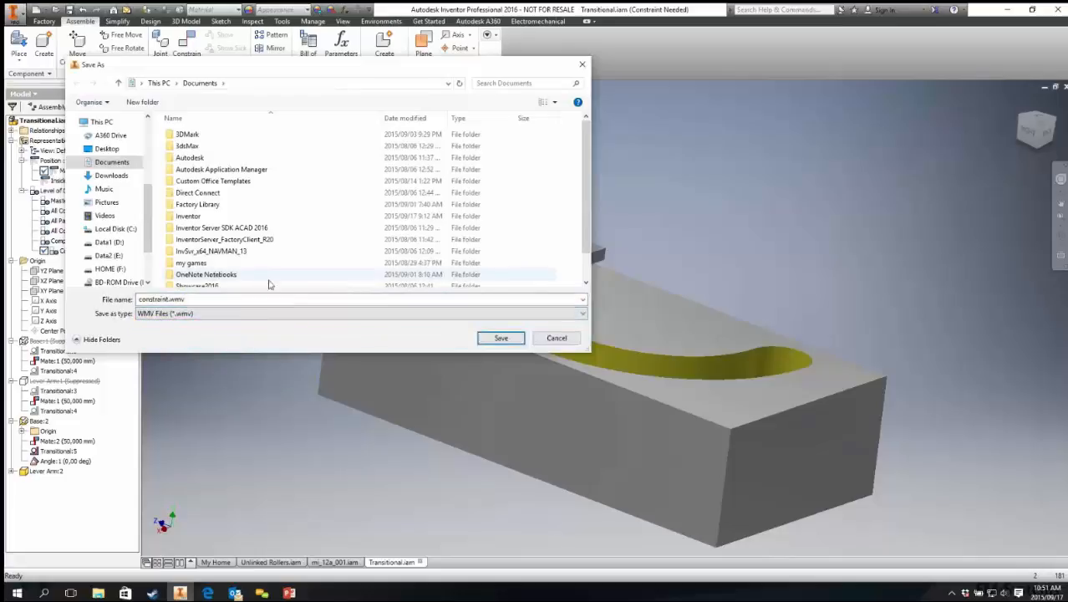
{"action": "left_click", "coordinate": [556, 337]}
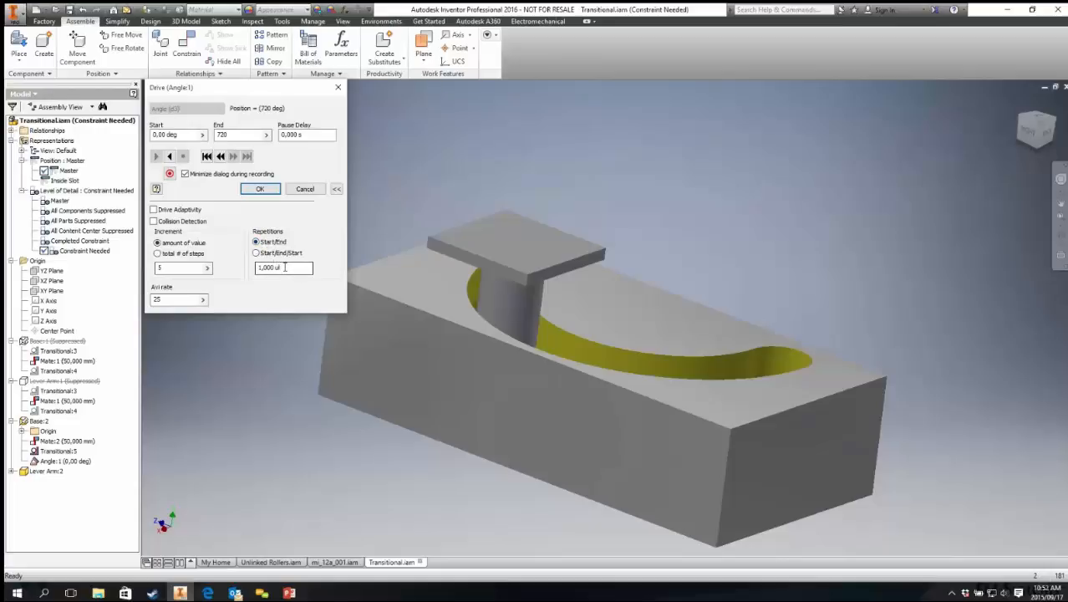
Step: Set the end angle to 45 deg, increment to 1 deg and repetitions to 4, then rewind and play forward
{"action": "left_click_drag", "start_coordinate": [285, 267], "coordinate": [234, 274]}
{"action": "left_click_drag", "start_coordinate": [227, 137], "coordinate": [201, 142]}
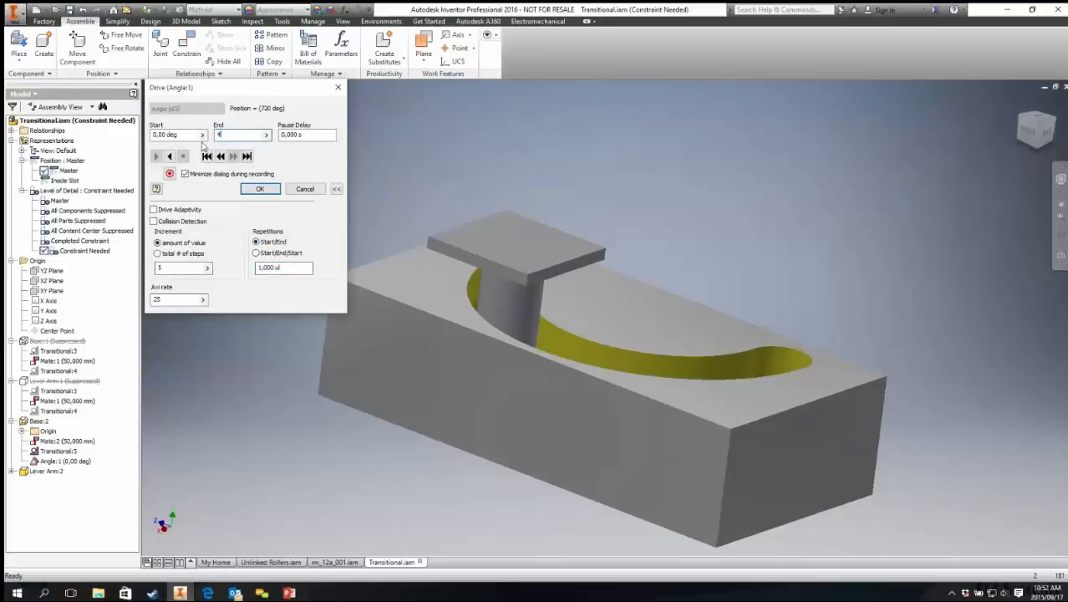
{"action": "left_click_drag", "start_coordinate": [184, 268], "coordinate": [150, 271]}
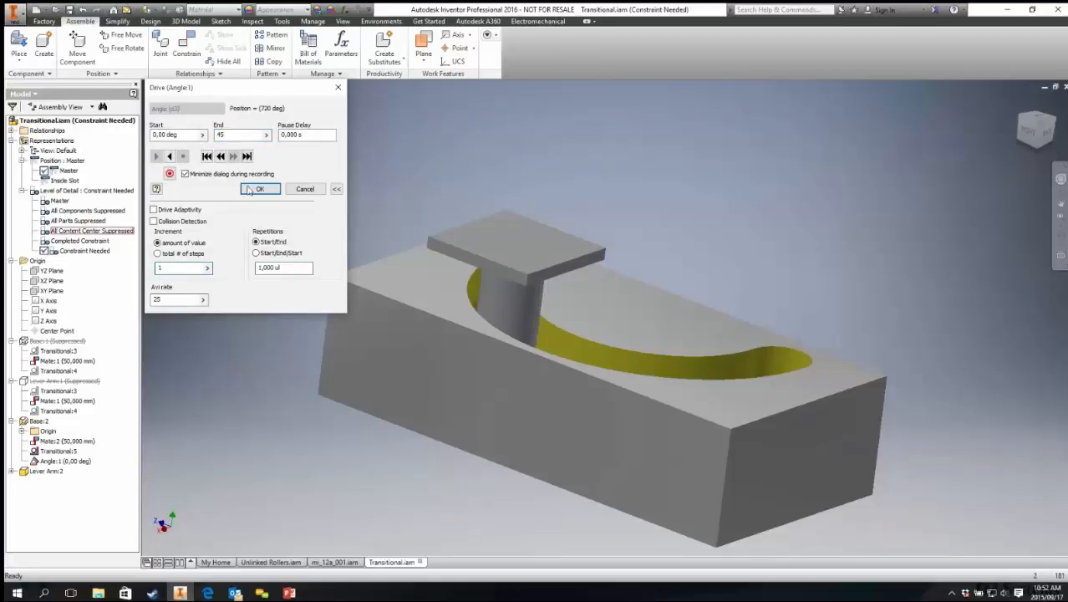
{"action": "left_click_drag", "start_coordinate": [291, 268], "coordinate": [185, 262]}
{"action": "type", "text": "4"}
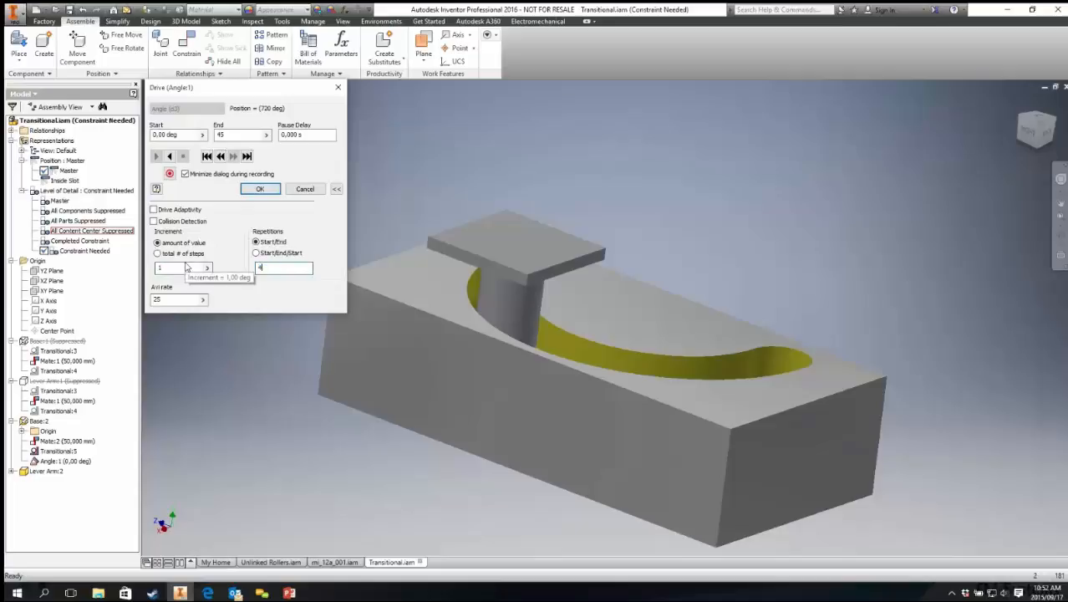
{"action": "left_click", "coordinate": [207, 157]}
{"action": "left_click", "coordinate": [156, 156]}
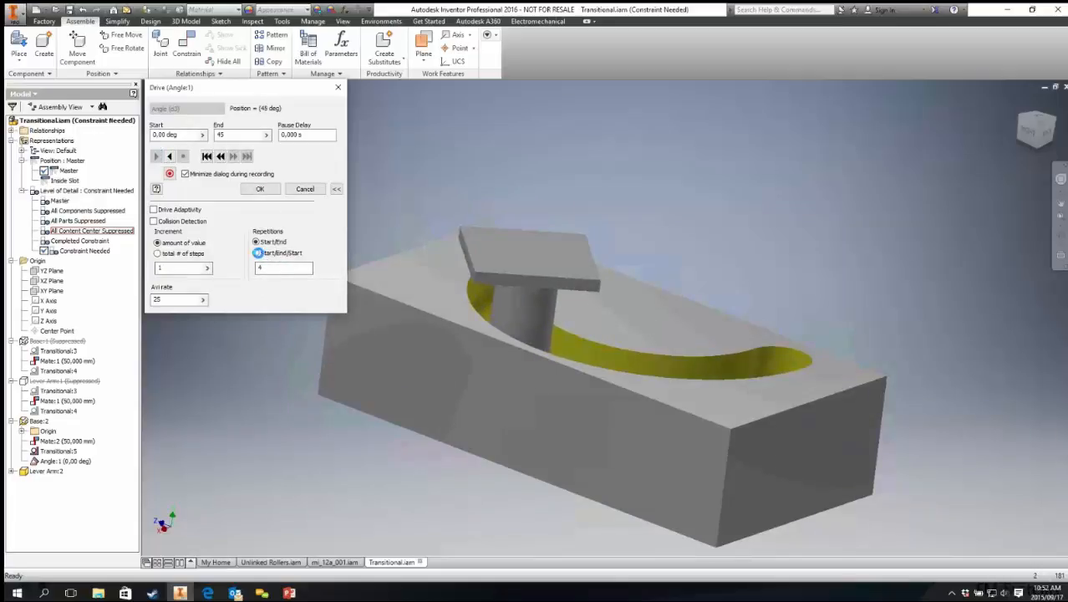
Step: Switch repetitions to Start/End/Start, replay the drive from the start, and close the drive dialog
{"action": "left_click", "coordinate": [206, 156]}
{"action": "left_click", "coordinate": [155, 156]}
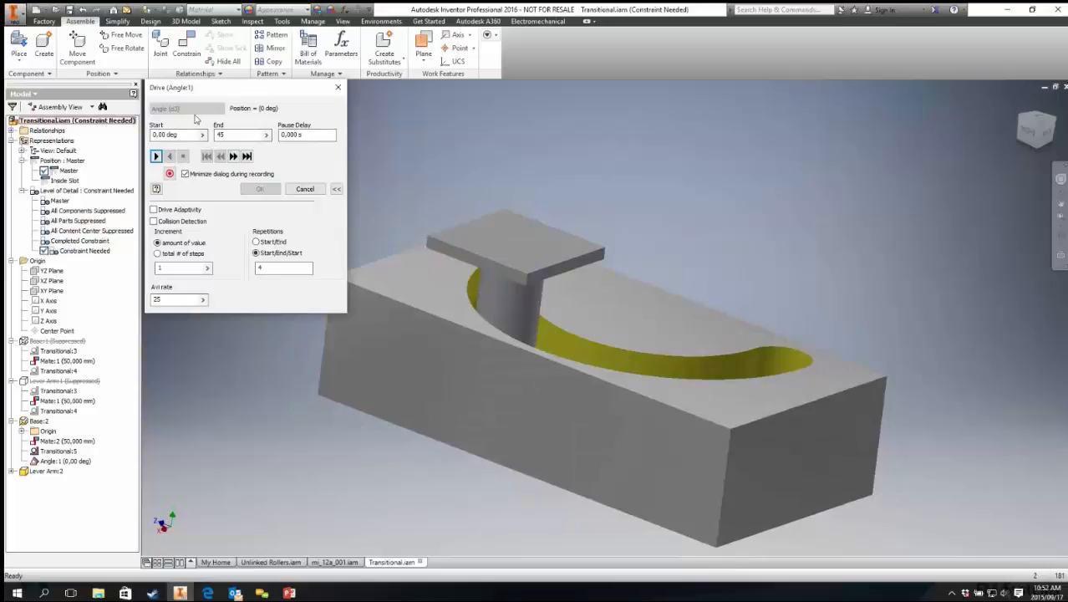
{"action": "left_click", "coordinate": [305, 189]}
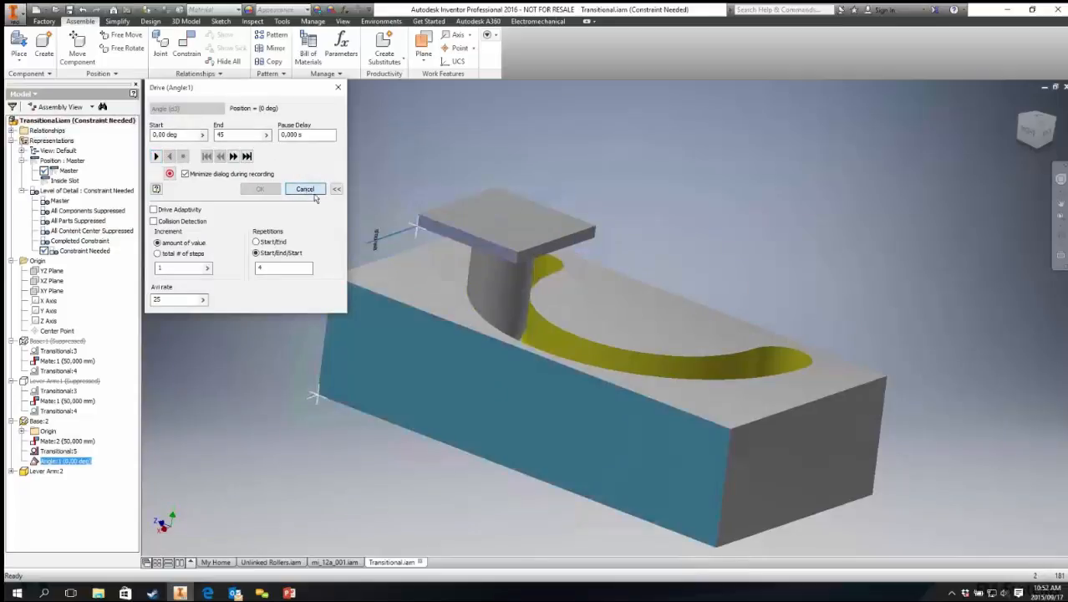
Step: Open the Mate:2 constraint for editing and cancel the edit dialog
{"action": "left_click", "coordinate": [54, 440]}
{"action": "right_click", "coordinate": [55, 440]}
{"action": "left_click", "coordinate": [75, 478]}
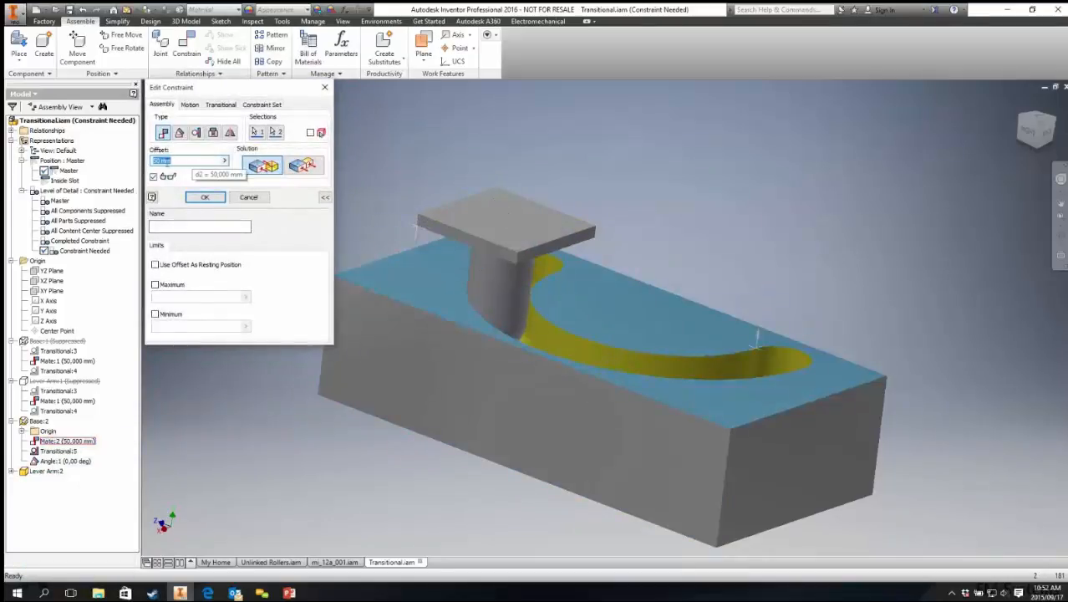
{"action": "left_click", "coordinate": [249, 197]}
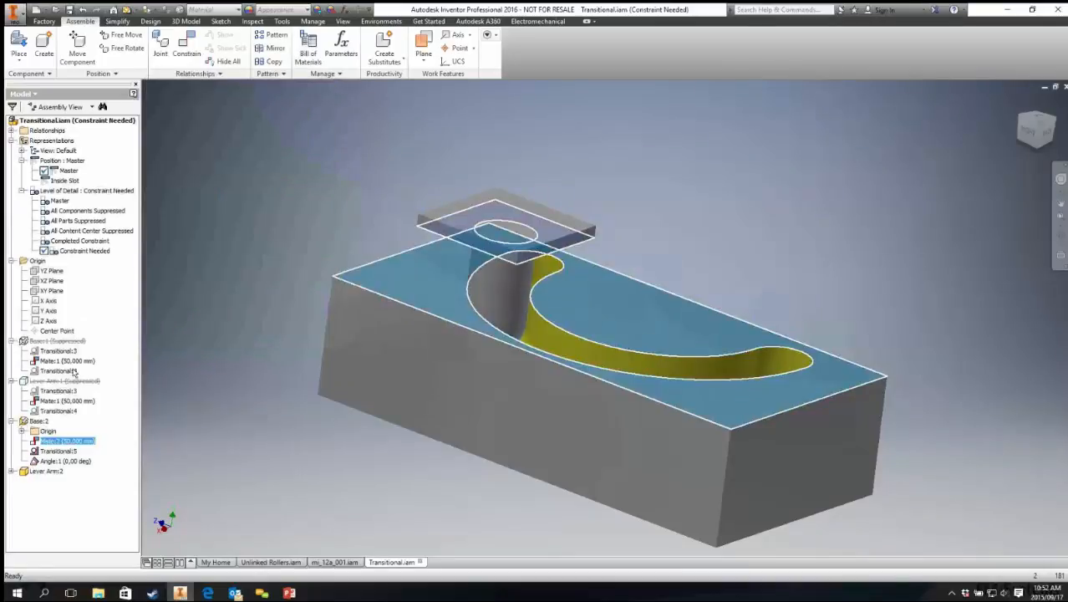
Step: Try to drive the Mate:2 offset from 50 mm to 150 mm, dismissing the error and cancelling
{"action": "right_click", "coordinate": [61, 438]}
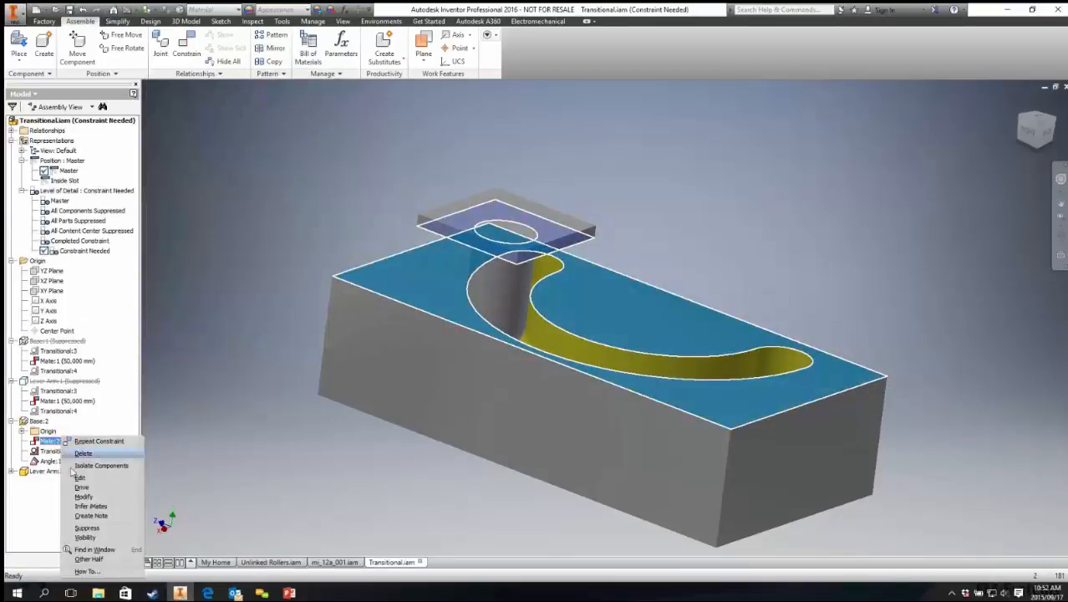
{"action": "left_click", "coordinate": [82, 487]}
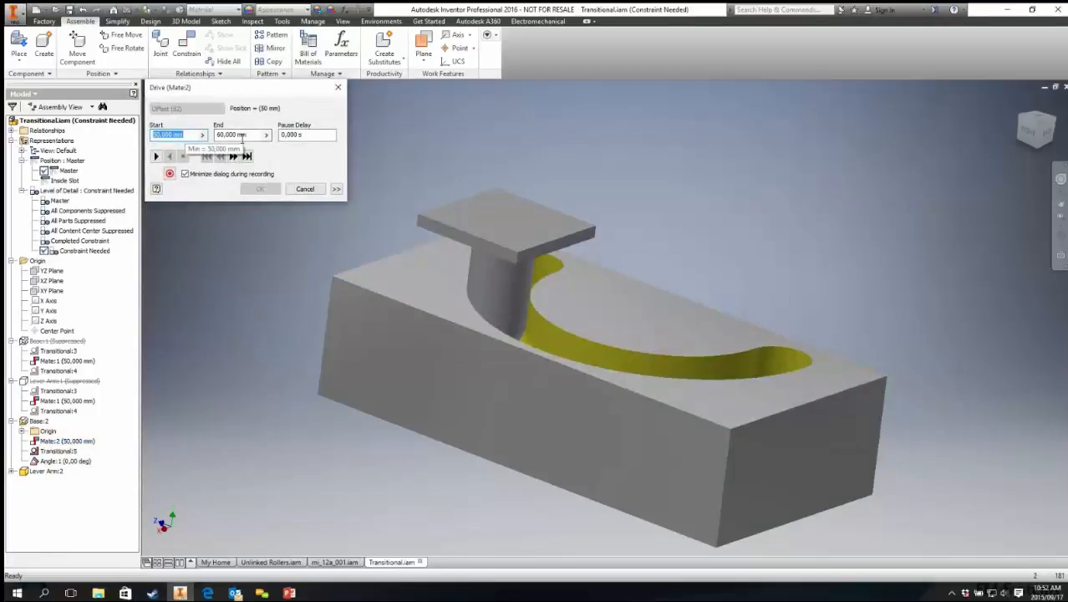
{"action": "left_click", "coordinate": [250, 136]}
{"action": "type", "text": "150"}
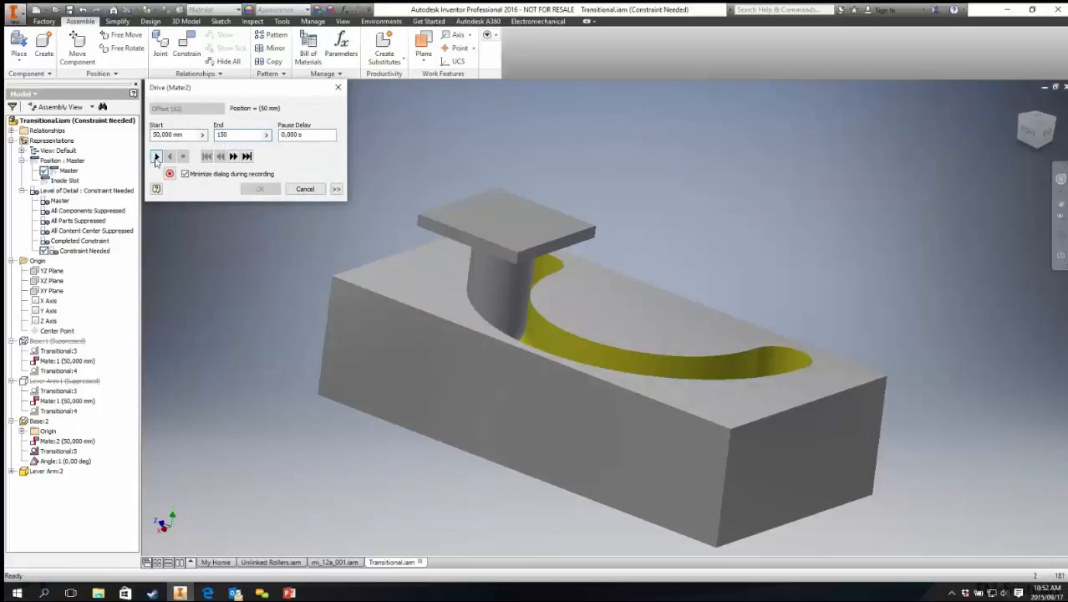
{"action": "left_click", "coordinate": [156, 157]}
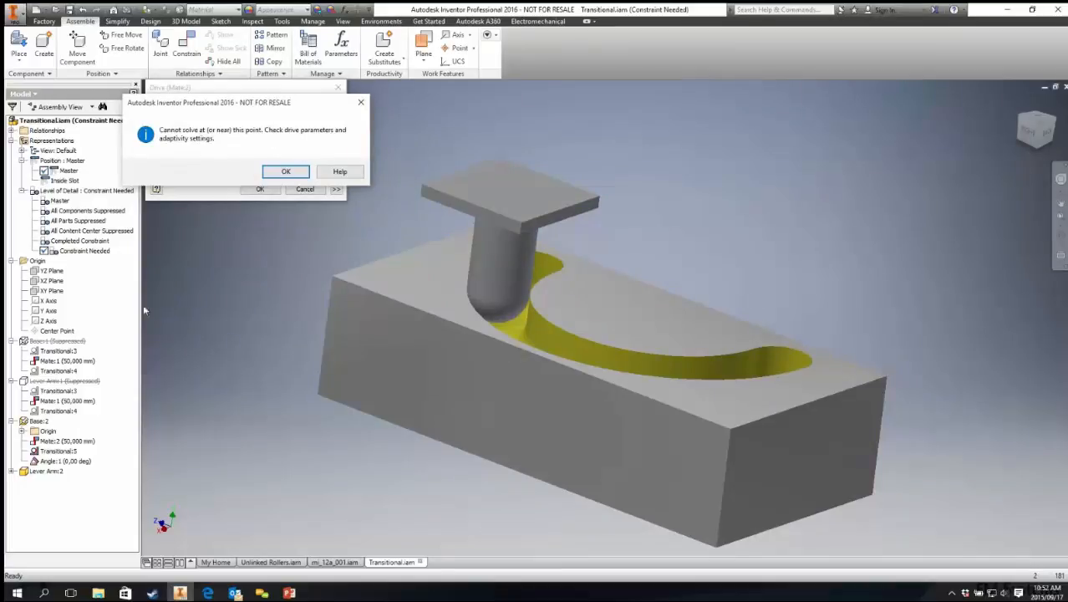
{"action": "left_click", "coordinate": [285, 171]}
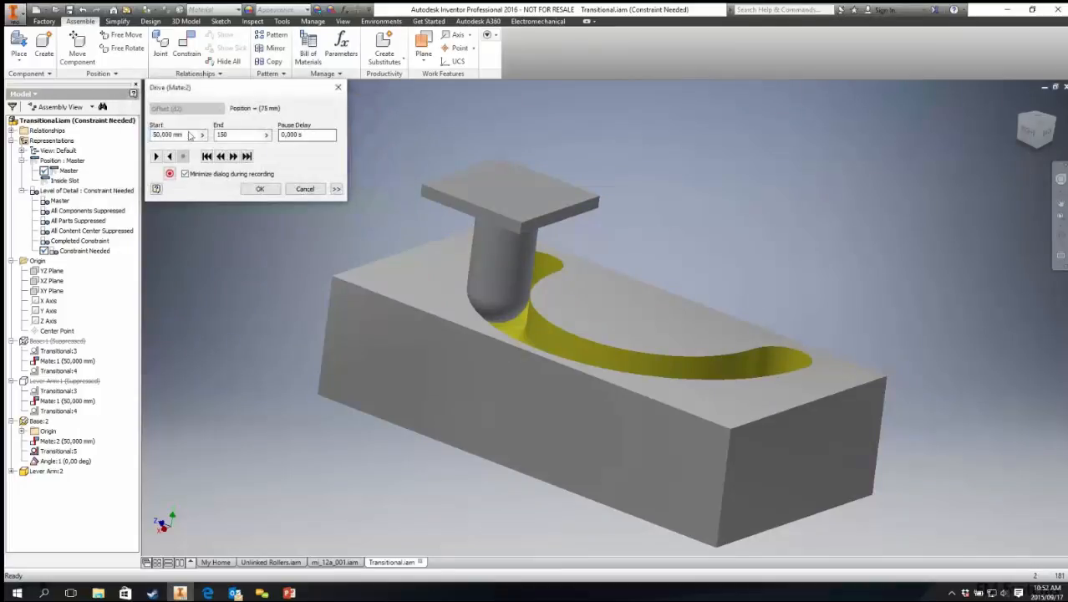
{"action": "left_click", "coordinate": [305, 189]}
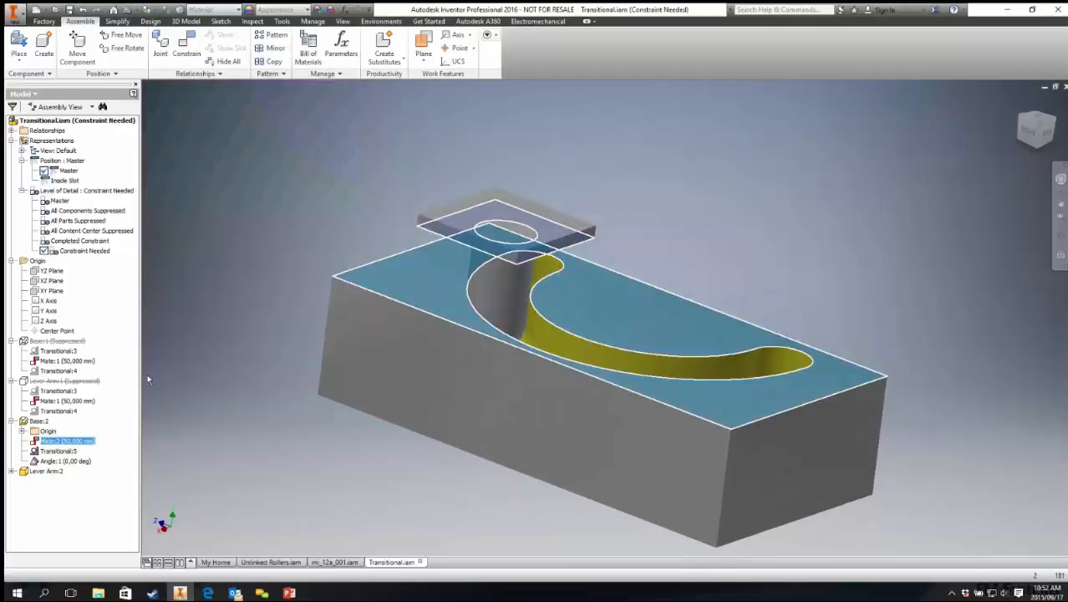
Step: Suppress Transitional:5 and drive Mate:2 between 50 mm and 150 mm, playing forward and in reverse
{"action": "right_click", "coordinate": [60, 451]}
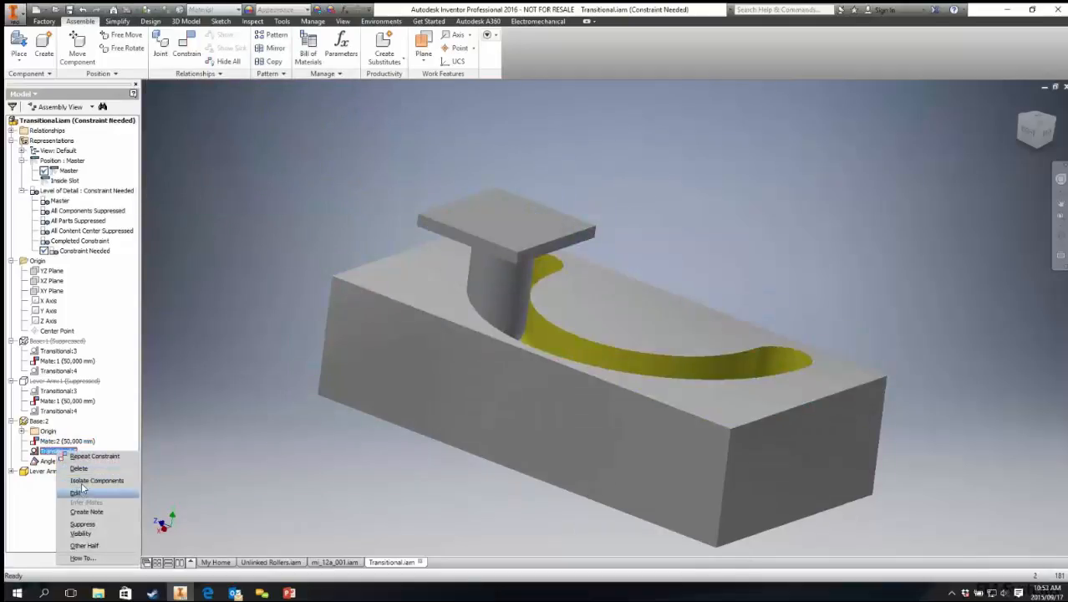
{"action": "left_click", "coordinate": [84, 524]}
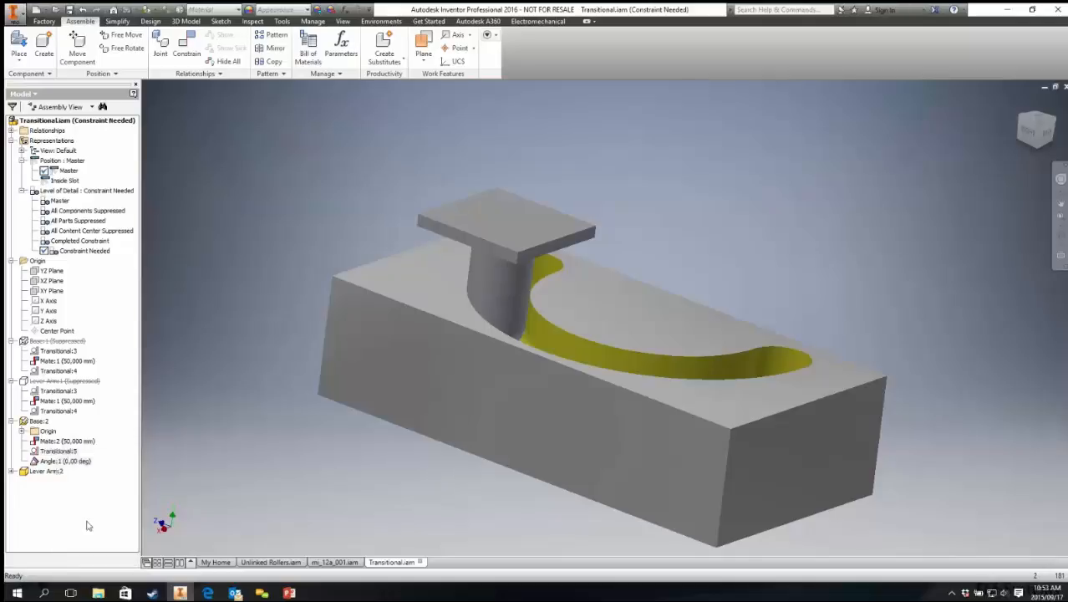
{"action": "right_click", "coordinate": [58, 440]}
{"action": "left_click", "coordinate": [76, 487]}
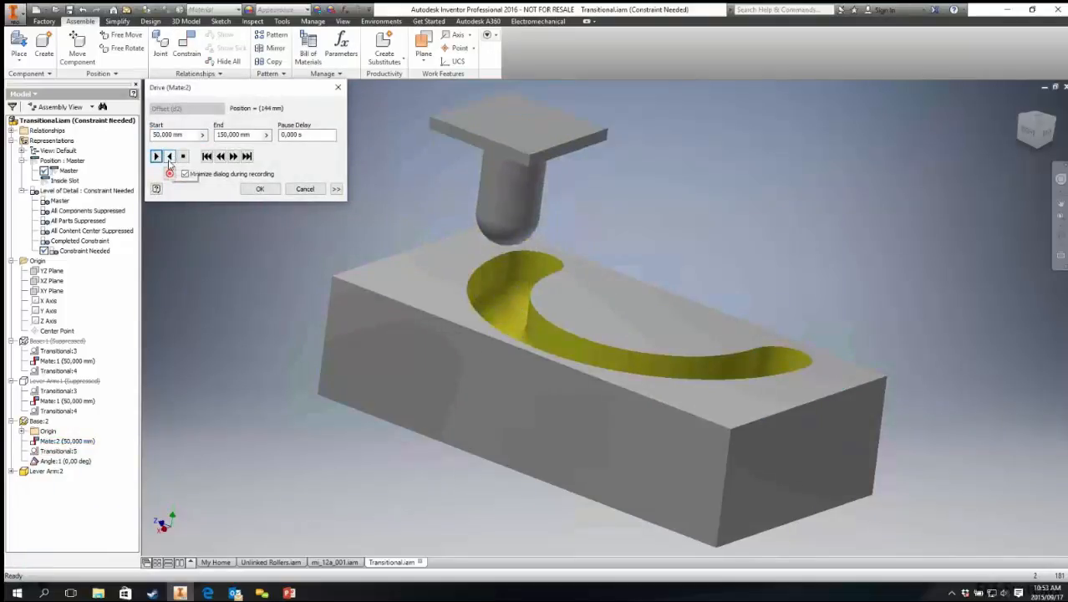
{"action": "left_click", "coordinate": [170, 157]}
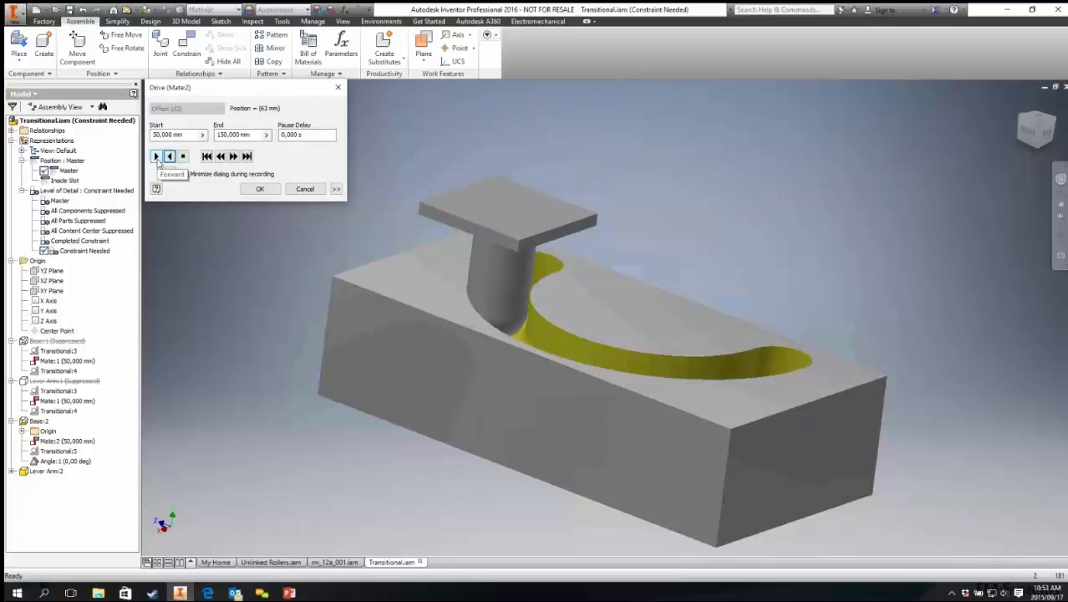
{"action": "left_click", "coordinate": [156, 157]}
{"action": "left_click", "coordinate": [170, 157]}
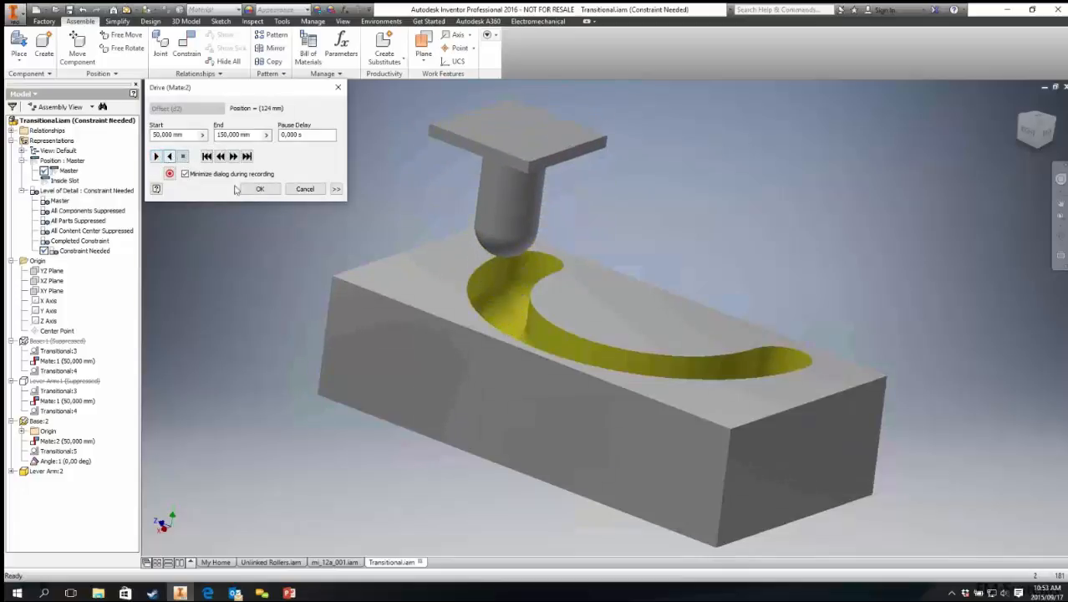
{"action": "left_click", "coordinate": [304, 189]}
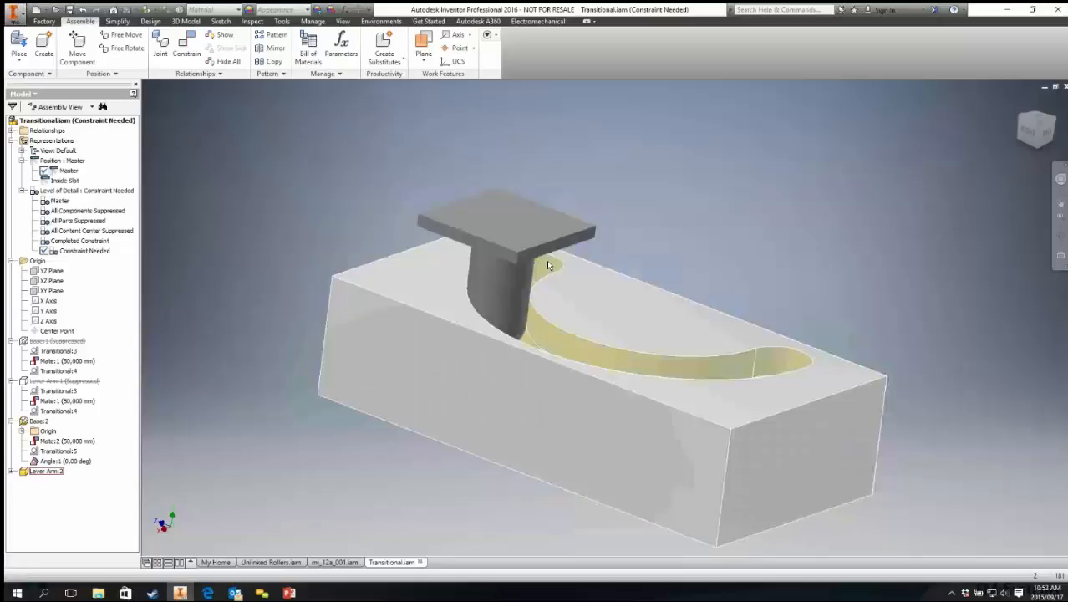
Step: Unsuppress the Transitional:5 constraint and drag the follower toward the base's far end
{"action": "right_click", "coordinate": [59, 451]}
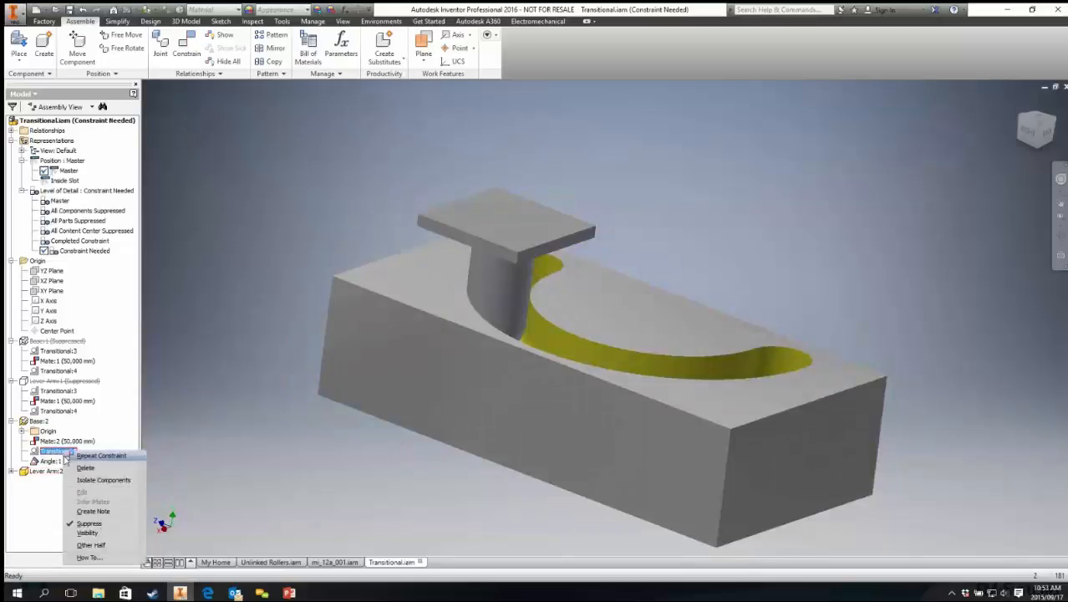
{"action": "left_click", "coordinate": [91, 524]}
{"action": "left_click_drag", "start_coordinate": [547, 253], "coordinate": [883, 292]}
{"action": "left_click", "coordinate": [515, 203]}
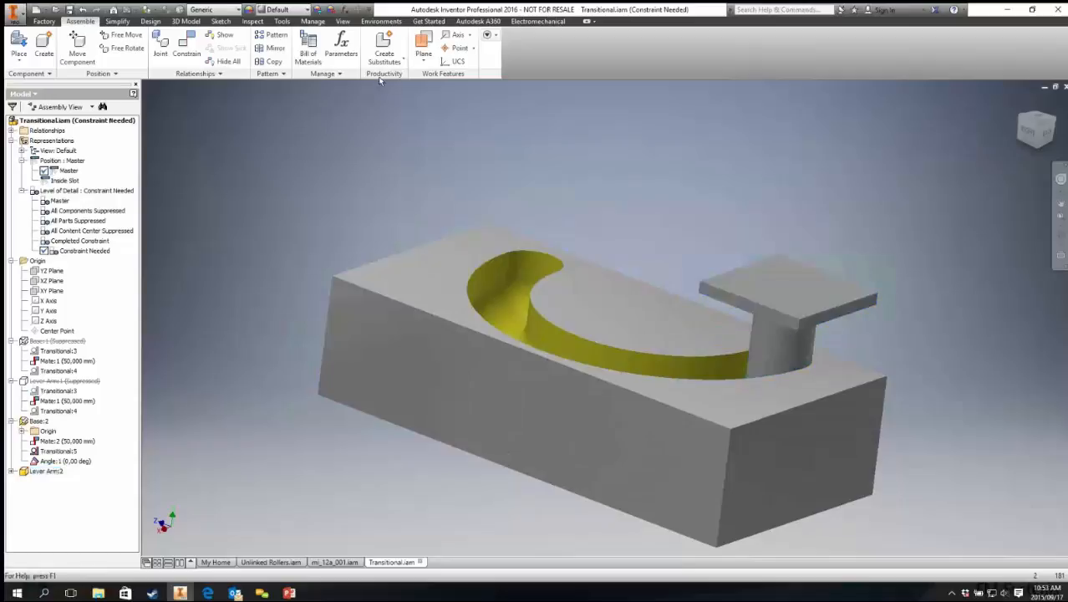
Step: Measure the distance between the follower's top plate edge and the base's end face, then close the measure tool
{"action": "key", "text": "m"}
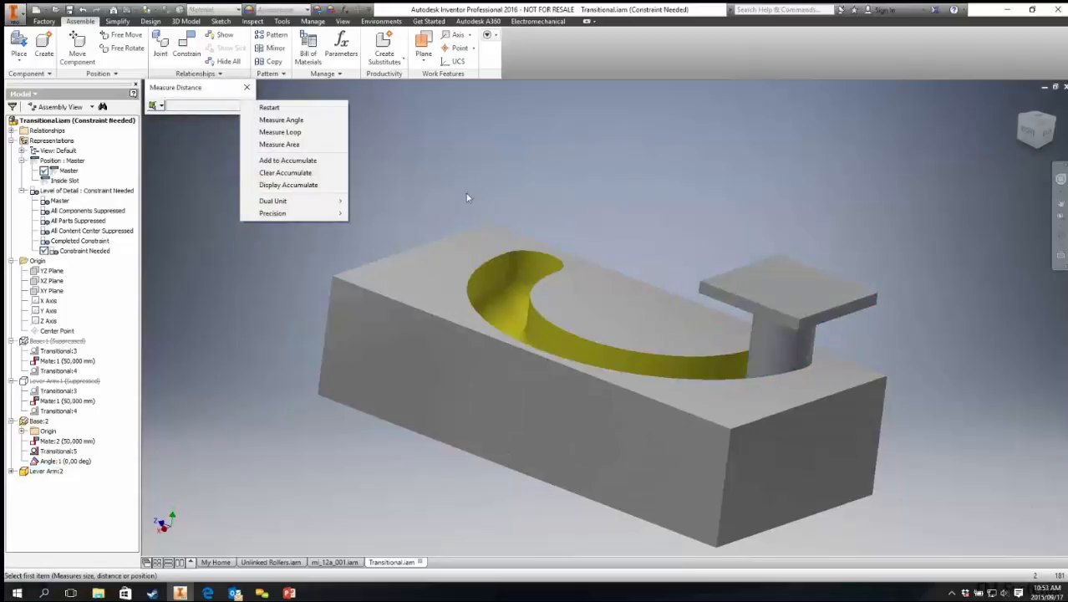
{"action": "left_click", "coordinate": [272, 108]}
{"action": "left_click", "coordinate": [835, 313]}
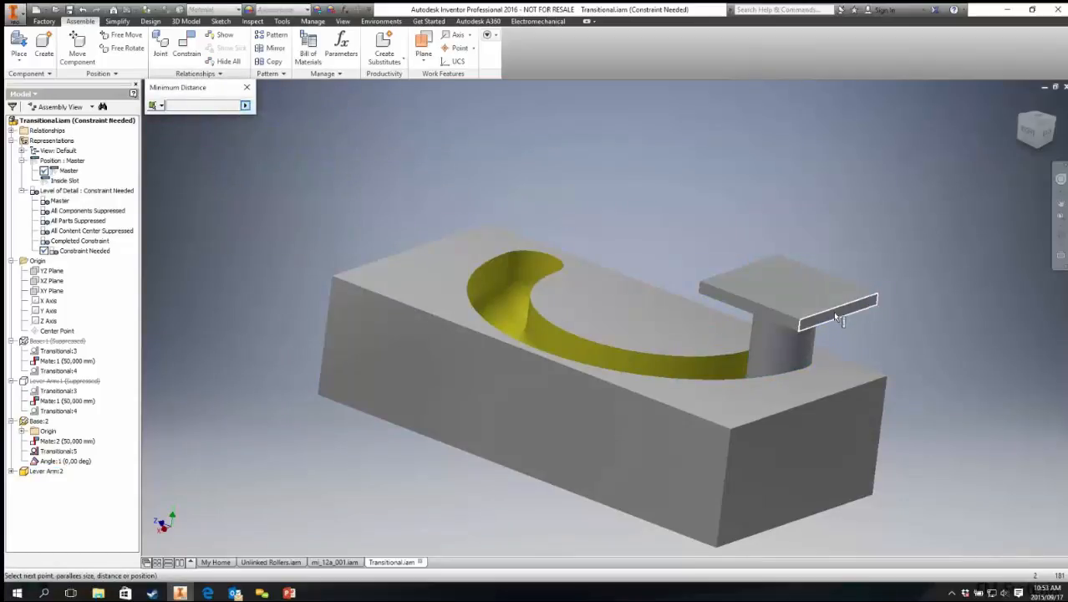
{"action": "left_click", "coordinate": [830, 431]}
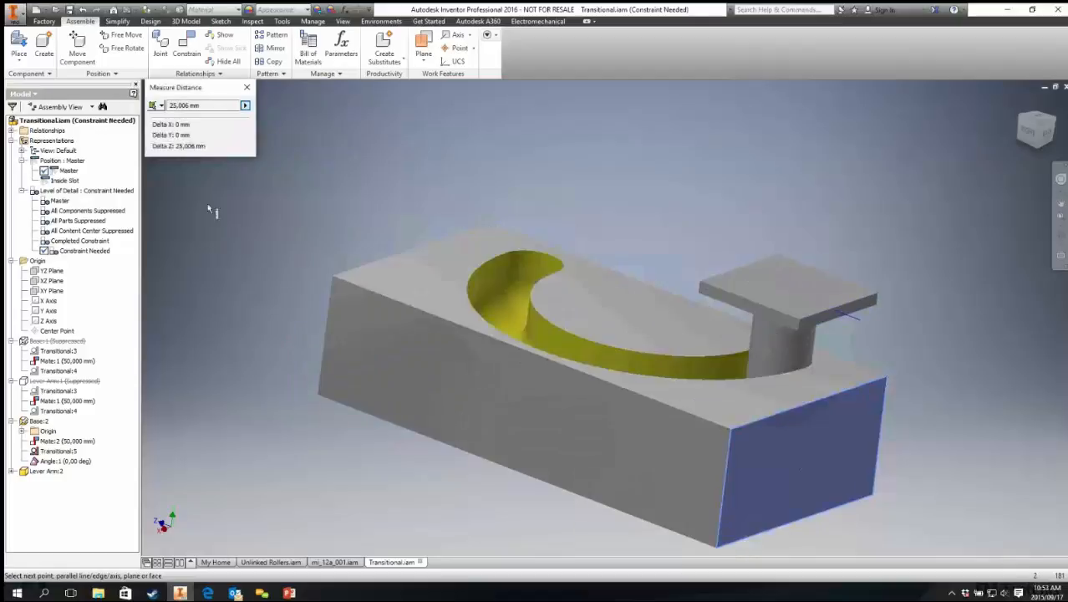
{"action": "left_click", "coordinate": [247, 88]}
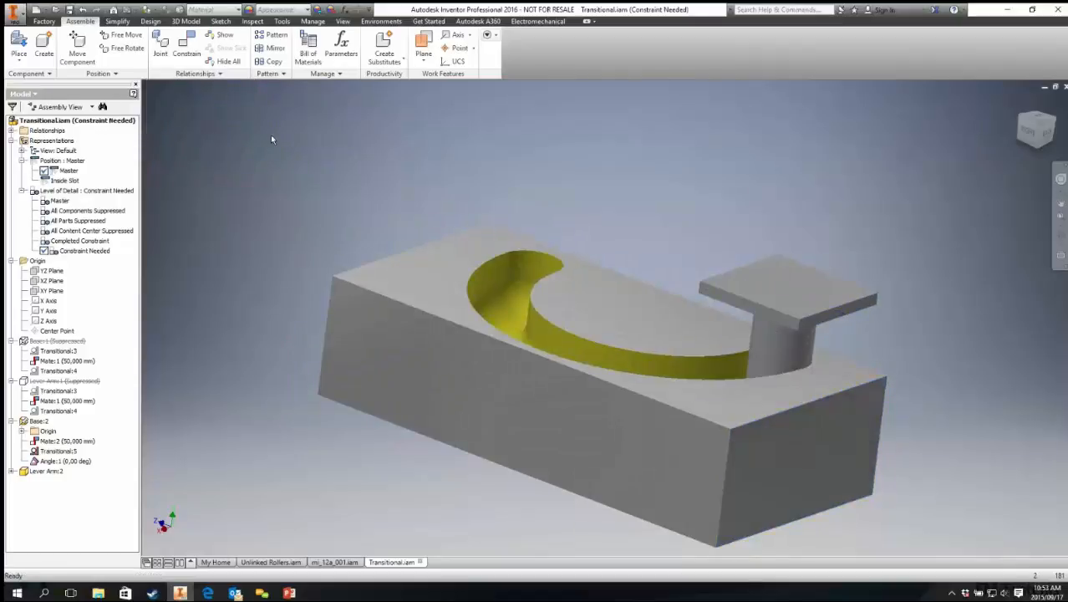
Step: Place a flush constraint between the follower's plate face and the base's end face
{"action": "left_click", "coordinate": [185, 46]}
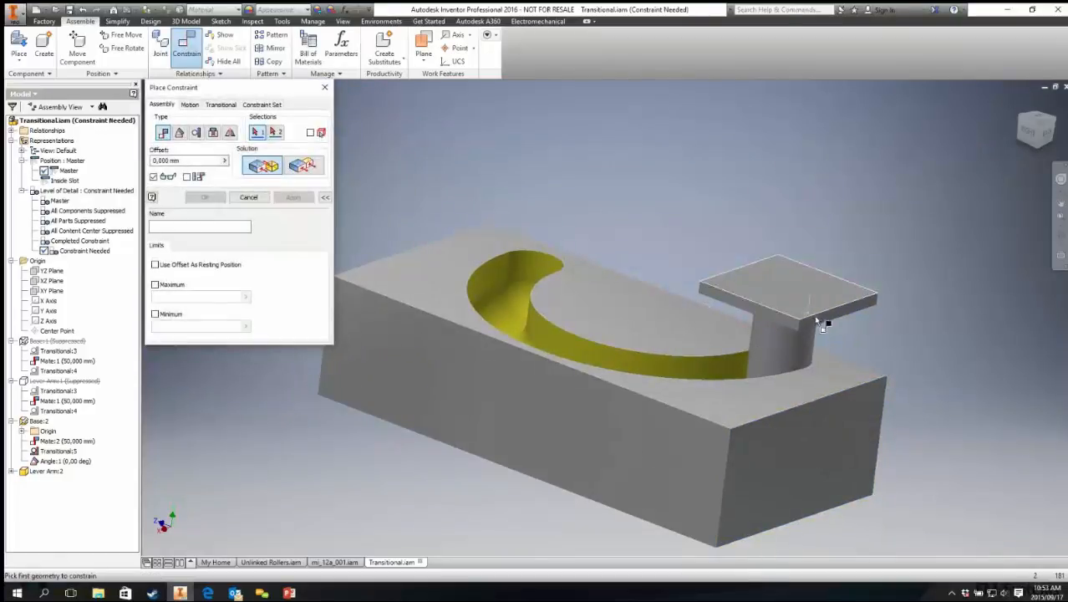
{"action": "left_click", "coordinate": [819, 319]}
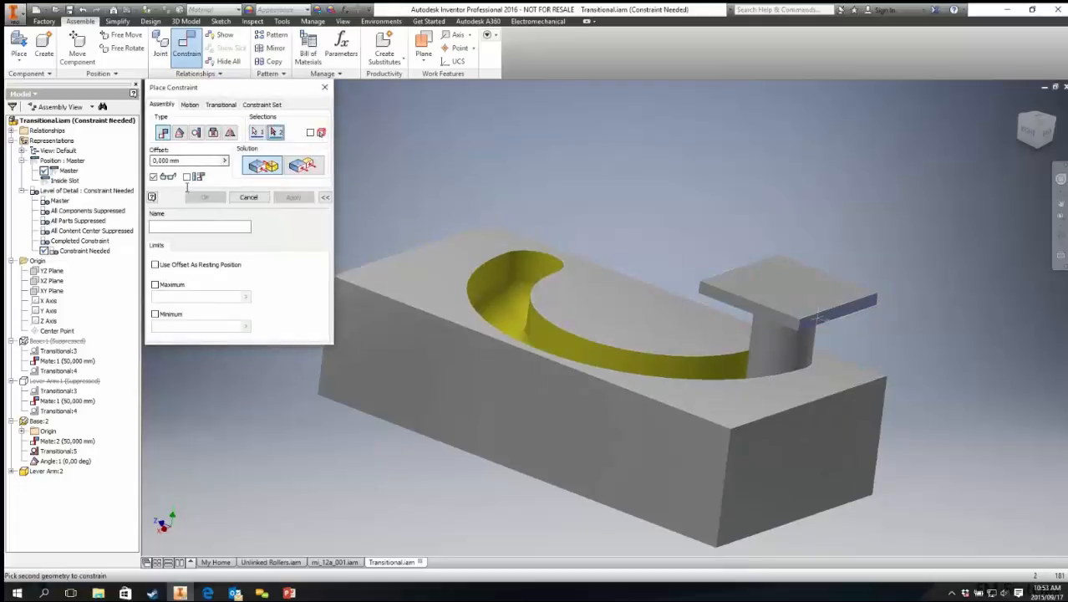
{"action": "left_click", "coordinate": [303, 165]}
{"action": "left_click", "coordinate": [820, 451]}
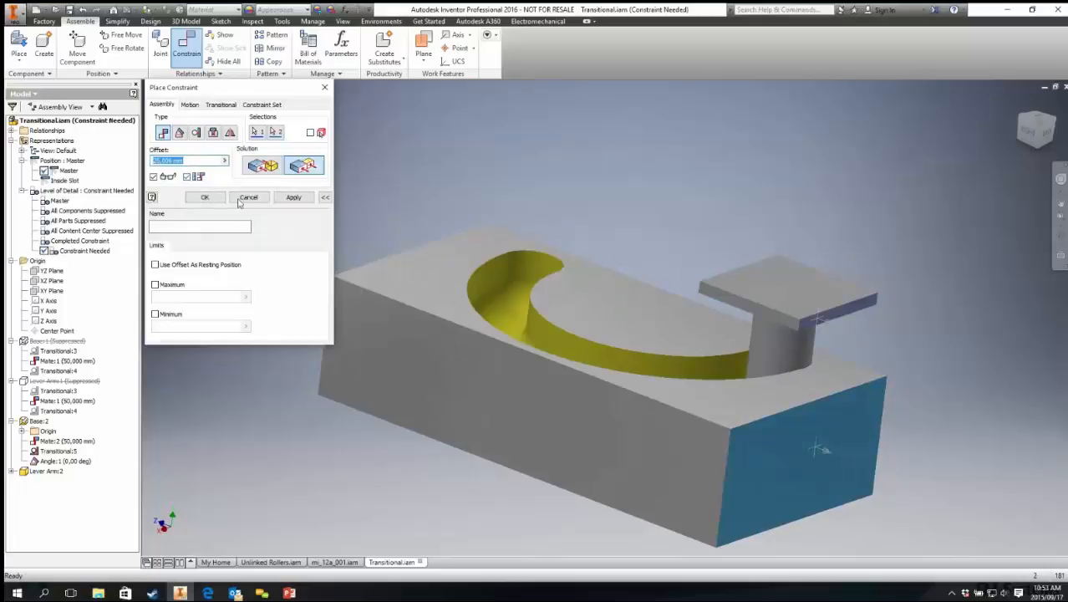
{"action": "left_click", "coordinate": [205, 196]}
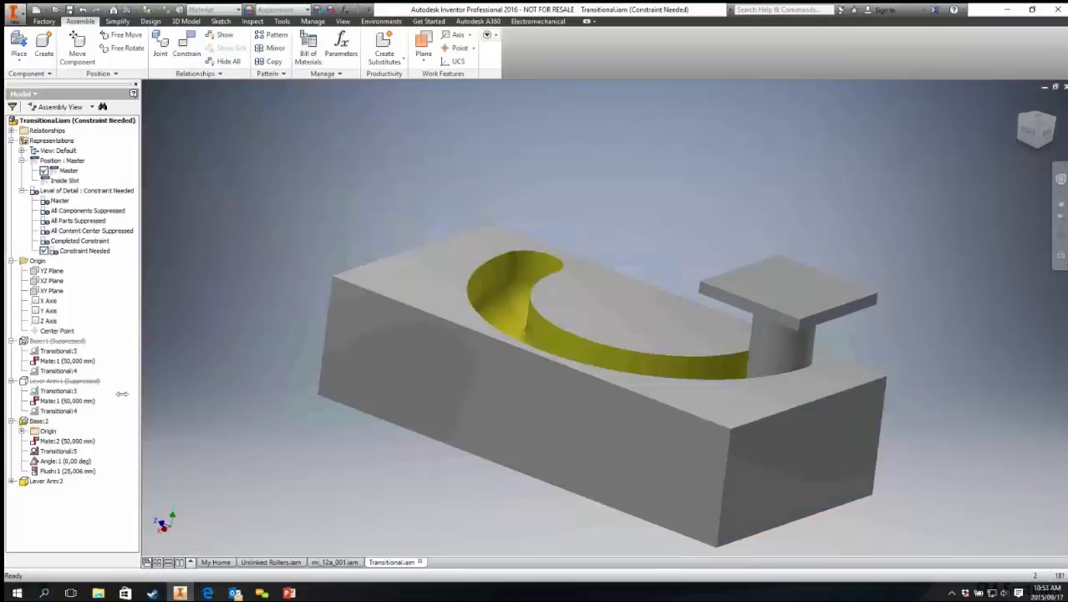
Step: Drive the new Flush:1 constraint with an end value of 80 mm and play it forward
{"action": "right_click", "coordinate": [65, 472]}
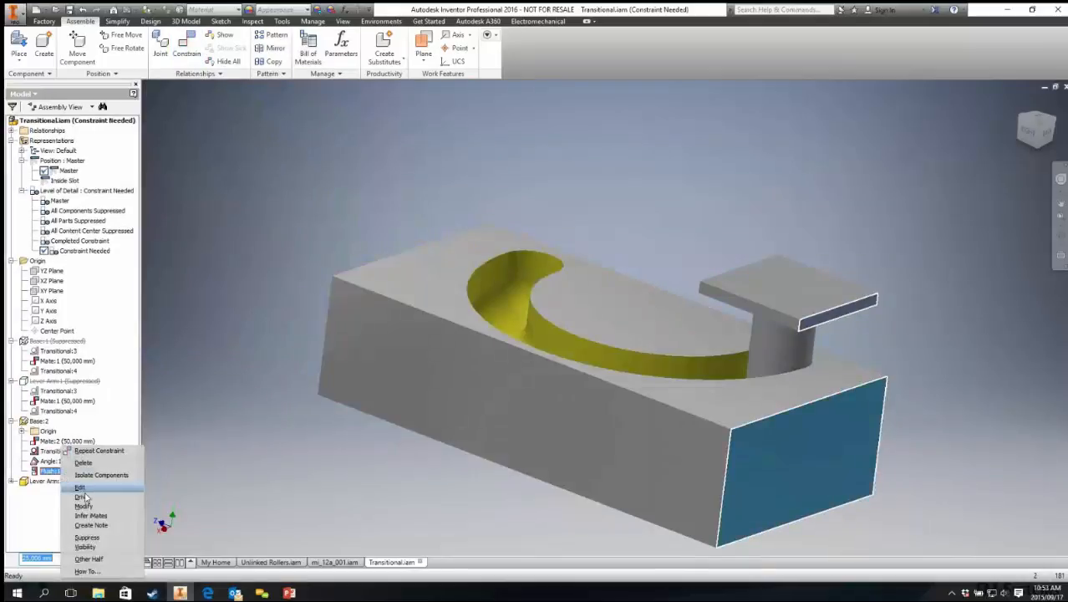
{"action": "left_click", "coordinate": [81, 496]}
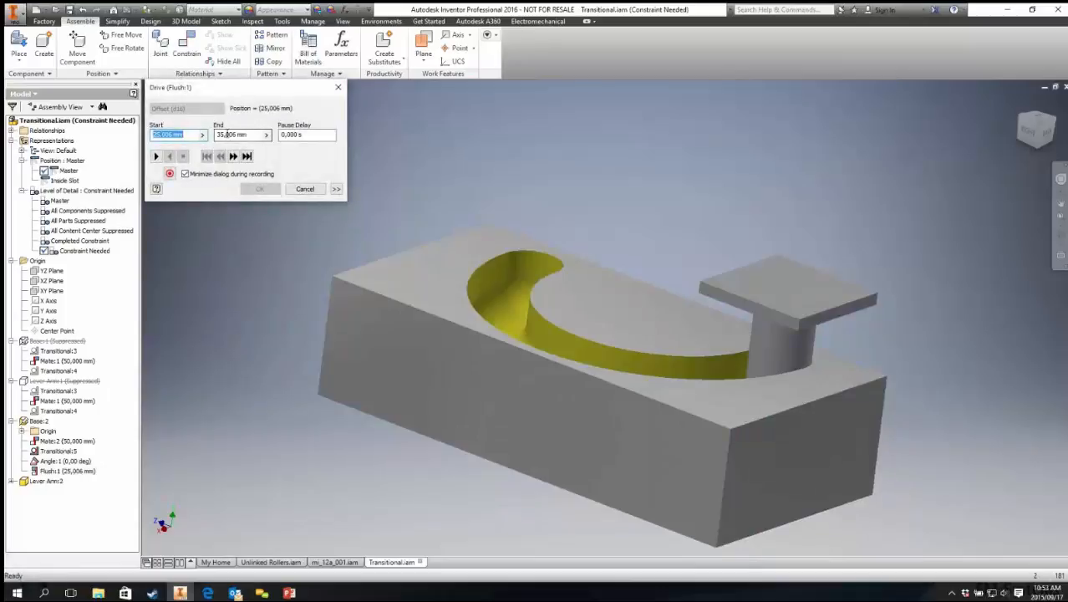
{"action": "left_click", "coordinate": [156, 157]}
{"action": "left_click", "coordinate": [254, 137]}
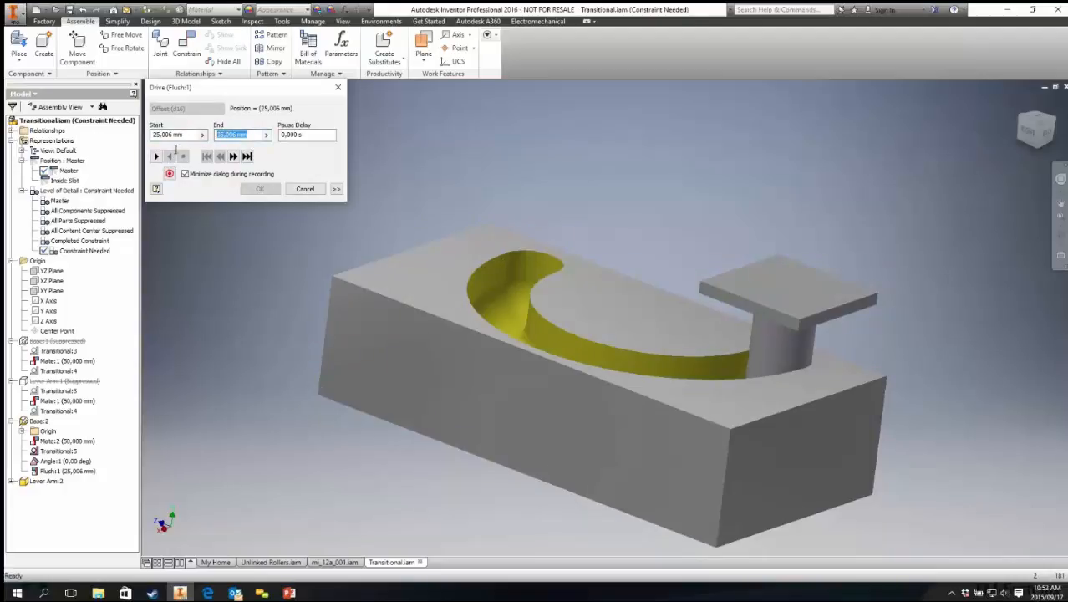
{"action": "type", "text": "80"}
{"action": "left_click", "coordinate": [157, 156]}
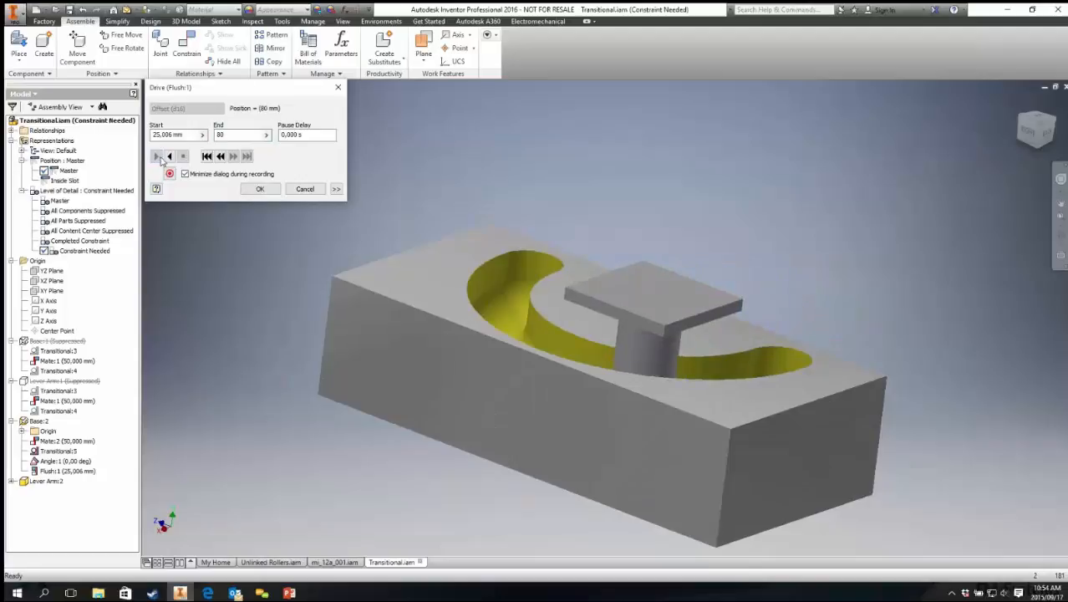
Step: Play the Flush:1 drive in reverse and forward again
{"action": "left_click", "coordinate": [170, 157]}
{"action": "middle_click_drag", "start_coordinate": [553, 277], "coordinate": [642, 320], "text": "shift"}
{"action": "left_click", "coordinate": [158, 157]}
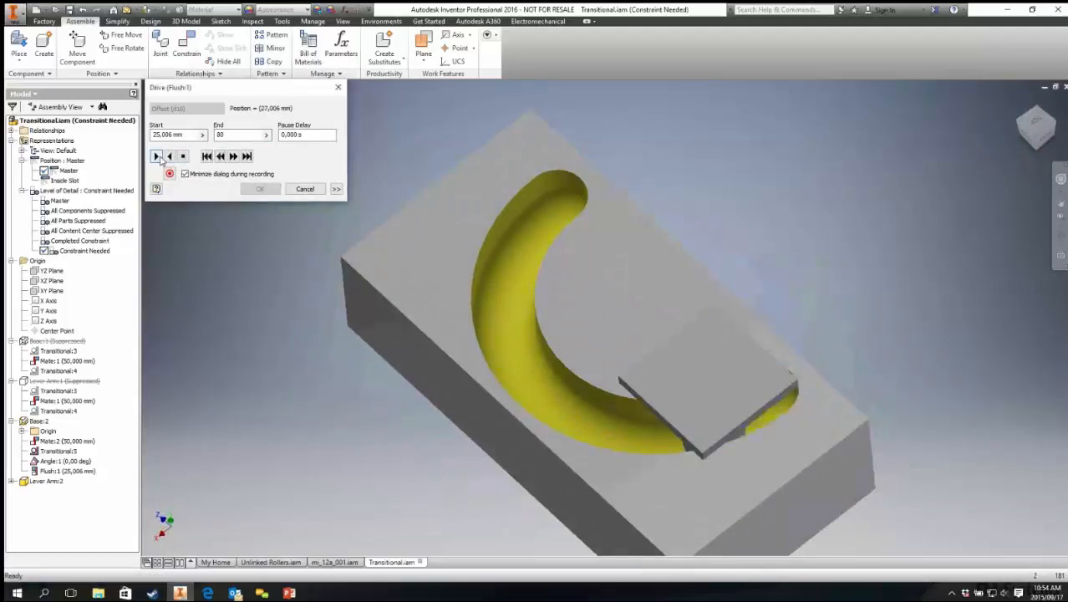
{"action": "left_click", "coordinate": [170, 157]}
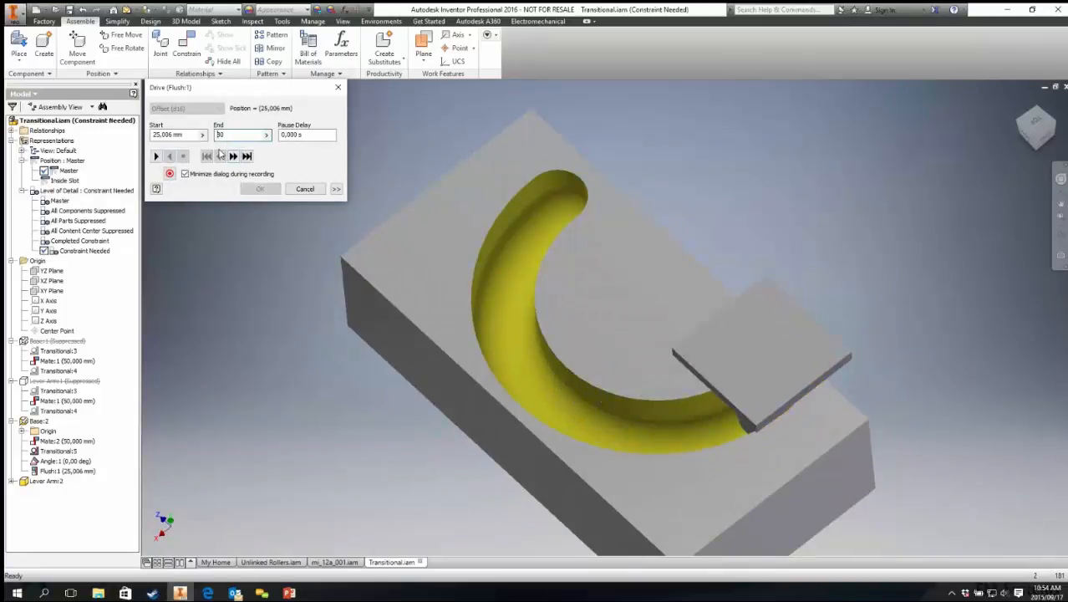
Step: Try driving Flush:1 to end values of 180 mm and 280 mm, dismissing the error message
{"action": "type", "text": "1"}
{"action": "left_click", "coordinate": [157, 157]}
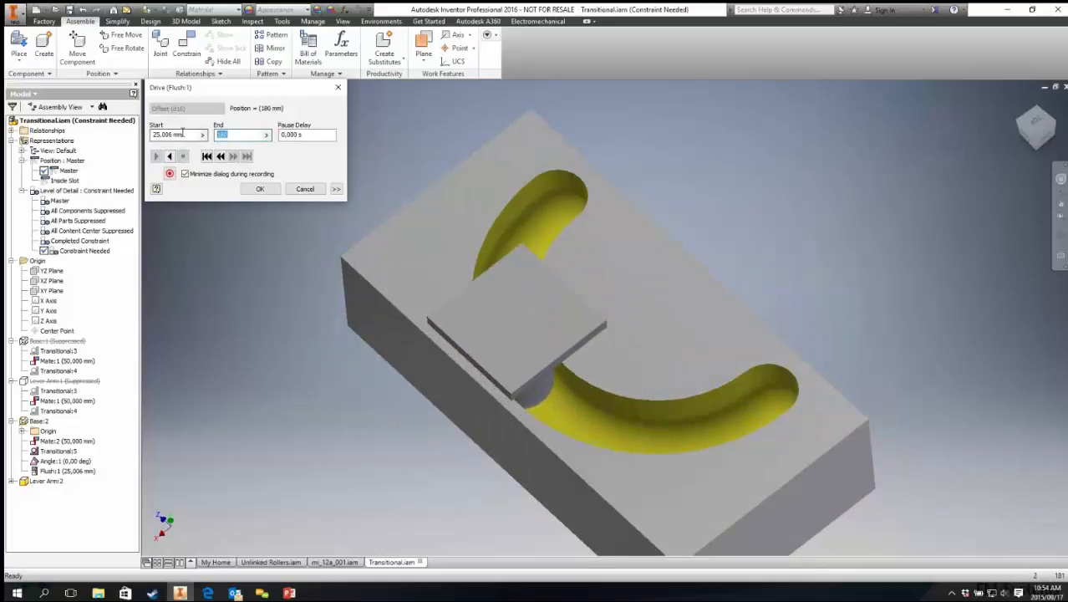
{"action": "type", "text": "280"}
{"action": "left_click", "coordinate": [156, 157]}
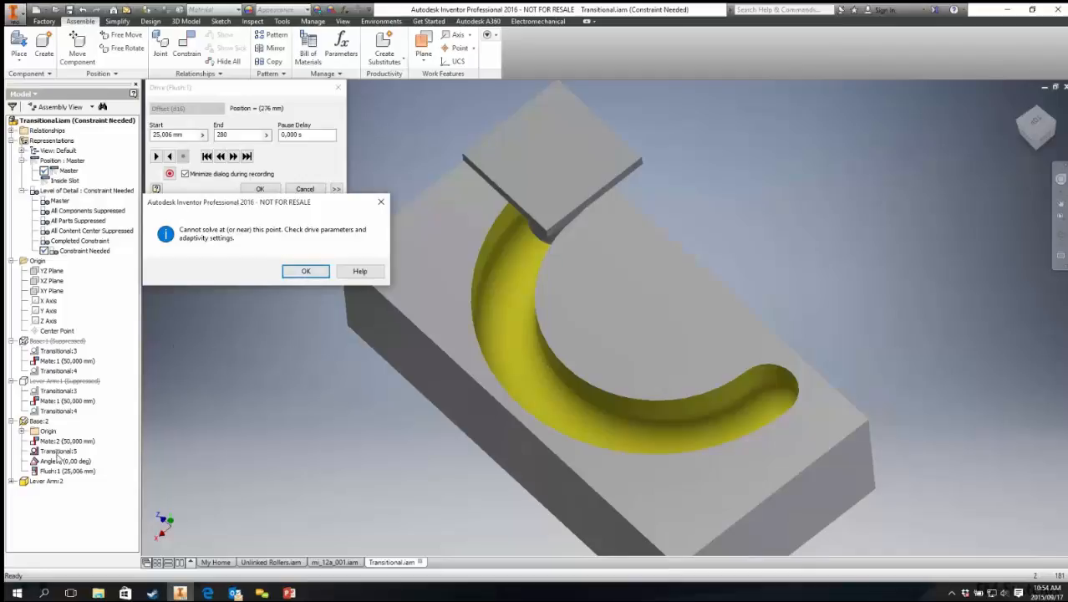
{"action": "left_click", "coordinate": [307, 271]}
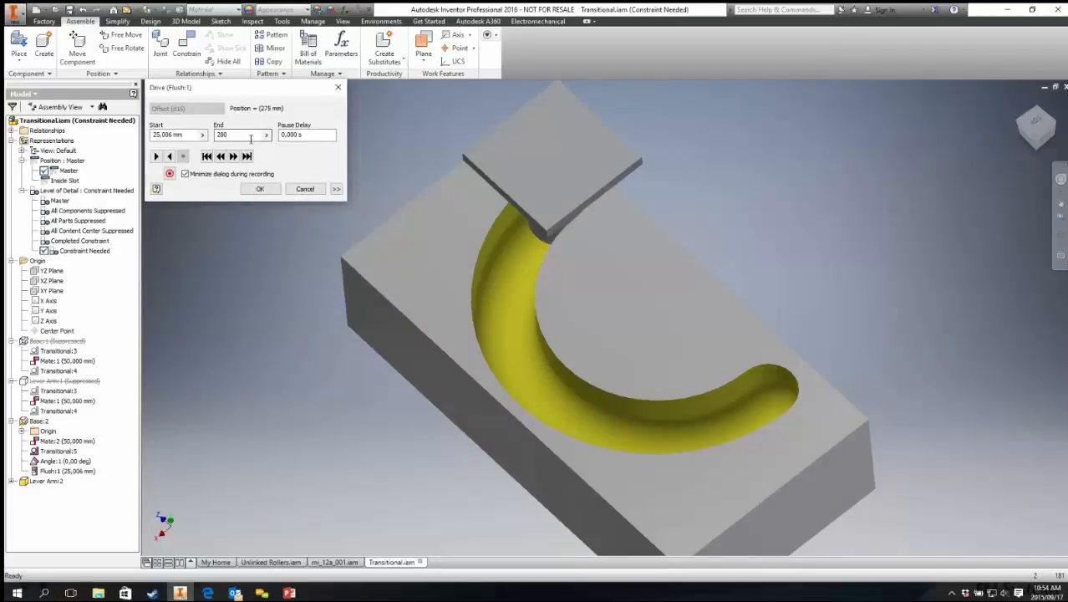
Step: Set the drive end to 275 mm, play it in reverse and forward, then cancel the drive dialog
{"action": "type", "text": "275"}
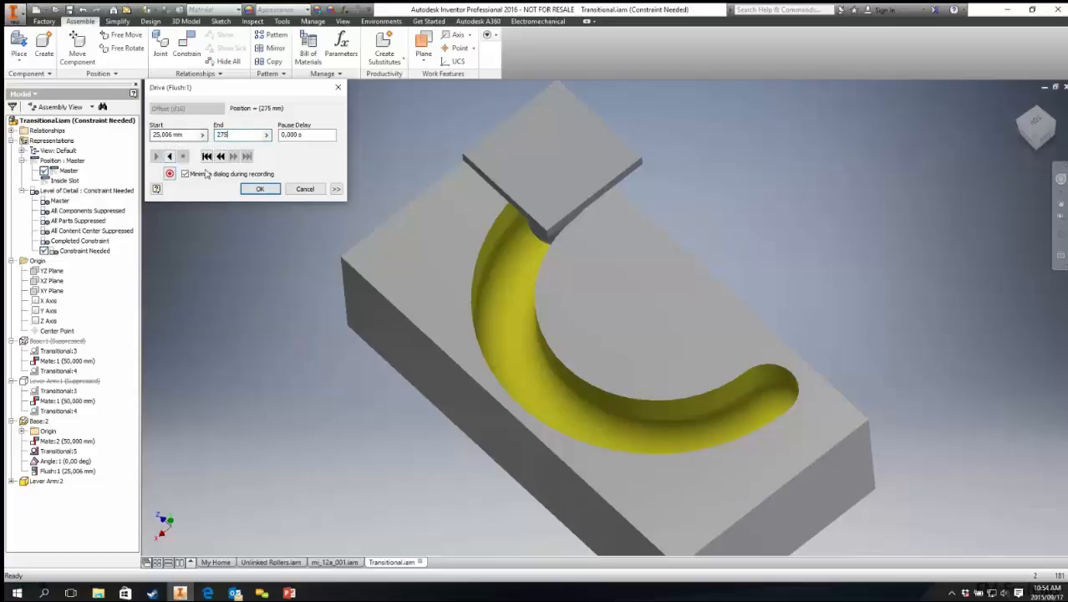
{"action": "left_click", "coordinate": [169, 157]}
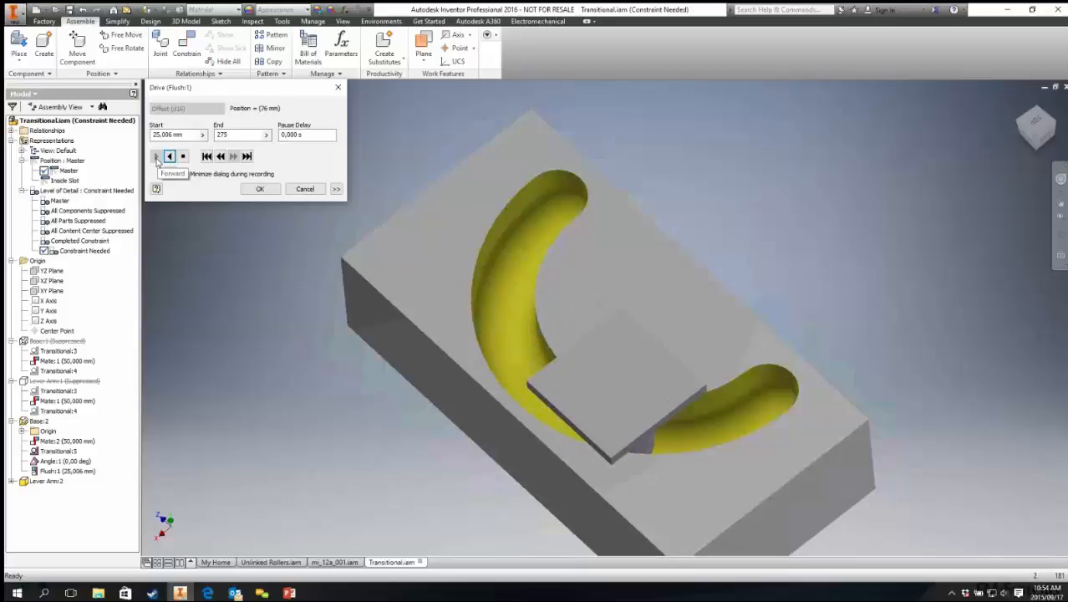
{"action": "left_click", "coordinate": [156, 157]}
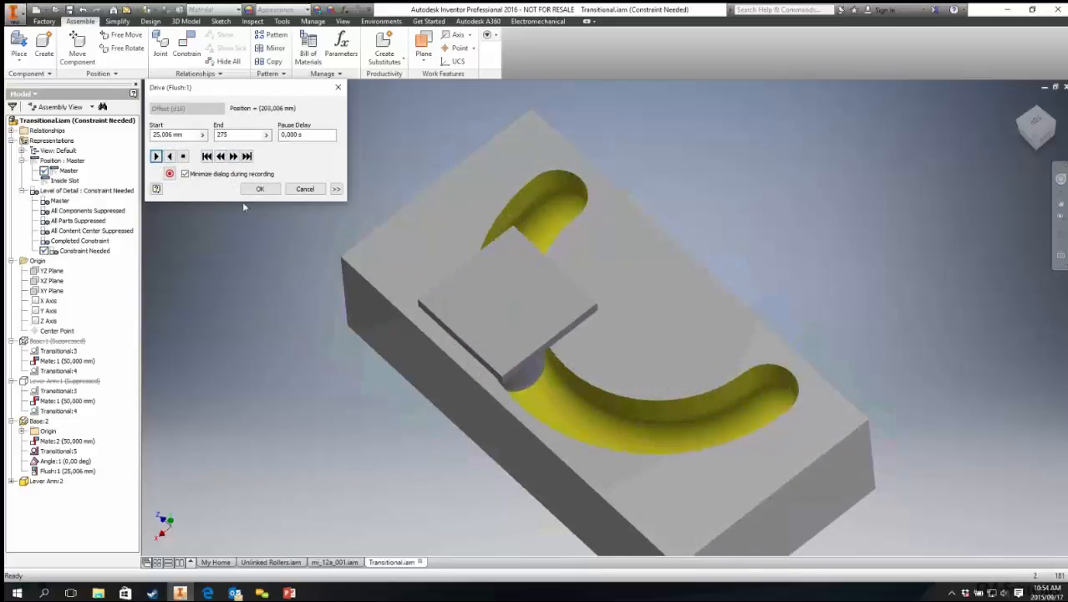
{"action": "left_click", "coordinate": [305, 189]}
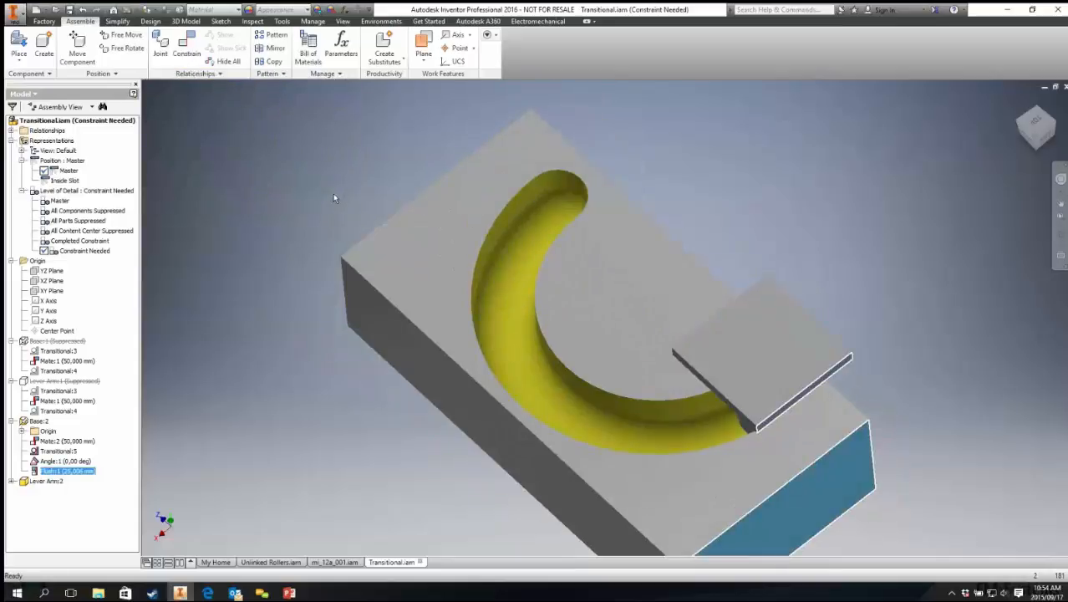
Step: Switch to the slide presentation and advance to the next Drive Constraints slide
{"action": "key", "text": "alt+Tab"}
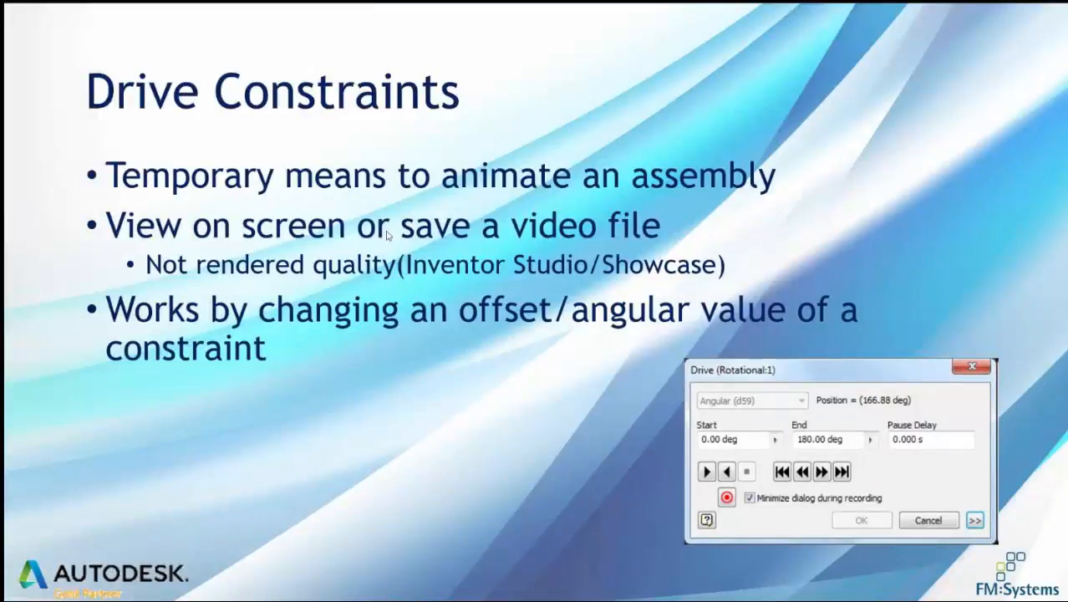
{"action": "left_click", "coordinate": [387, 236]}
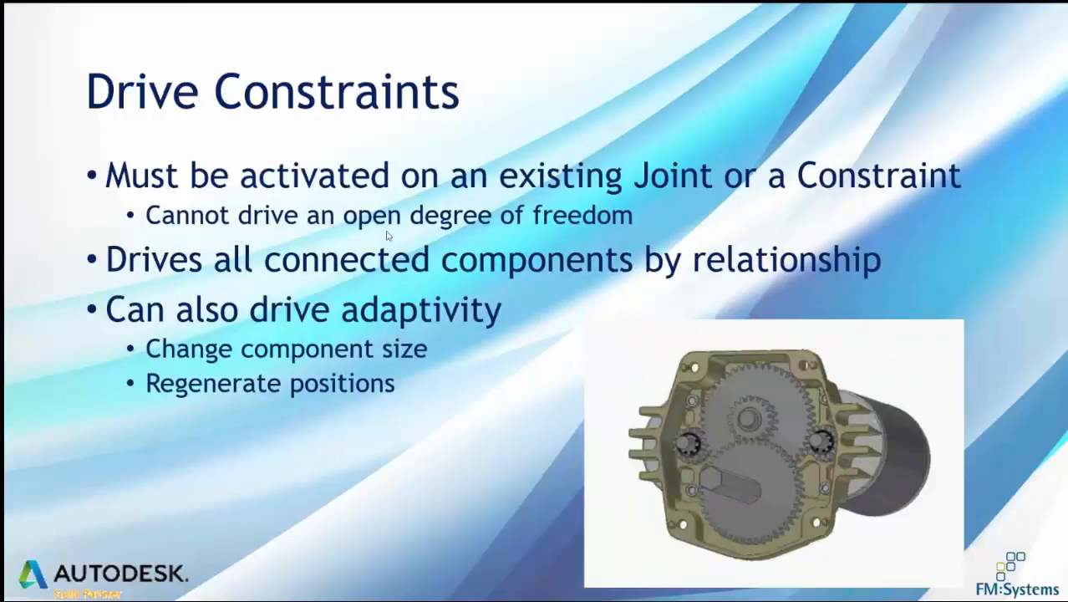
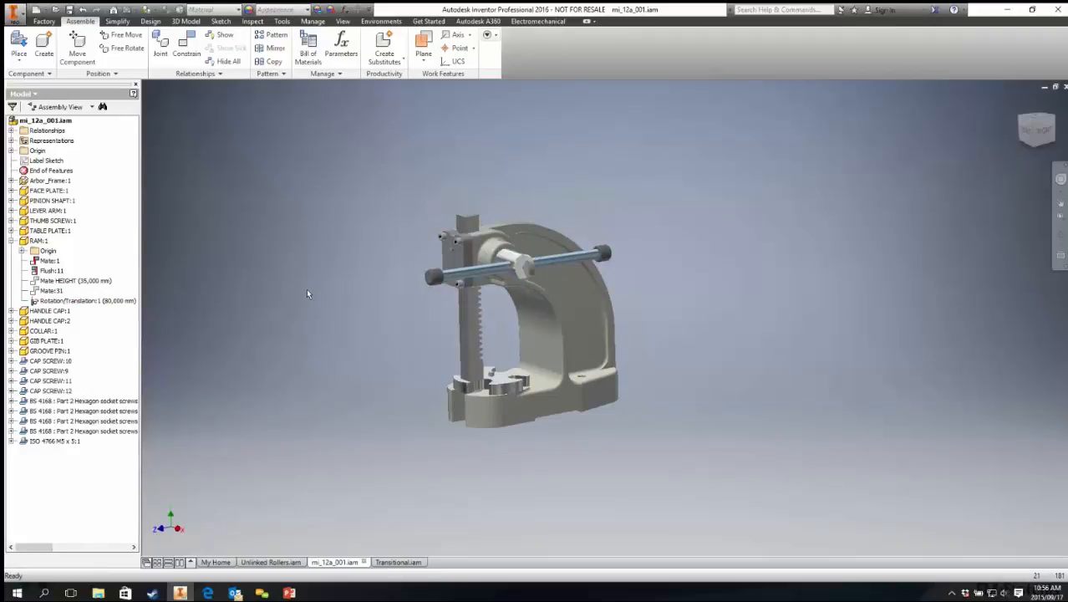
Step: Add the table plate at the base of the ram to the contact set
{"action": "scroll", "coordinate": [468, 351], "scroll_direction": "down", "scroll_amount": 5}
{"action": "left_click", "coordinate": [541, 313]}
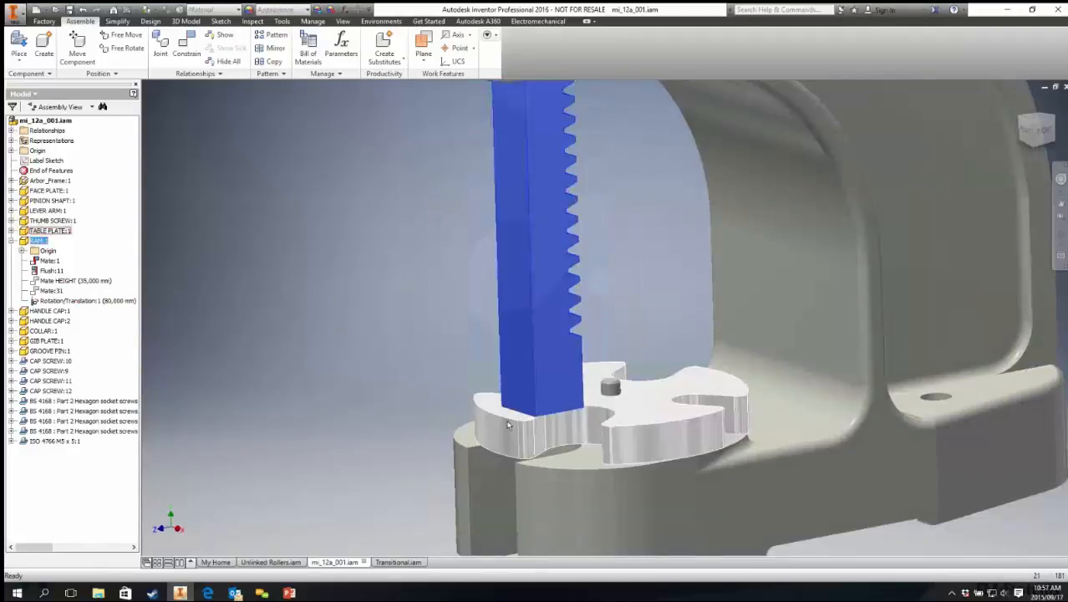
{"action": "left_click", "coordinate": [505, 425], "text": "ctrl"}
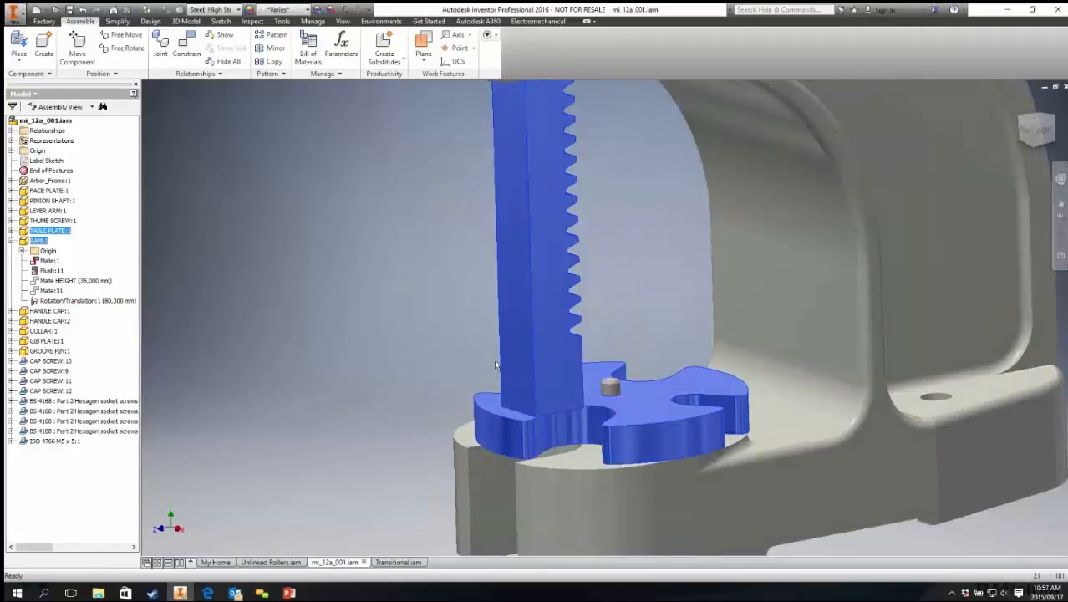
{"action": "right_click", "coordinate": [530, 287]}
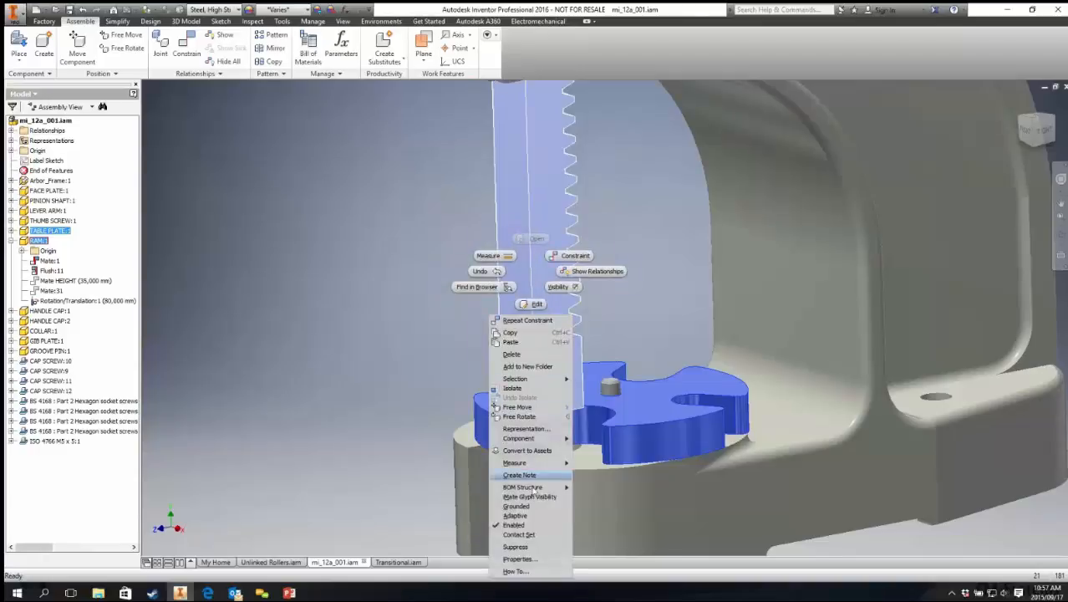
{"action": "left_click", "coordinate": [522, 534]}
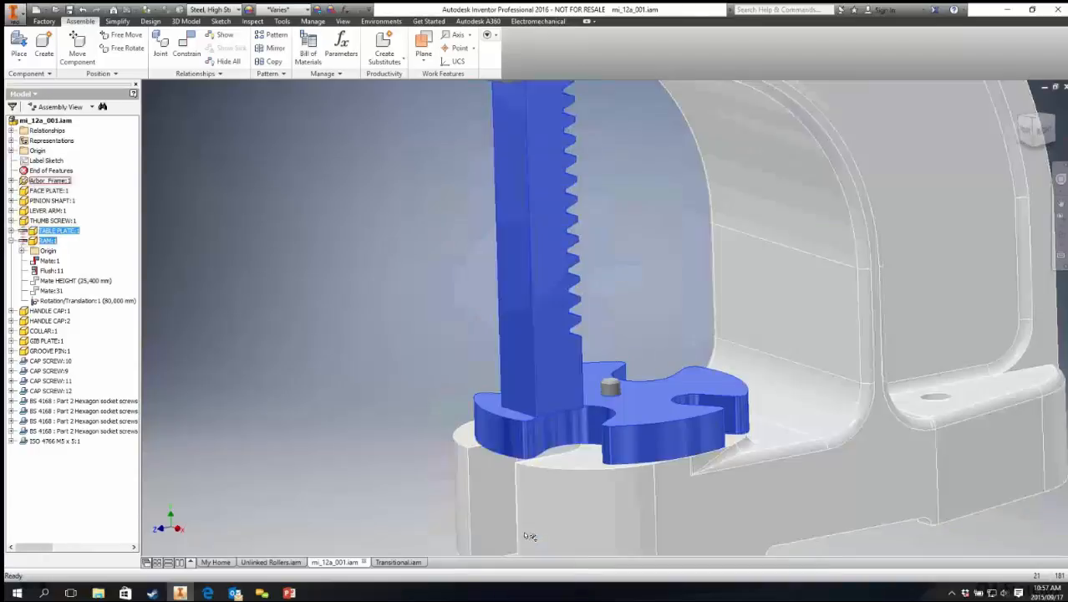
Step: Drag the ram towards the table plate and activate the Contact Solver
{"action": "left_click", "coordinate": [364, 289]}
{"action": "left_click_drag", "start_coordinate": [563, 360], "coordinate": [544, 343]}
{"action": "left_click_drag", "start_coordinate": [544, 338], "coordinate": [534, 306]}
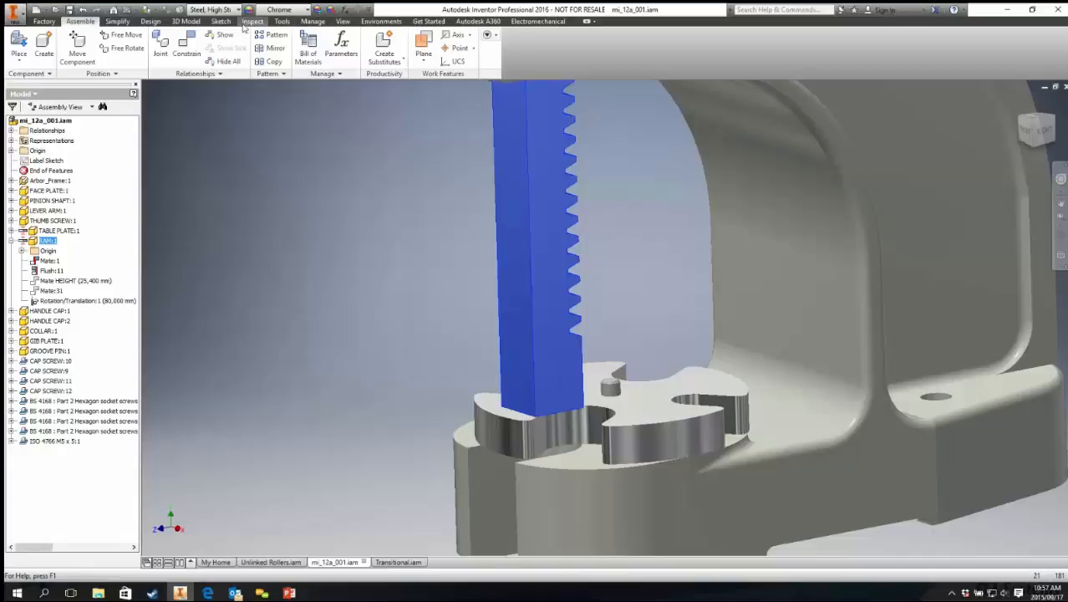
{"action": "left_click", "coordinate": [251, 22]}
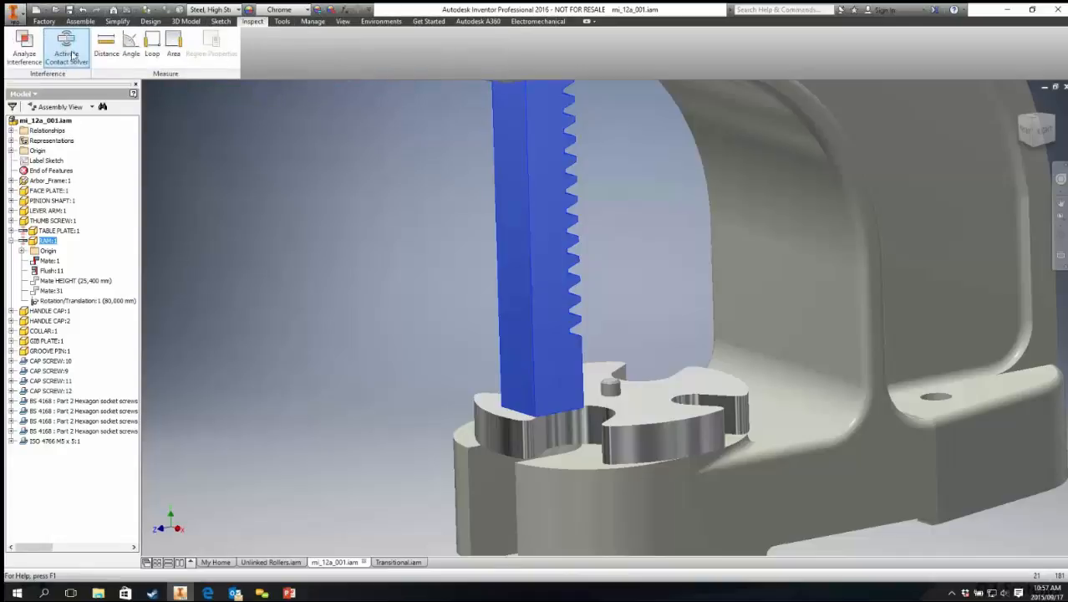
{"action": "left_click", "coordinate": [72, 67]}
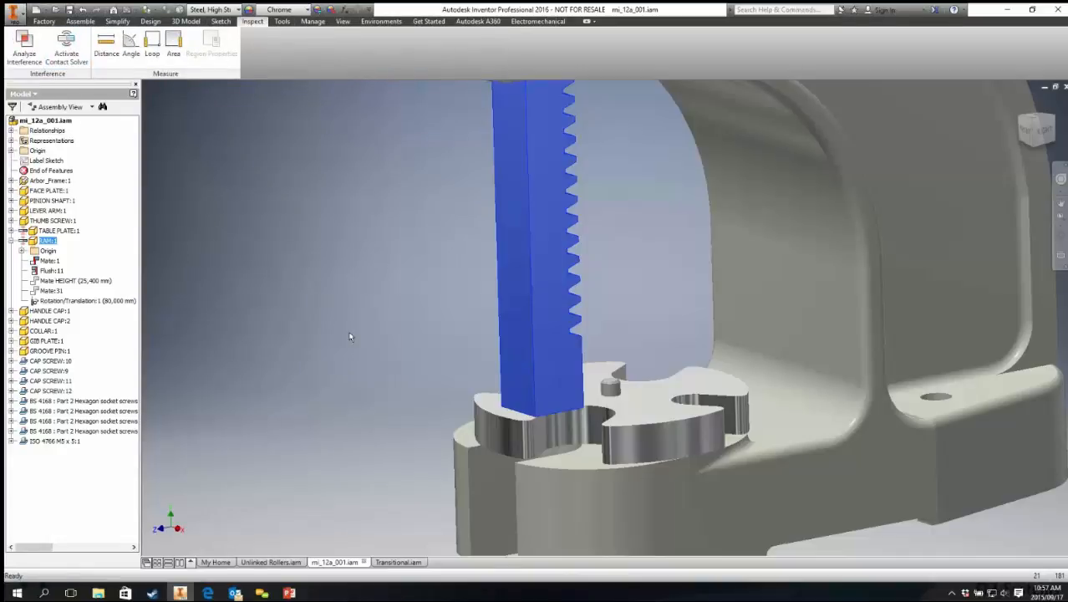
Step: Drag the ram up and down to test its contact with the table plate
{"action": "left_click_drag", "start_coordinate": [509, 217], "coordinate": [444, 164]}
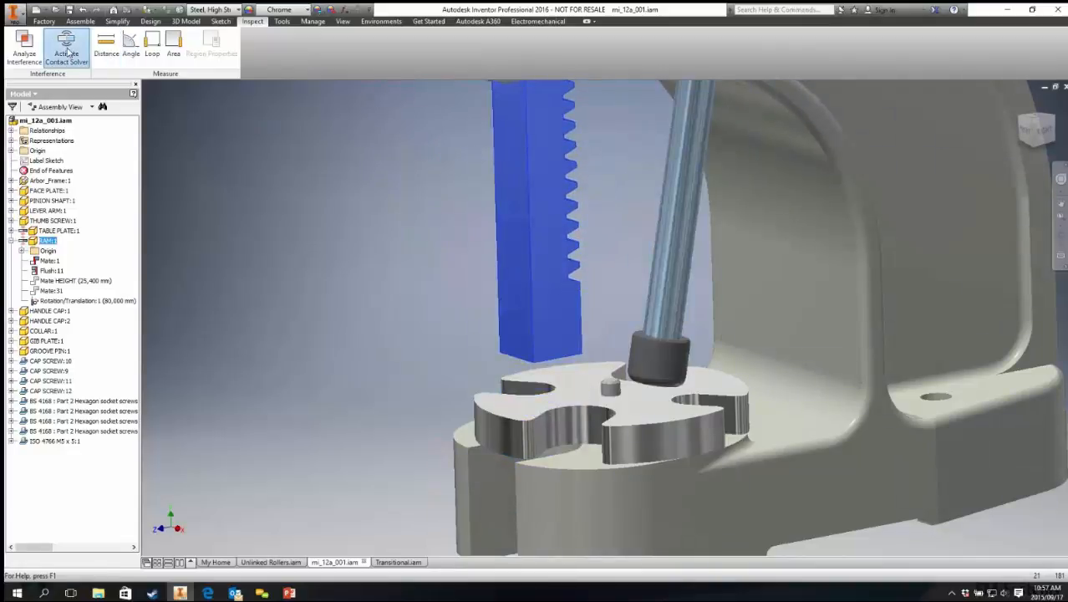
{"action": "left_click_drag", "start_coordinate": [549, 257], "coordinate": [531, 371]}
{"action": "scroll", "coordinate": [531, 359], "scroll_direction": "up", "scroll_amount": 5}
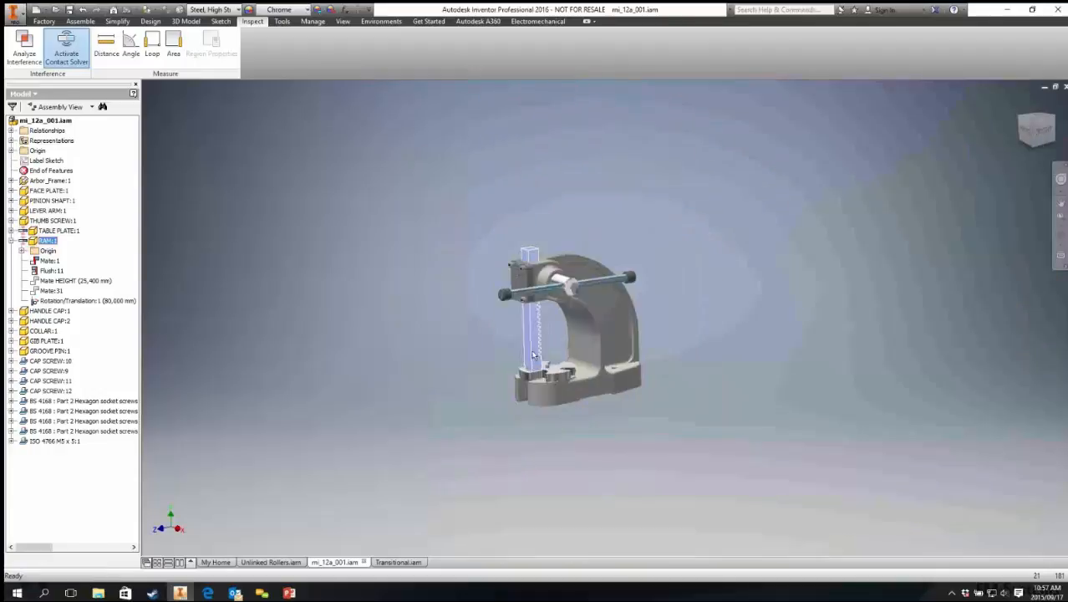
{"action": "scroll", "coordinate": [533, 337], "scroll_direction": "down", "scroll_amount": 2}
Step: Window-select the whole arbor press assembly and add all its components to the contact set
{"action": "left_click_drag", "start_coordinate": [691, 95], "coordinate": [503, 536]}
{"action": "right_click", "coordinate": [545, 359]}
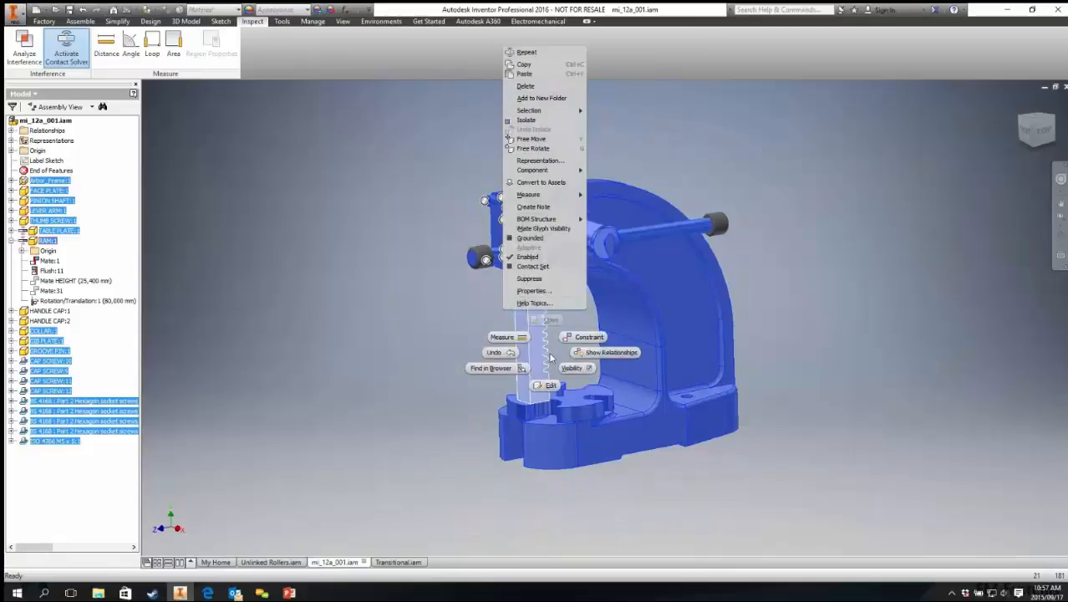
{"action": "left_click", "coordinate": [534, 267]}
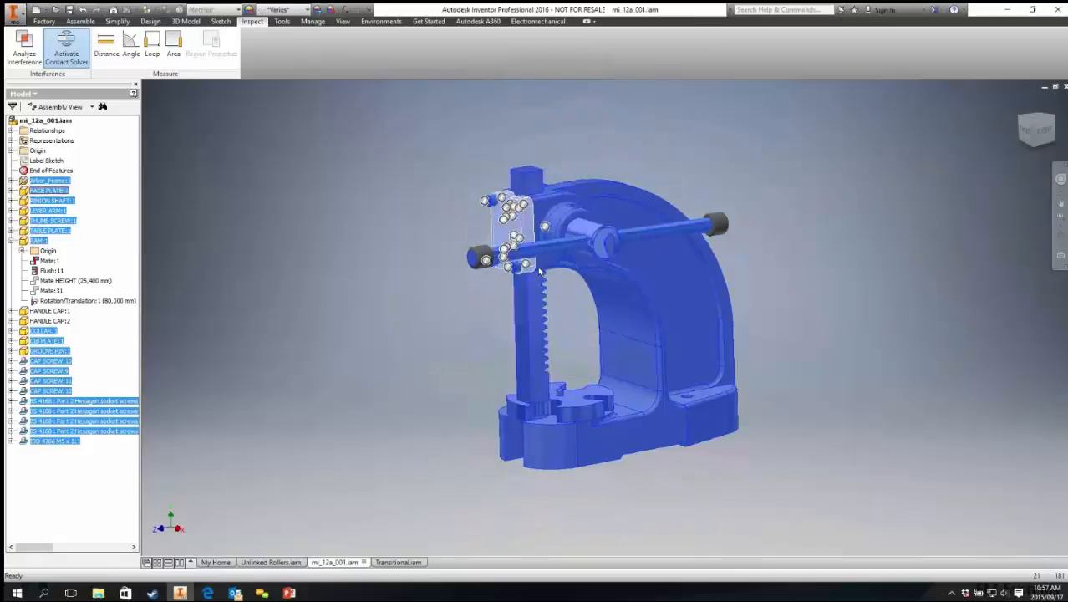
{"action": "right_click", "coordinate": [534, 316]}
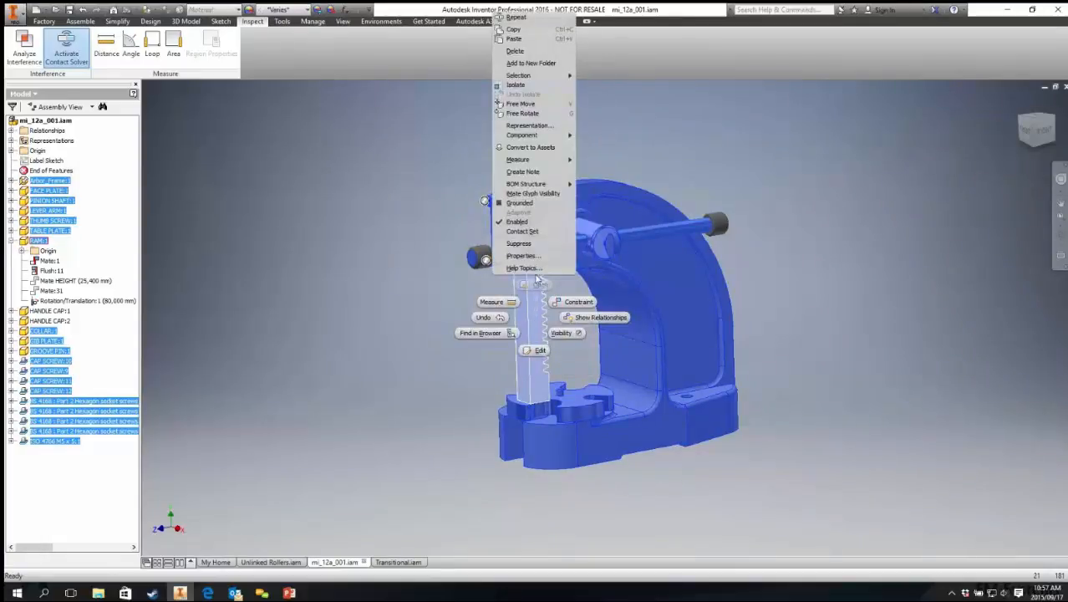
{"action": "left_click", "coordinate": [524, 234]}
{"action": "left_click", "coordinate": [381, 244]}
Step: Drag the ram again to test the contacts with all components included, then select the ram
{"action": "left_click_drag", "start_coordinate": [526, 316], "coordinate": [530, 369]}
{"action": "left_click_drag", "start_coordinate": [535, 324], "coordinate": [539, 317]}
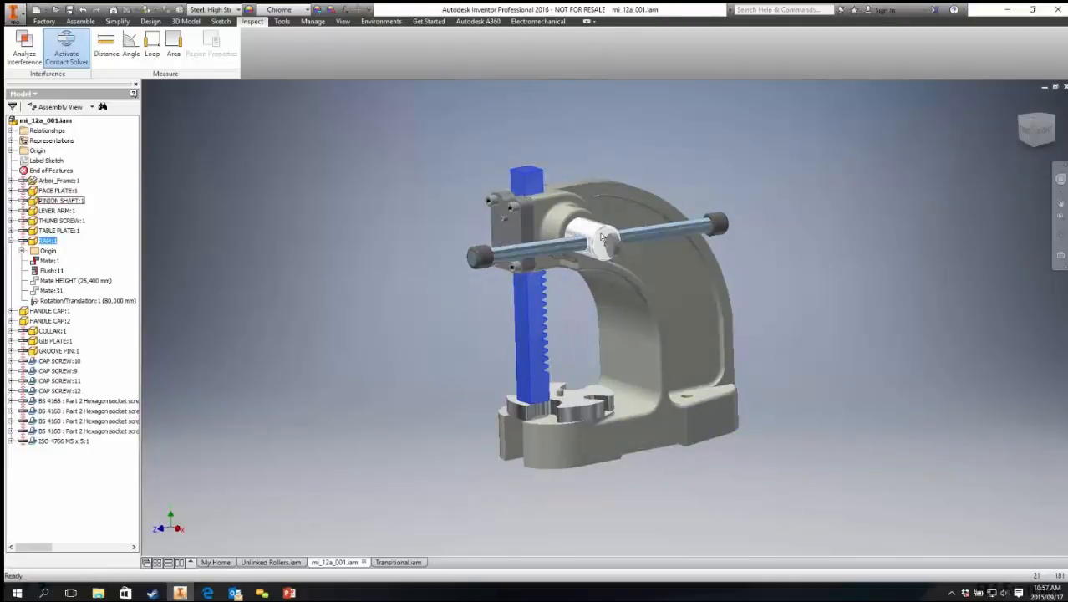
{"action": "left_click", "coordinate": [269, 171]}
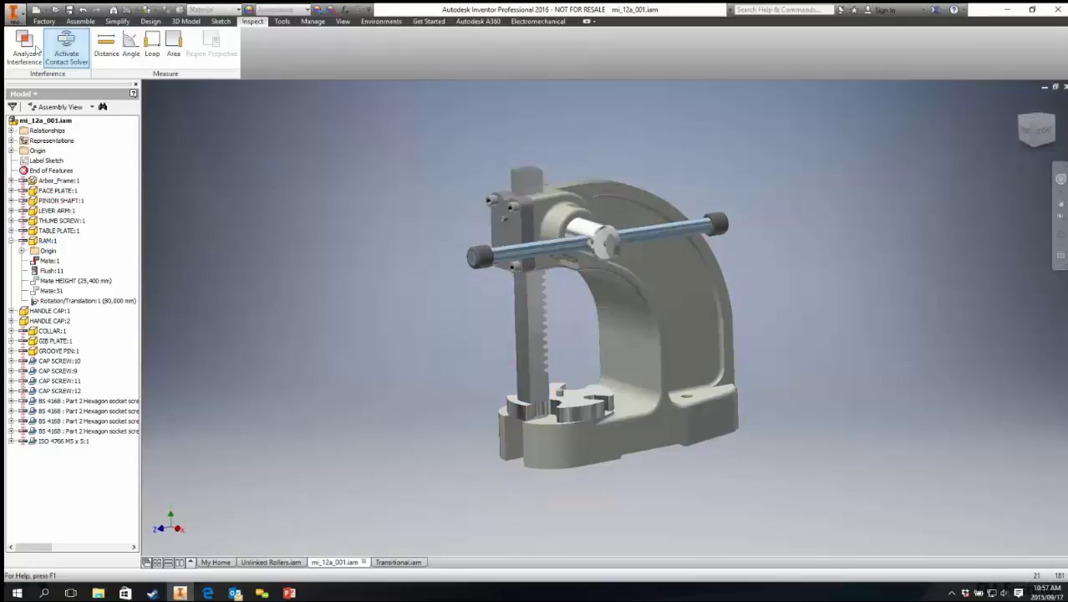
{"action": "scroll", "coordinate": [583, 262], "scroll_direction": "up", "scroll_amount": 5}
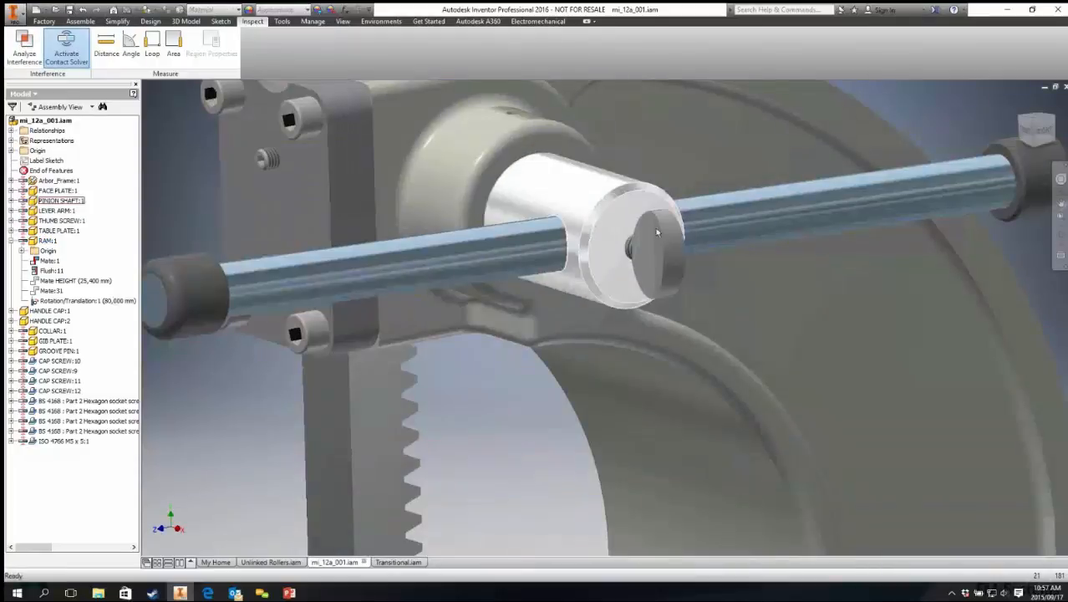
{"action": "scroll", "coordinate": [598, 219], "scroll_direction": "down", "scroll_amount": 6}
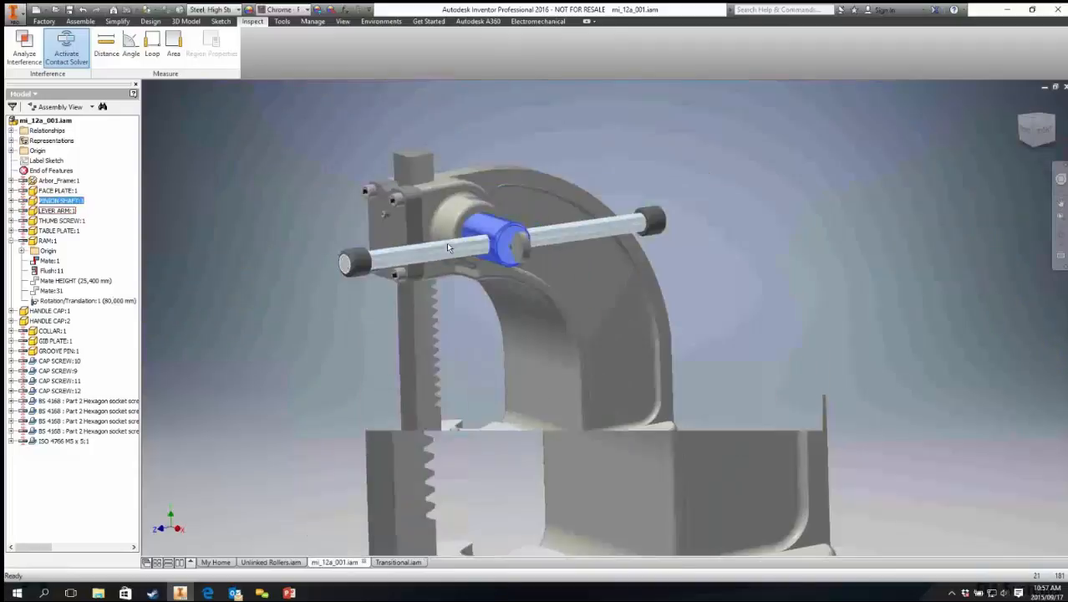
{"action": "left_click", "coordinate": [428, 363]}
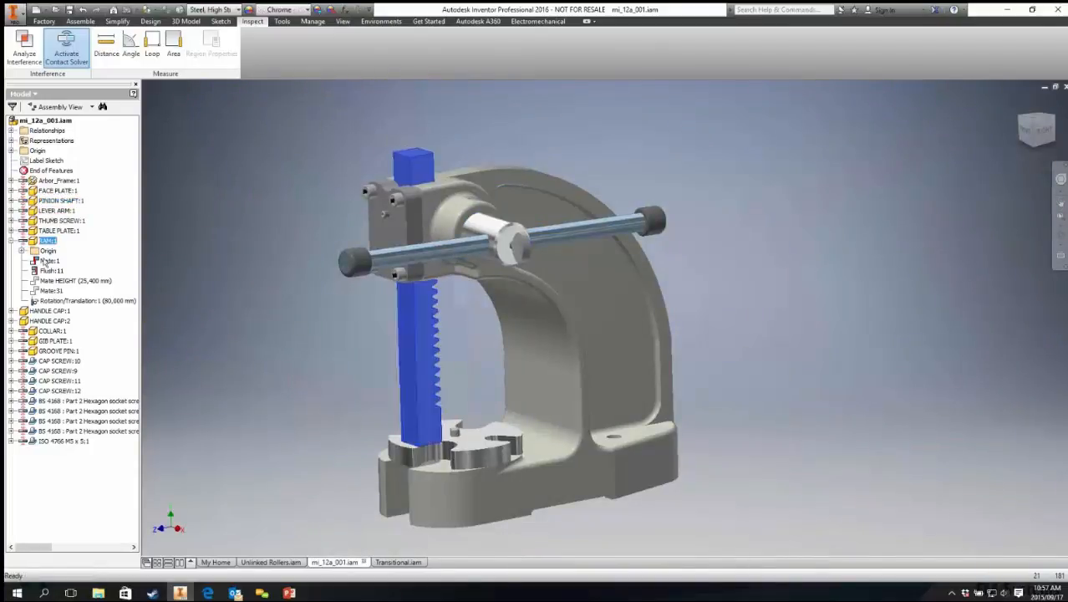
Step: Remove the pinion shaft, lever arm, thumb screw and both handle caps from the contact set
{"action": "middle_click_drag", "start_coordinate": [592, 213], "coordinate": [742, 315], "text": "shift"}
{"action": "left_click_drag", "start_coordinate": [762, 178], "coordinate": [642, 331]}
{"action": "right_click", "coordinate": [664, 272]}
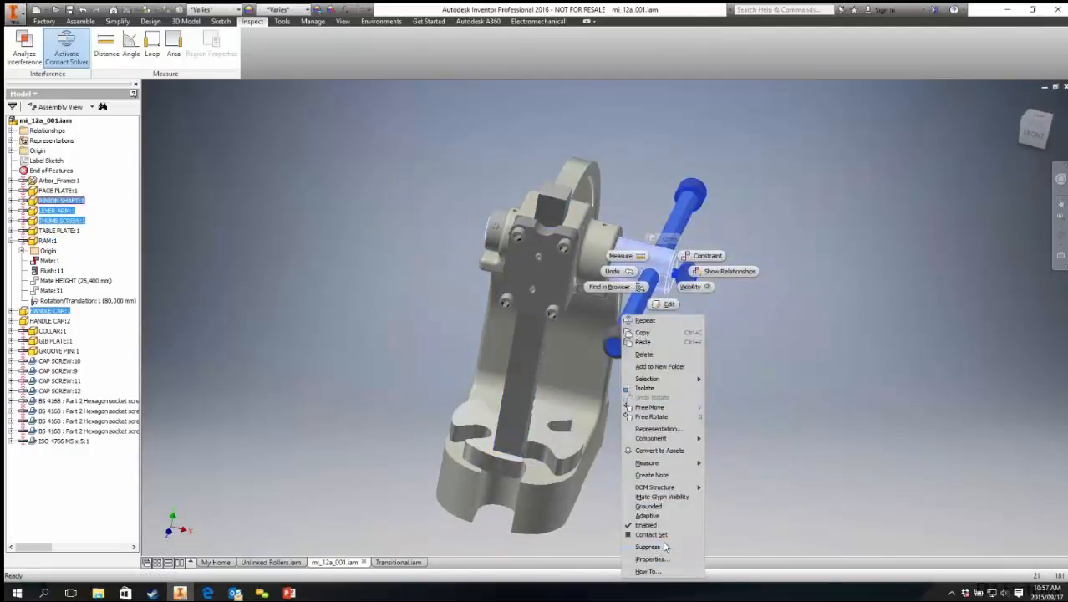
{"action": "left_click", "coordinate": [670, 535]}
{"action": "right_click", "coordinate": [619, 337]}
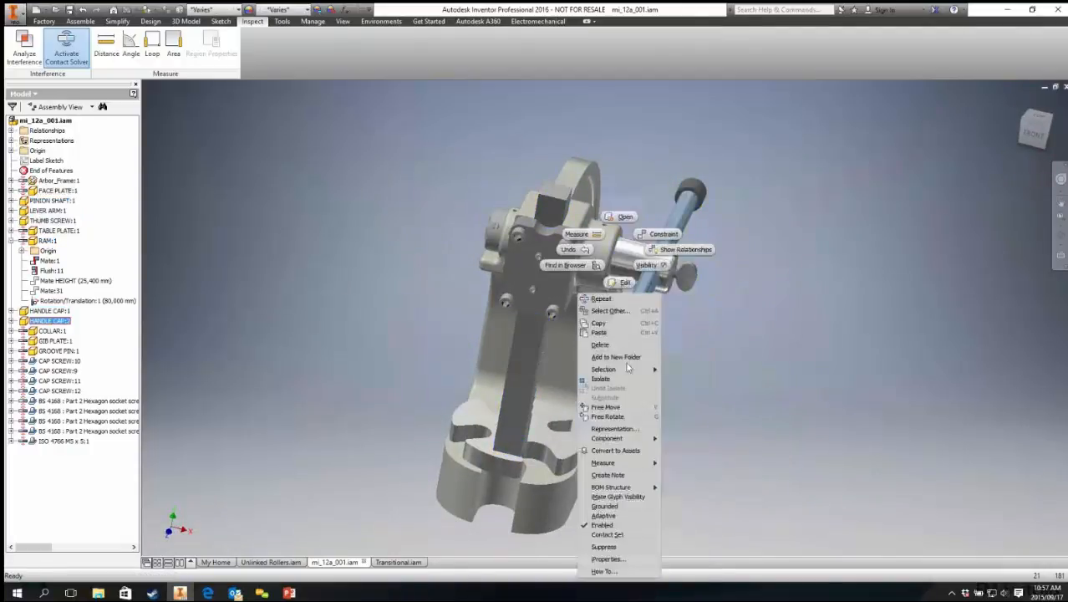
{"action": "left_click", "coordinate": [624, 534]}
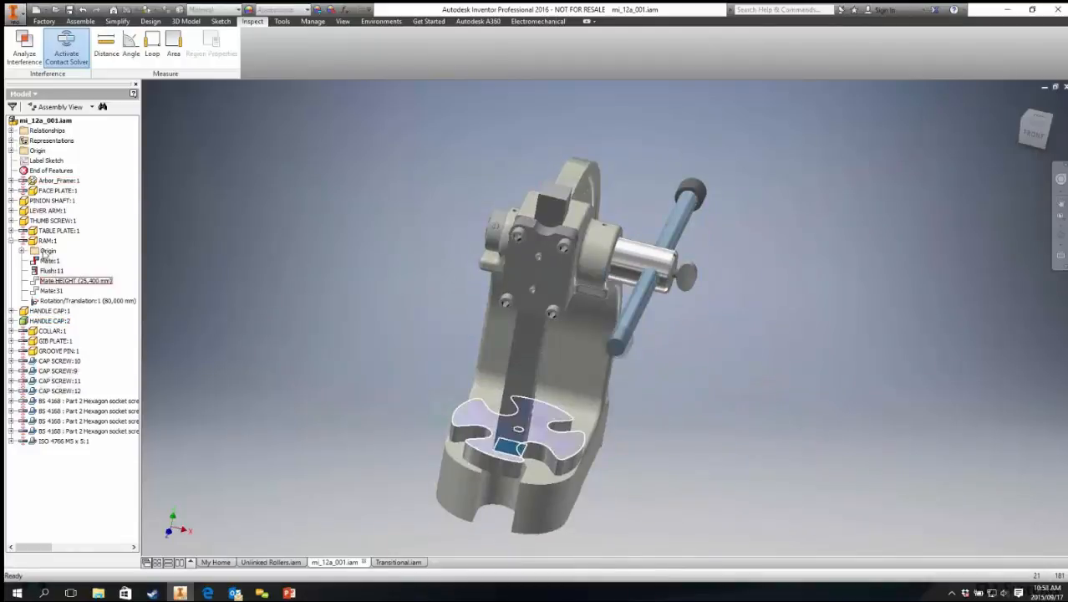
Step: Toggle the contact set option for the handle caps from the browser and in the model
{"action": "right_click", "coordinate": [46, 322]}
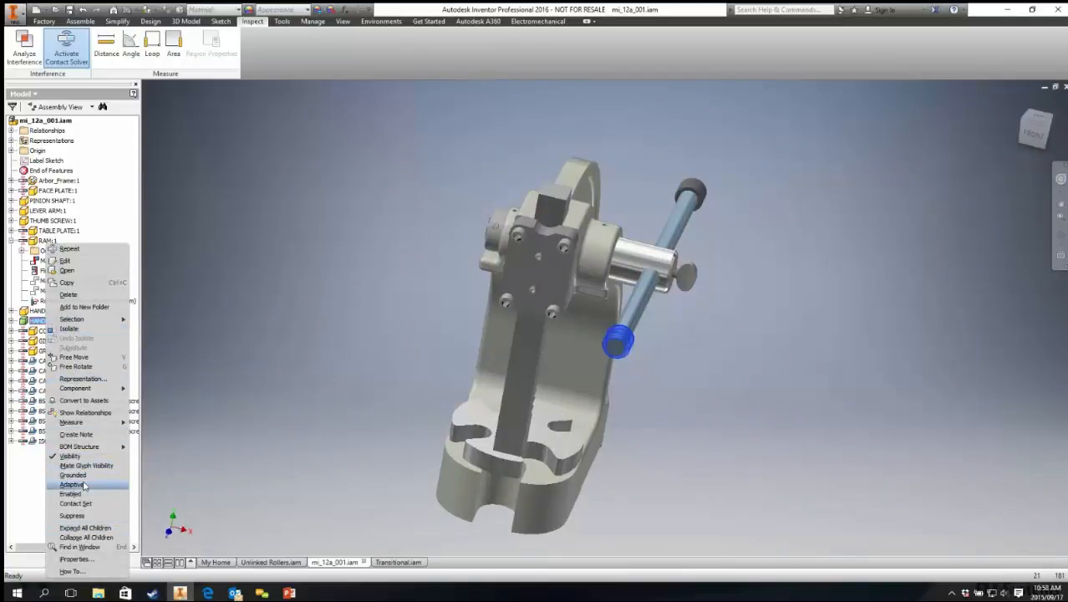
{"action": "left_click", "coordinate": [84, 494]}
{"action": "left_click", "coordinate": [493, 457]}
{"action": "middle_click_drag", "start_coordinate": [736, 456], "coordinate": [685, 434], "text": "shift"}
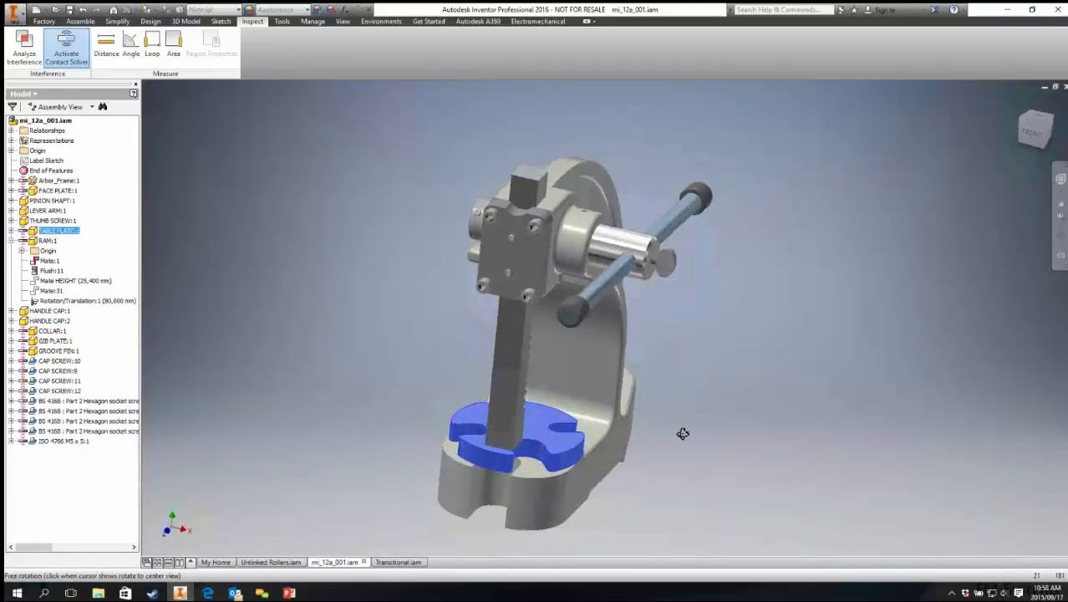
{"action": "left_click_drag", "start_coordinate": [503, 335], "coordinate": [508, 368]}
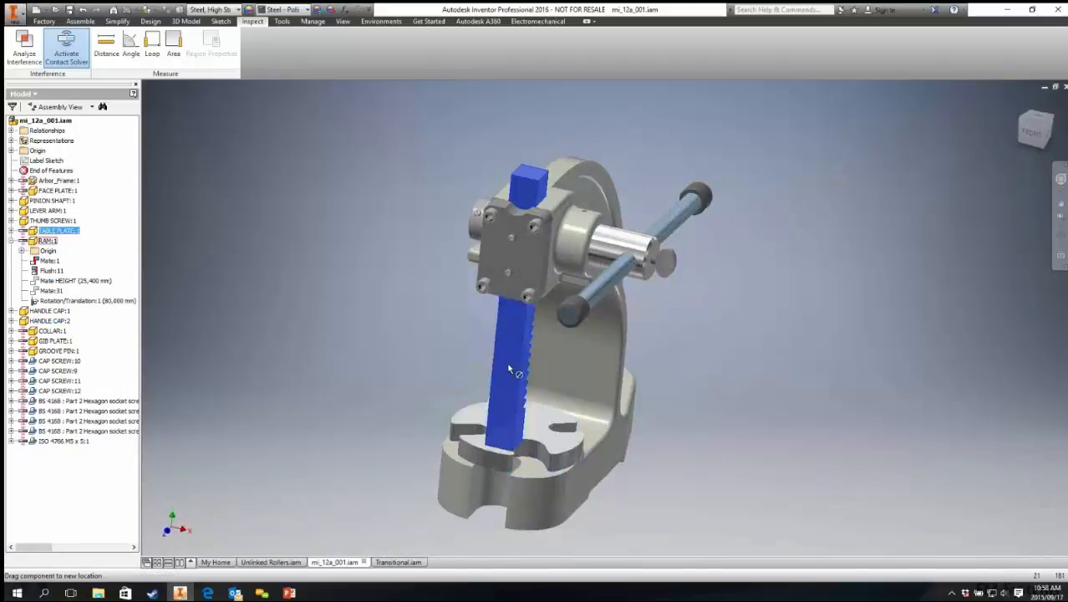
{"action": "right_click", "coordinate": [575, 311]}
{"action": "left_click", "coordinate": [575, 540]}
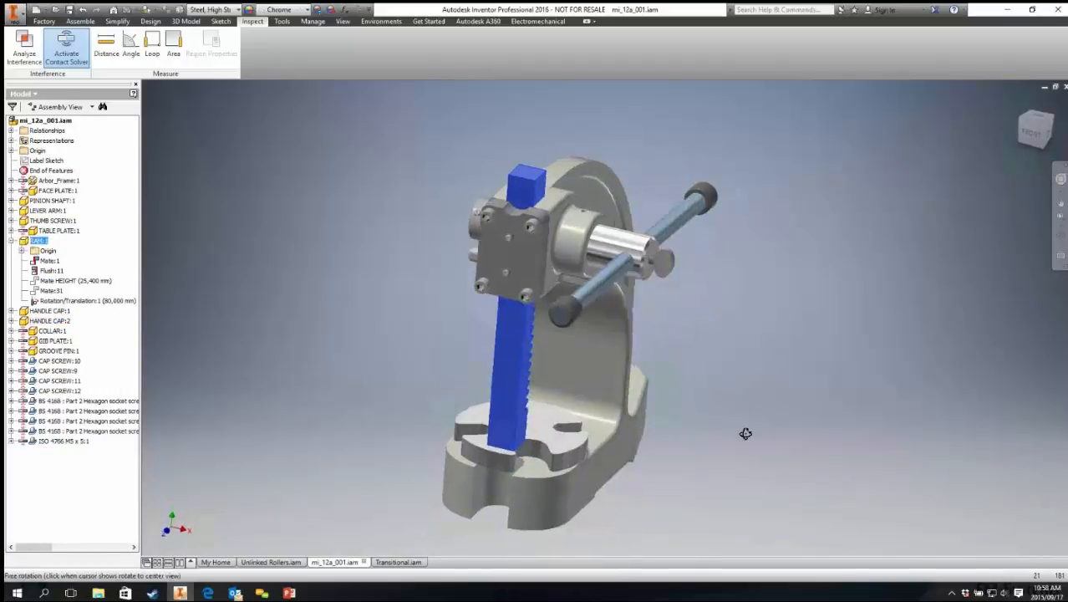
Step: Drag the ram and lever arm to test the contact behaviour
{"action": "middle_click_drag", "start_coordinate": [747, 432], "coordinate": [643, 376], "text": "shift"}
{"action": "middle_click_drag", "start_coordinate": [504, 274], "coordinate": [559, 355], "text": "shift"}
{"action": "left_click_drag", "start_coordinate": [514, 382], "coordinate": [585, 369]}
{"action": "middle_click_drag", "start_coordinate": [585, 370], "coordinate": [612, 251], "text": "shift"}
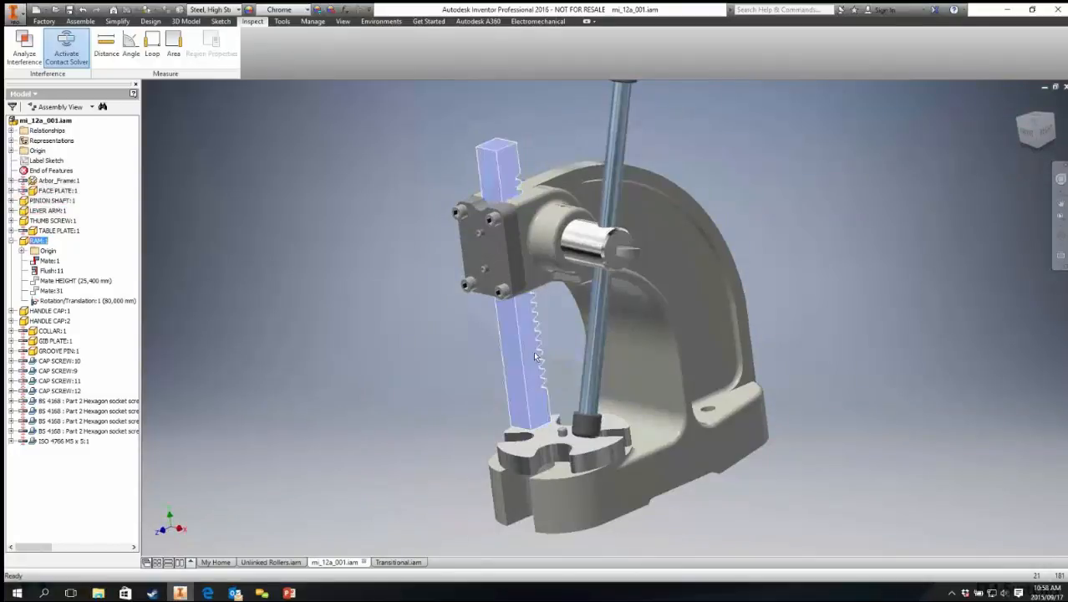
{"action": "mouse_move", "coordinate": [528, 376]}
{"action": "left_mouse_down"}
{"action": "mouse_move", "coordinate": [531, 392]}
{"action": "mouse_move", "coordinate": [534, 357]}
{"action": "left_mouse_up"}
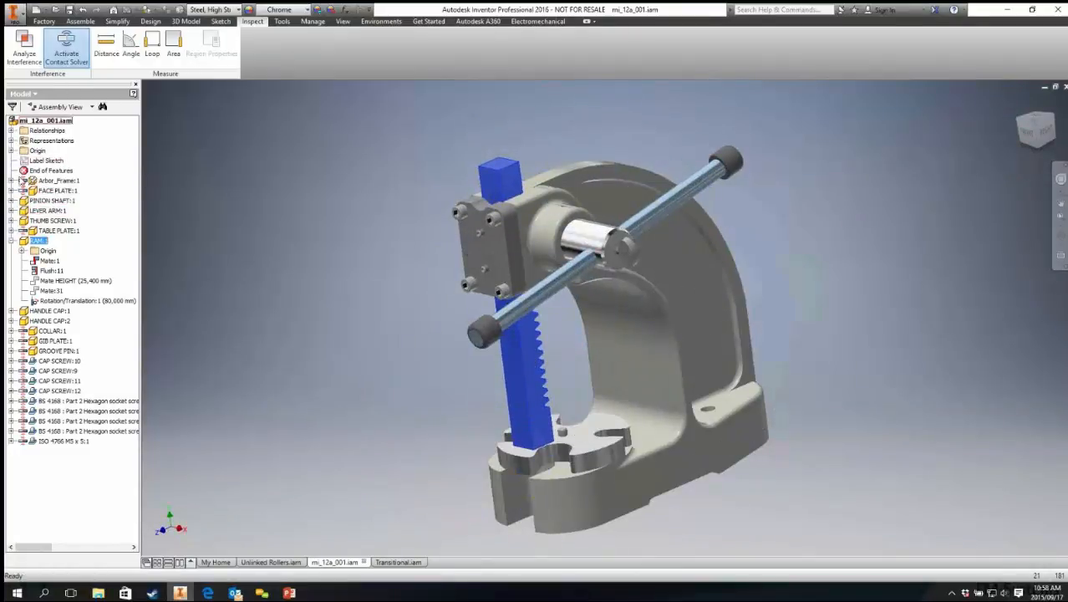
Step: Toggle the ram's contact set membership and drag the ram to test it
{"action": "right_click", "coordinate": [24, 242]}
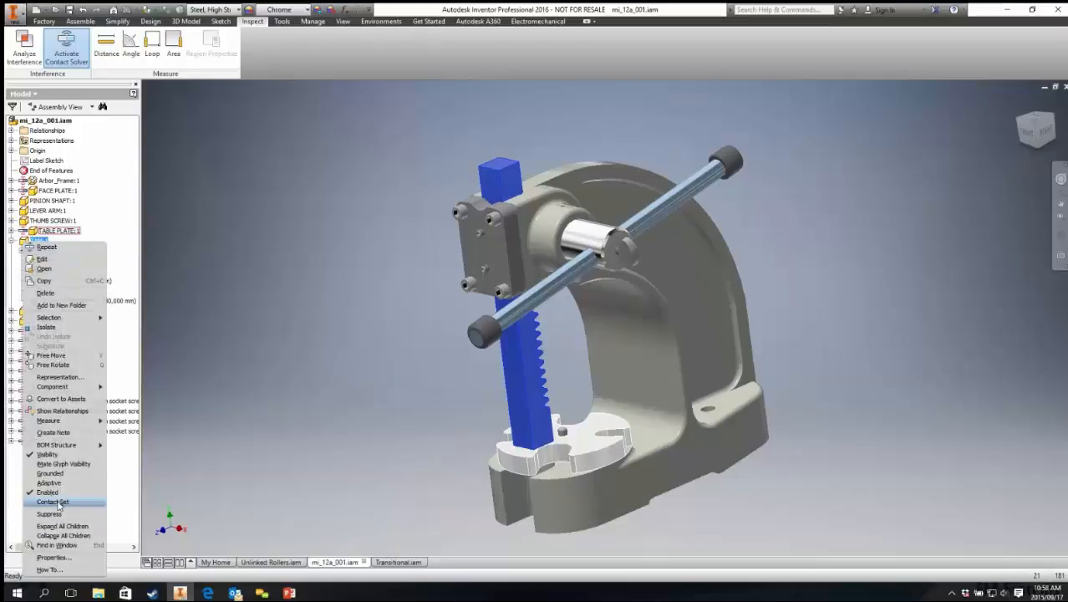
{"action": "left_click", "coordinate": [58, 502]}
{"action": "left_click_drag", "start_coordinate": [505, 316], "coordinate": [508, 318]}
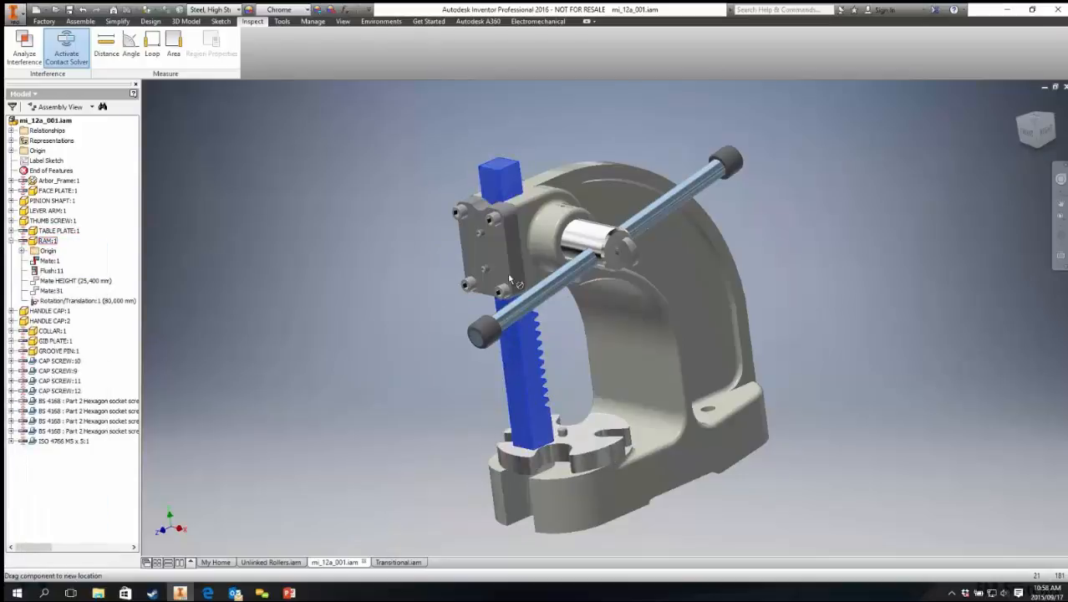
{"action": "left_click_drag", "start_coordinate": [510, 278], "coordinate": [506, 274]}
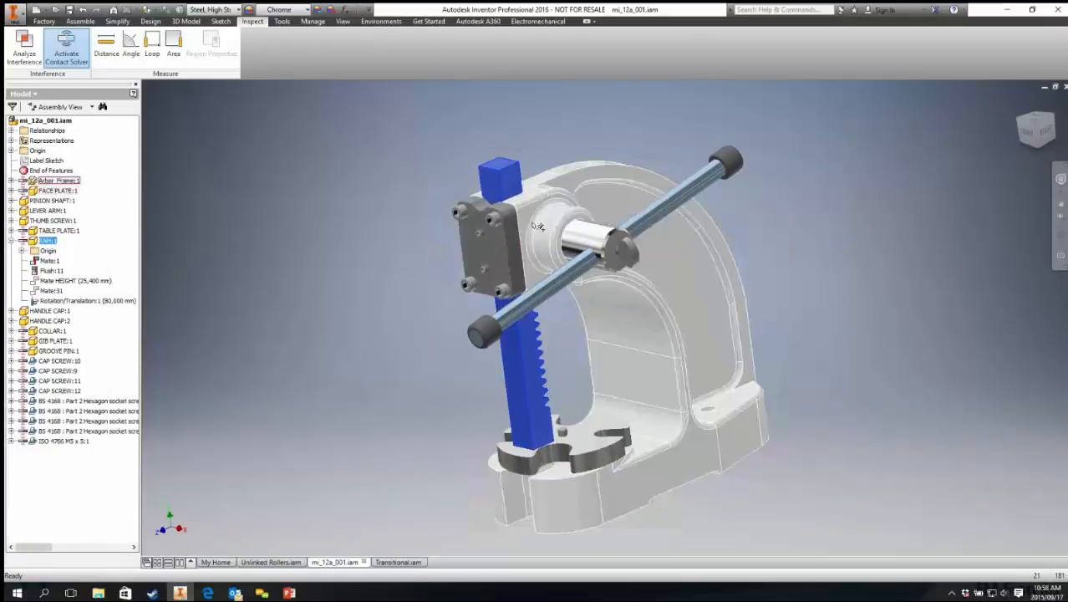
Step: Select the arbor frame and face plate and try dragging the face plate
{"action": "left_click", "coordinate": [538, 227]}
{"action": "left_click_drag", "start_coordinate": [572, 104], "coordinate": [448, 239]}
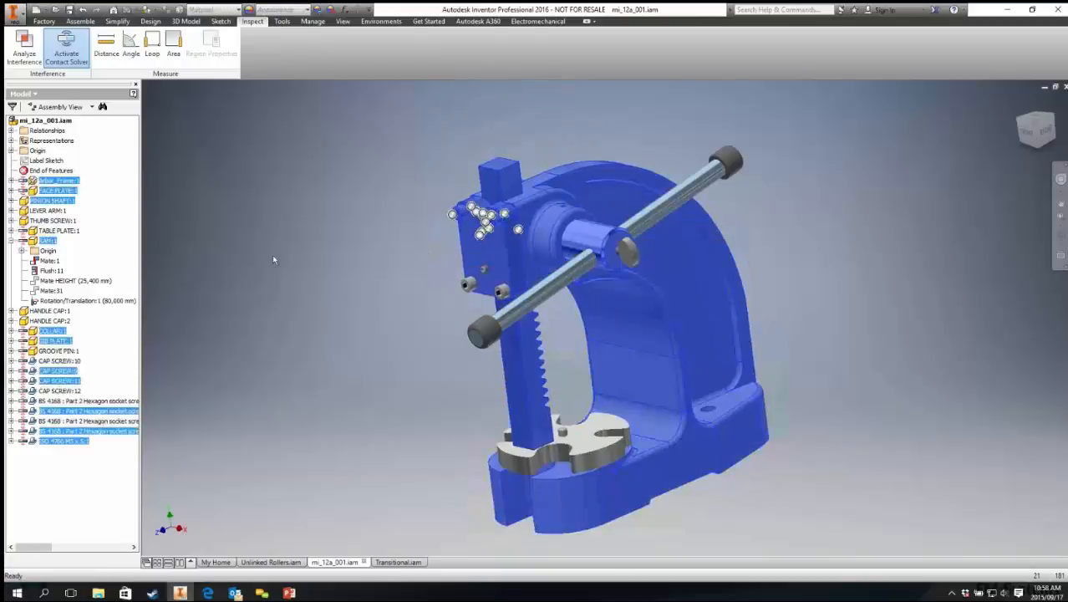
{"action": "left_click", "coordinate": [567, 134]}
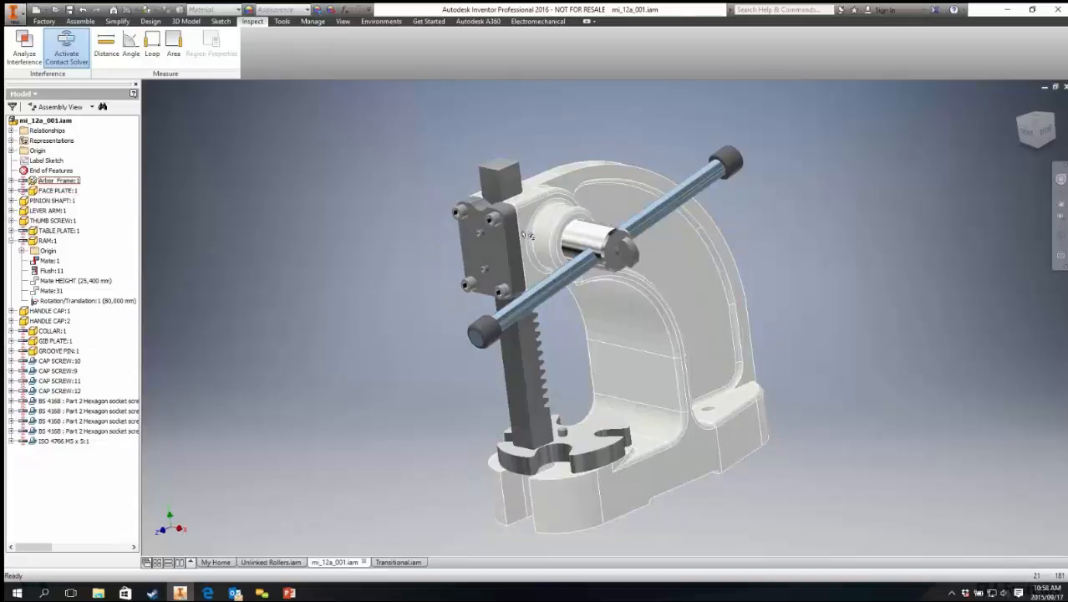
{"action": "left_click", "coordinate": [528, 233]}
{"action": "left_click", "coordinate": [488, 229], "text": "ctrl"}
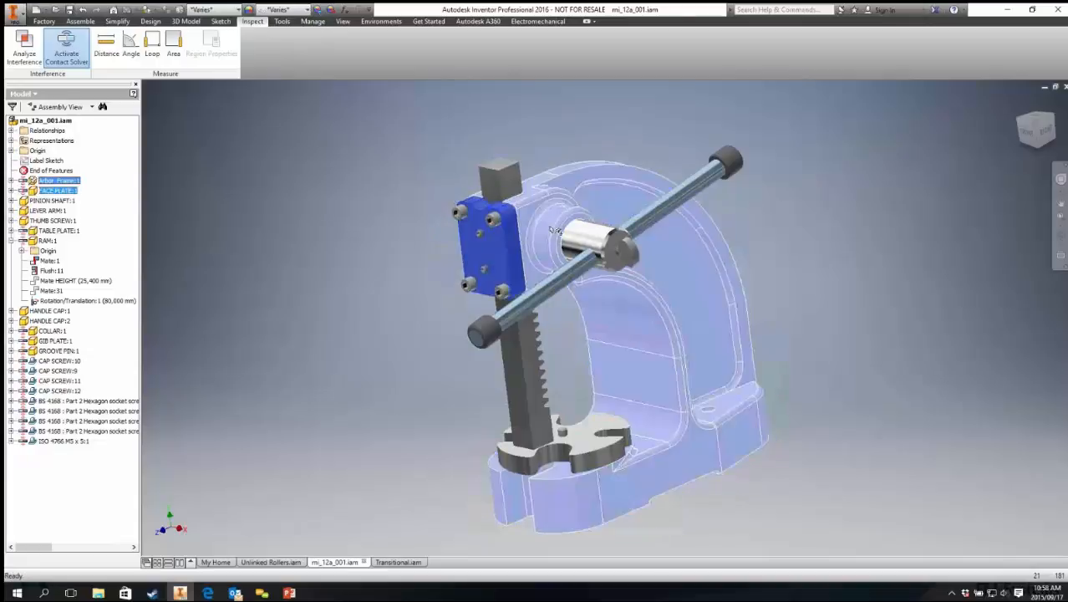
{"action": "middle_click_drag", "start_coordinate": [492, 223], "coordinate": [490, 197], "text": "shift"}
{"action": "key", "text": "Escape"}
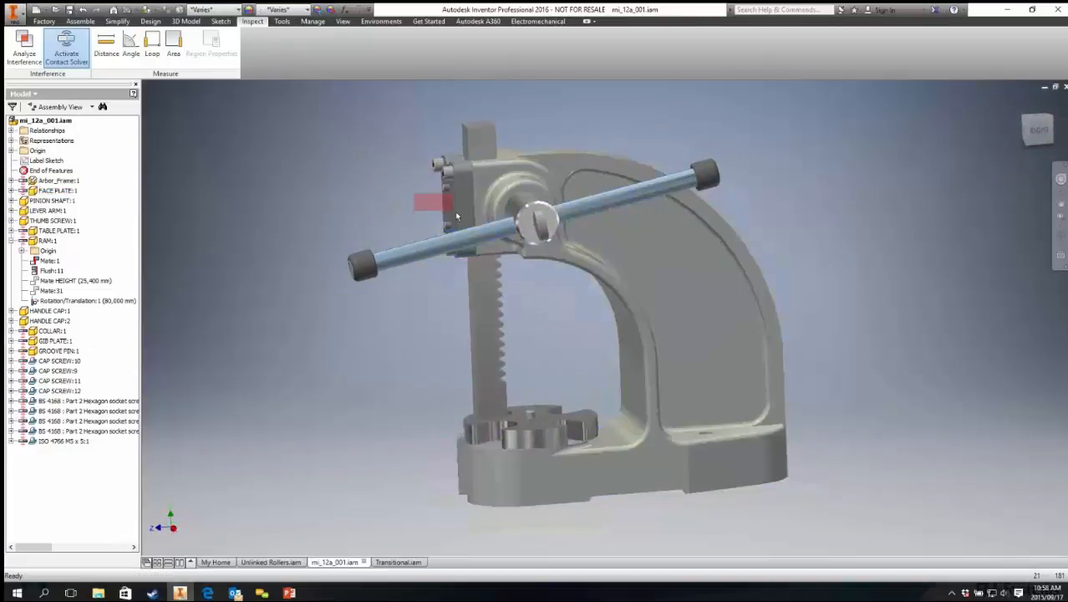
{"action": "left_click", "coordinate": [536, 186]}
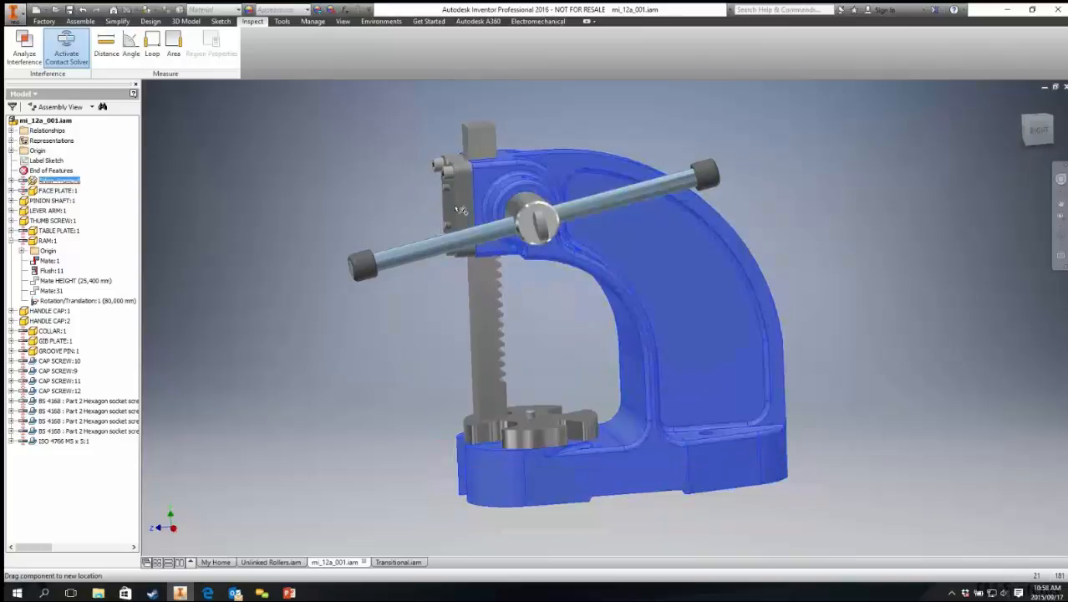
{"action": "key", "text": "Escape"}
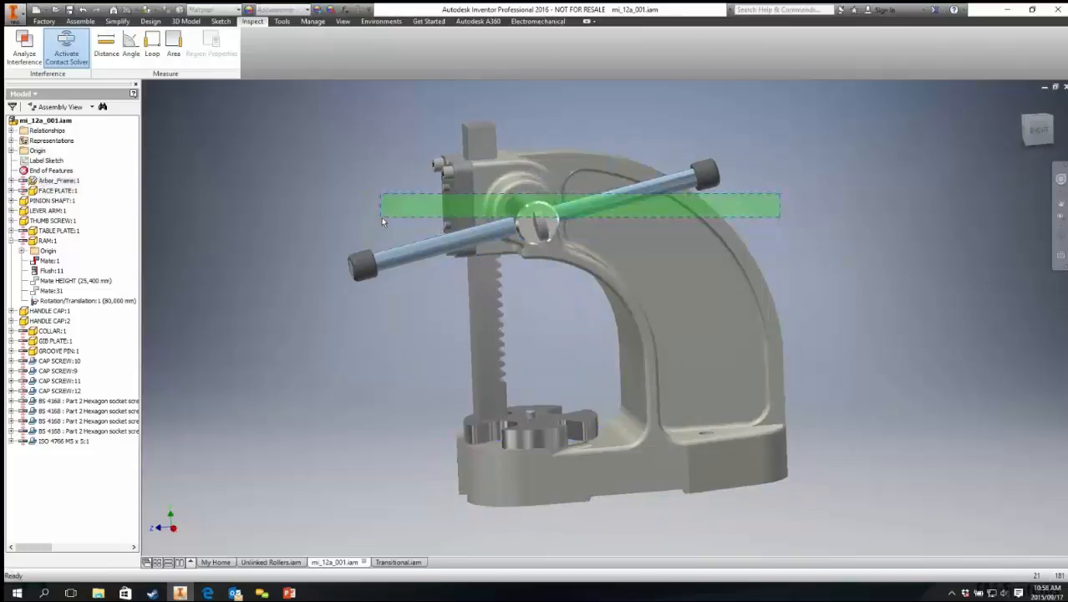
Step: Toggle the Enabled option for the selected frame and related components
{"action": "right_click", "coordinate": [479, 214]}
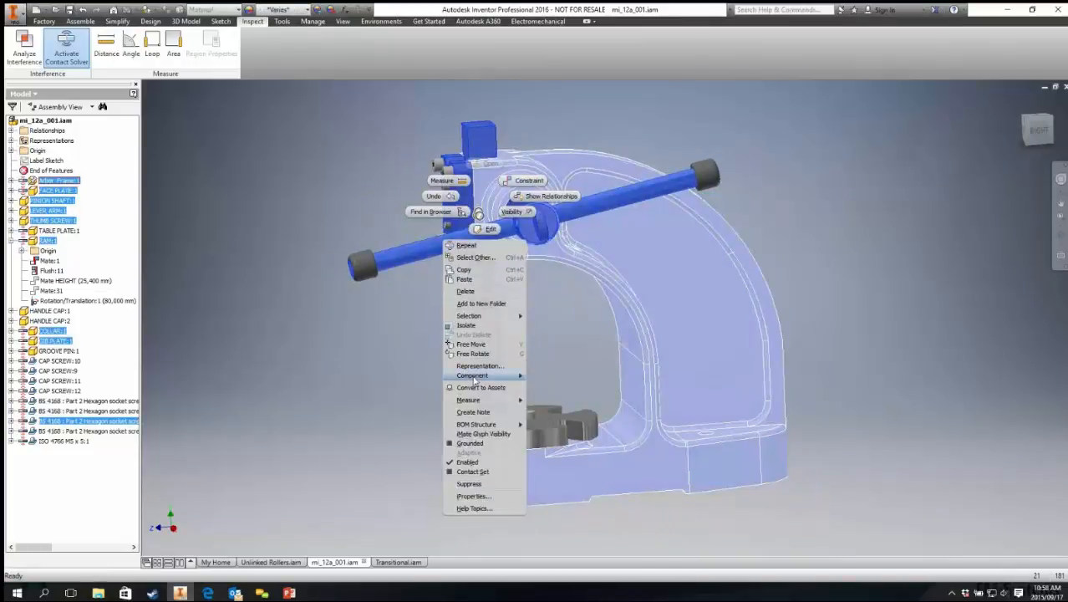
{"action": "left_click", "coordinate": [477, 464]}
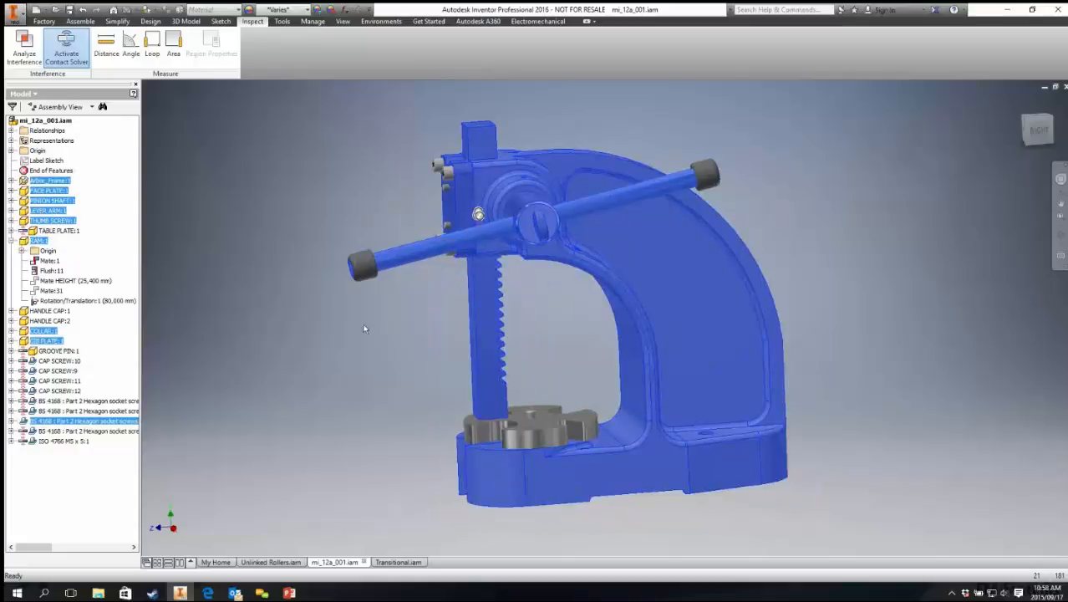
{"action": "left_click", "coordinate": [363, 324]}
Step: Toggle the Enabled and Contact Set options for the ram
{"action": "right_click", "coordinate": [472, 327]}
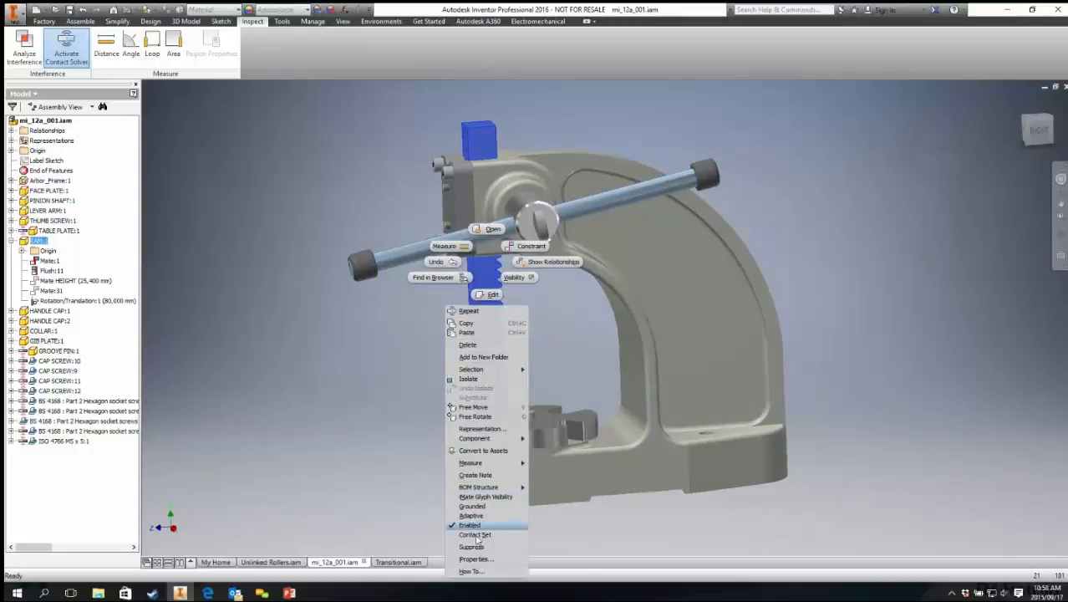
{"action": "left_click", "coordinate": [472, 525]}
{"action": "right_click", "coordinate": [474, 370]}
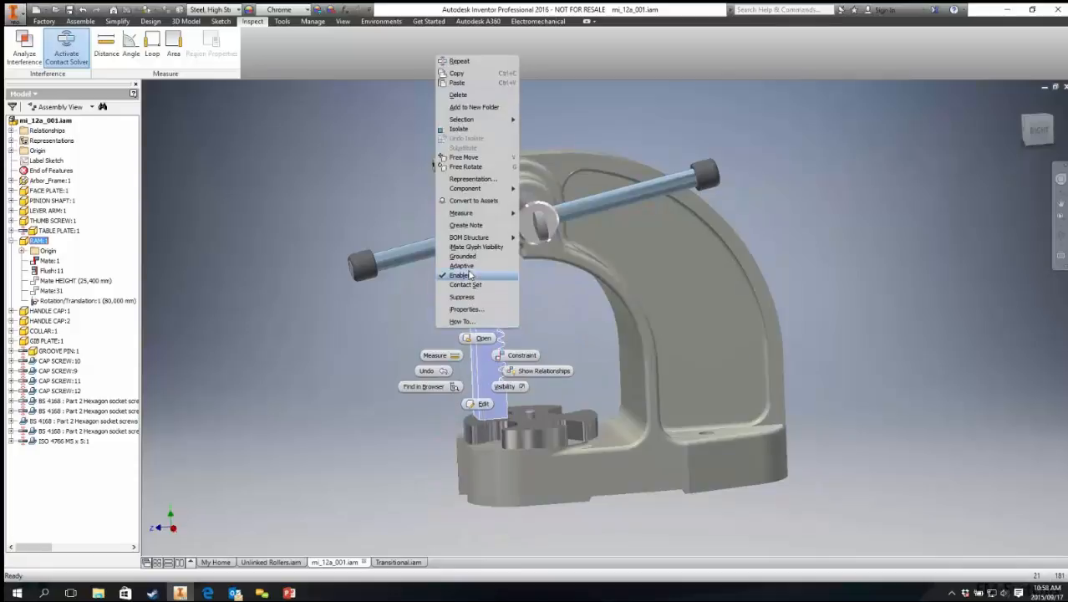
{"action": "left_click", "coordinate": [469, 288]}
Step: Drag the ram down toward the table plate to test its contact behaviour
{"action": "left_click", "coordinate": [372, 306]}
{"action": "left_click_drag", "start_coordinate": [481, 303], "coordinate": [483, 418]}
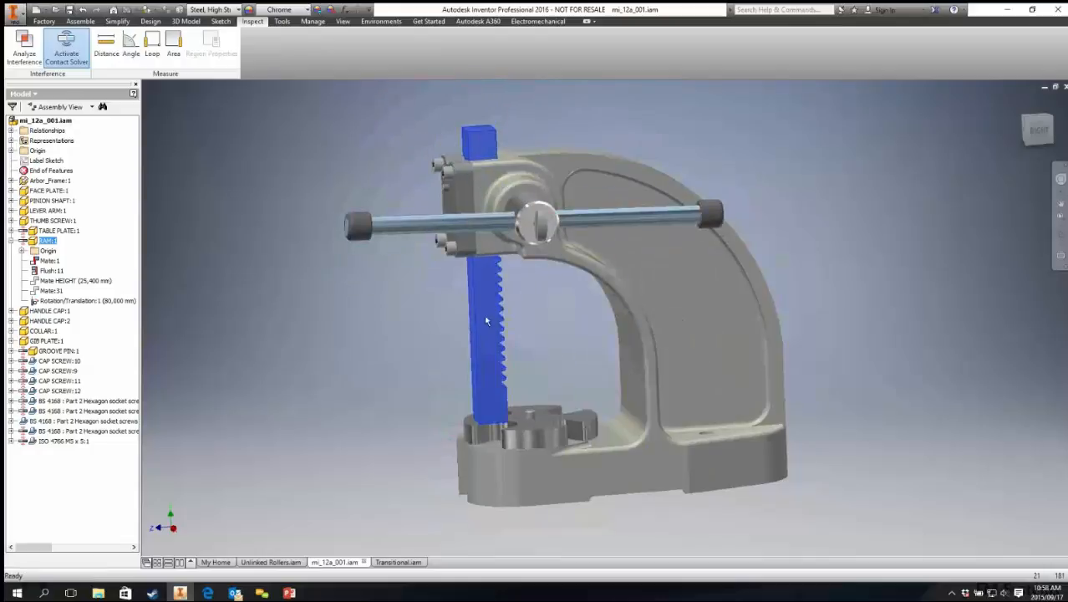
{"action": "scroll", "coordinate": [485, 316], "scroll_direction": "down", "scroll_amount": 5}
{"action": "middle_click_drag", "start_coordinate": [441, 316], "coordinate": [489, 310], "text": "shift"}
{"action": "scroll", "coordinate": [481, 306], "scroll_direction": "up", "scroll_amount": 3}
{"action": "left_click_drag", "start_coordinate": [478, 299], "coordinate": [462, 491]}
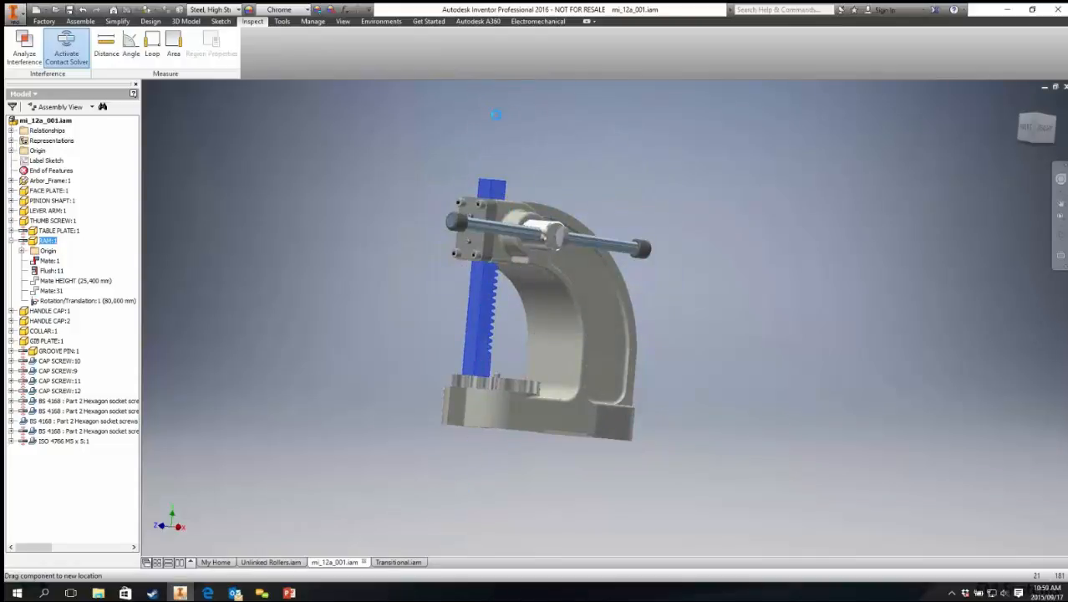
Step: Drag the table plate and rotate the lever arm to test how they move against the other parts
{"action": "left_click_drag", "start_coordinate": [496, 114], "coordinate": [372, 341]}
{"action": "middle_click_drag", "start_coordinate": [372, 342], "coordinate": [478, 334], "text": "shift"}
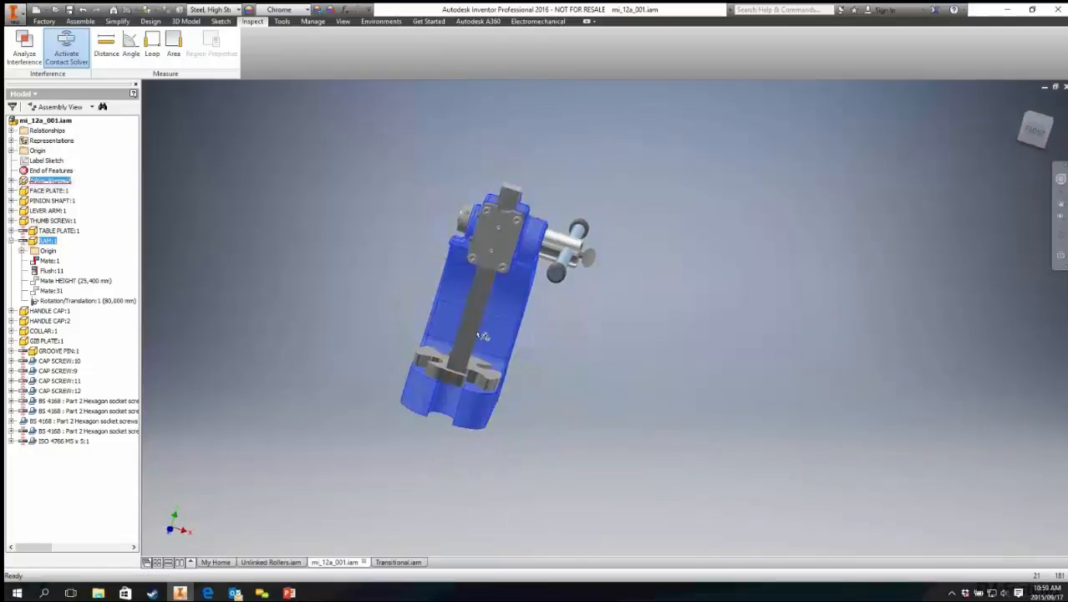
{"action": "middle_click_drag", "start_coordinate": [452, 393], "coordinate": [471, 330], "text": "shift"}
{"action": "mouse_move", "coordinate": [467, 344]}
{"action": "left_mouse_down"}
{"action": "mouse_move", "coordinate": [465, 295]}
{"action": "mouse_move", "coordinate": [451, 360]}
{"action": "left_mouse_up"}
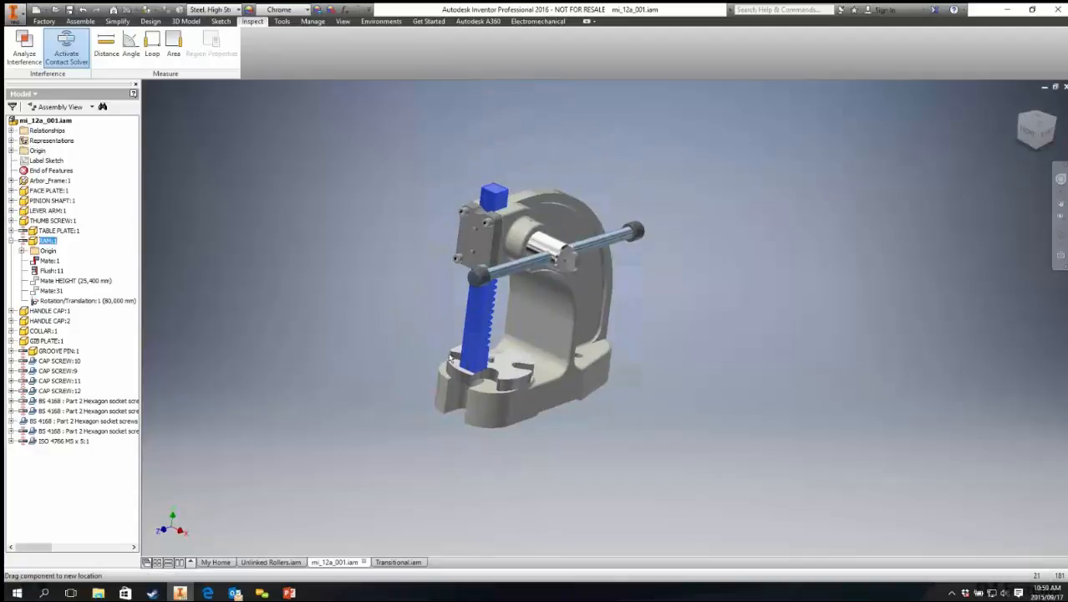
{"action": "middle_click_drag", "start_coordinate": [452, 359], "coordinate": [428, 366], "text": "shift"}
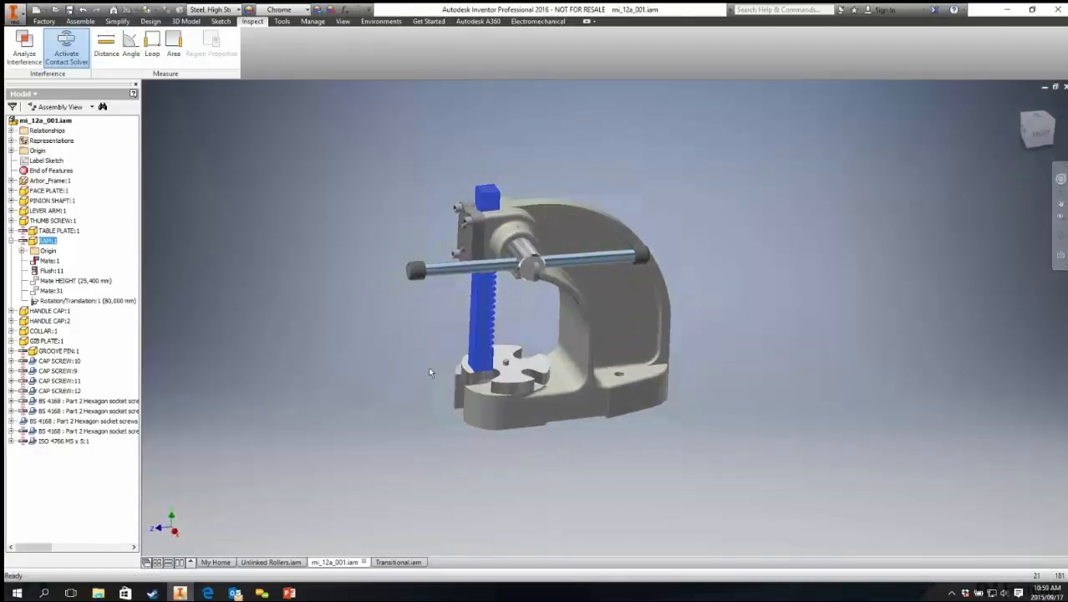
{"action": "scroll", "coordinate": [322, 263], "scroll_direction": "up", "scroll_amount": 4}
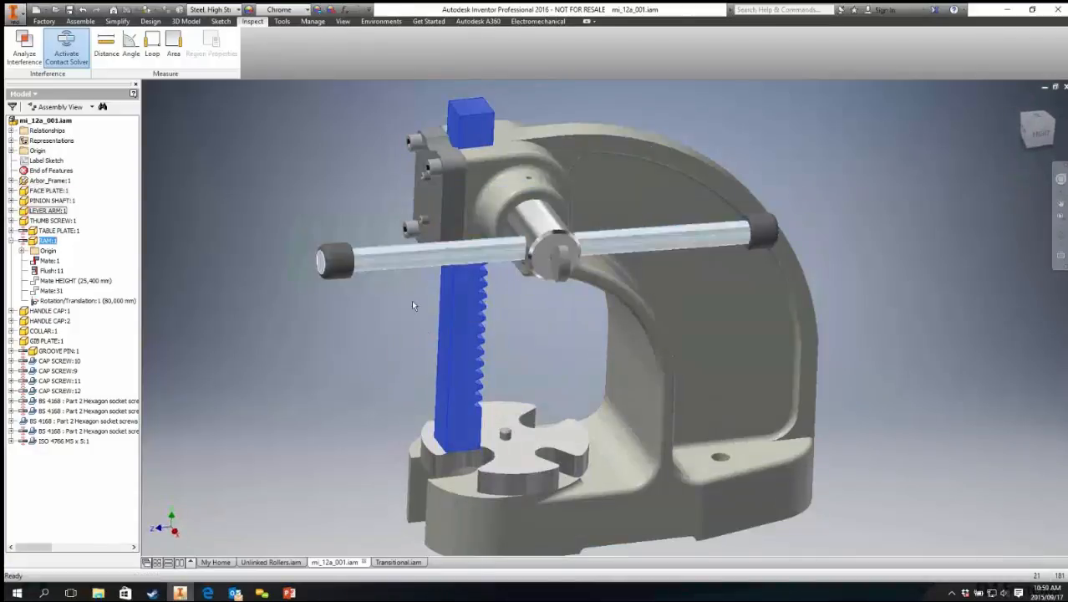
{"action": "mouse_move", "coordinate": [459, 383]}
{"action": "left_mouse_down"}
{"action": "mouse_move", "coordinate": [469, 40]}
{"action": "mouse_move", "coordinate": [468, 393]}
{"action": "mouse_move", "coordinate": [455, 325]}
{"action": "mouse_move", "coordinate": [469, 383]}
{"action": "mouse_move", "coordinate": [461, 353]}
{"action": "mouse_move", "coordinate": [467, 374]}
{"action": "left_mouse_up"}
{"action": "mouse_move", "coordinate": [526, 468]}
{"action": "left_mouse_down"}
{"action": "mouse_move", "coordinate": [576, 487]}
{"action": "mouse_move", "coordinate": [531, 460]}
{"action": "left_mouse_up"}
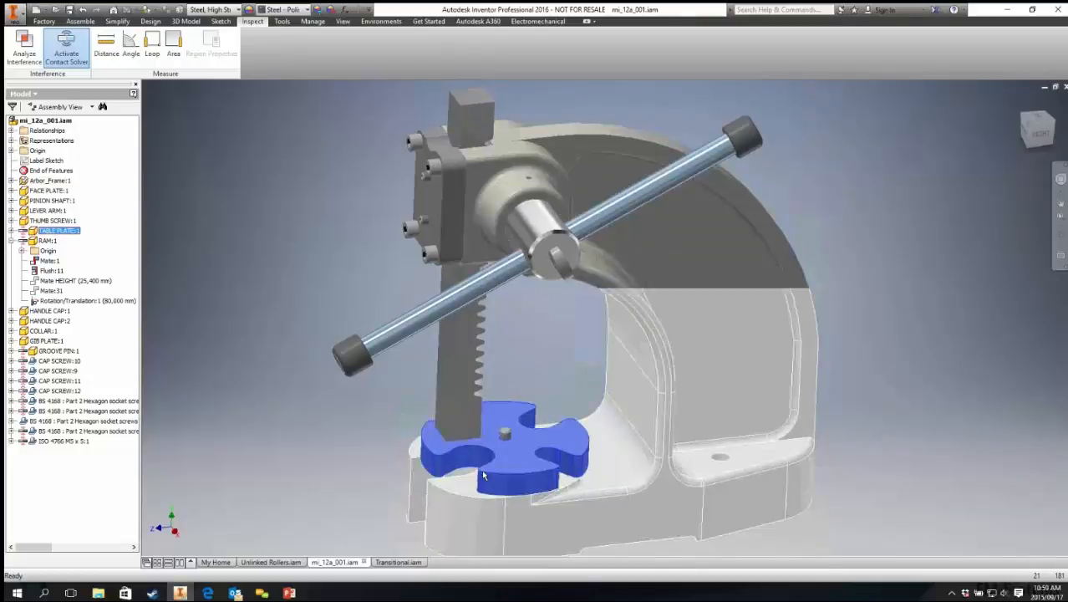
{"action": "left_click", "coordinate": [302, 310]}
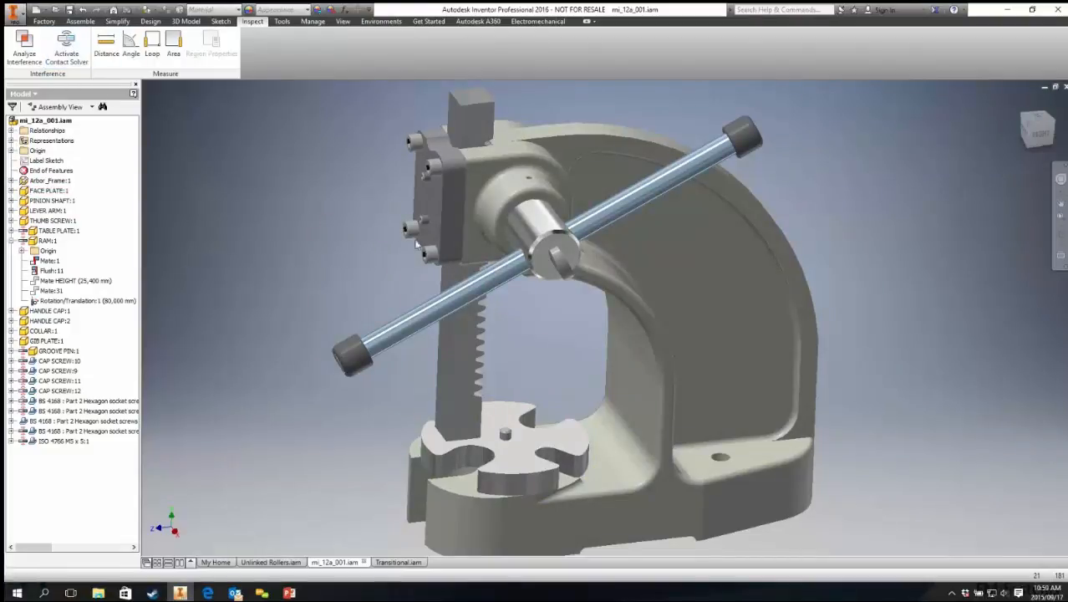
{"action": "left_click_drag", "start_coordinate": [457, 419], "coordinate": [449, 365]}
{"action": "left_click", "coordinate": [329, 345]}
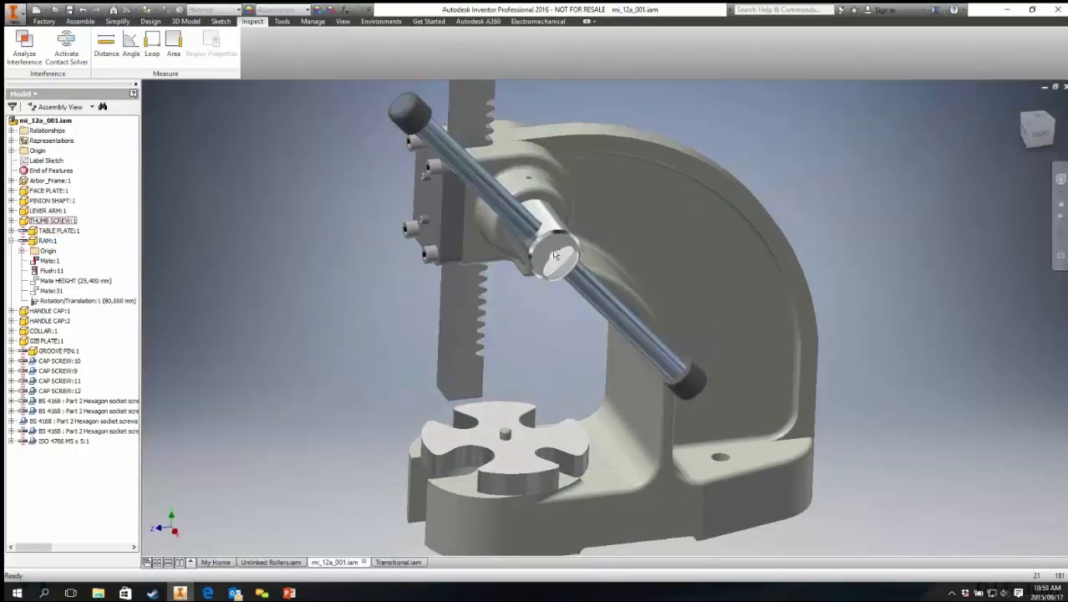
Step: Run Analyze Interference between the thumb screw and the pinion shaft, then close the results
{"action": "scroll", "coordinate": [553, 255], "scroll_direction": "up", "scroll_amount": 5}
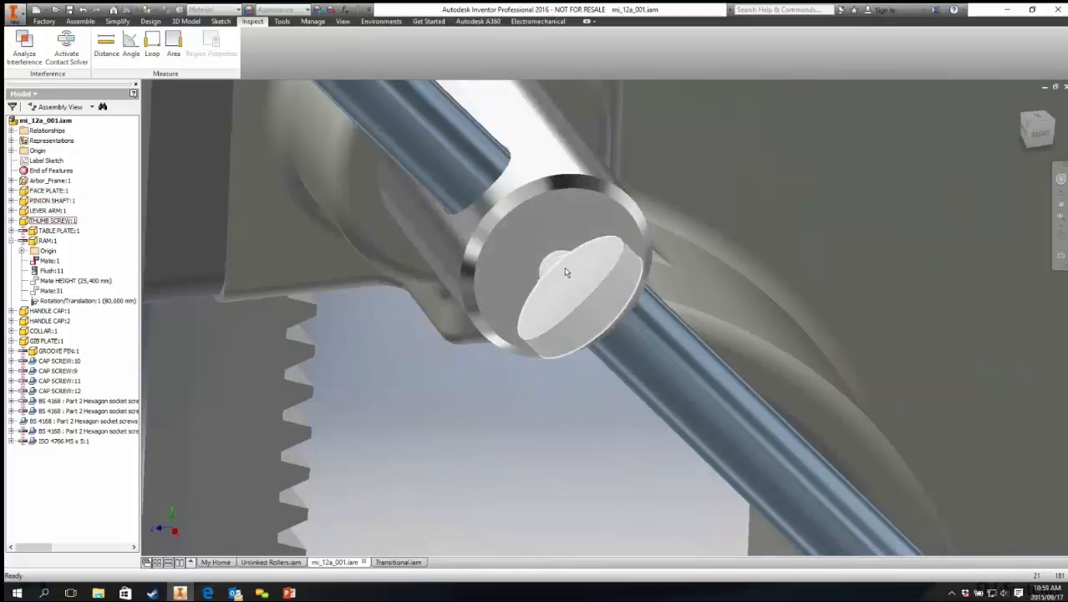
{"action": "left_click", "coordinate": [565, 273]}
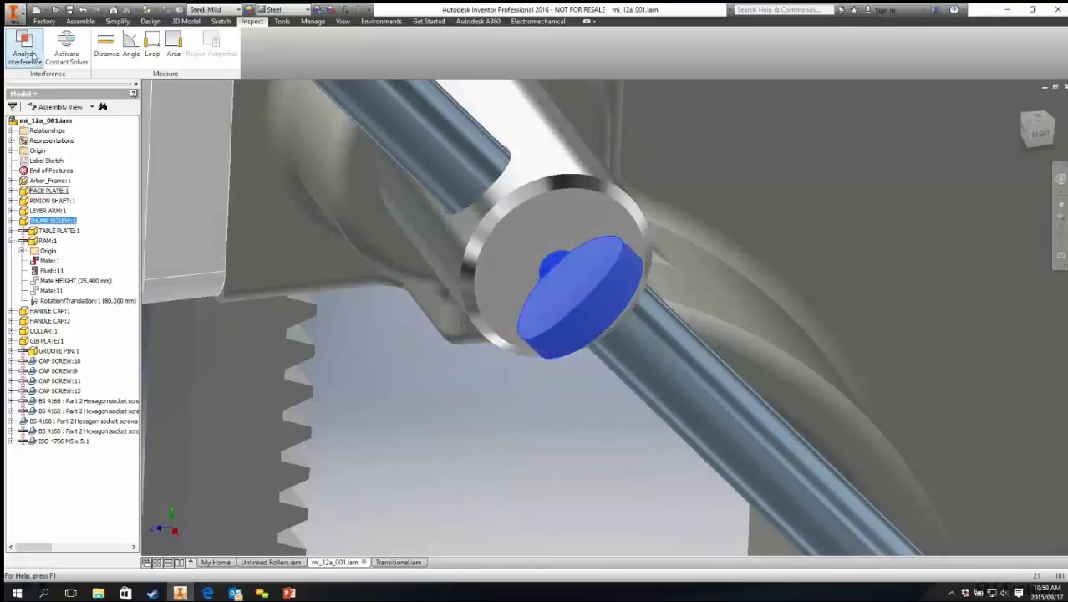
{"action": "left_click", "coordinate": [25, 44]}
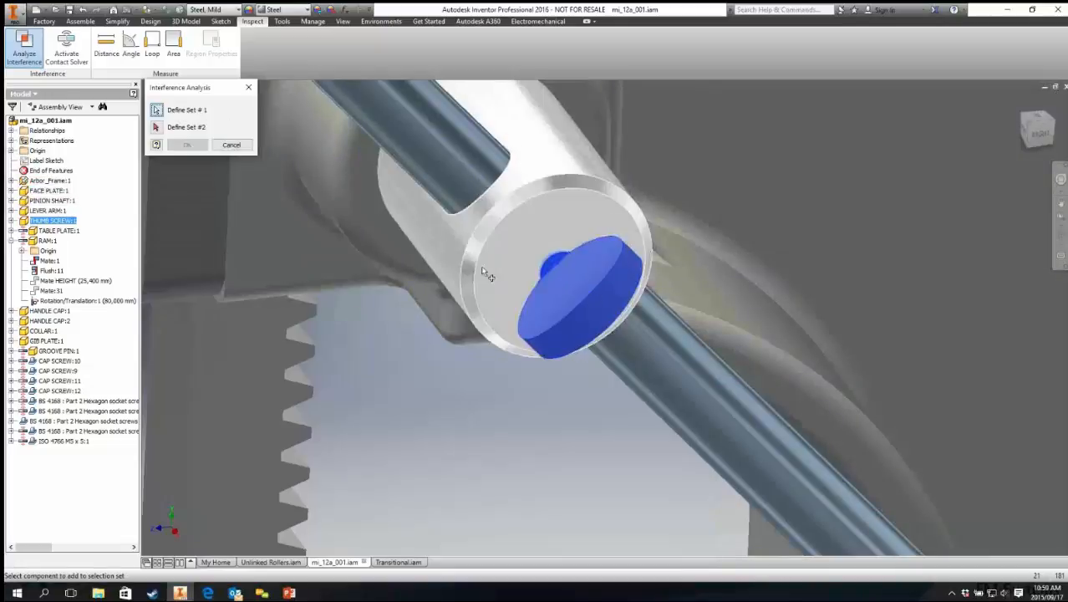
{"action": "left_click", "coordinate": [155, 126]}
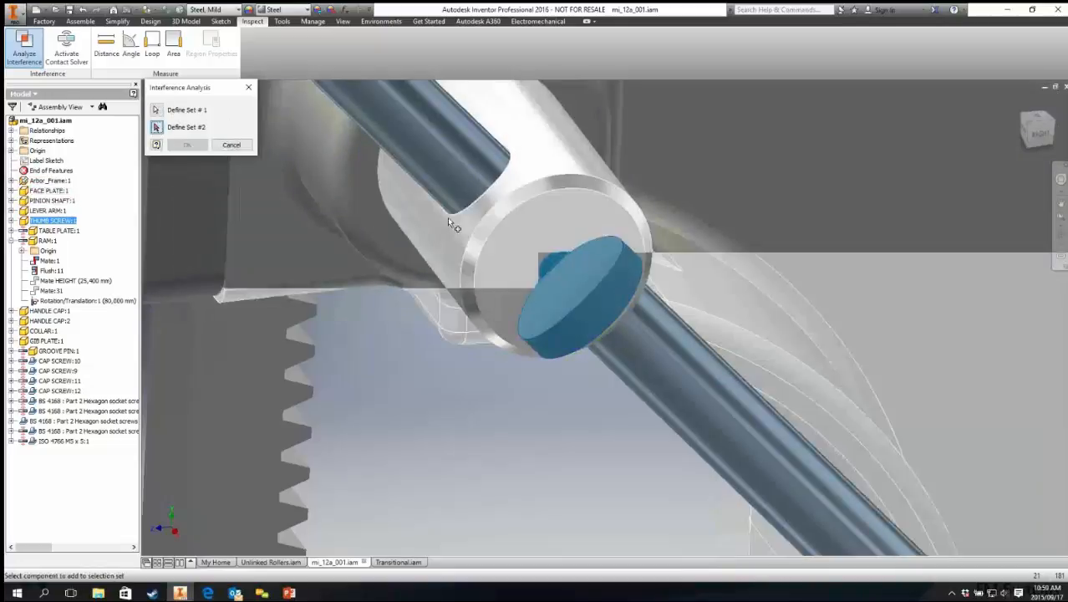
{"action": "left_click", "coordinate": [517, 233]}
{"action": "left_click", "coordinate": [185, 146]}
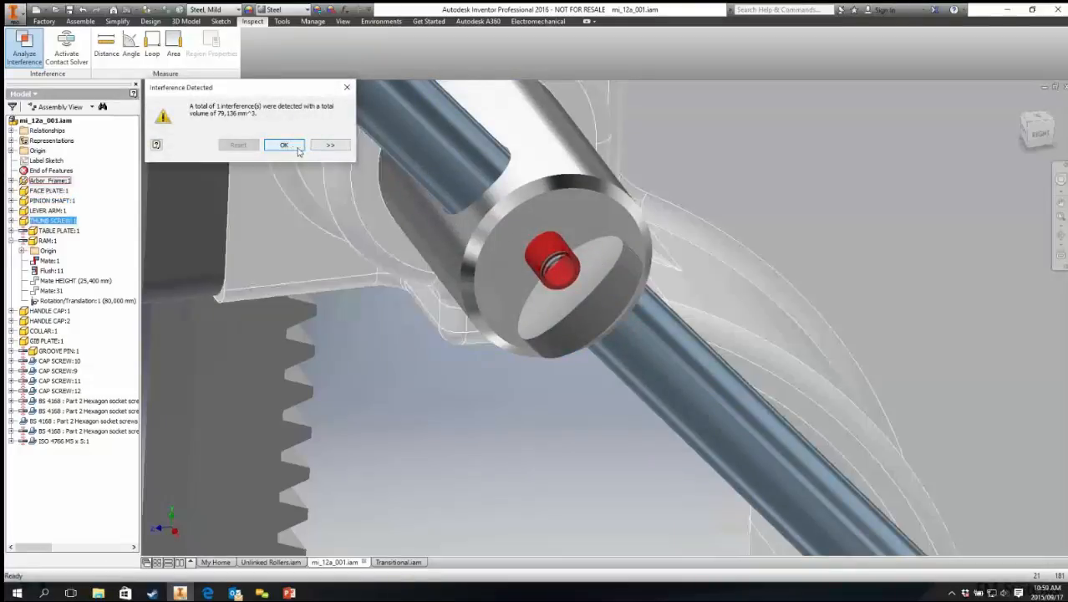
{"action": "left_click", "coordinate": [284, 145]}
Step: Examine the lever arm, thumb screw and table plate area of the press
{"action": "scroll", "coordinate": [526, 416], "scroll_direction": "down", "scroll_amount": 5}
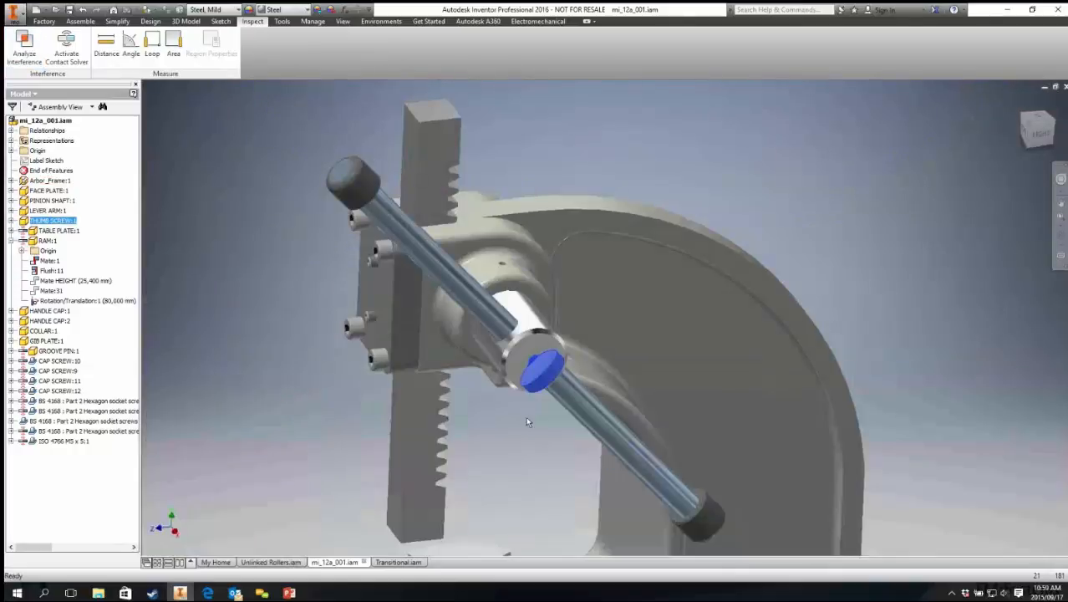
{"action": "middle_click_drag", "start_coordinate": [525, 417], "coordinate": [497, 271]}
{"action": "left_click", "coordinate": [503, 345]}
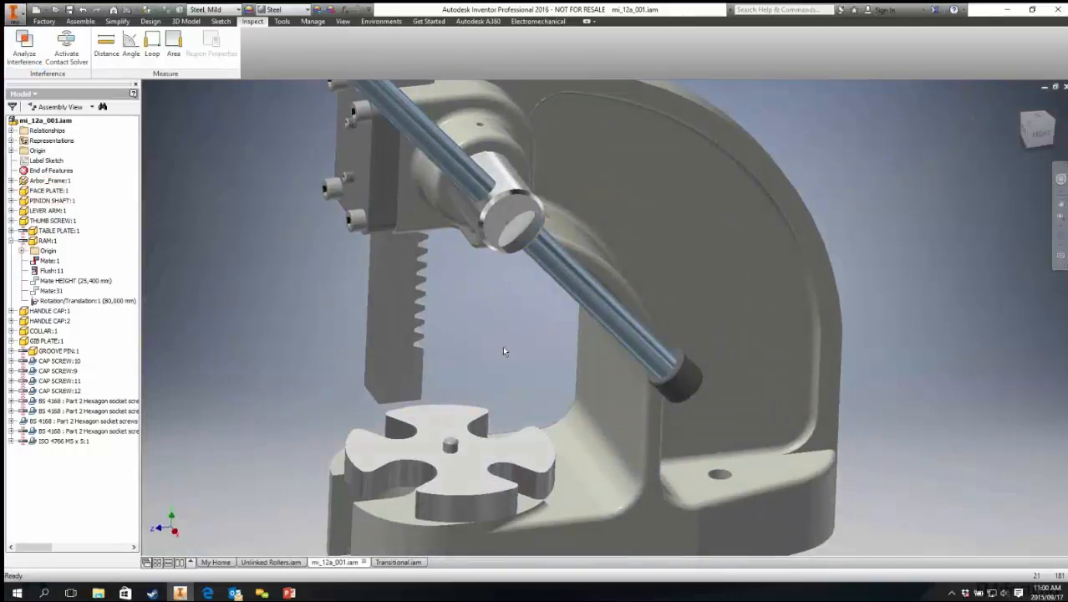
{"action": "scroll", "coordinate": [502, 350], "scroll_direction": "up", "scroll_amount": 5}
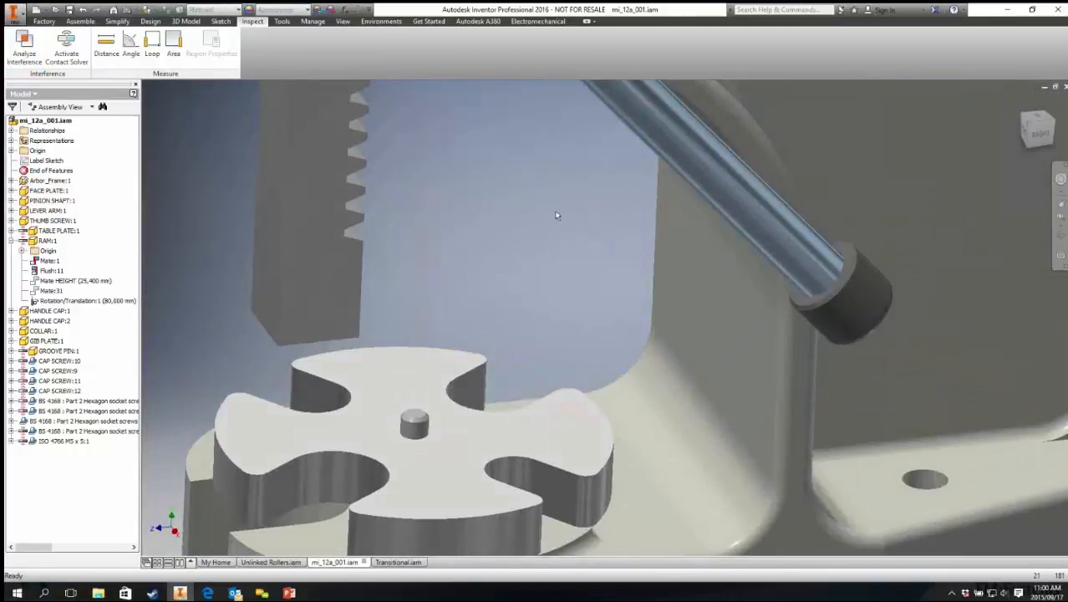
{"action": "middle_click_drag", "start_coordinate": [497, 281], "coordinate": [532, 471]}
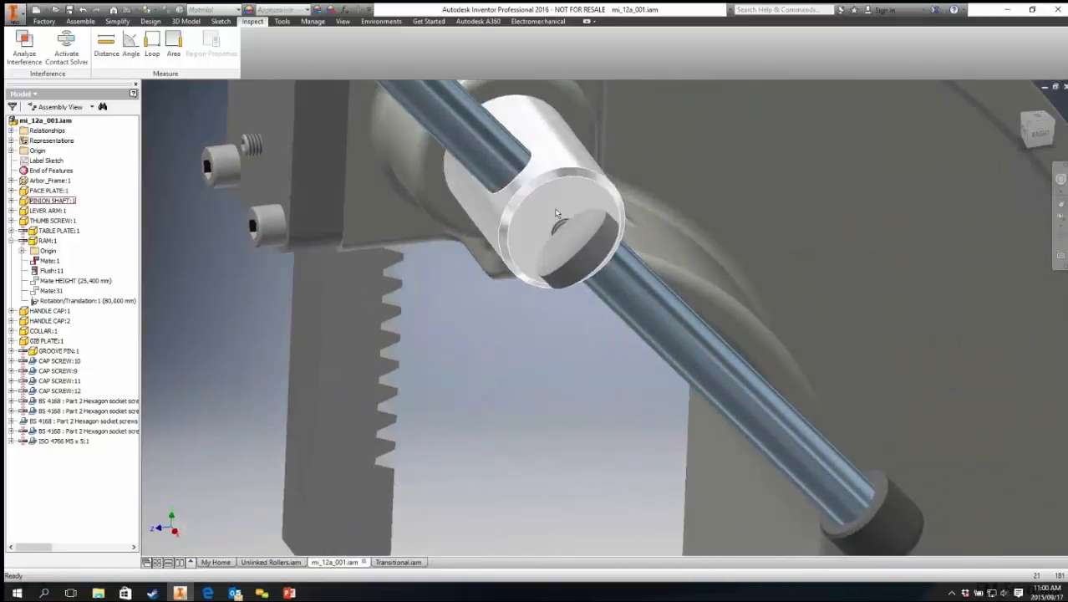
{"action": "middle_click_drag", "start_coordinate": [514, 359], "coordinate": [501, 485]}
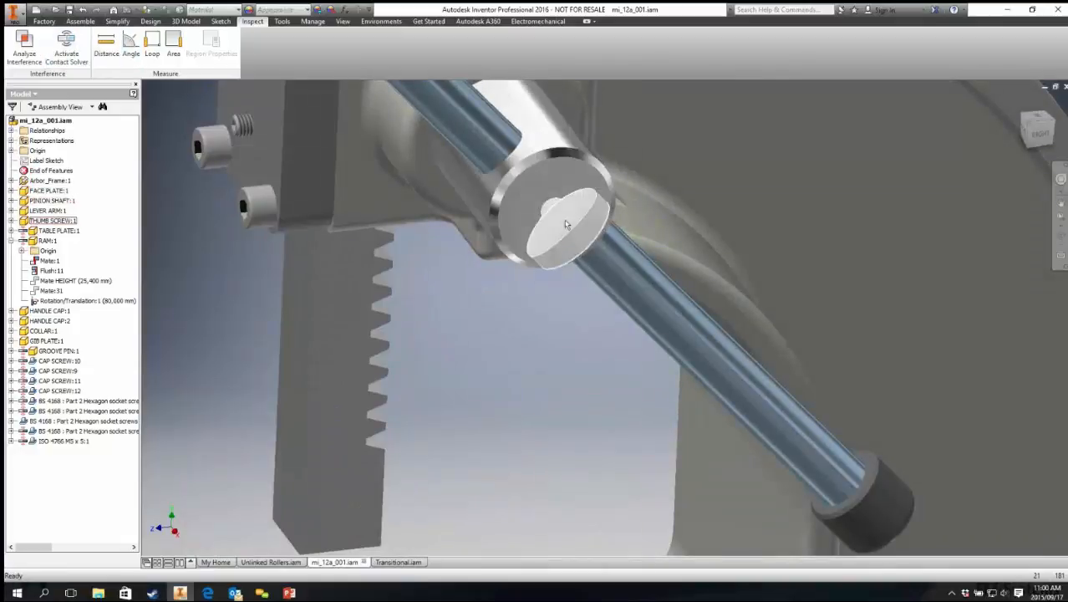
{"action": "middle_click_drag", "start_coordinate": [561, 251], "coordinate": [512, 170]}
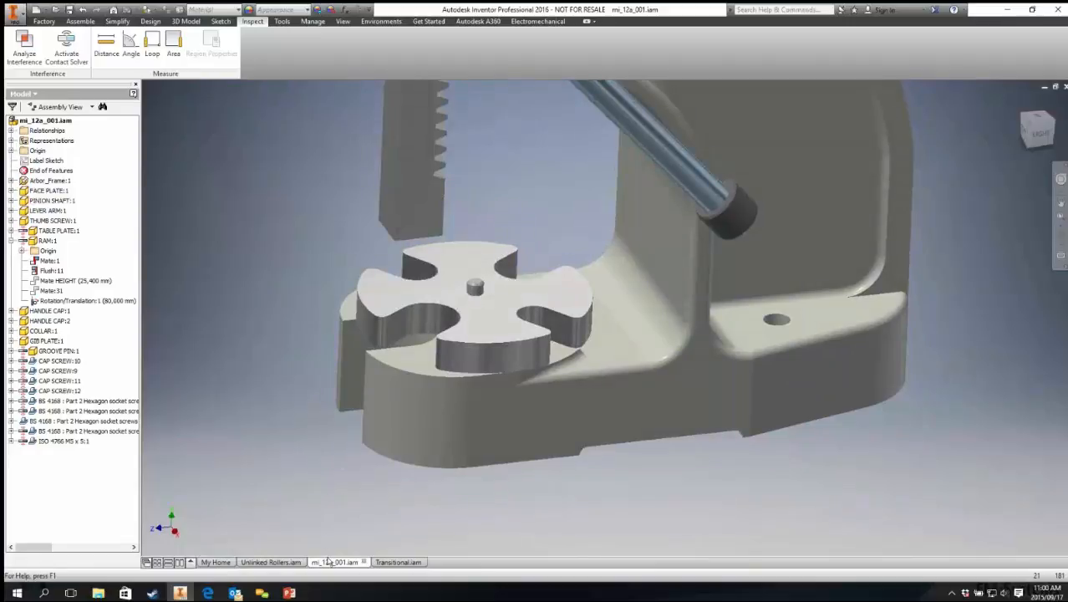
Step: Switch to the slide presentation and advance to the Adaptivity slide
{"action": "key", "text": "alt+Tab"}
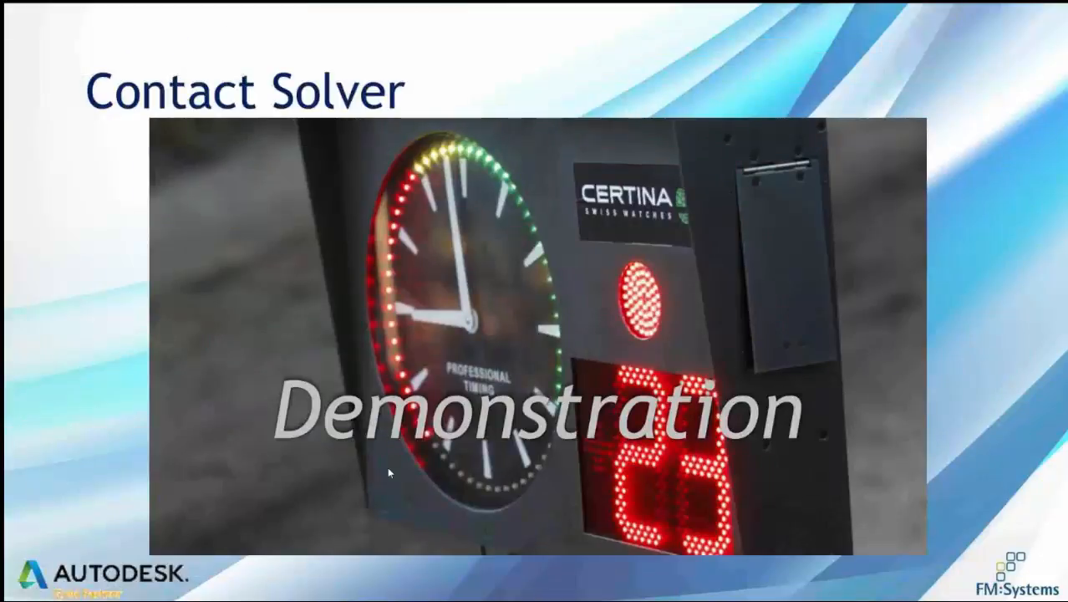
{"action": "left_click", "coordinate": [390, 473]}
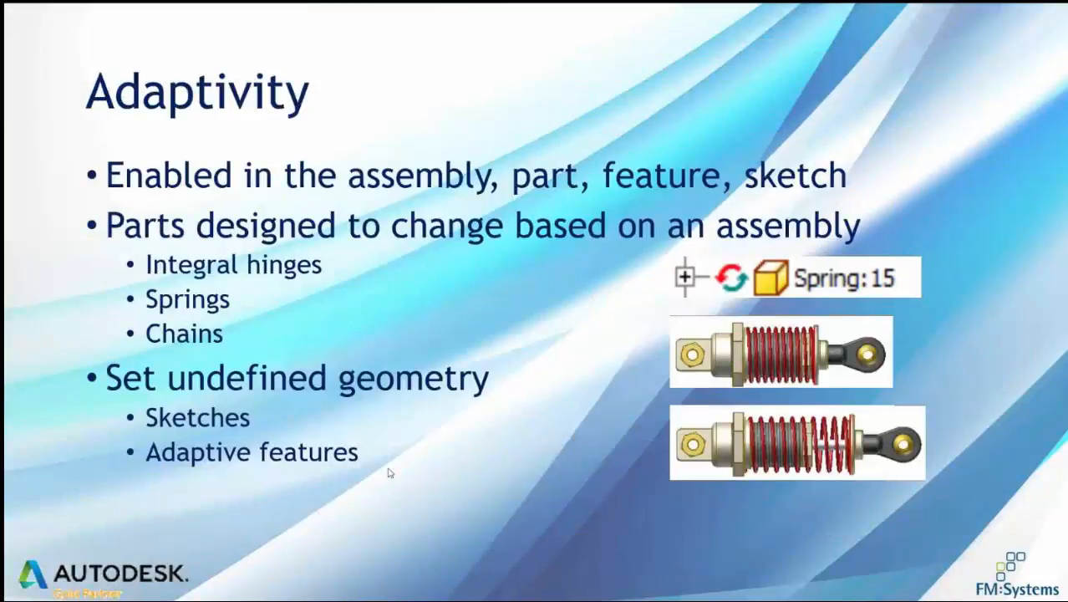
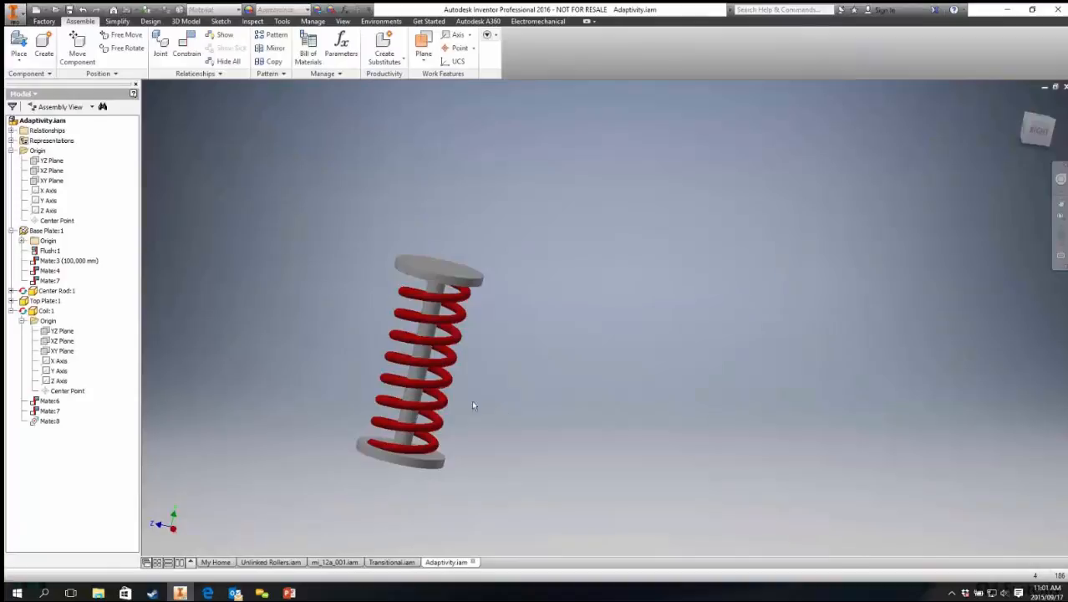
Step: Toggle the Adaptive option for the coil and for the center rod
{"action": "right_click", "coordinate": [426, 299]}
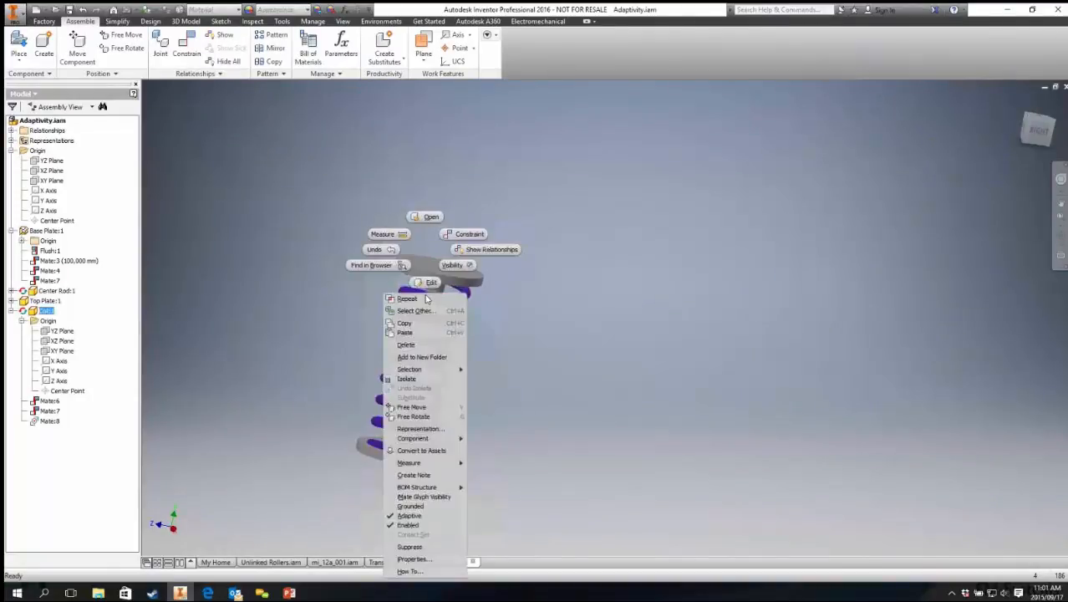
{"action": "left_click", "coordinate": [424, 516]}
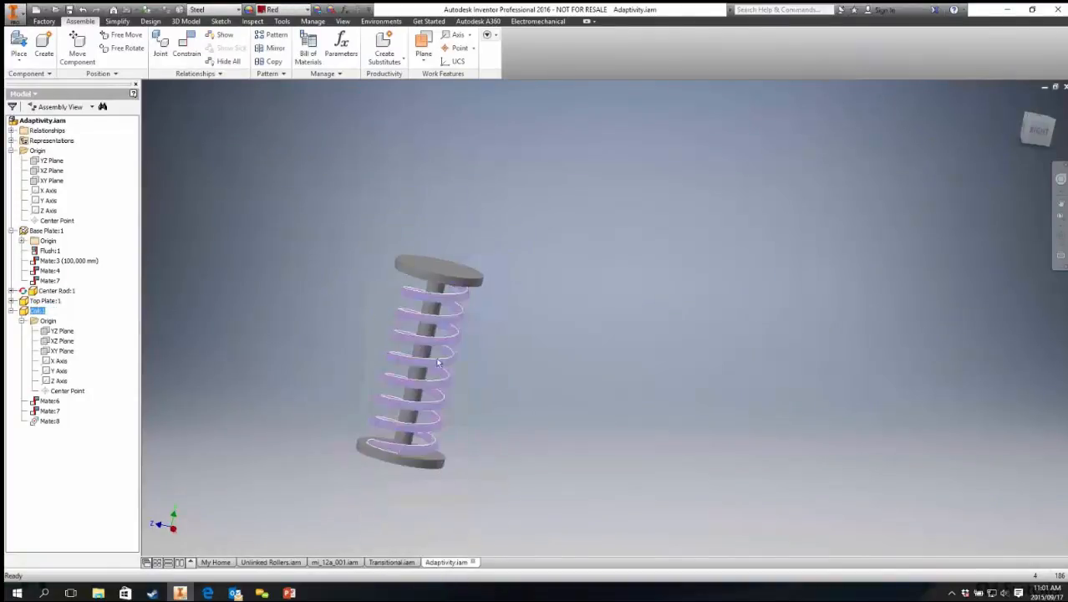
{"action": "left_click", "coordinate": [53, 291]}
{"action": "right_click", "coordinate": [52, 292]}
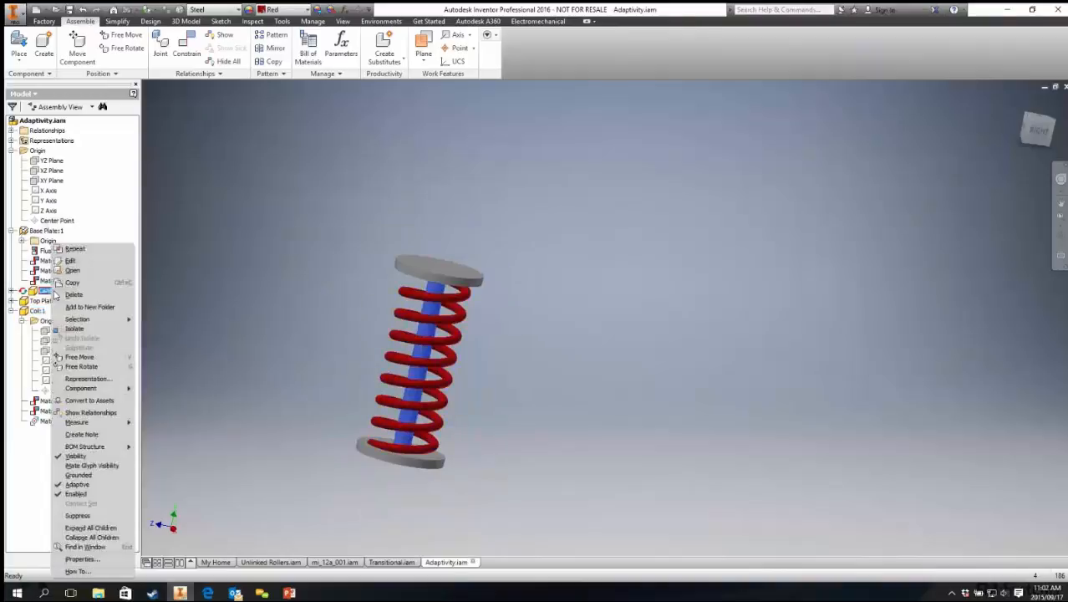
{"action": "left_click", "coordinate": [90, 484]}
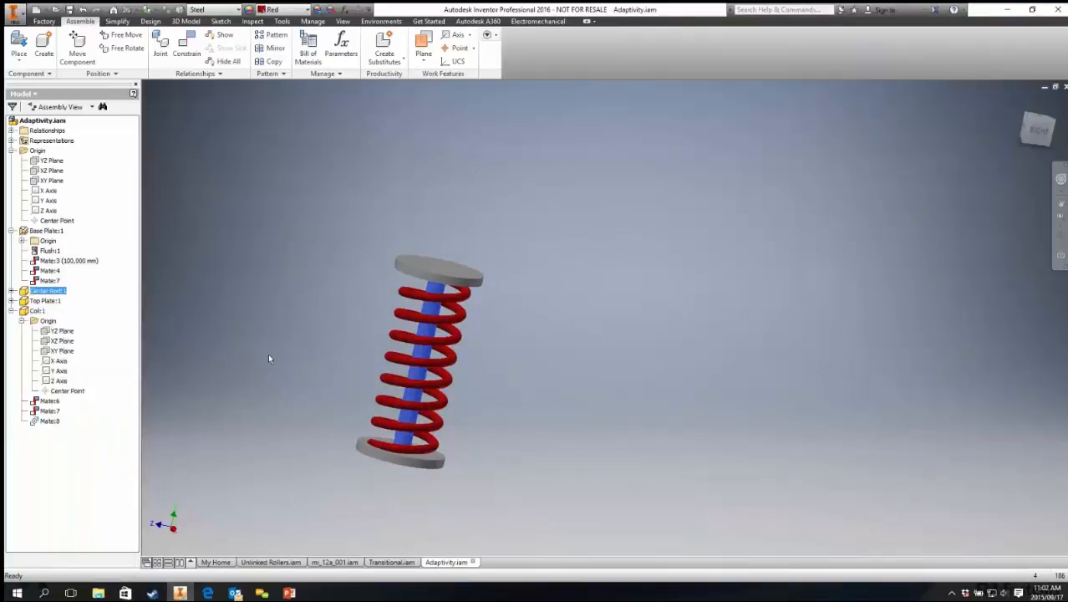
Step: Set the base plate's Mate:3 offset to 200 mm and accept the conflicting relationship
{"action": "left_click", "coordinate": [268, 353]}
{"action": "left_click", "coordinate": [84, 262]}
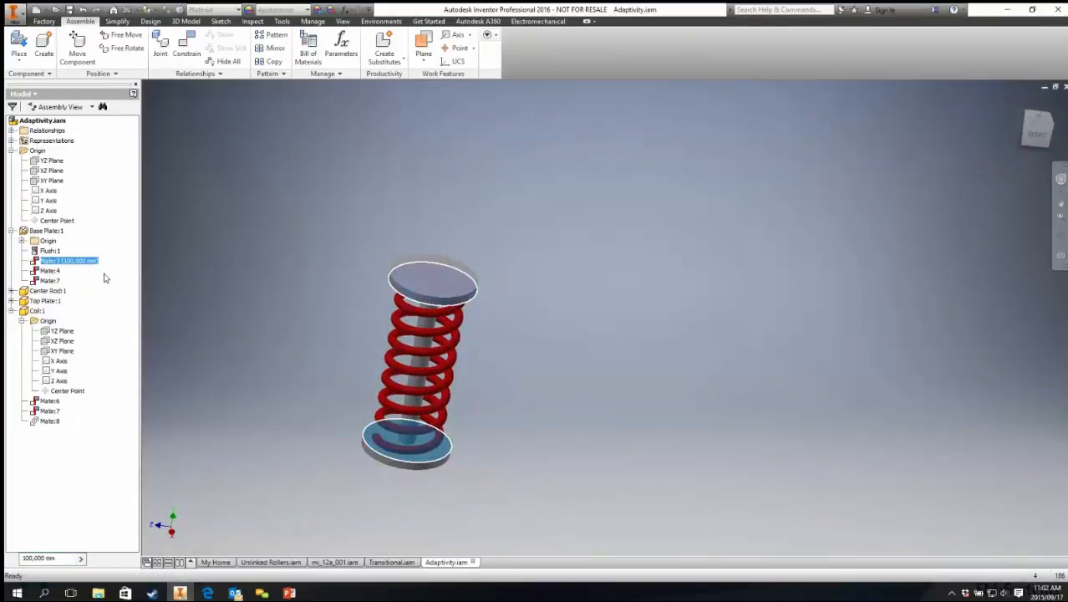
{"action": "key", "text": "5"}
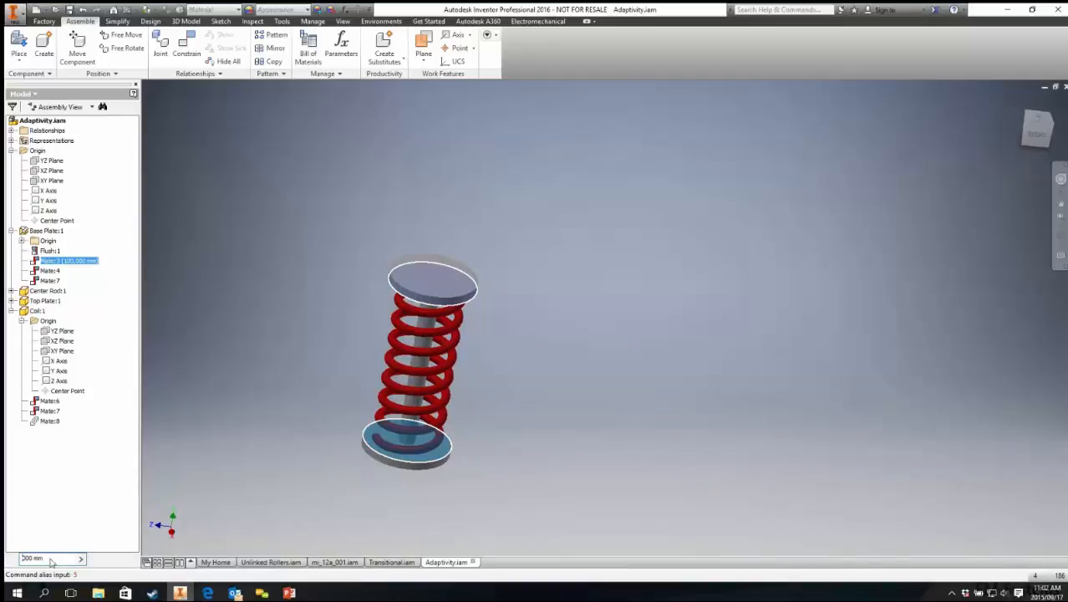
{"action": "key", "text": "Return"}
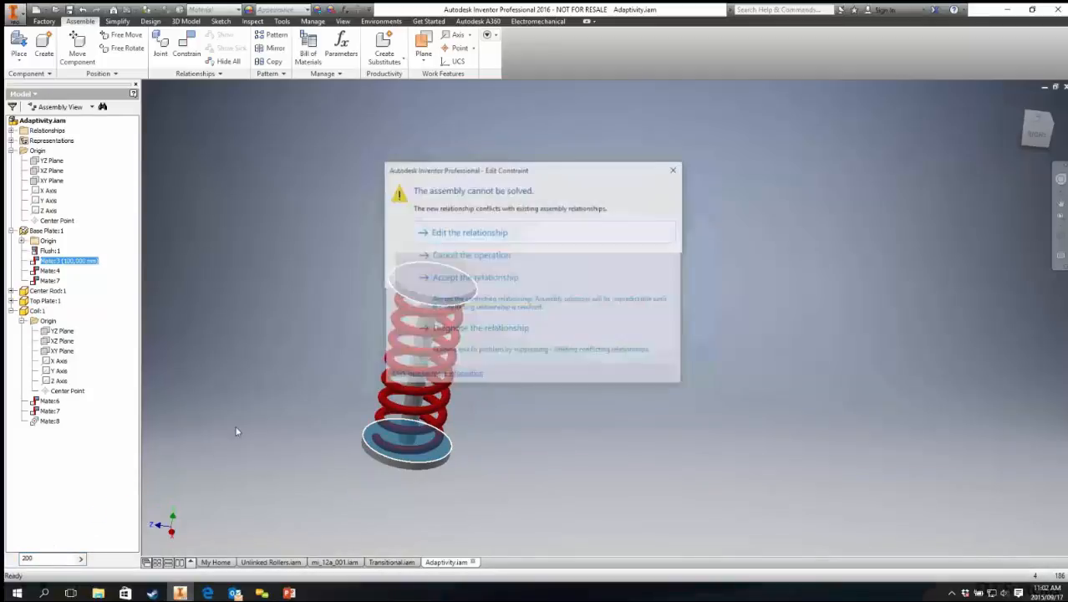
{"action": "left_click", "coordinate": [462, 279]}
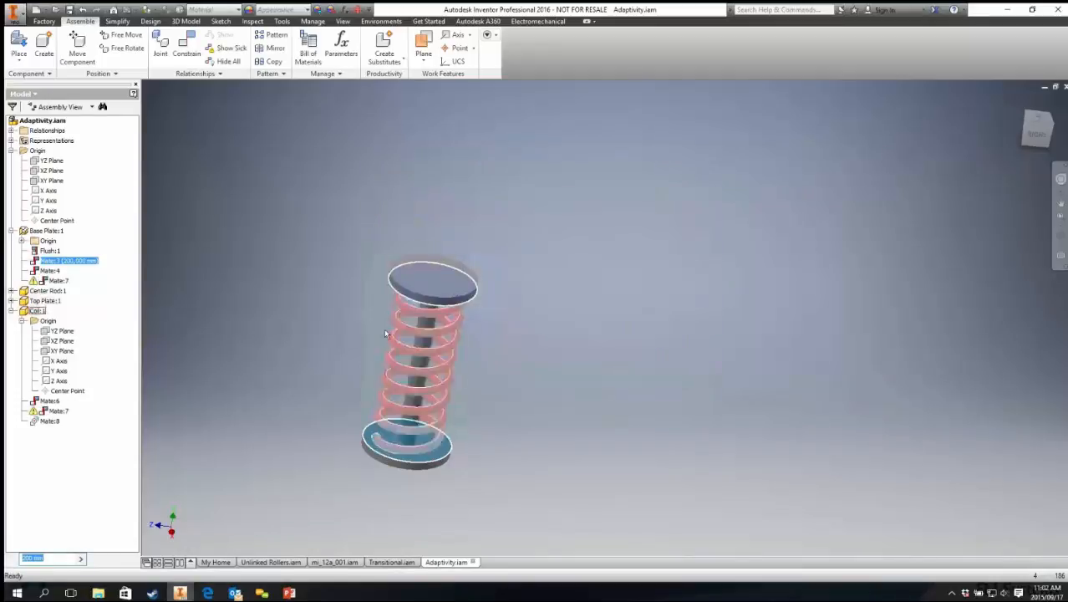
Step: Suppress the coil's failing Mate:7 constraint
{"action": "right_click", "coordinate": [57, 281]}
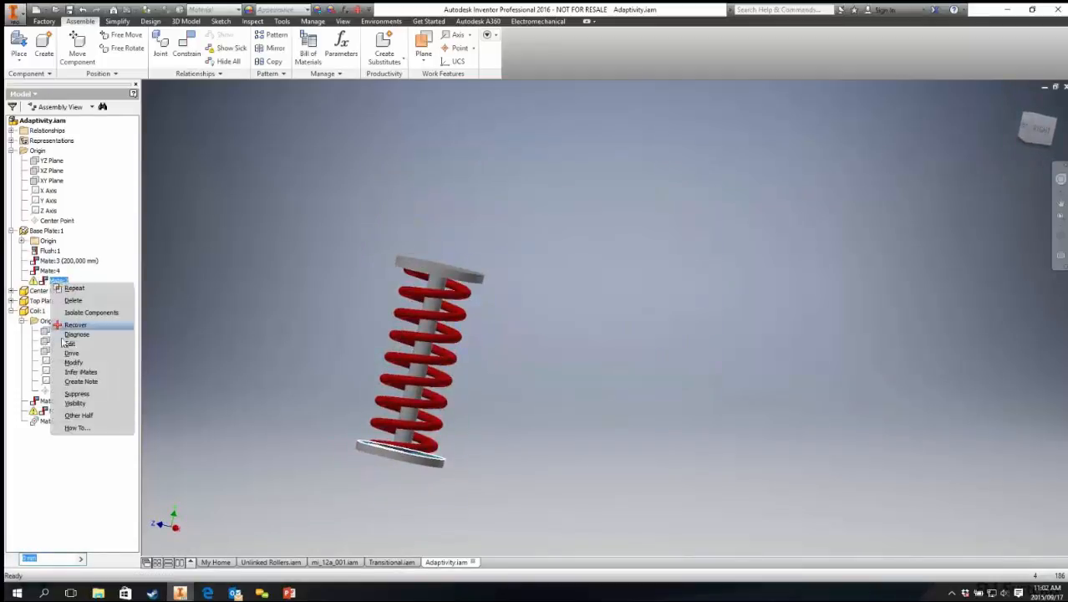
{"action": "left_click", "coordinate": [76, 393]}
{"action": "left_click", "coordinate": [247, 107]}
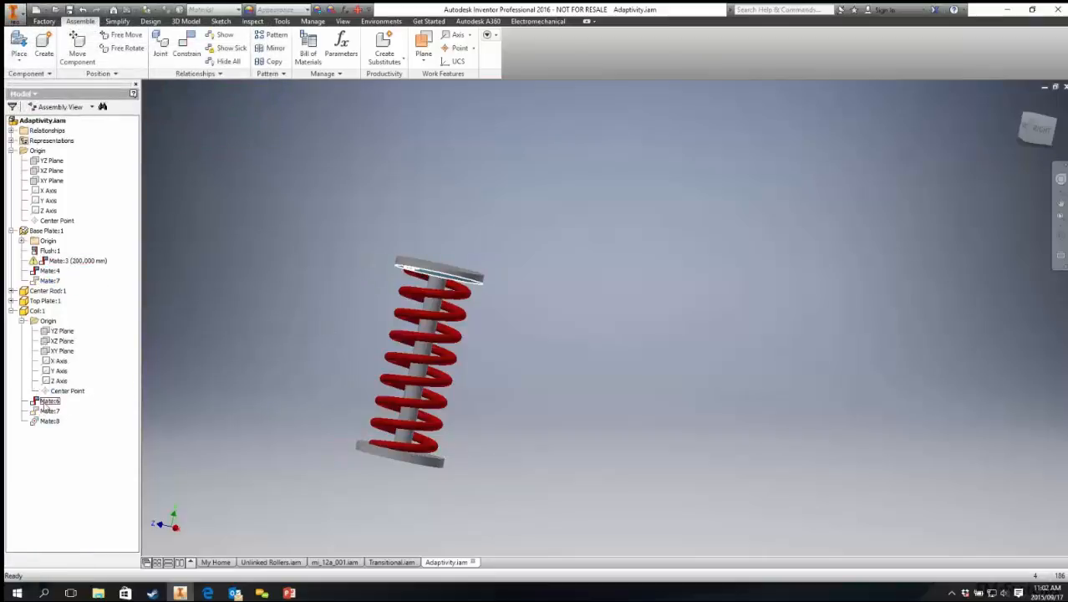
Step: Expand the center rod's constraints and suppress its Mate:4
{"action": "left_click", "coordinate": [36, 310]}
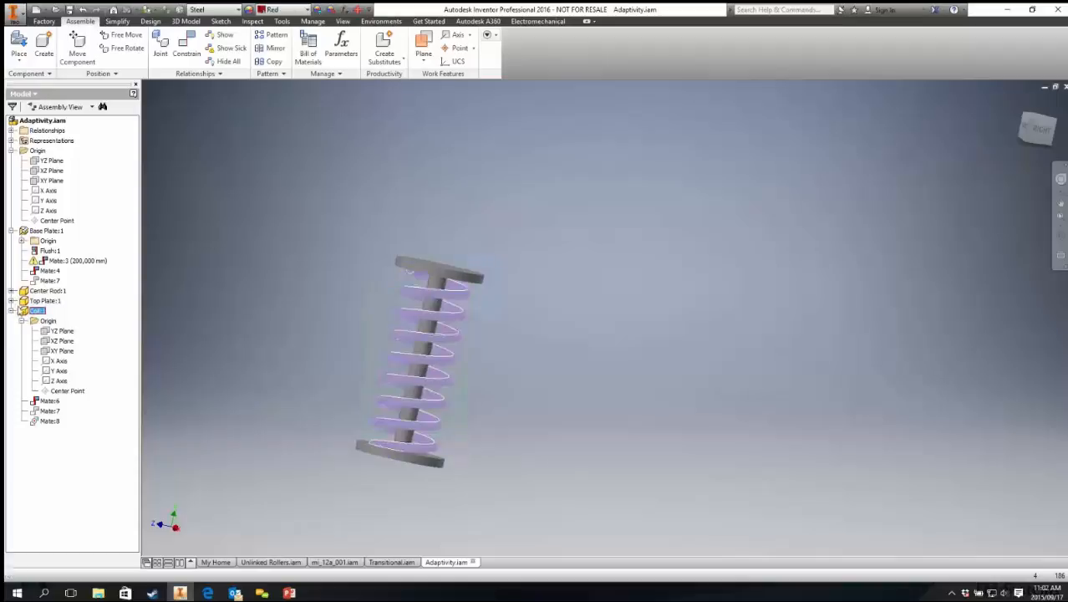
{"action": "left_click", "coordinate": [11, 291]}
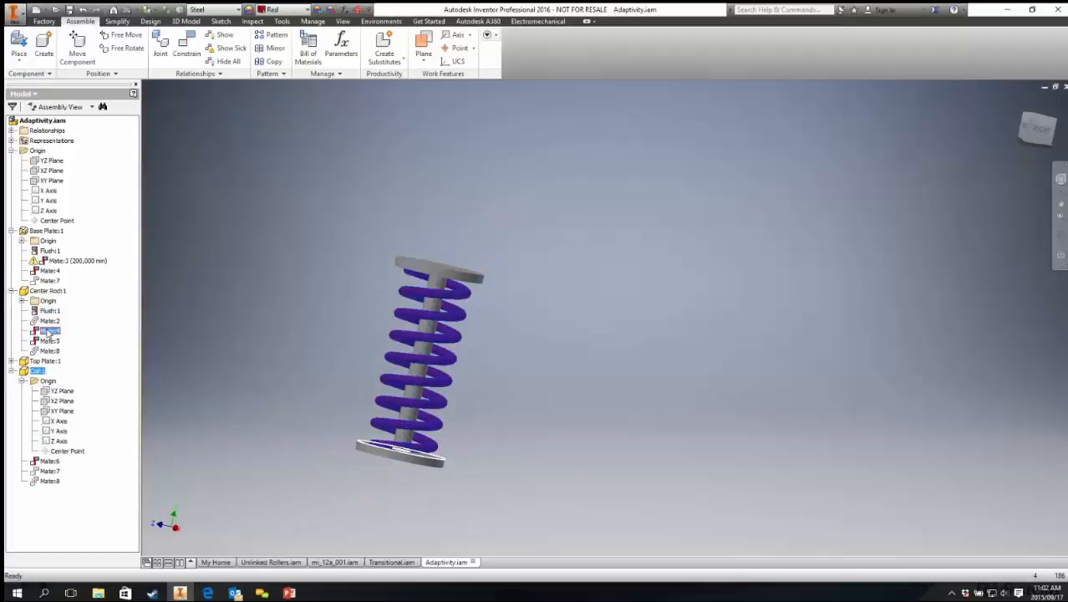
{"action": "right_click", "coordinate": [48, 332]}
{"action": "left_click", "coordinate": [70, 420]}
{"action": "middle_click_drag", "start_coordinate": [287, 333], "coordinate": [284, 349], "text": "shift"}
Step: Suppress the base plate's Flush:1 constraint
{"action": "double_click", "coordinate": [87, 263]}
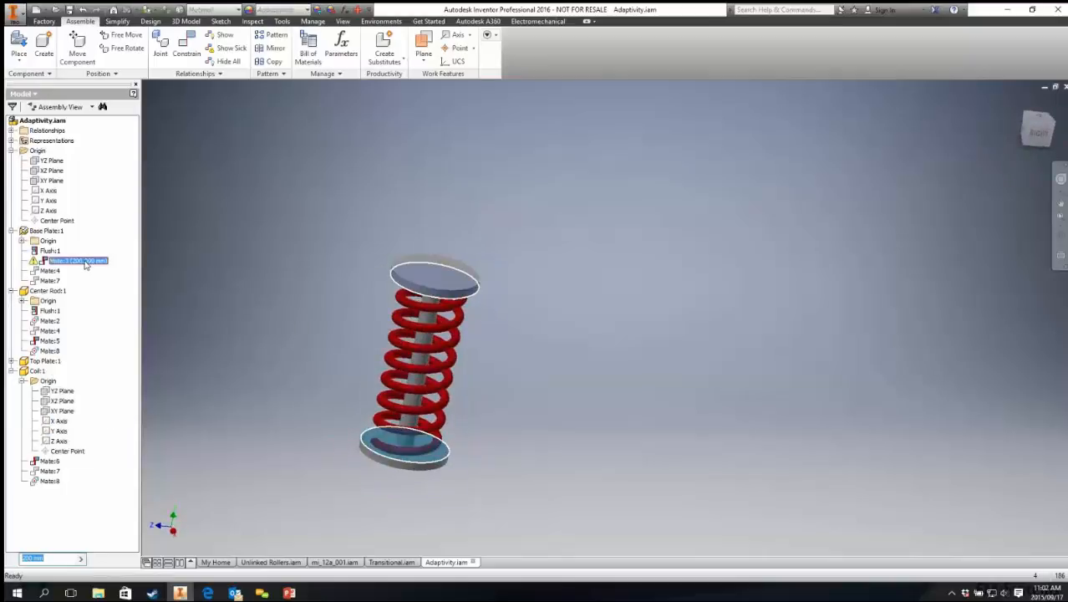
{"action": "key", "text": "Return"}
{"action": "left_click", "coordinate": [46, 252]}
{"action": "left_click", "coordinate": [51, 263]}
{"action": "mouse_move", "coordinate": [287, 344]}
{"action": "middle_mouse_down", "text": "shift"}
{"action": "mouse_move", "coordinate": [291, 318]}
{"action": "mouse_move", "coordinate": [289, 336]}
{"action": "middle_mouse_up", "text": "shift"}
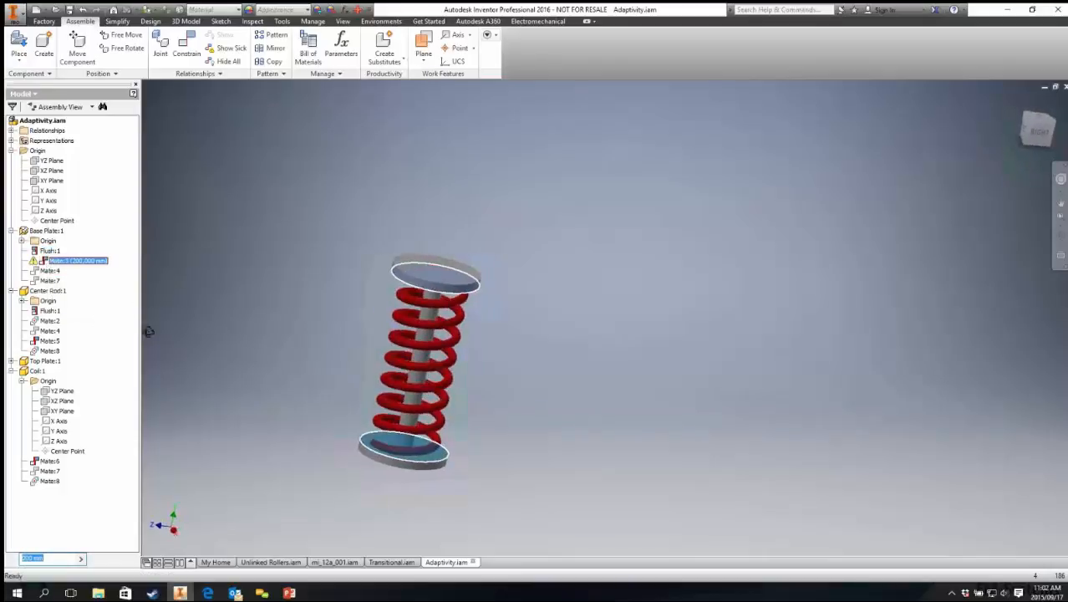
{"action": "left_click", "coordinate": [48, 251]}
{"action": "right_click", "coordinate": [50, 253]}
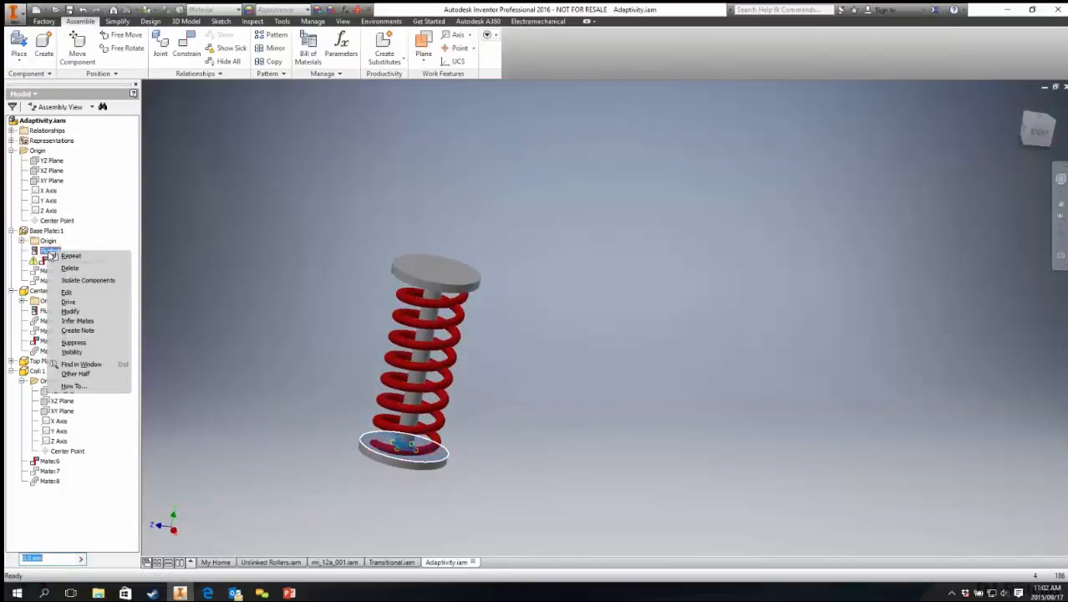
{"action": "left_click", "coordinate": [73, 343]}
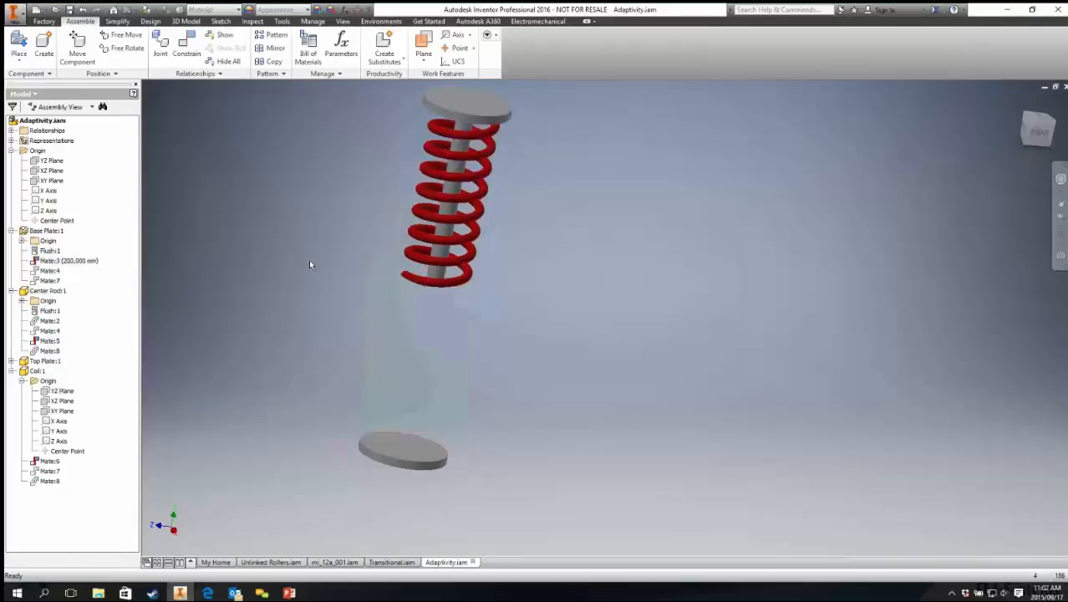
Step: Set the Mate:3 offset to 500 mm, then to 200 mm
{"action": "left_click", "coordinate": [76, 260]}
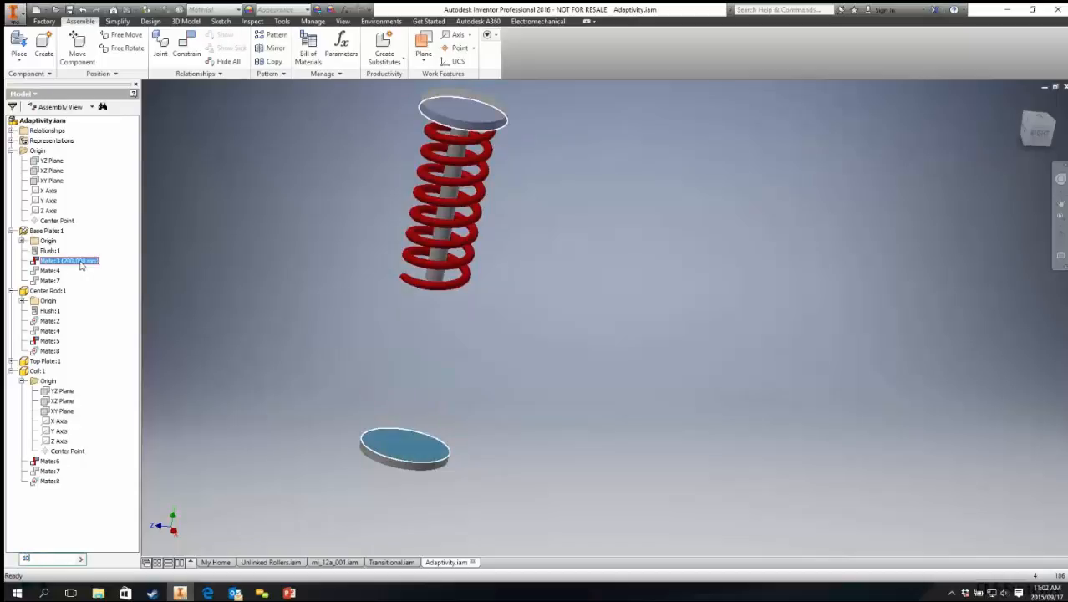
{"action": "key", "text": "Return"}
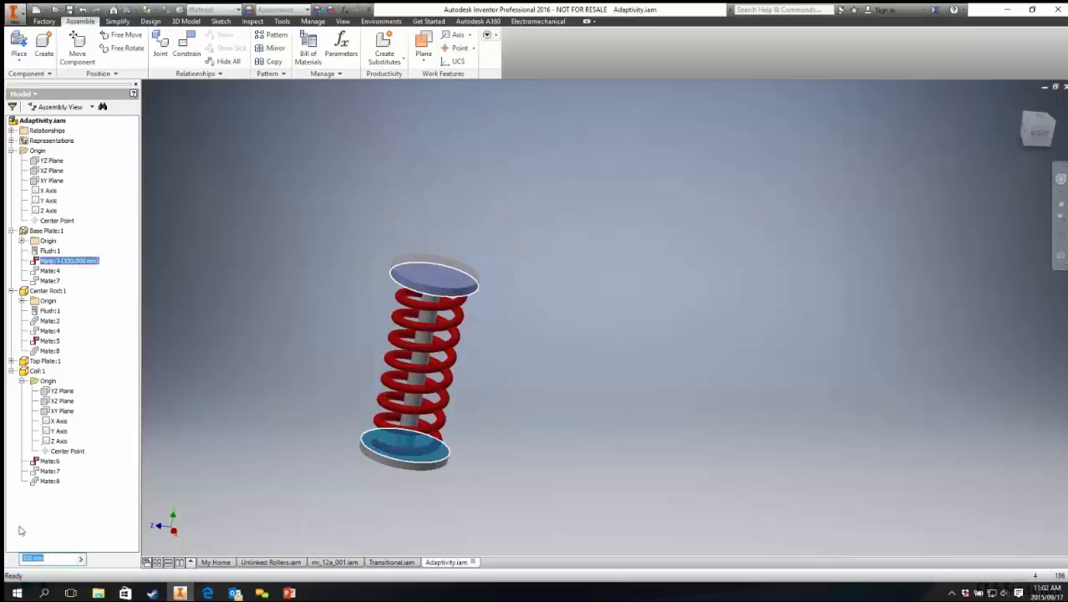
{"action": "type", "text": "500"}
{"action": "key", "text": "Return"}
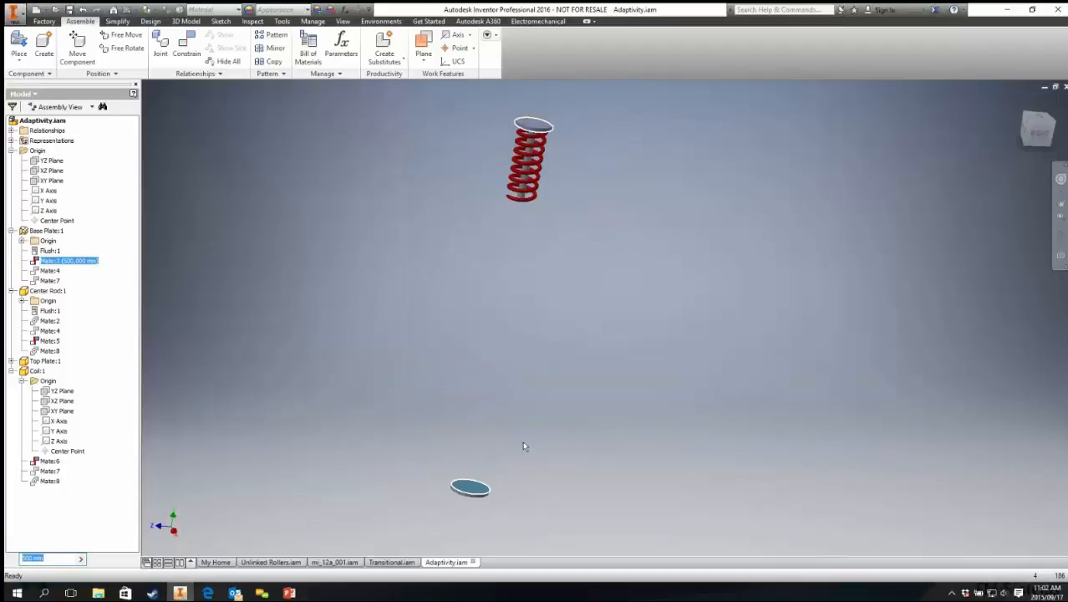
{"action": "type", "text": "200"}
{"action": "key", "text": "Return"}
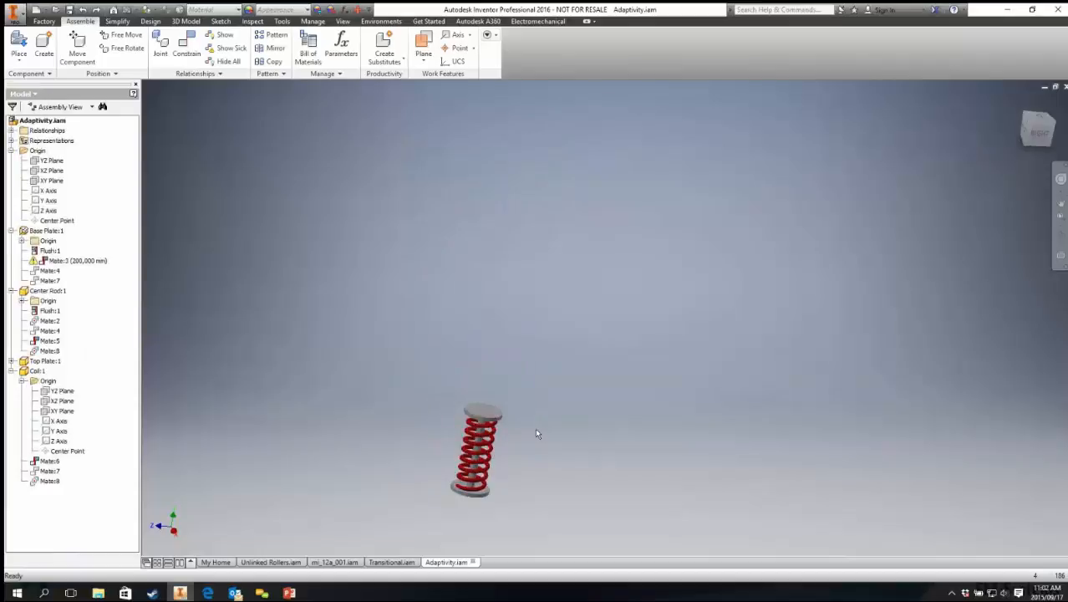
Step: Undo the last three changes
{"action": "key", "text": "ctrl+z"}
{"action": "key", "text": "ctrl+z"}
{"action": "key", "text": "ctrl+z"}
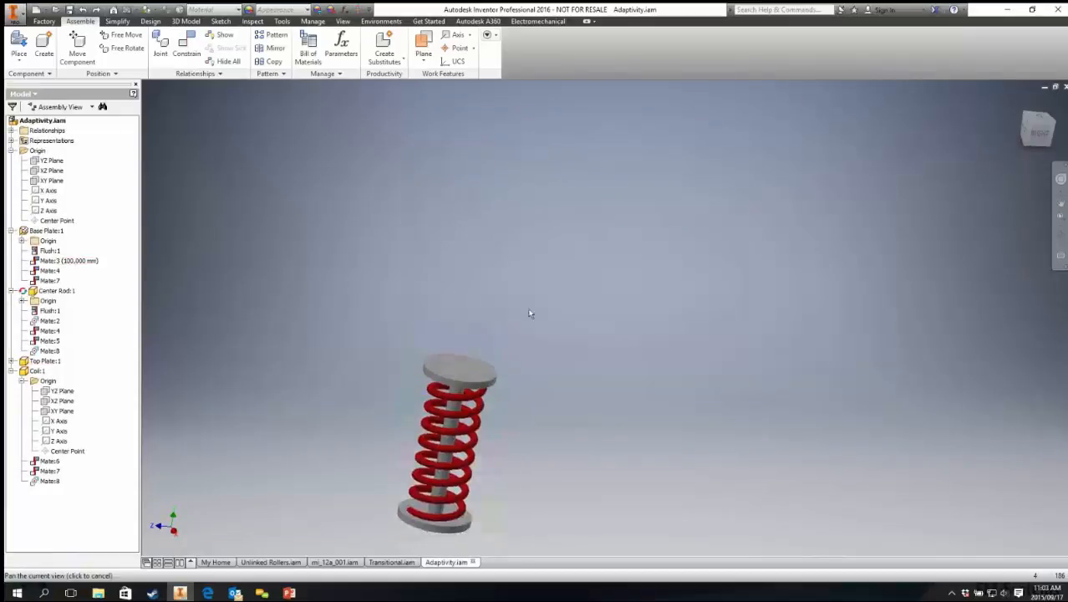
Step: Edit the coil part in place and open its Extrusion1 feature without changing it
{"action": "double_click", "coordinate": [488, 257]}
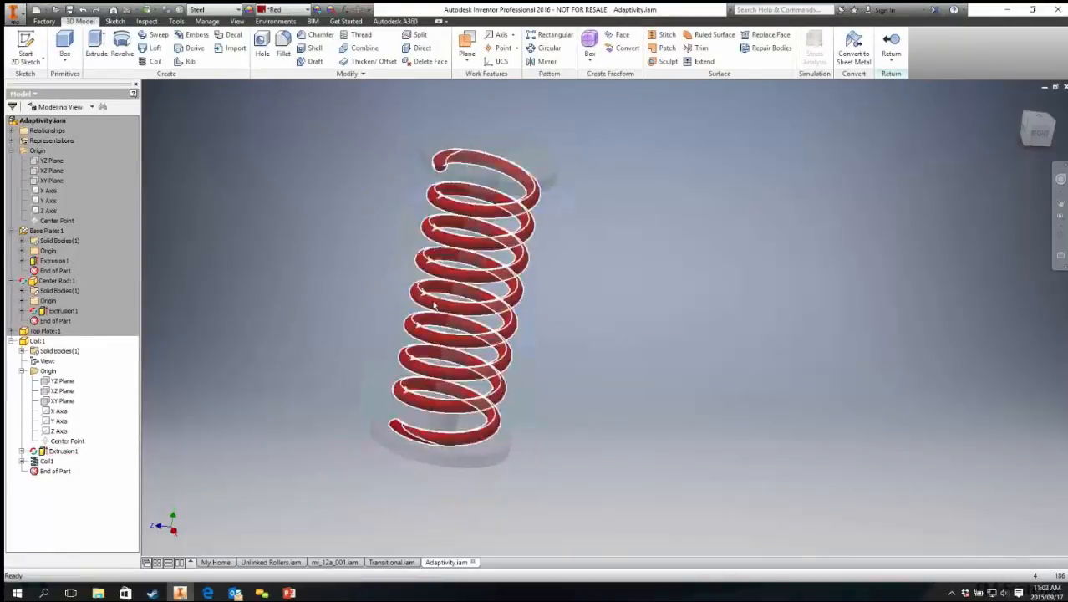
{"action": "left_click", "coordinate": [51, 452]}
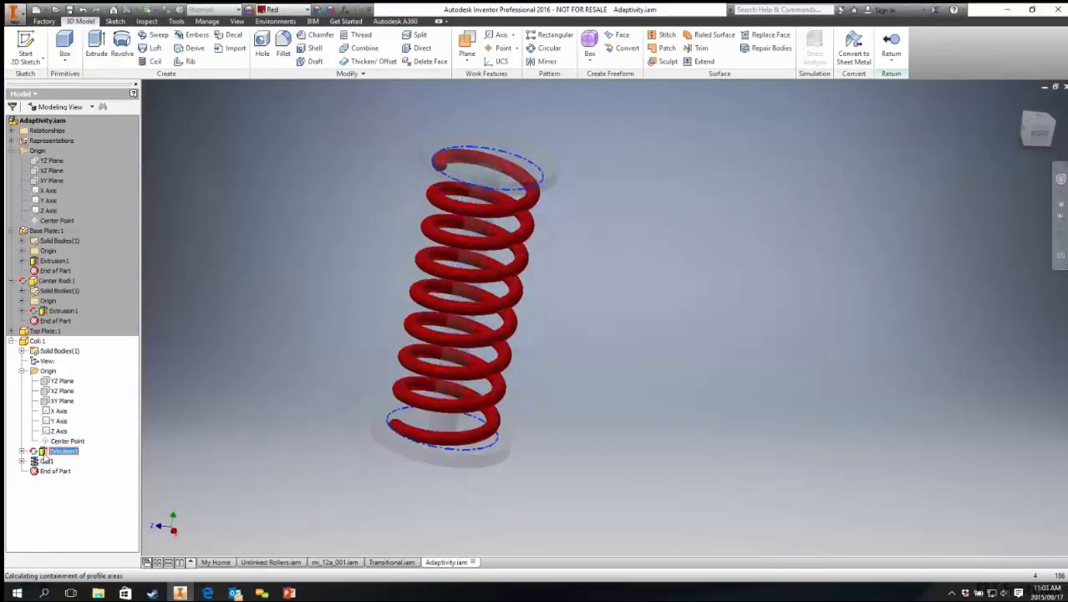
{"action": "double_click", "coordinate": [50, 451]}
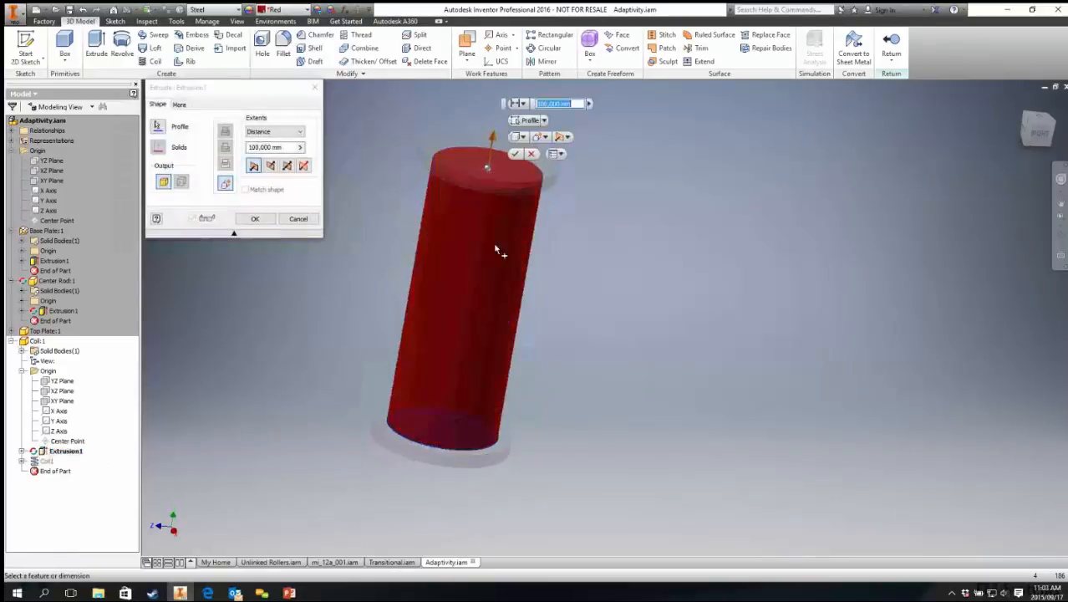
{"action": "left_click", "coordinate": [306, 219]}
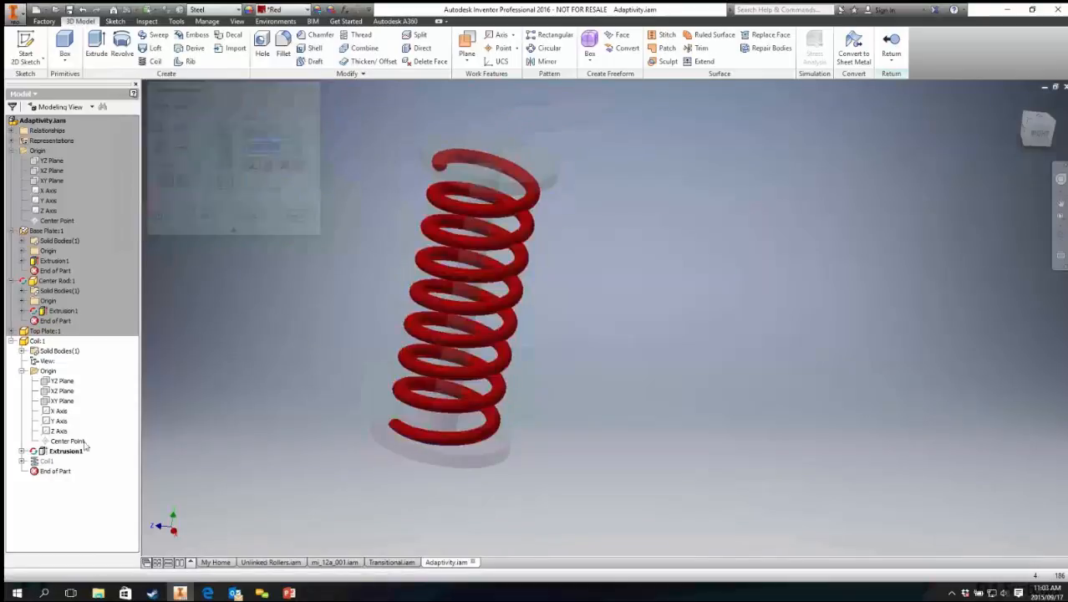
Step: Open the Extrusion1 and Coil1 features of the coil part for review, cancelling each
{"action": "right_click", "coordinate": [44, 462]}
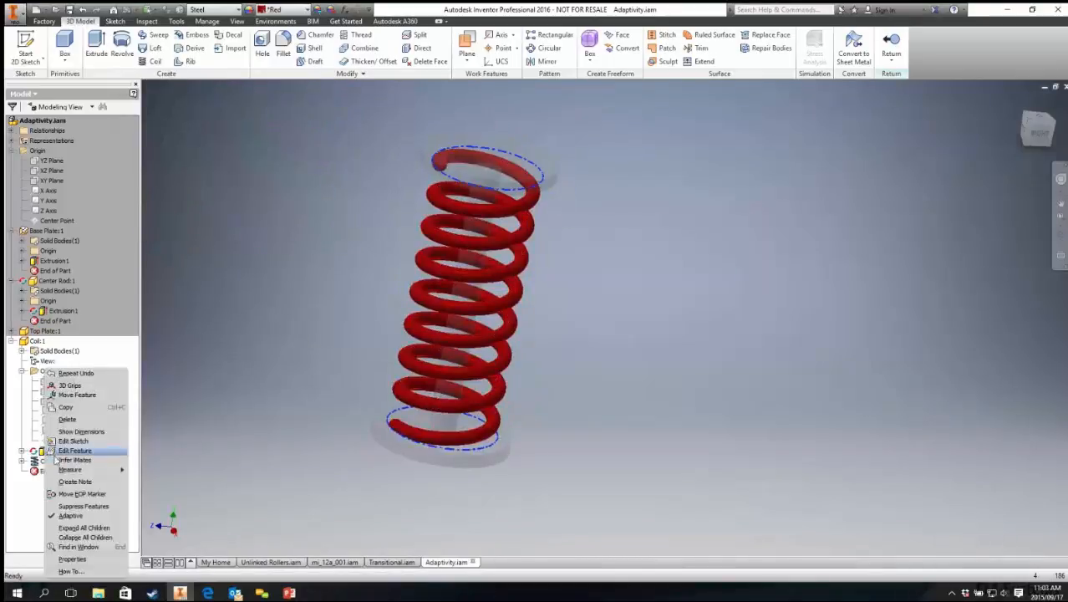
{"action": "double_click", "coordinate": [62, 451]}
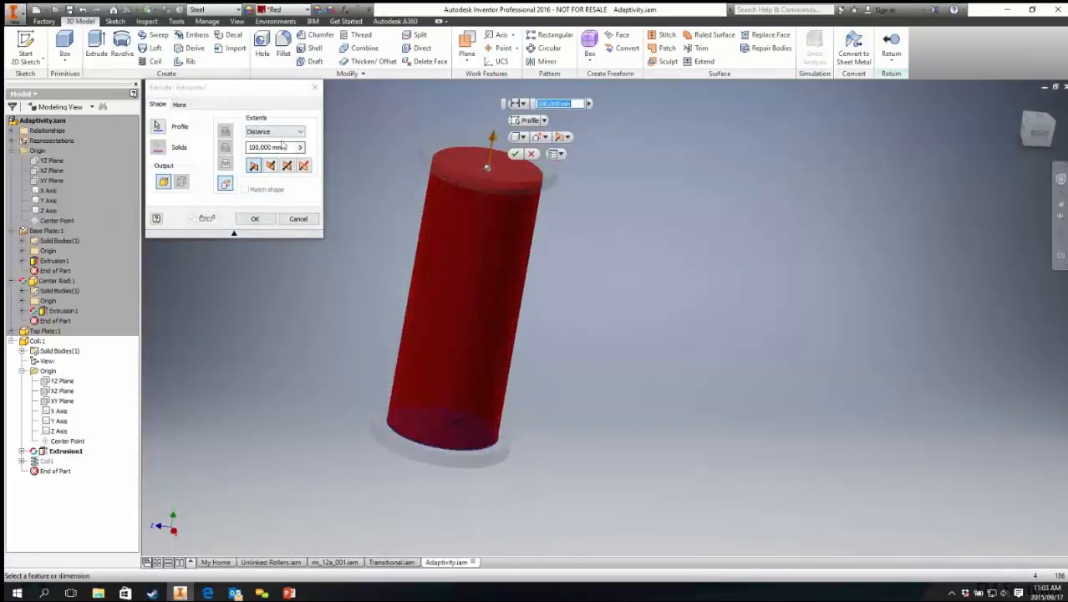
{"action": "left_click", "coordinate": [296, 218]}
{"action": "double_click", "coordinate": [47, 461]}
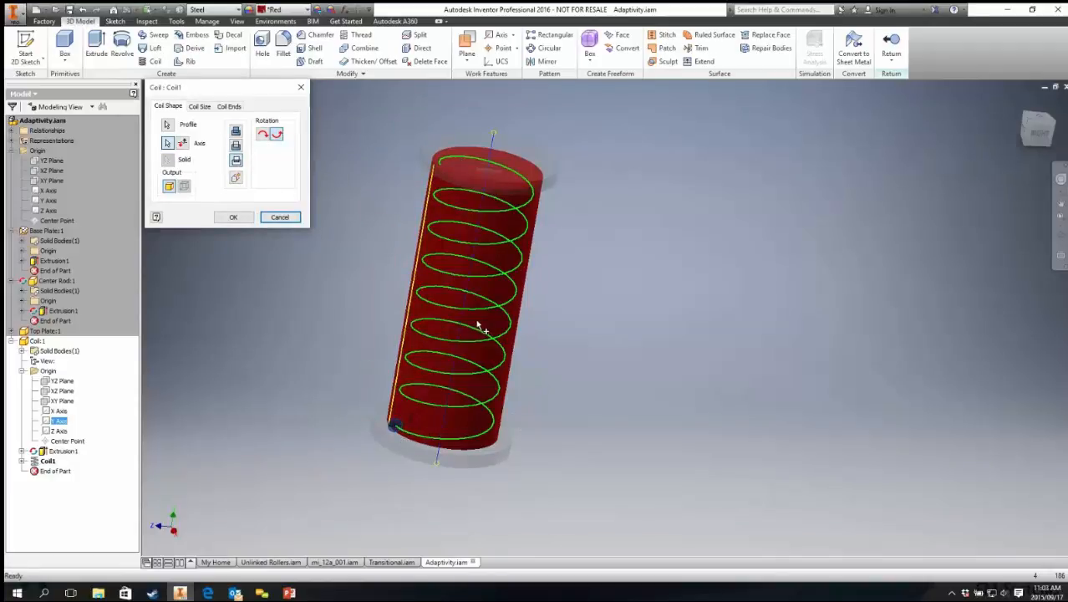
{"action": "left_click", "coordinate": [289, 219]}
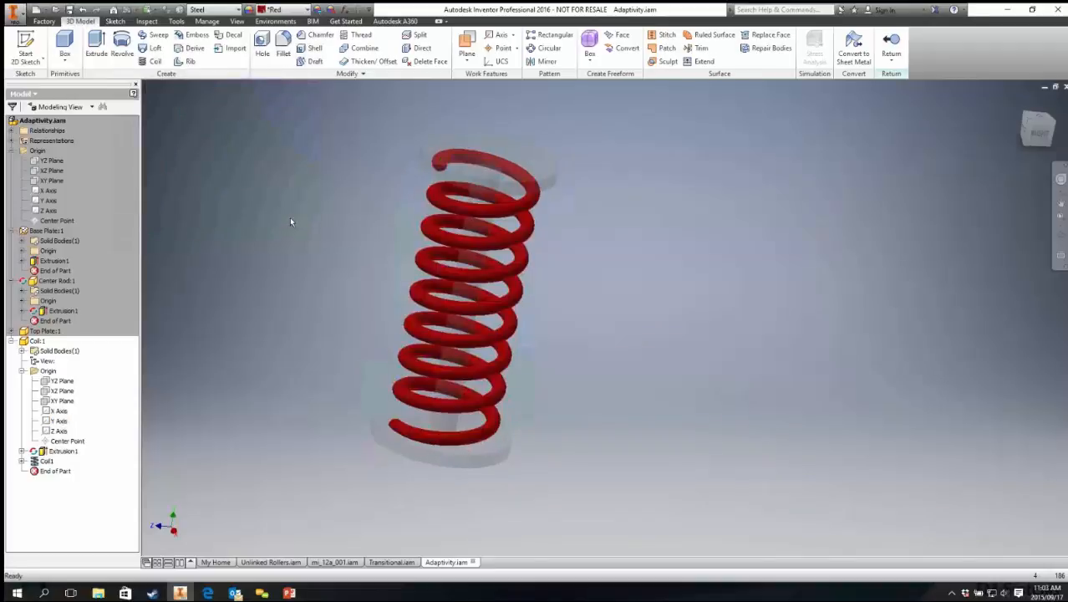
Step: Review the Coil Size settings of the Coil1 feature, then cancel
{"action": "double_click", "coordinate": [45, 460]}
{"action": "left_click", "coordinate": [199, 106]}
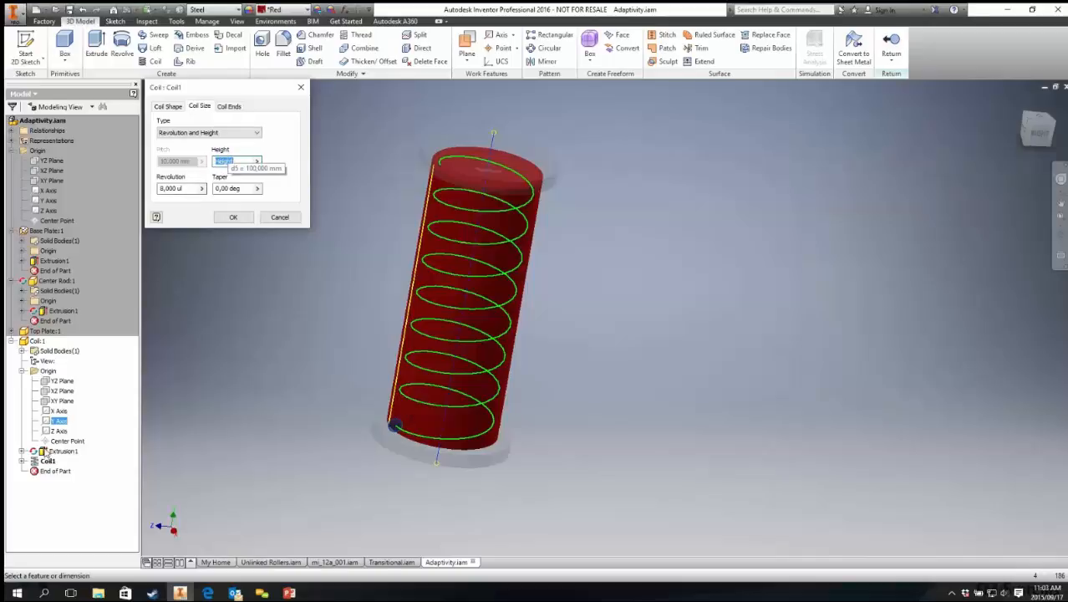
{"action": "double_click", "coordinate": [46, 452]}
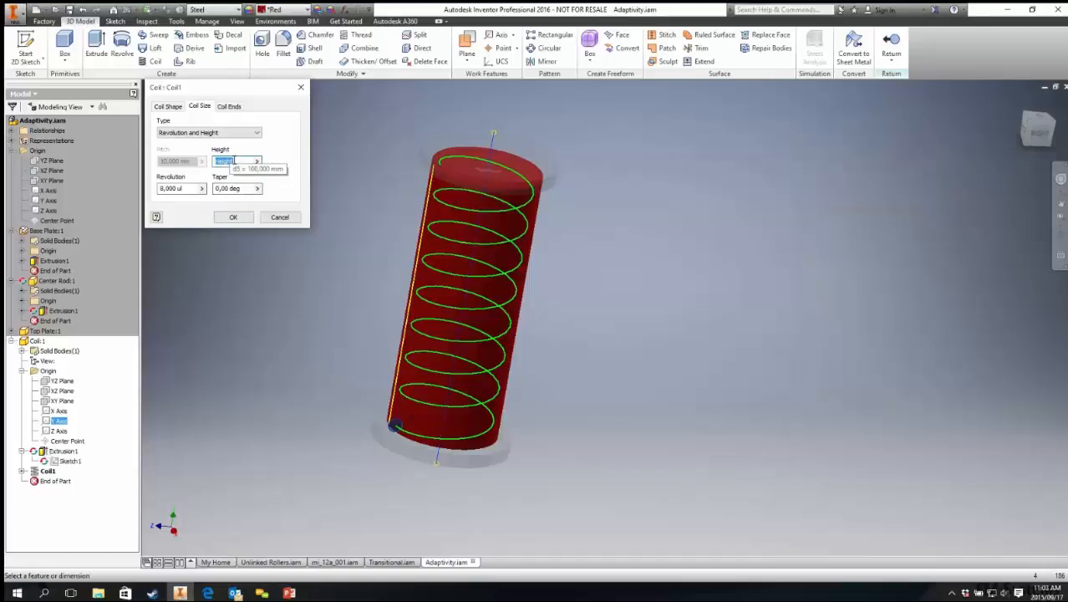
{"action": "left_click", "coordinate": [51, 453]}
{"action": "left_click", "coordinate": [279, 218]}
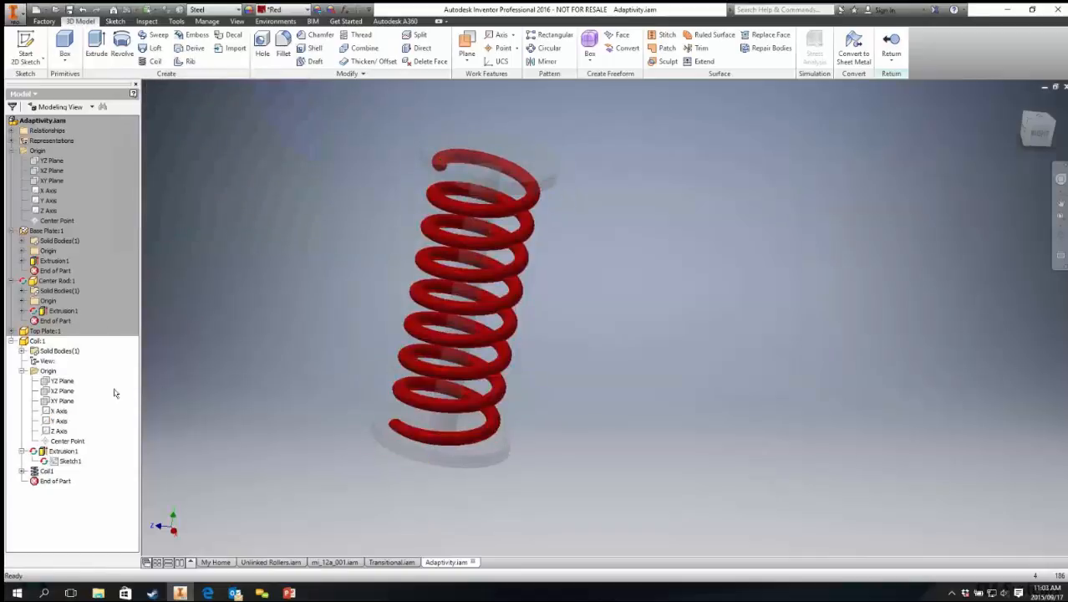
Step: Show the dimensions of the coil's Extrusion1 feature
{"action": "right_click", "coordinate": [45, 452]}
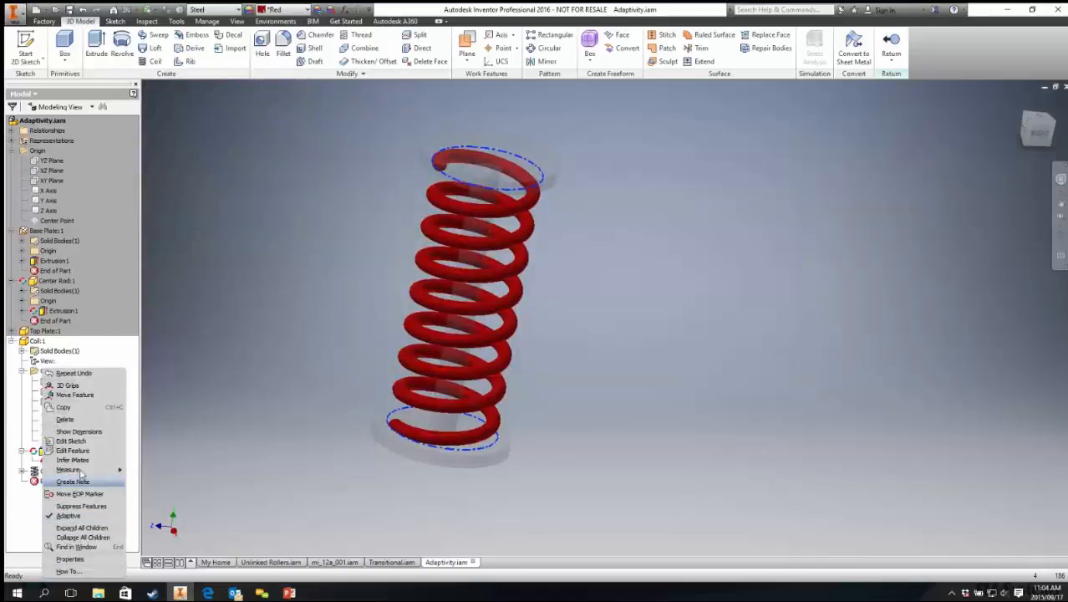
{"action": "left_click", "coordinate": [78, 431]}
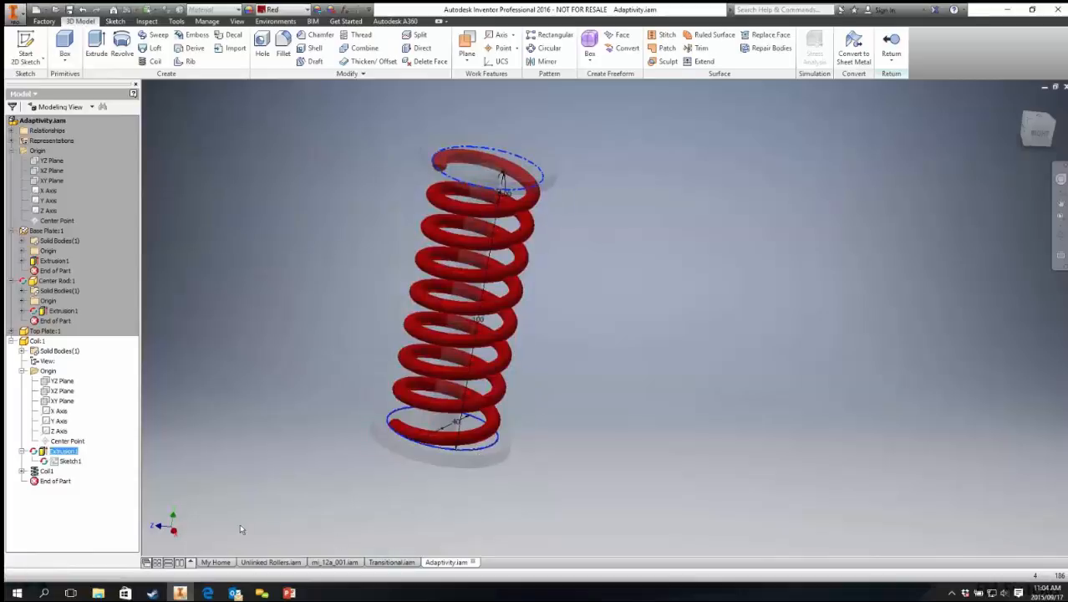
{"action": "right_click", "coordinate": [276, 367]}
{"action": "key", "text": "Escape"}
{"action": "right_click", "coordinate": [313, 245]}
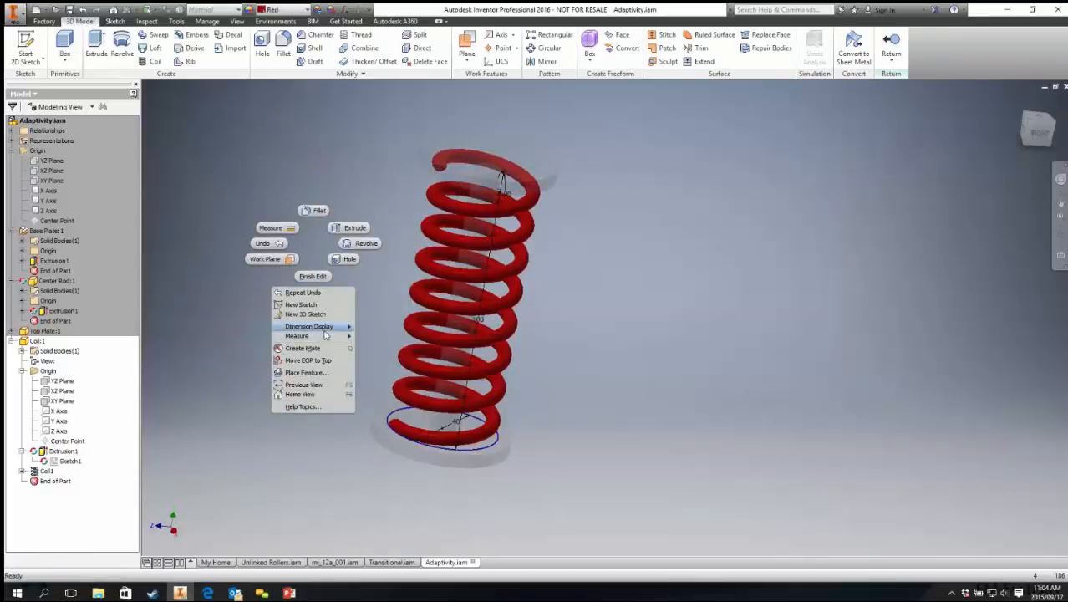
Step: Set the coil's Coil1 feature to 10 revolutions in its Coil Size settings
{"action": "mouse_move", "coordinate": [330, 327]}
{"action": "left_click", "coordinate": [385, 346]}
{"action": "middle_click_drag", "start_coordinate": [465, 413], "coordinate": [562, 371], "text": "shift"}
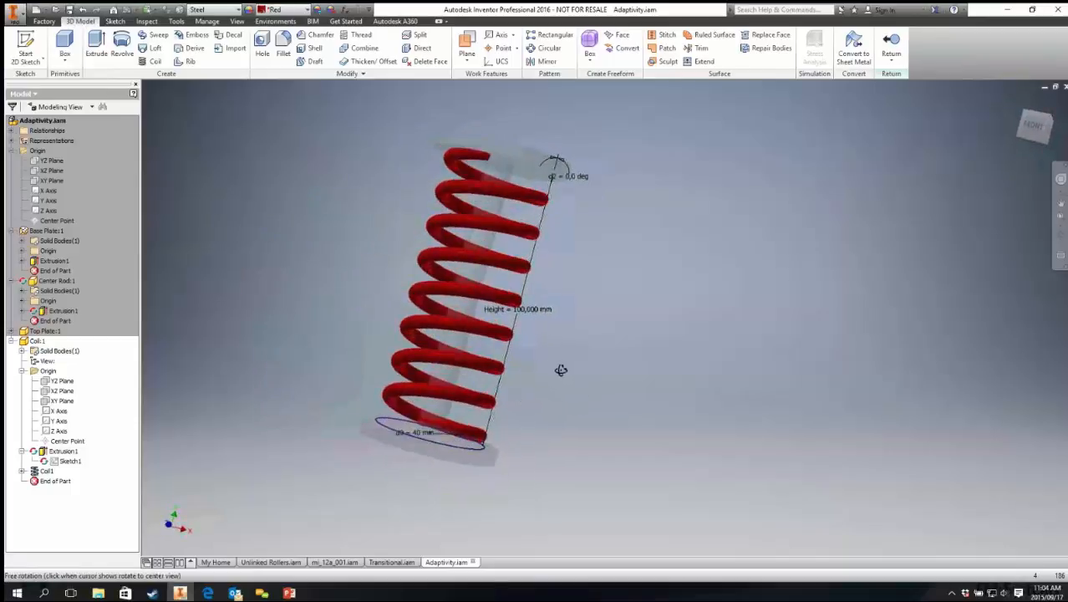
{"action": "scroll", "coordinate": [497, 305], "scroll_direction": "up", "scroll_amount": 5}
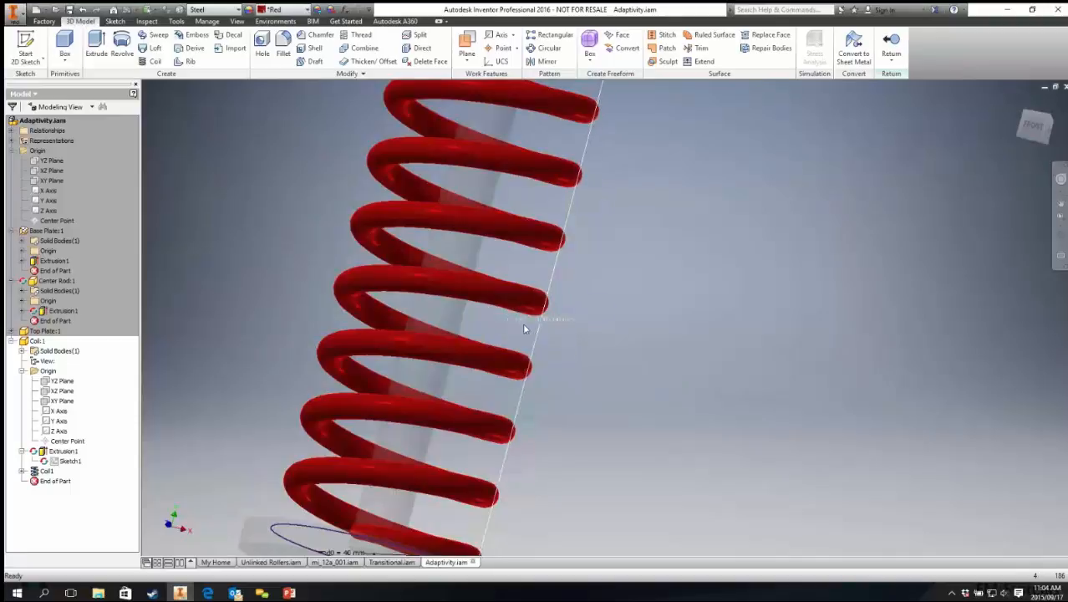
{"action": "double_click", "coordinate": [46, 472]}
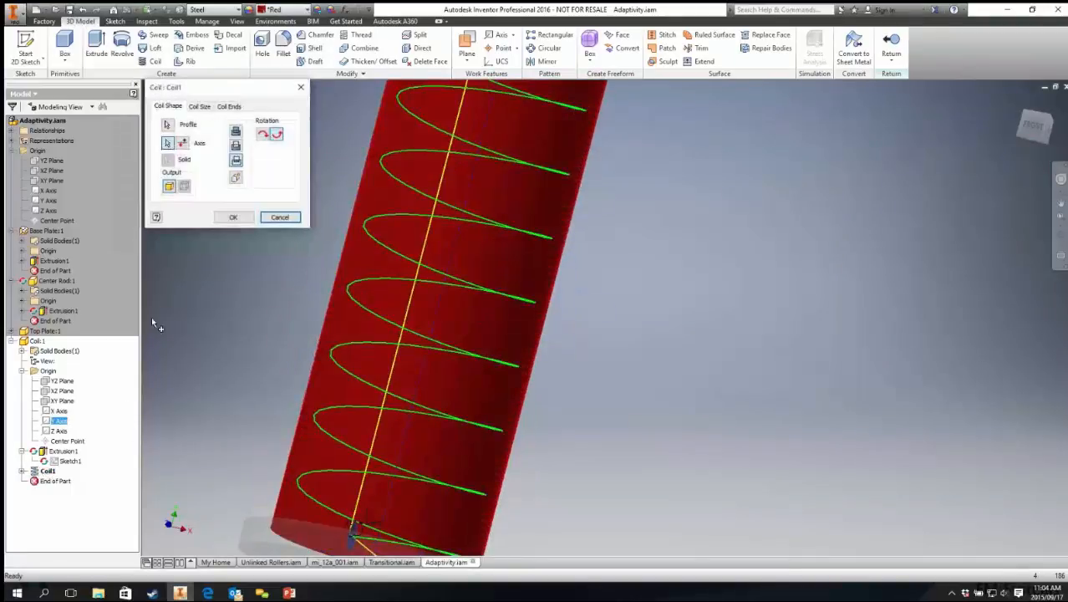
{"action": "left_click", "coordinate": [204, 107]}
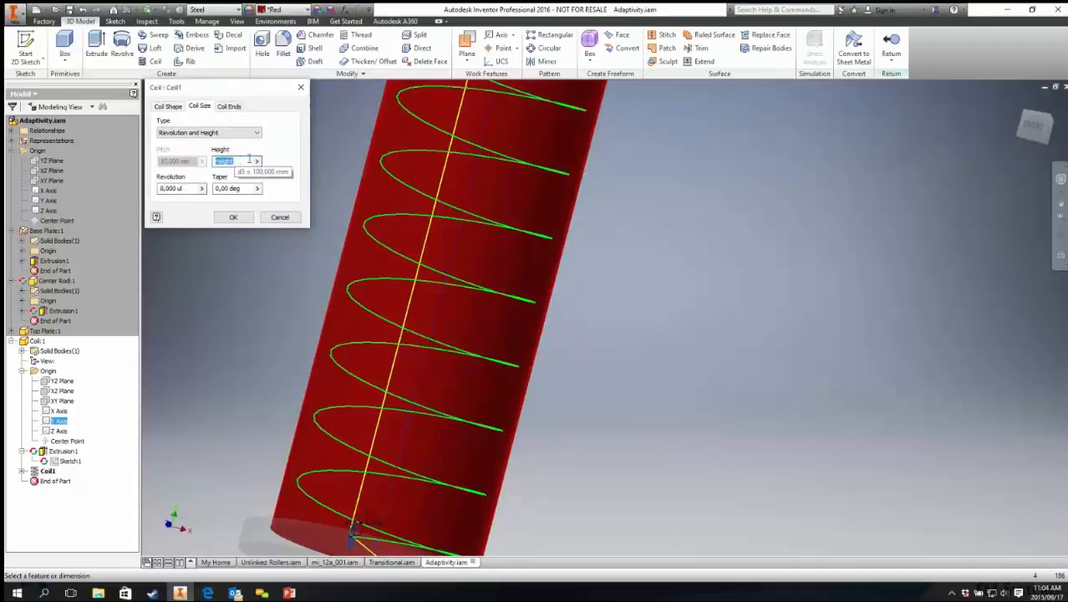
{"action": "left_click_drag", "start_coordinate": [194, 189], "coordinate": [129, 200]}
{"action": "type", "text": "10"}
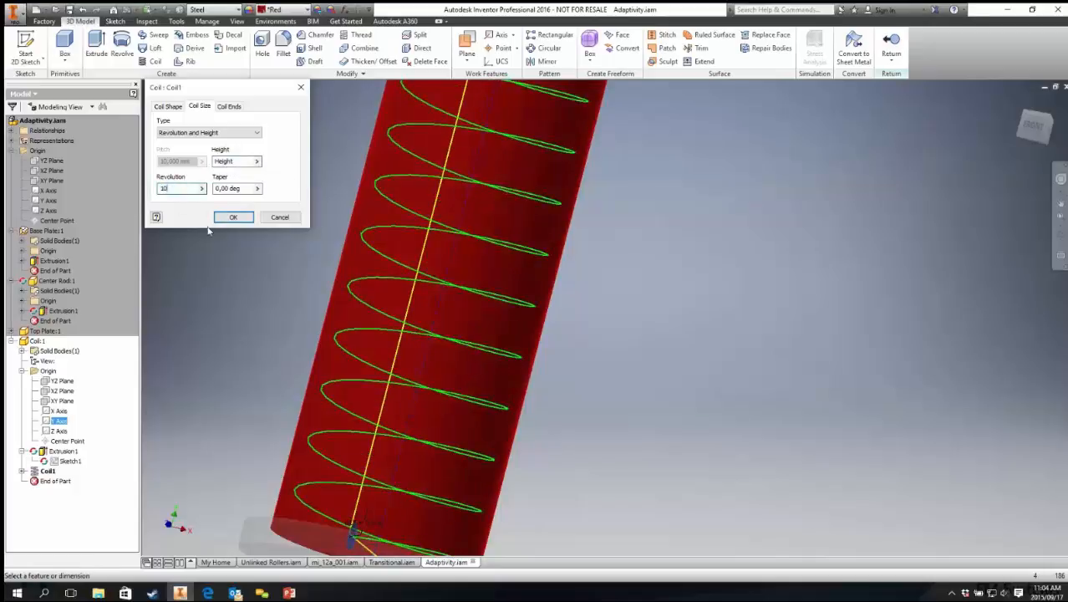
{"action": "left_click", "coordinate": [233, 218]}
Step: Return from editing the coil part to the assembly in the home view
{"action": "key", "text": "F6"}
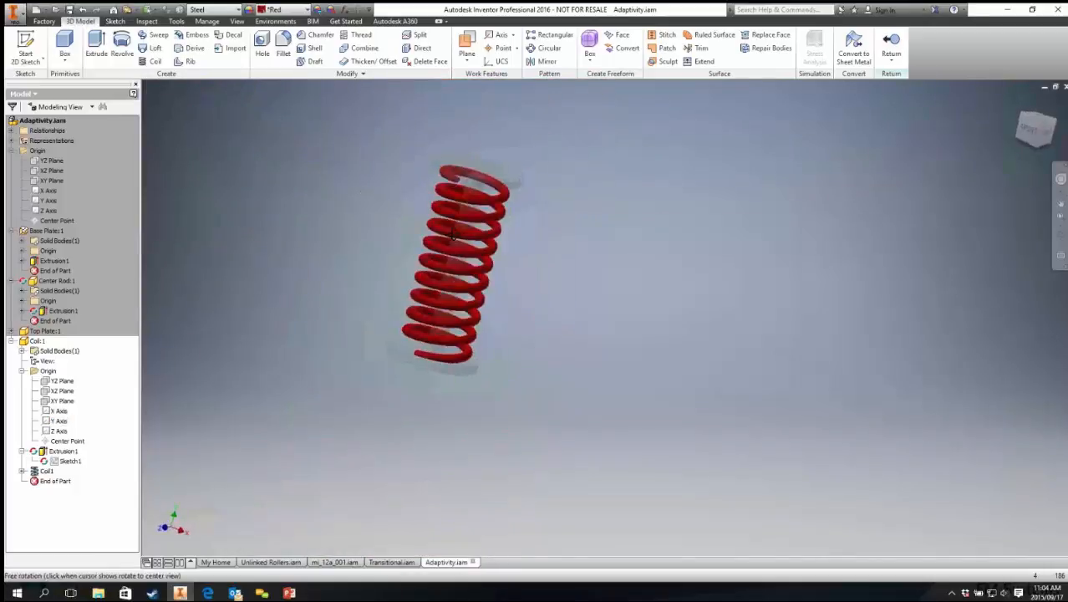
{"action": "middle_click_drag", "start_coordinate": [574, 203], "coordinate": [557, 217], "text": "shift"}
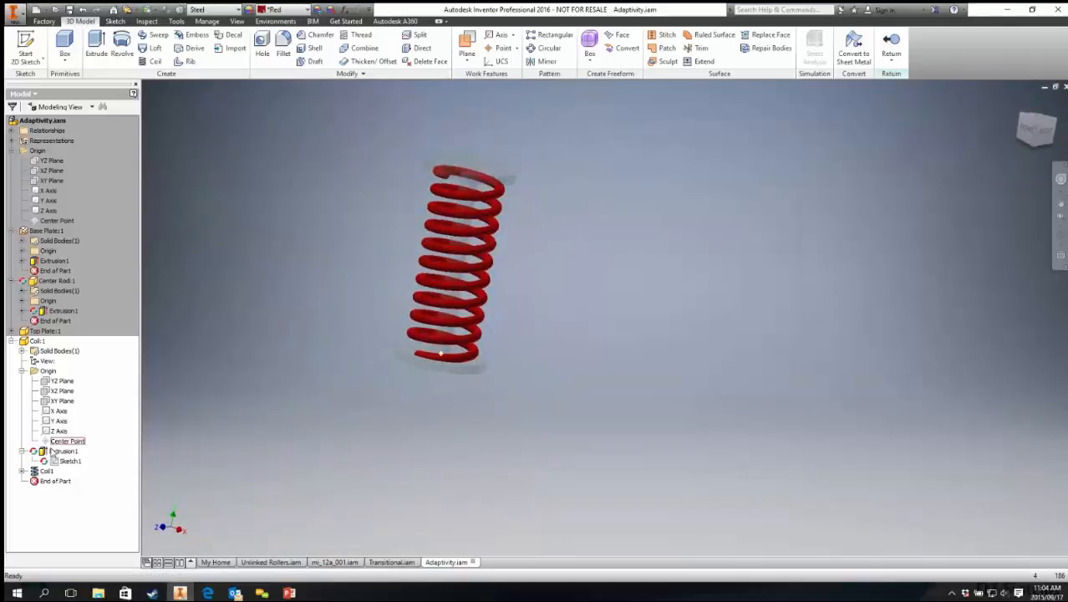
{"action": "left_click", "coordinate": [891, 46]}
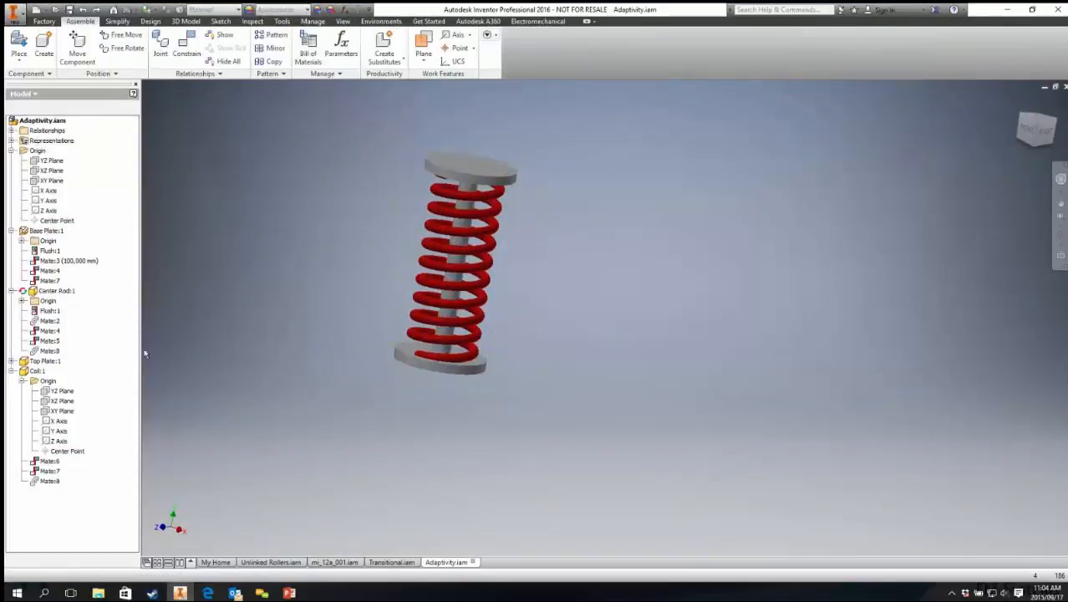
Step: Make the Coil:1 component adaptive in the assembly
{"action": "right_click", "coordinate": [36, 370]}
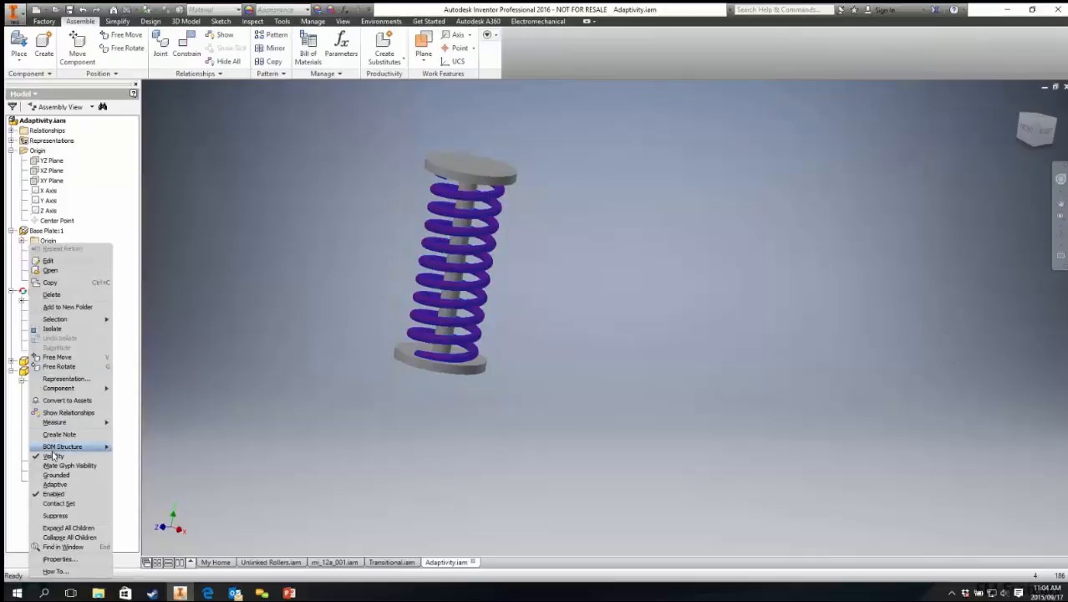
{"action": "left_click", "coordinate": [61, 485]}
{"action": "left_click", "coordinate": [285, 308]}
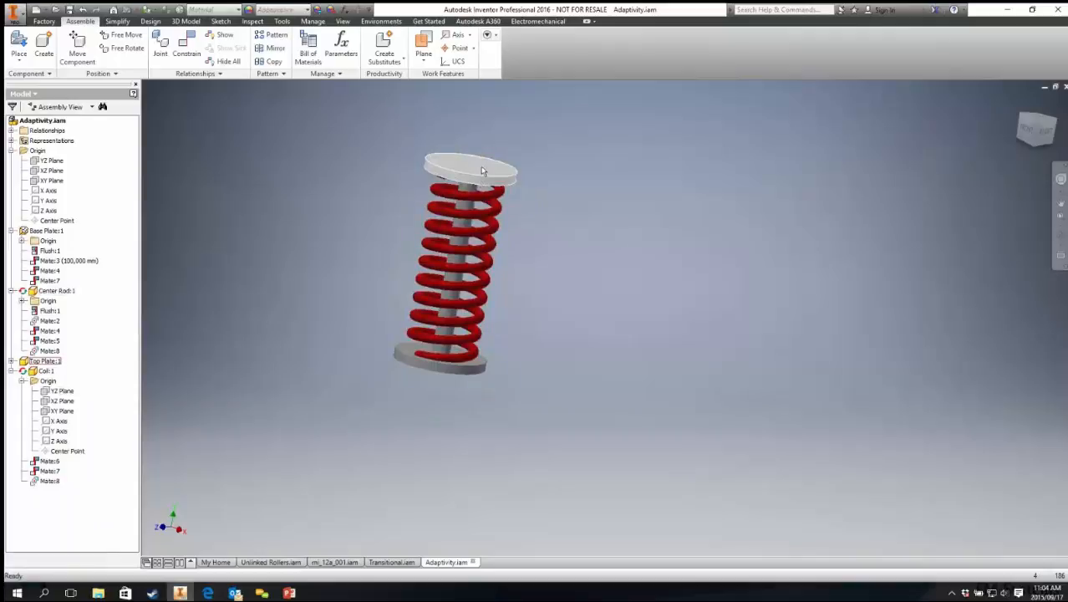
Step: Suppress the center rod component
{"action": "middle_click_drag", "start_coordinate": [467, 206], "coordinate": [467, 193], "text": "shift"}
{"action": "scroll", "coordinate": [468, 188], "scroll_direction": "up", "scroll_amount": 3}
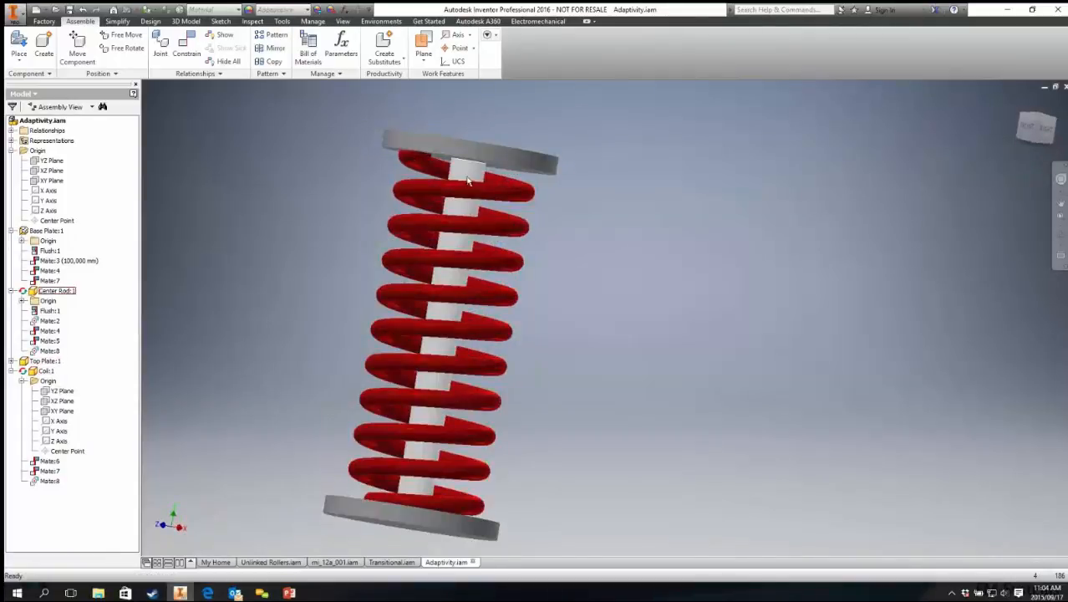
{"action": "right_click", "coordinate": [468, 181]}
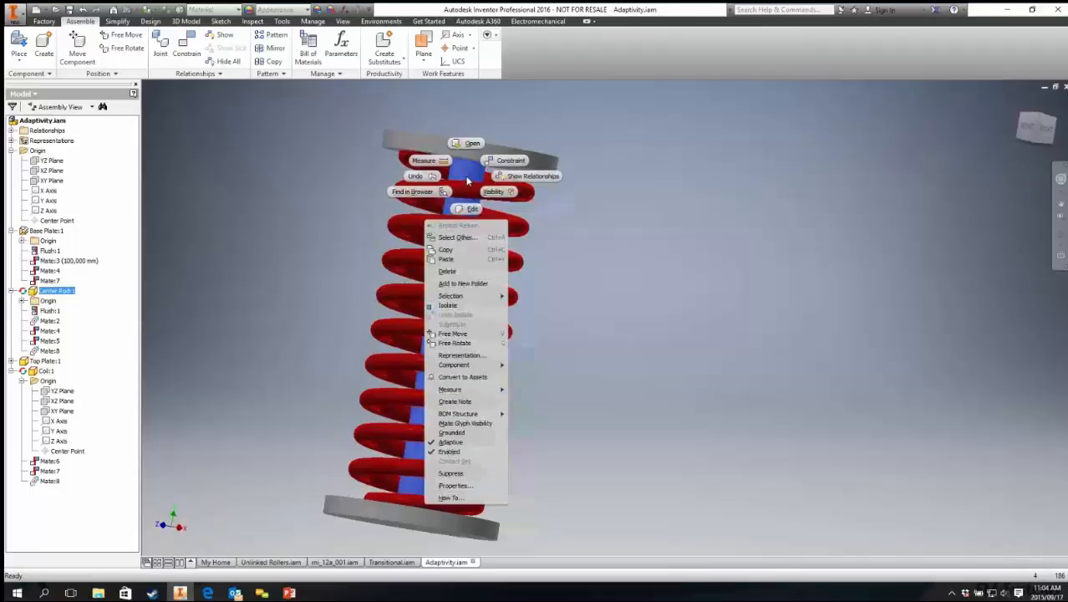
{"action": "left_click", "coordinate": [451, 474]}
Step: Try to change the base plate's Mate:3 offset to 200 mm, closing the conflict dialog
{"action": "left_click", "coordinate": [81, 262]}
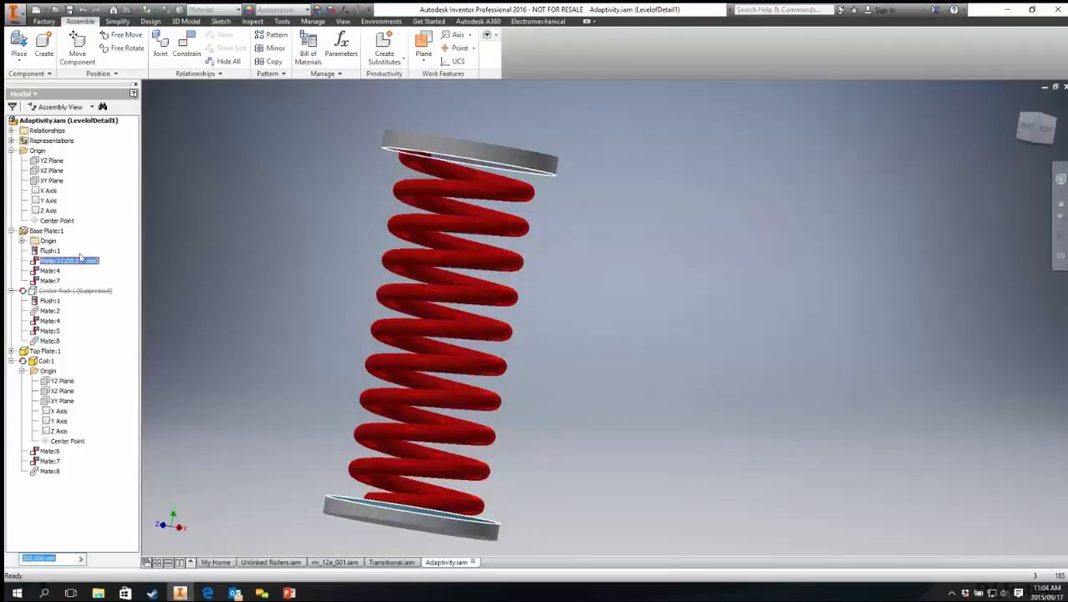
{"action": "type", "text": "200"}
{"action": "key", "text": "Return"}
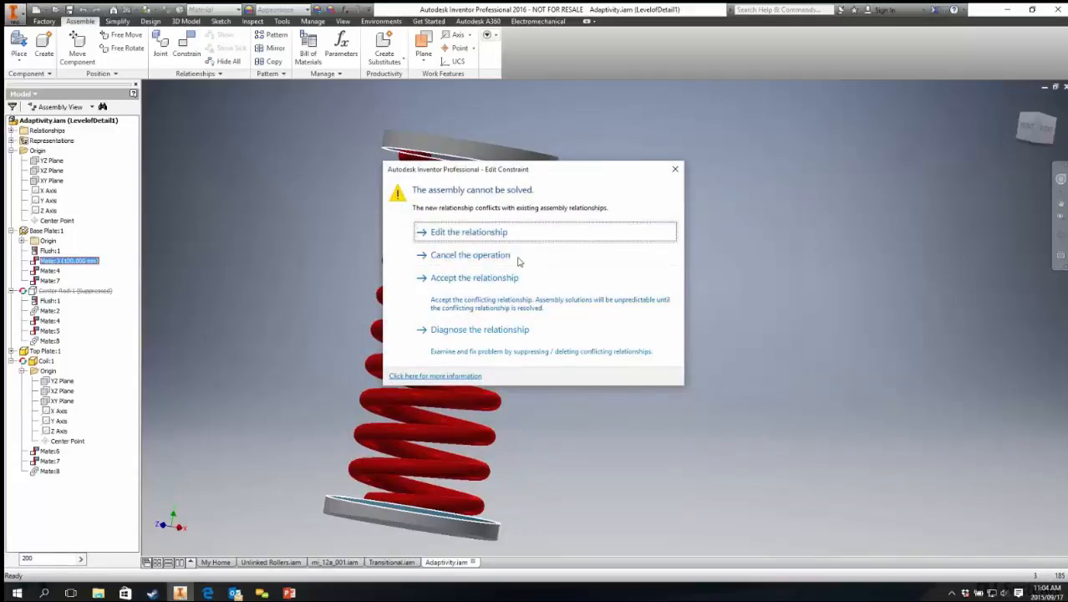
{"action": "left_click", "coordinate": [675, 169]}
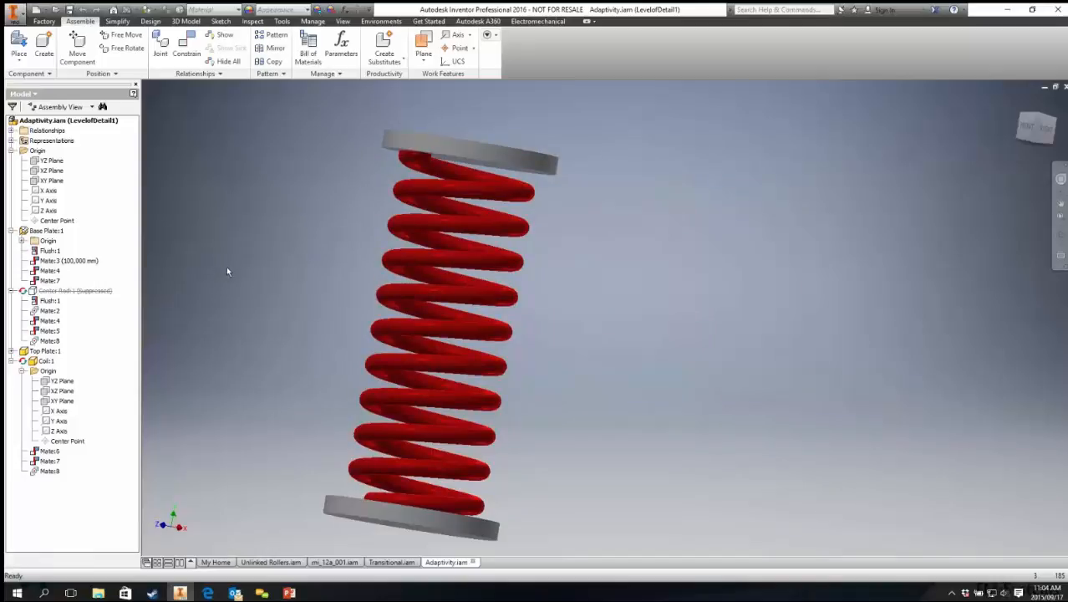
Step: Unsuppress the center rod component
{"action": "left_click", "coordinate": [84, 291]}
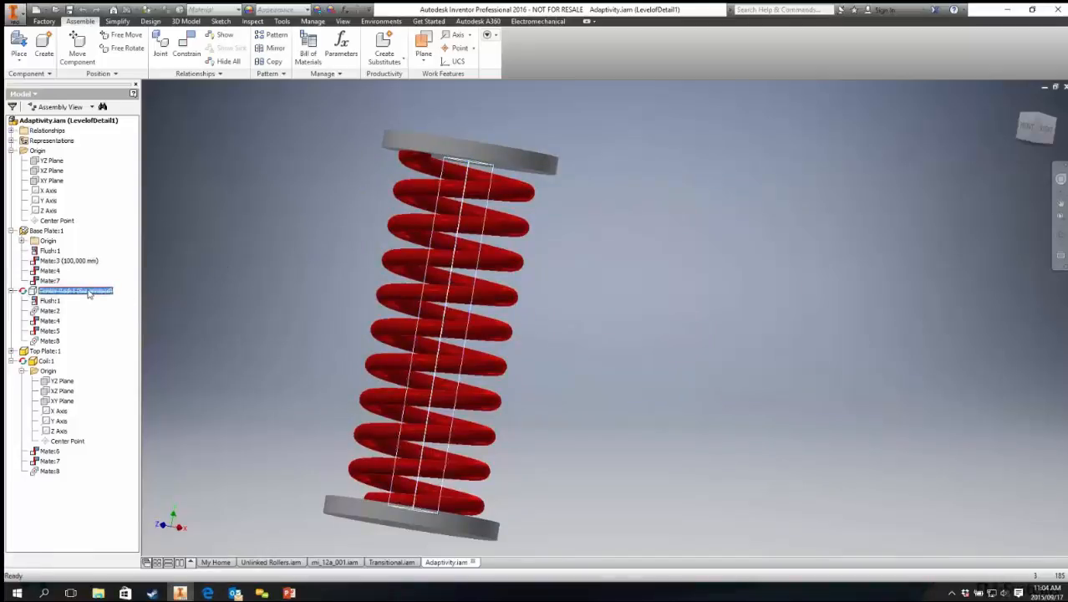
{"action": "right_click", "coordinate": [88, 292]}
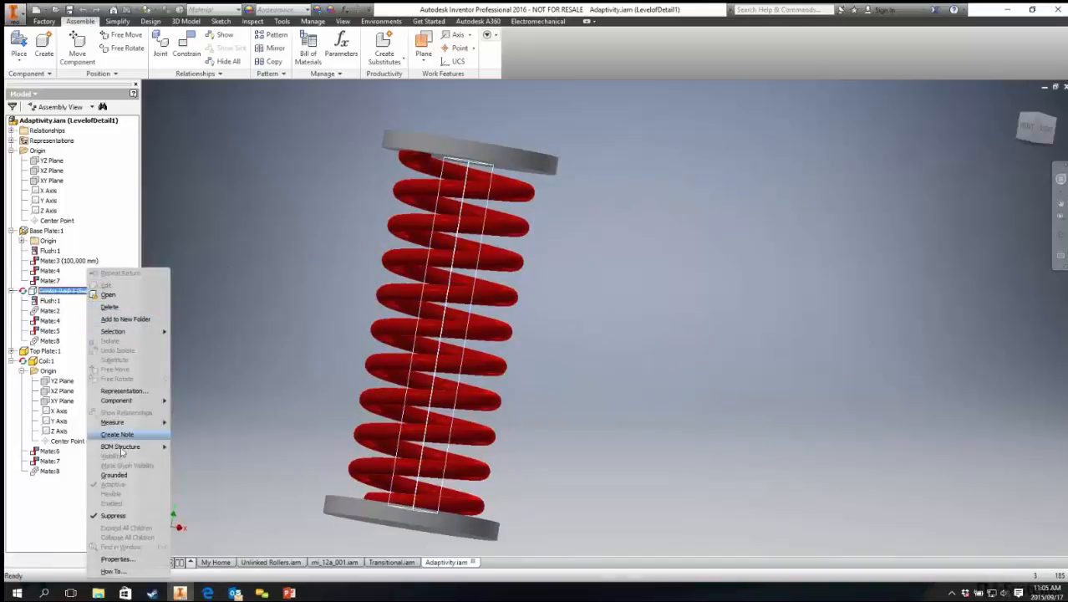
{"action": "left_click", "coordinate": [112, 516]}
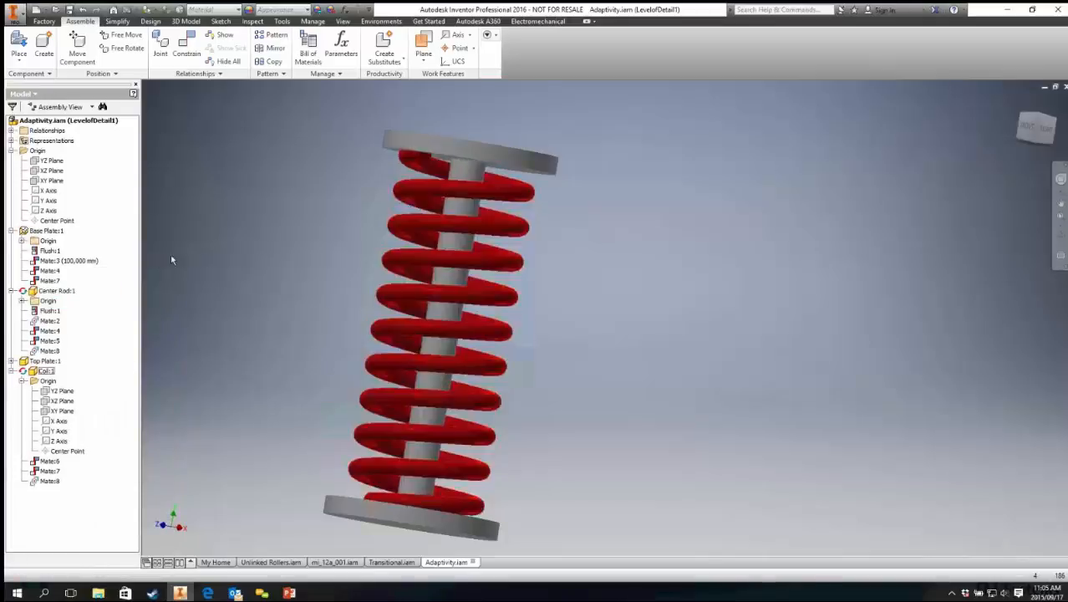
Step: Edit the center rod in place, open its Extrusion1 feature without changing it, and return to the assembly
{"action": "double_click", "coordinate": [56, 290]}
{"action": "double_click", "coordinate": [50, 321]}
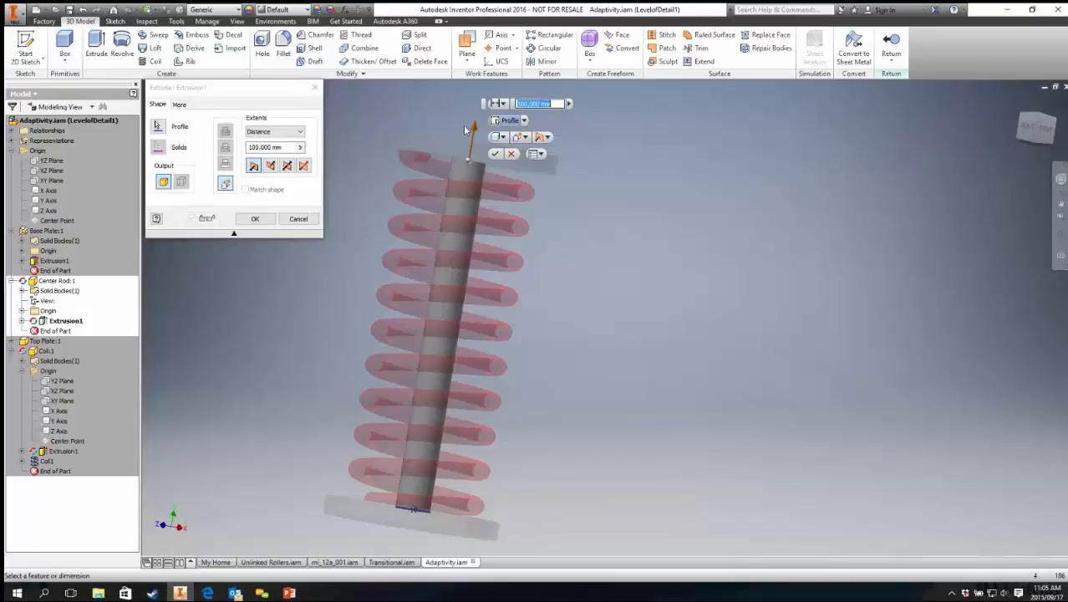
{"action": "left_click", "coordinate": [298, 218]}
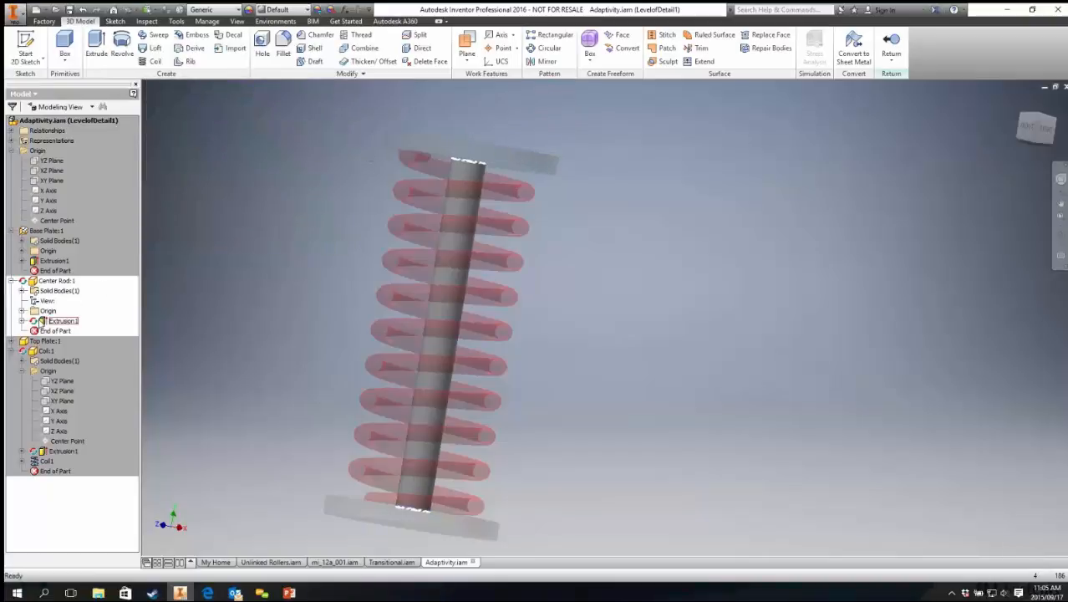
{"action": "left_click", "coordinate": [891, 46]}
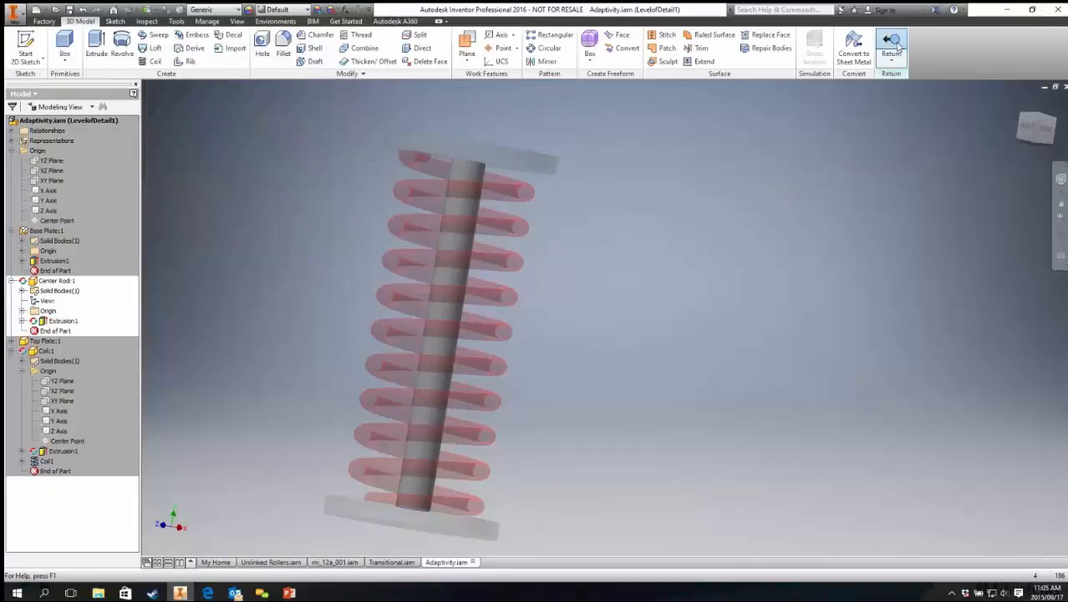
Step: Set the base plate's Mate:3 offset to 200 mm
{"action": "left_click", "coordinate": [62, 261]}
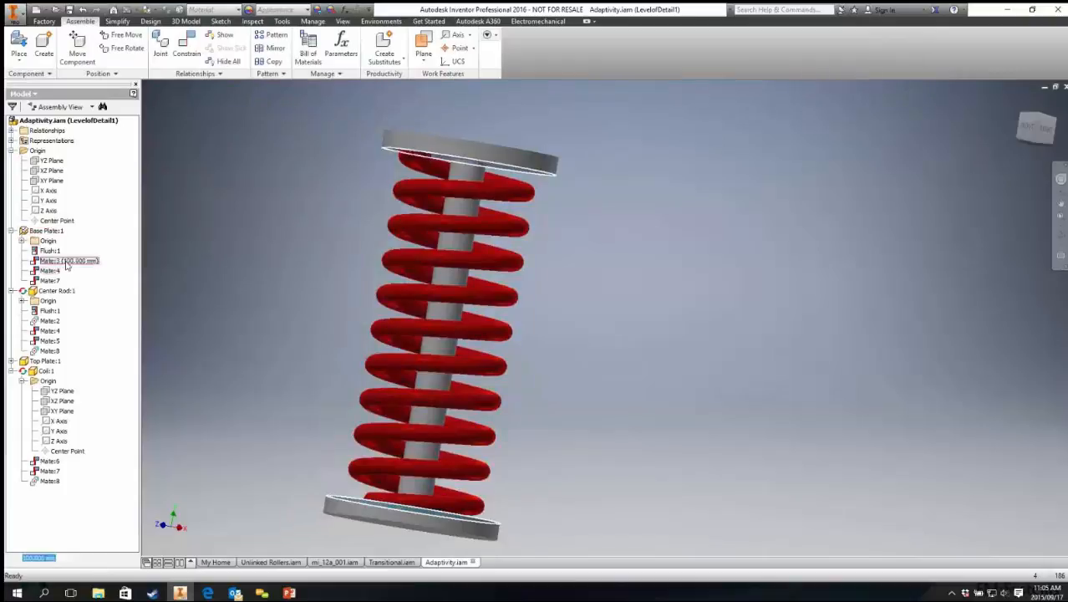
{"action": "key", "text": "Return"}
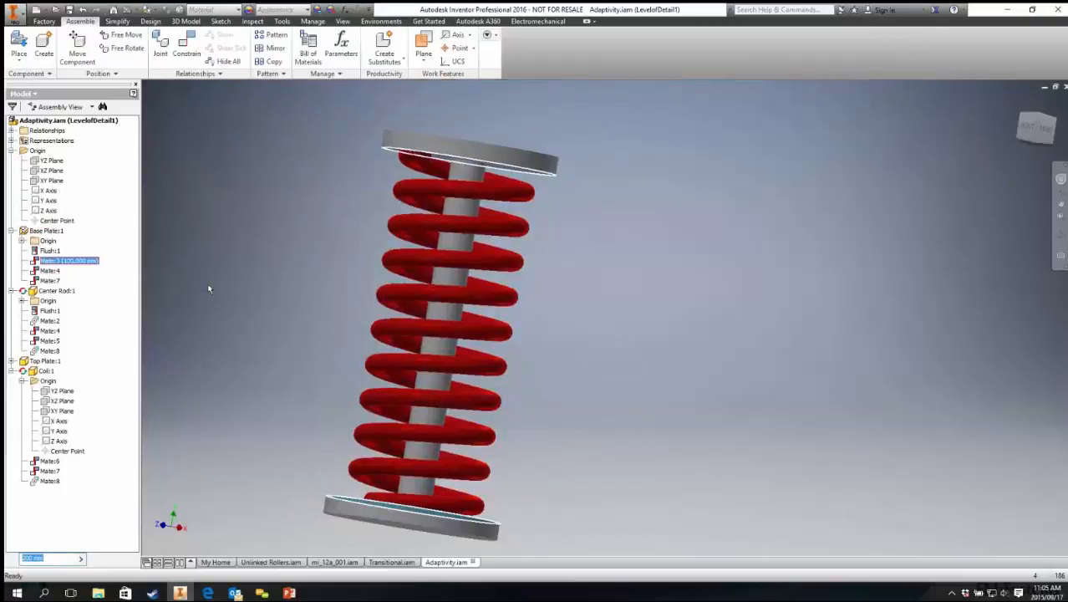
{"action": "scroll", "coordinate": [393, 316], "scroll_direction": "up", "scroll_amount": 3}
{"action": "middle_click_drag", "start_coordinate": [486, 295], "coordinate": [403, 290], "text": "shift"}
{"action": "scroll", "coordinate": [452, 310], "scroll_direction": "up", "scroll_amount": 3}
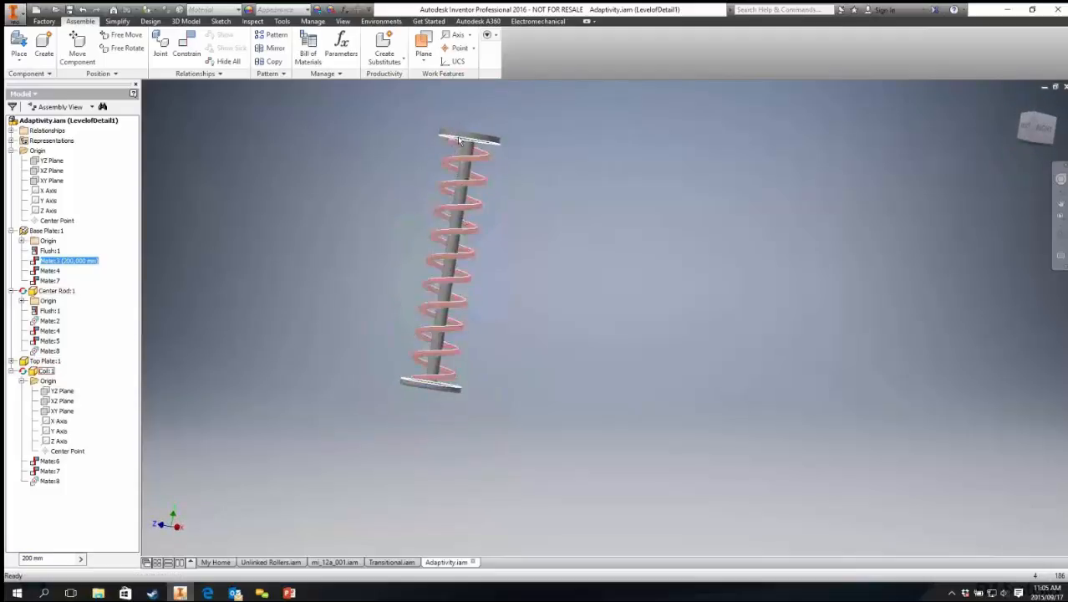
Step: Set the base plate's Mate:3 offset to 500 mm
{"action": "left_click", "coordinate": [69, 263]}
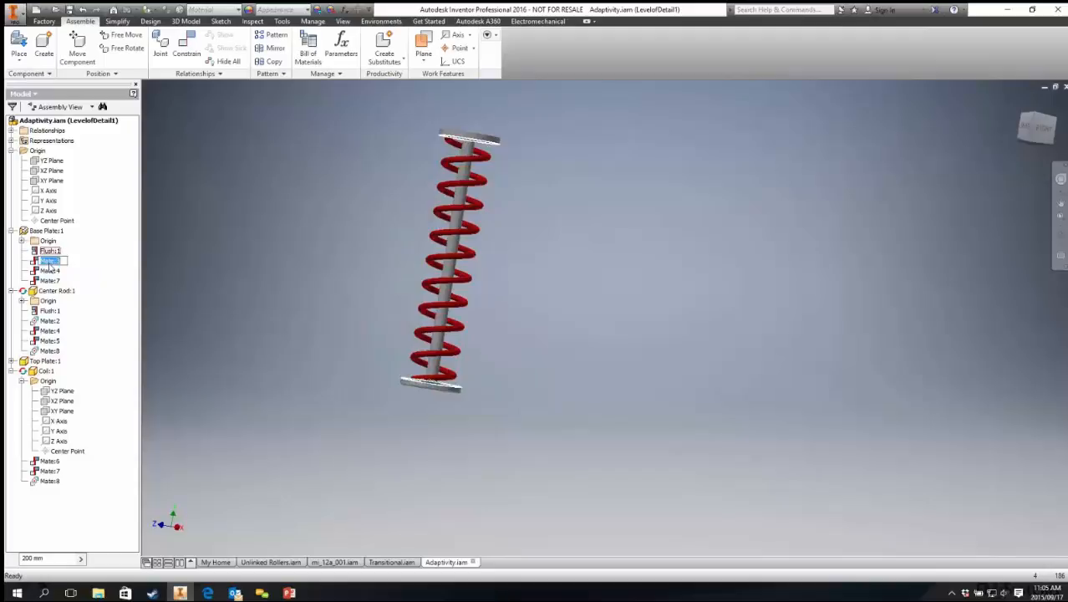
{"action": "left_click", "coordinate": [34, 261]}
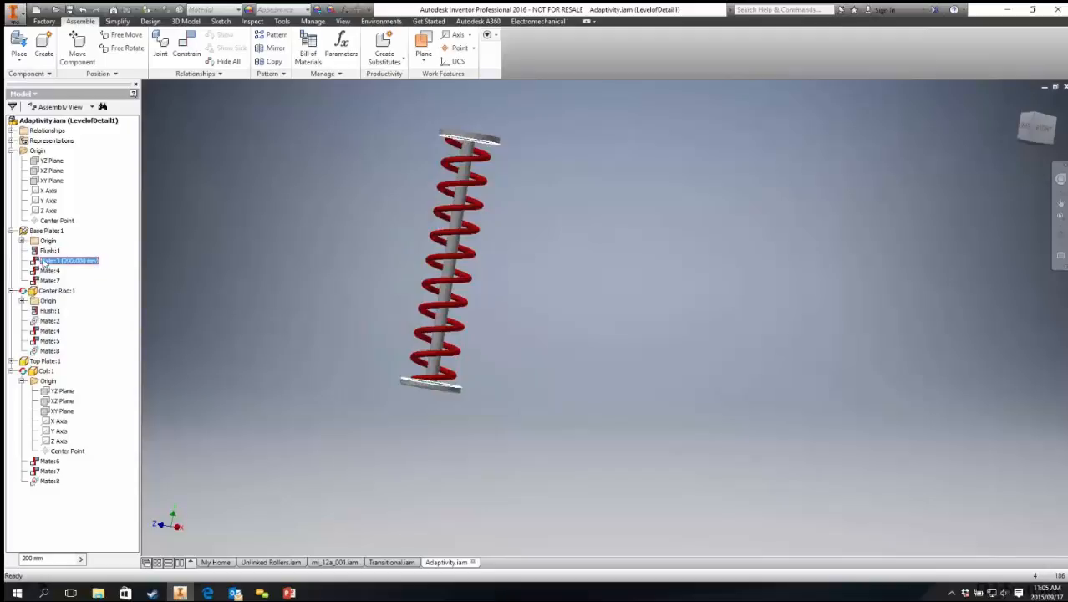
{"action": "left_click", "coordinate": [41, 558]}
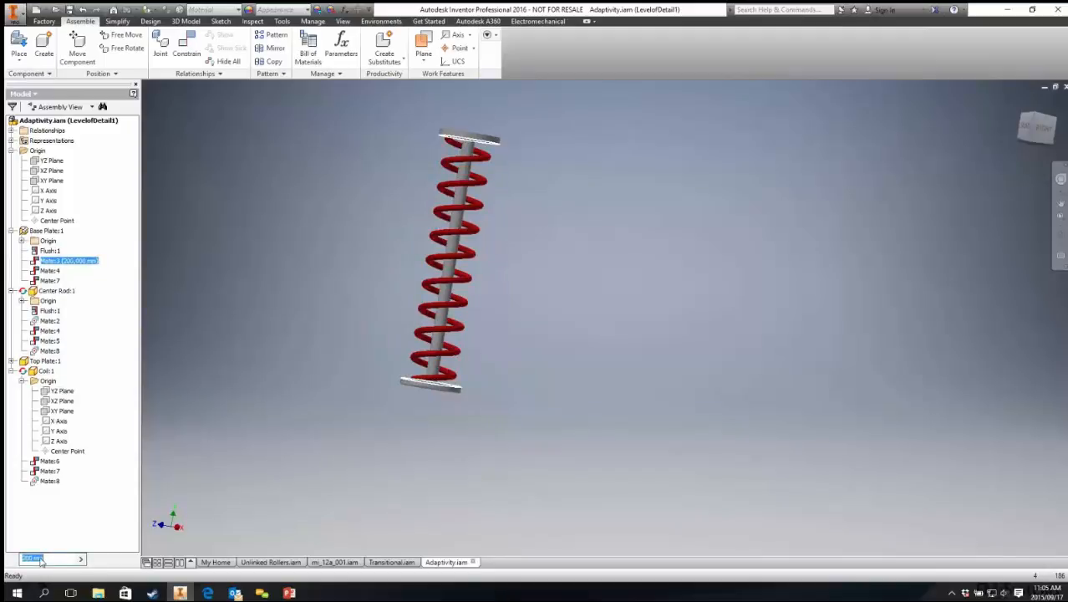
{"action": "key", "text": "Return"}
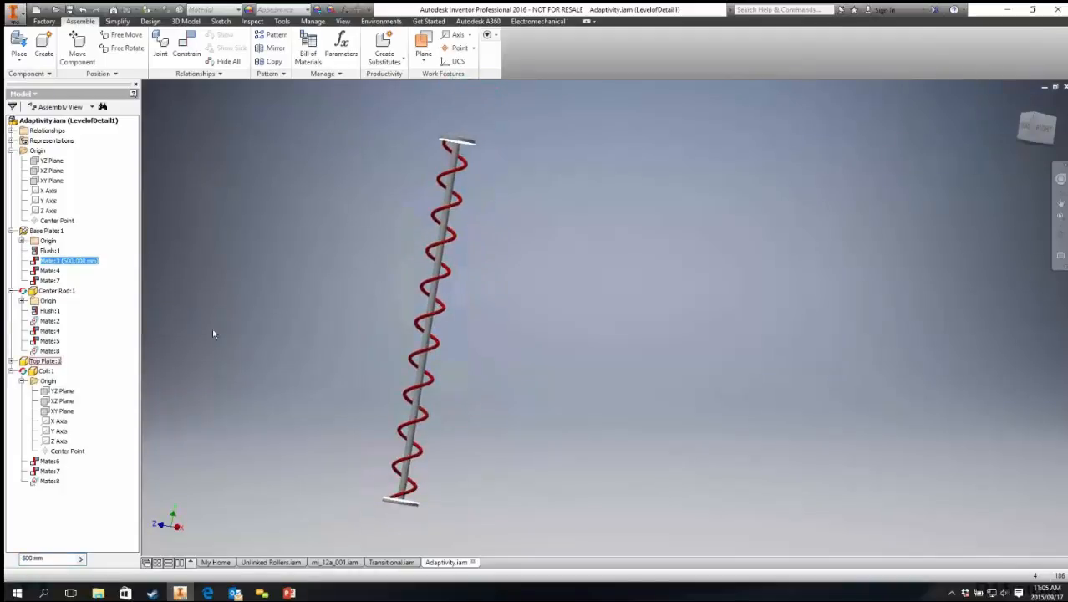
Step: Set the base plate's Mate:3 offset to 75 mm
{"action": "left_click", "coordinate": [47, 562]}
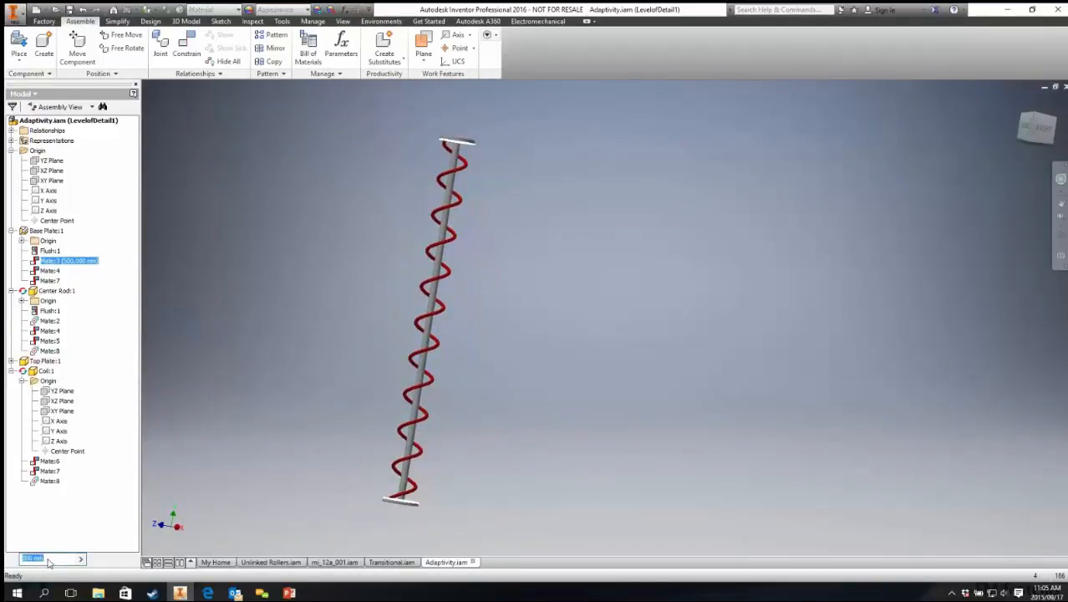
{"action": "key", "text": "Return"}
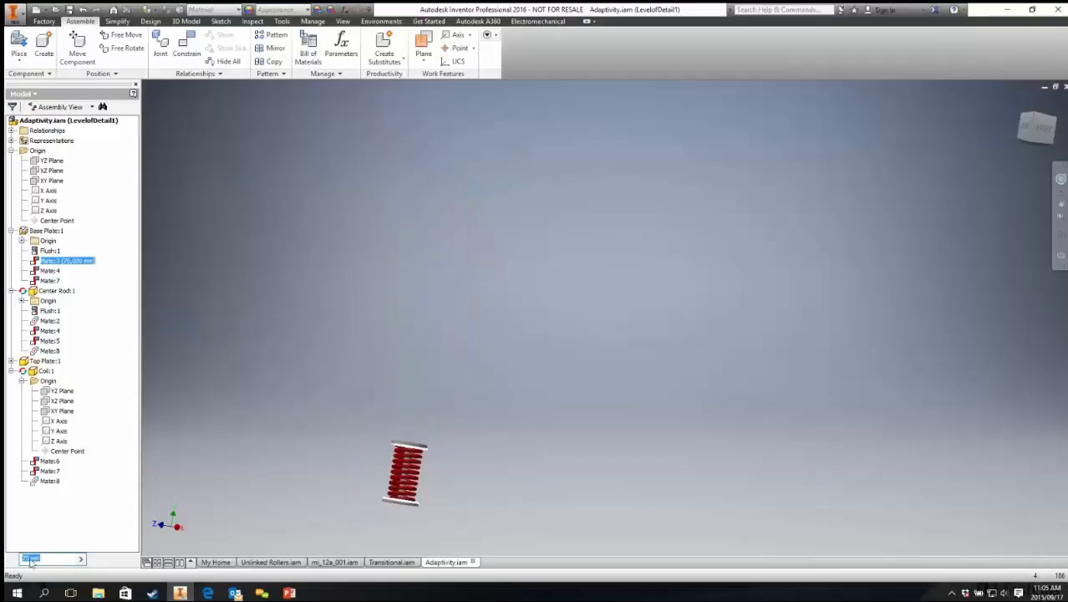
{"action": "scroll", "coordinate": [468, 501], "scroll_direction": "down", "scroll_amount": 6}
{"action": "middle_click_drag", "start_coordinate": [403, 375], "coordinate": [735, 363]}
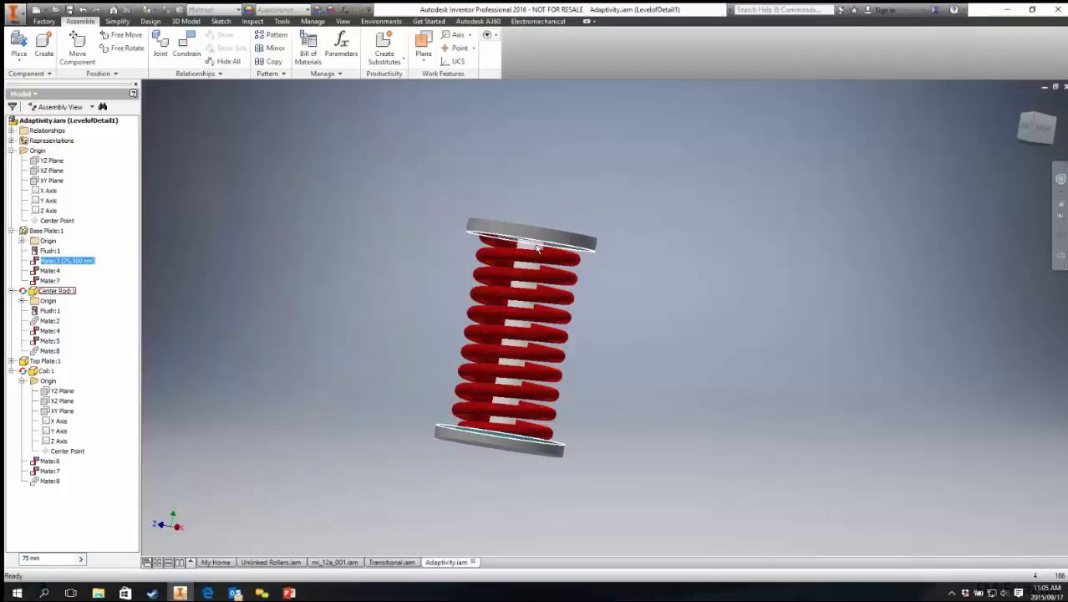
{"action": "scroll", "coordinate": [533, 250], "scroll_direction": "down", "scroll_amount": 3}
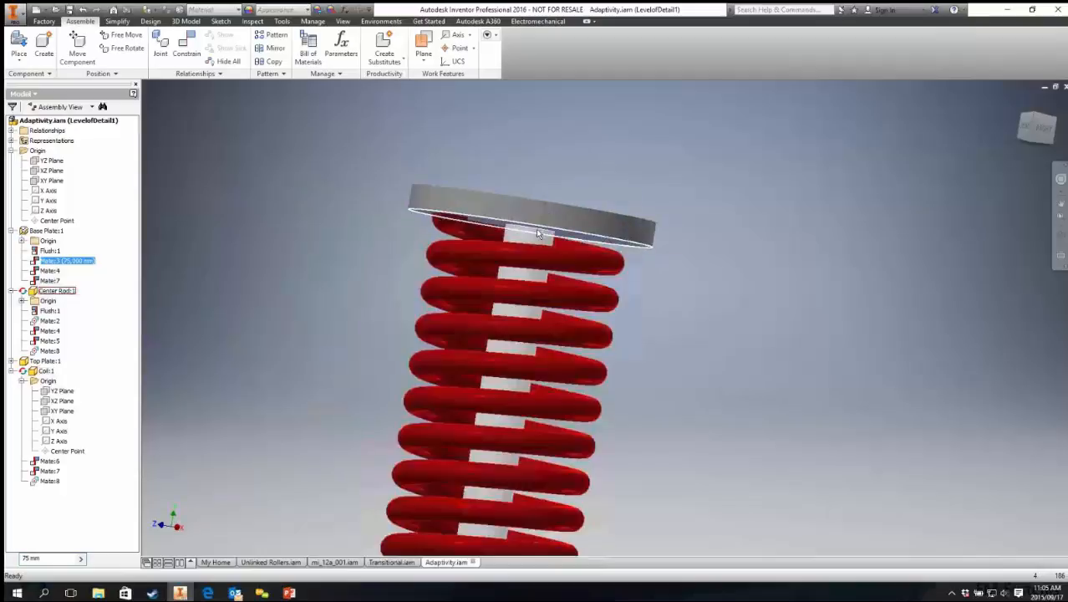
Step: Delete the center rod, saving session edits and clearing its adaptivity
{"action": "left_click", "coordinate": [535, 237]}
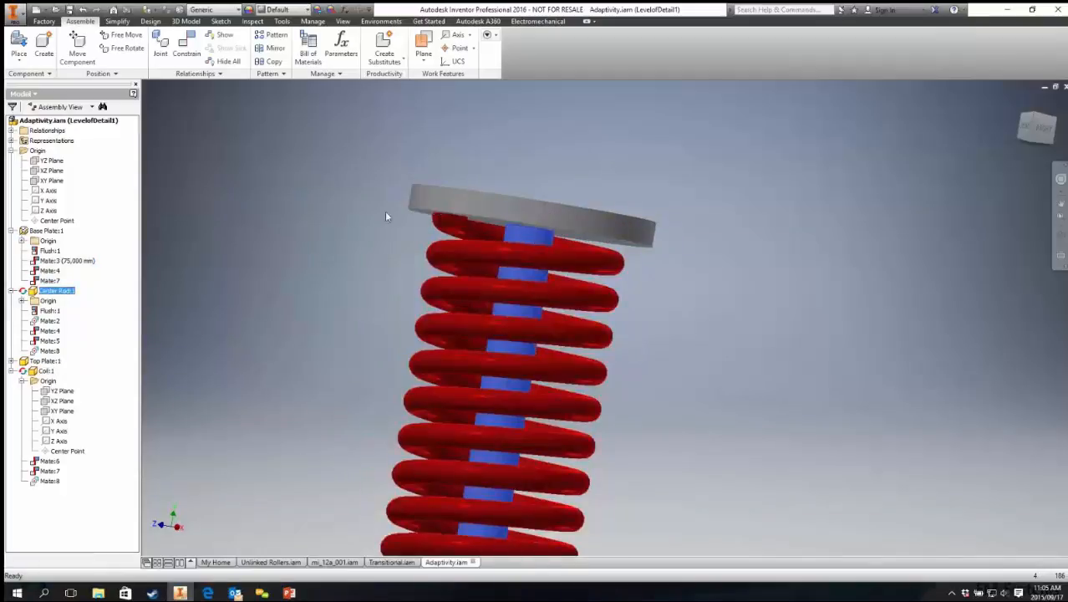
{"action": "key", "text": "Delete"}
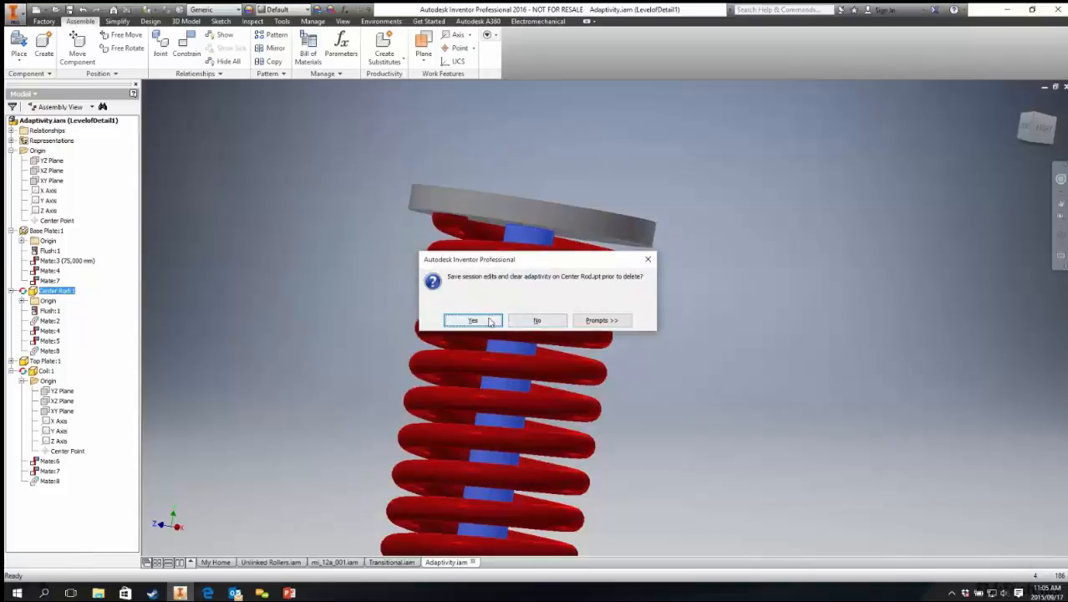
{"action": "left_click", "coordinate": [473, 321]}
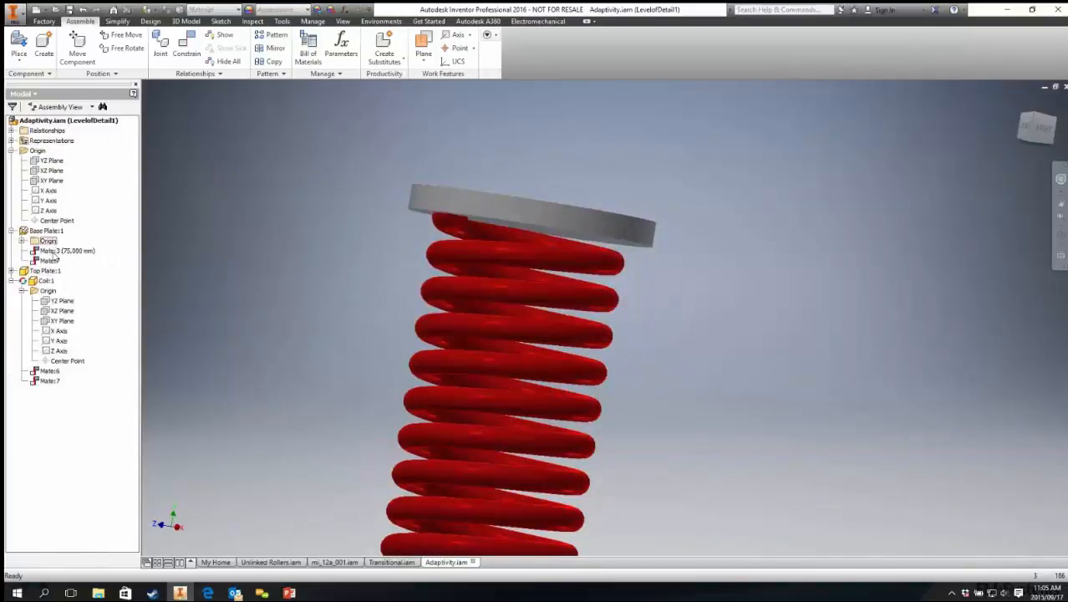
Step: Undo the recent edits to restore the deleted center rod in the spring assembly
{"action": "left_click", "coordinate": [65, 251]}
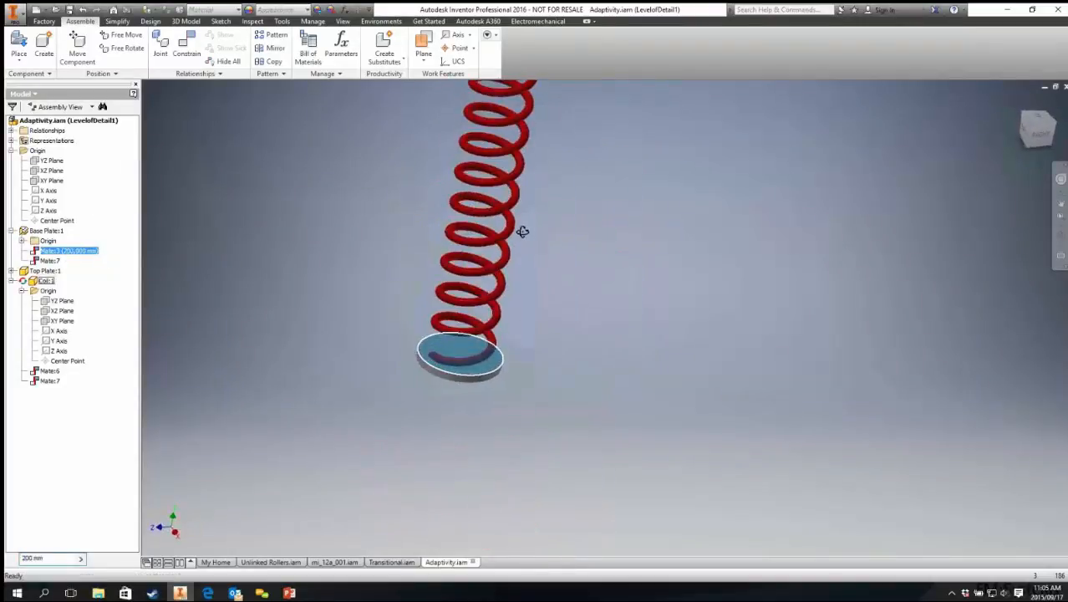
{"action": "middle_click_drag", "start_coordinate": [322, 252], "coordinate": [369, 237], "text": "shift"}
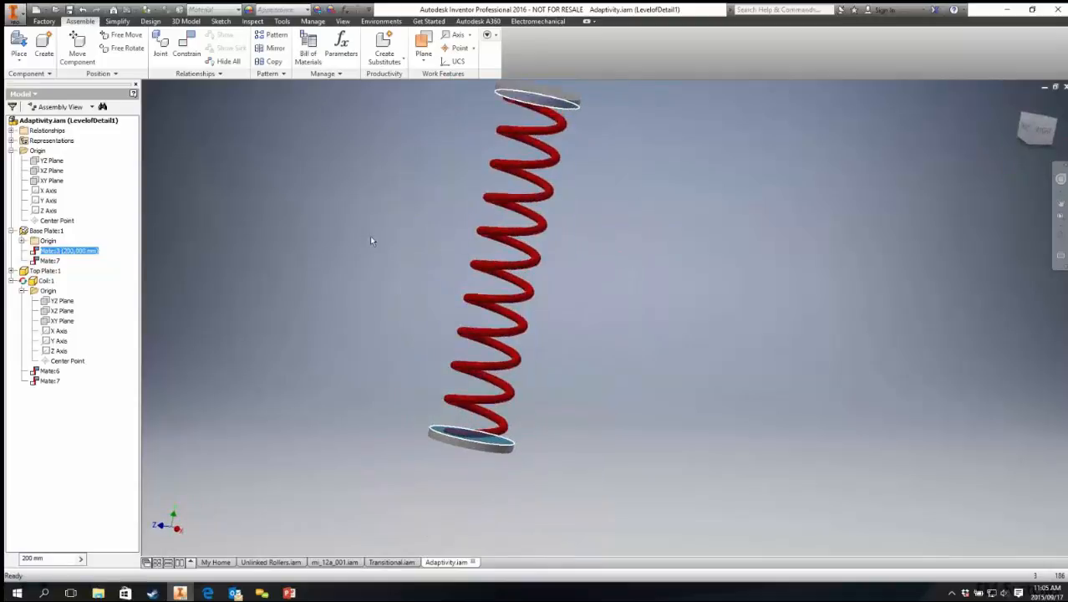
{"action": "key", "text": "ctrl+z"}
{"action": "key", "text": "ctrl+z"}
{"action": "key", "text": "ctrl+z"}
{"action": "key", "text": "ctrl+z"}
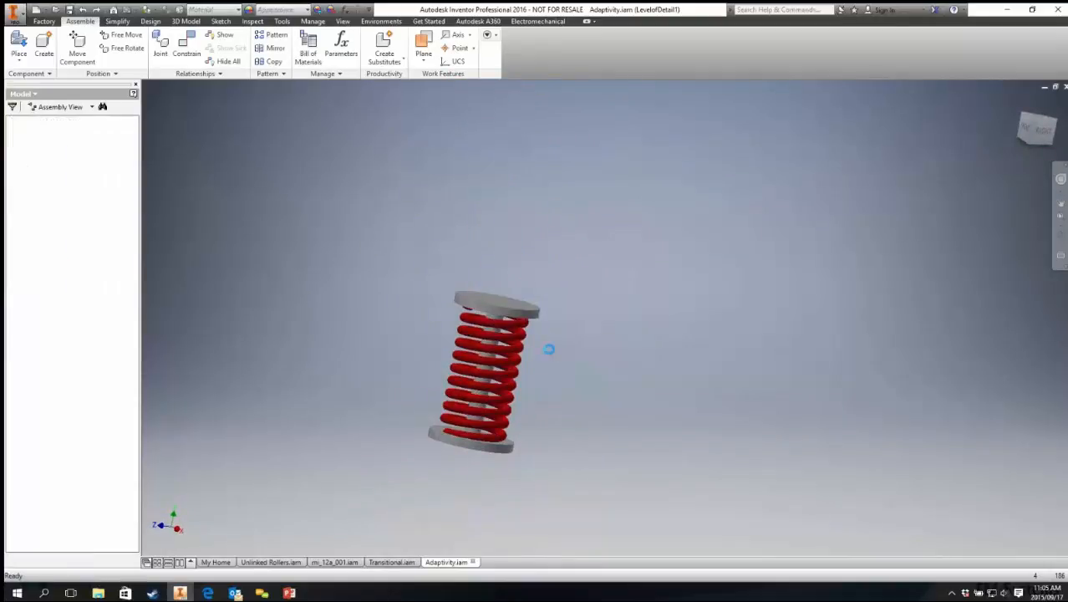
{"action": "key", "text": "ctrl+z"}
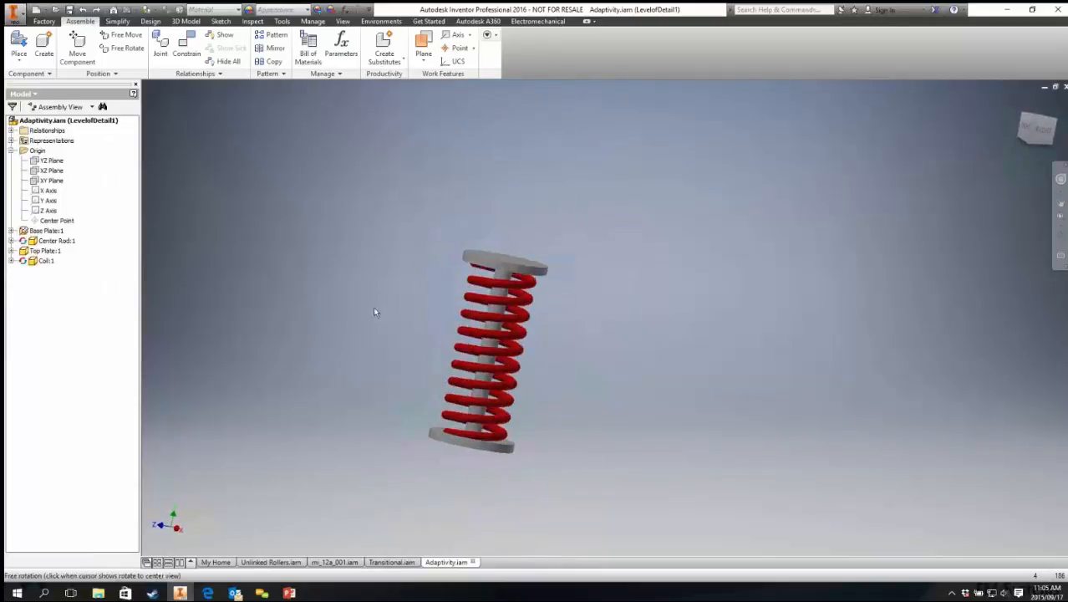
Step: Drive the base plate's Mate:3 from 100 mm to 200 mm with Drive Adaptivity enabled
{"action": "left_click", "coordinate": [11, 241]}
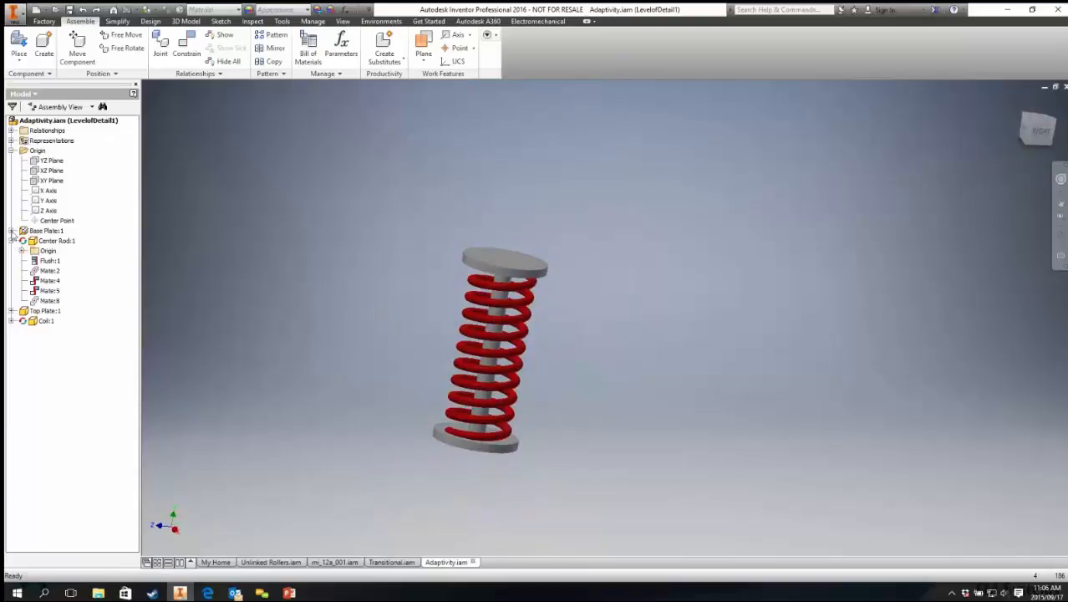
{"action": "left_click", "coordinate": [11, 231]}
{"action": "right_click", "coordinate": [55, 261]}
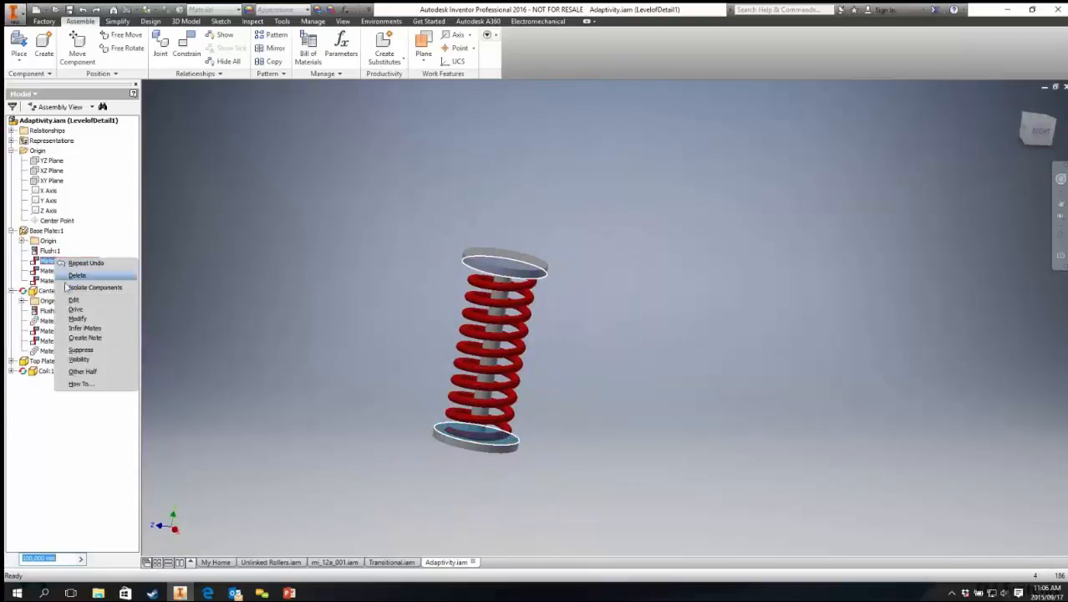
{"action": "left_click", "coordinate": [75, 309]}
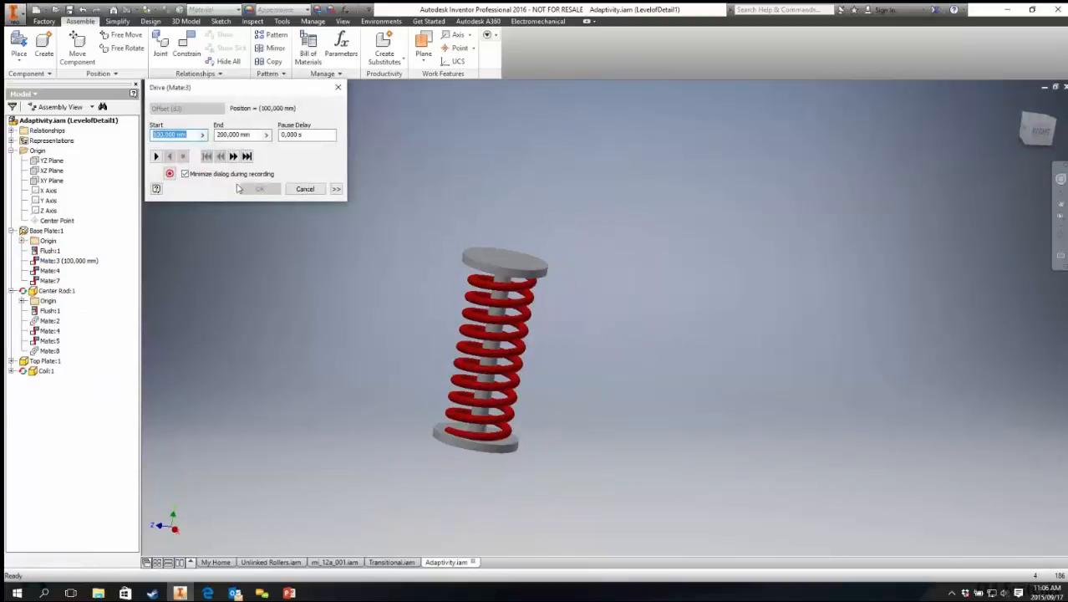
{"action": "left_click", "coordinate": [336, 189]}
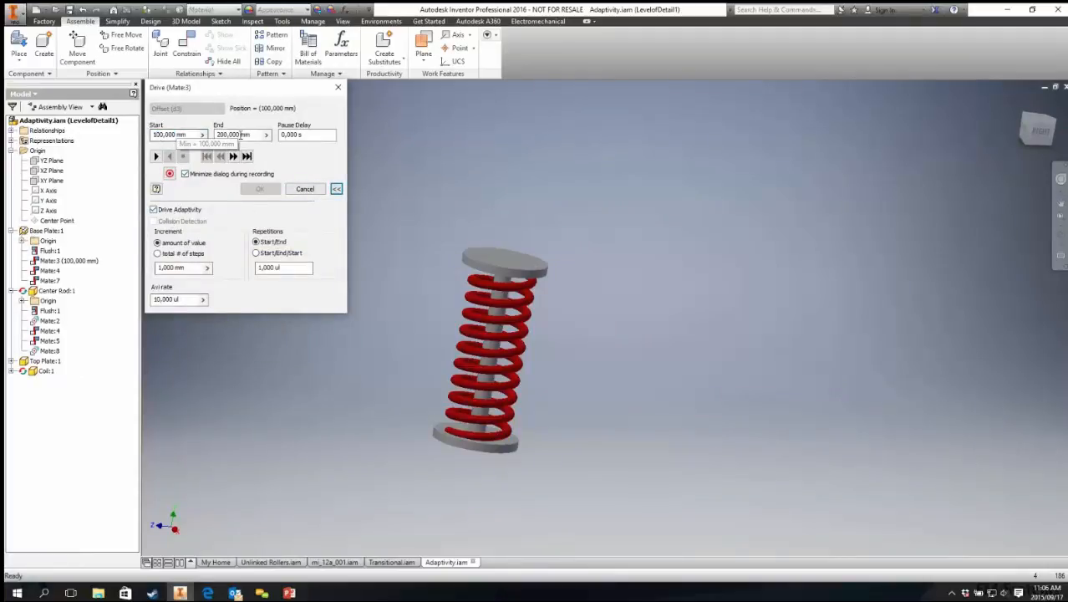
{"action": "left_click", "coordinate": [156, 156]}
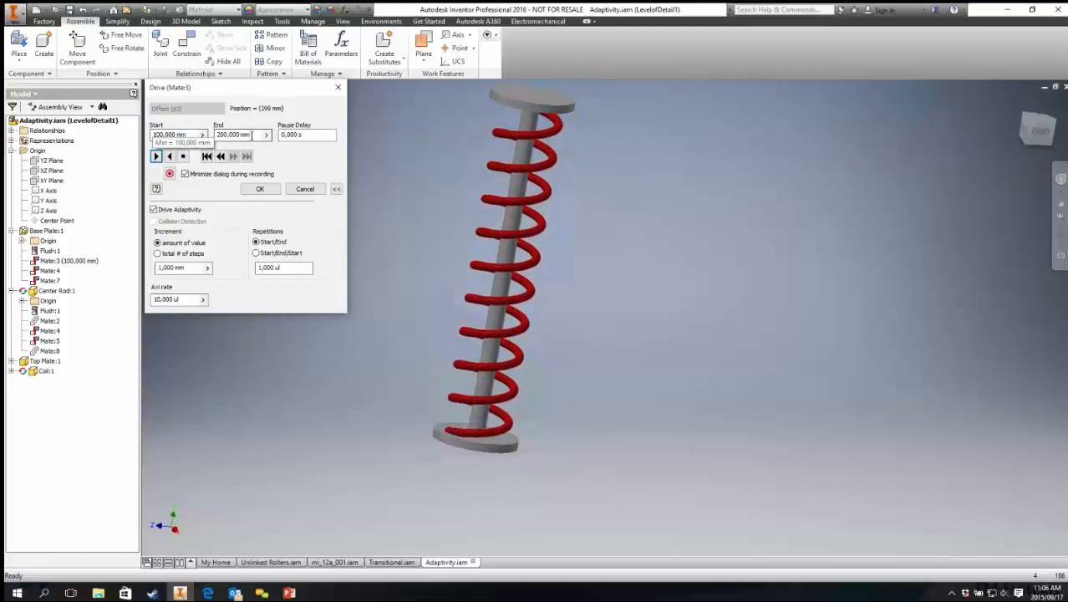
Step: Set the Mate:3 drive to Start/End/Start with 3 repetitions and accept the dialog
{"action": "left_click", "coordinate": [257, 252]}
{"action": "type", "text": "3"}
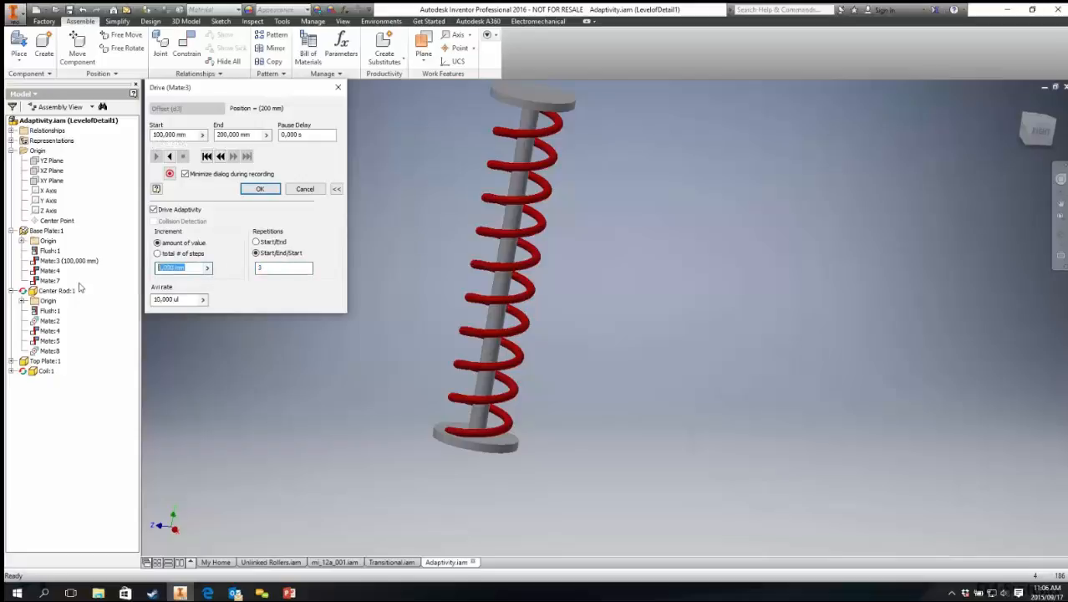
{"action": "left_click", "coordinate": [206, 158]}
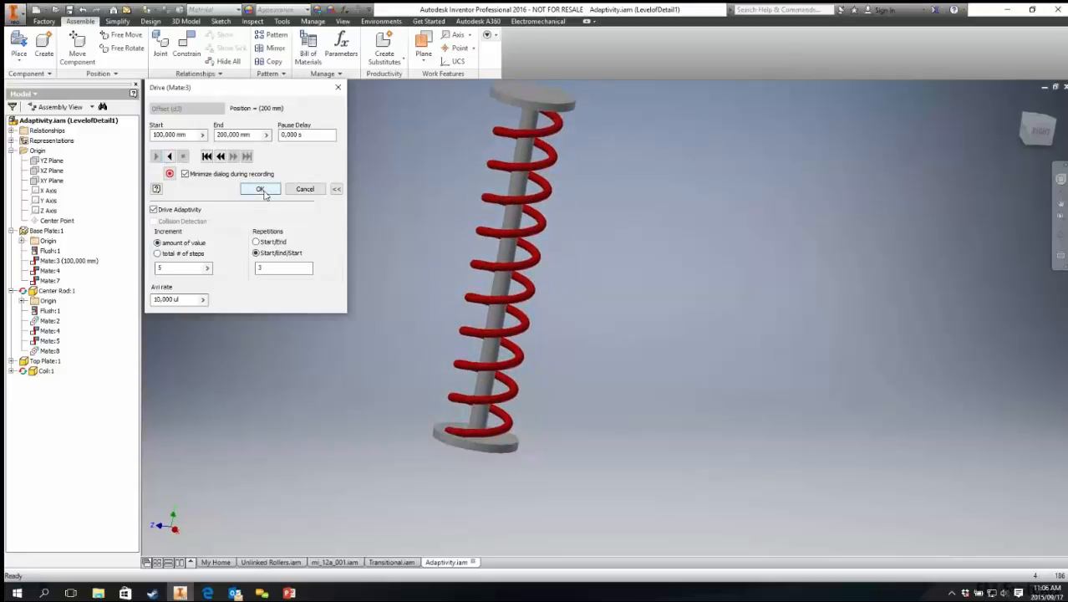
{"action": "left_click", "coordinate": [261, 189]}
Step: Select the coil and inspect the stretched spring around the center rod
{"action": "middle_click_drag", "start_coordinate": [311, 306], "coordinate": [312, 386]}
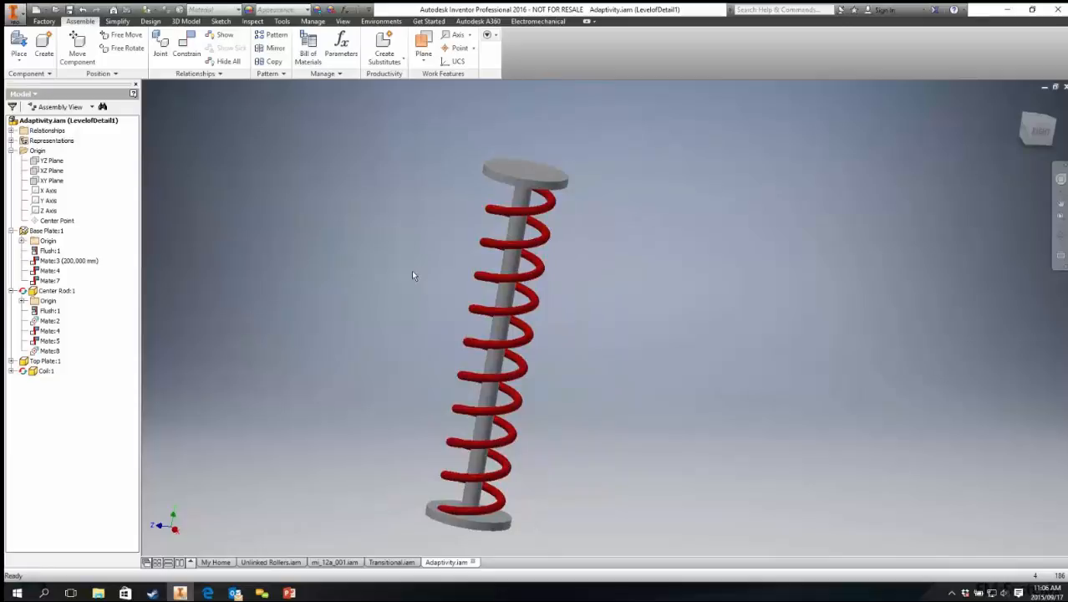
{"action": "left_click", "coordinate": [481, 248]}
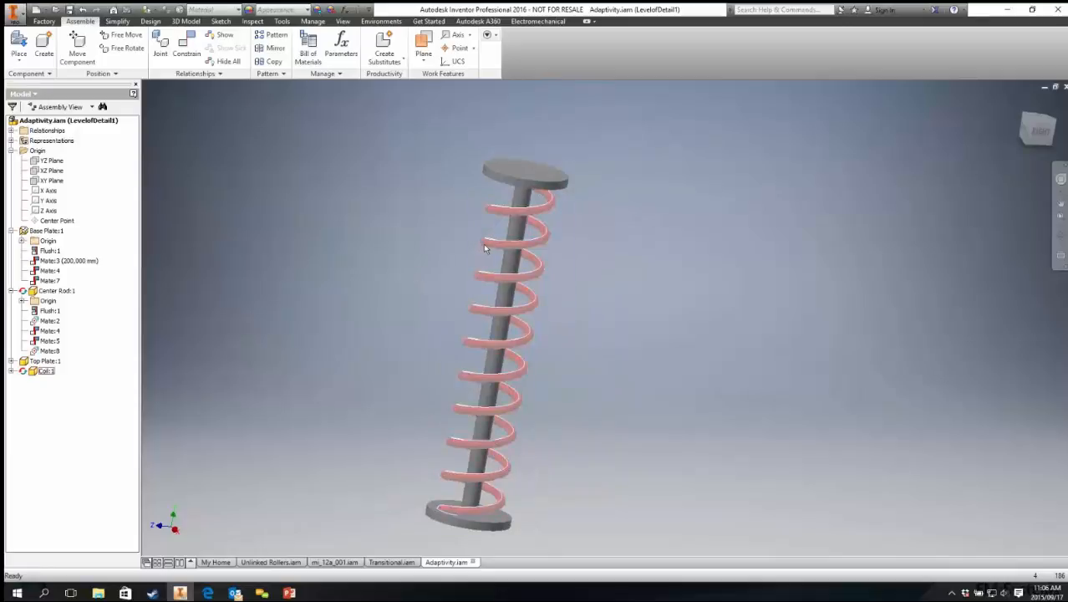
{"action": "middle_click_drag", "start_coordinate": [405, 374], "coordinate": [451, 316]}
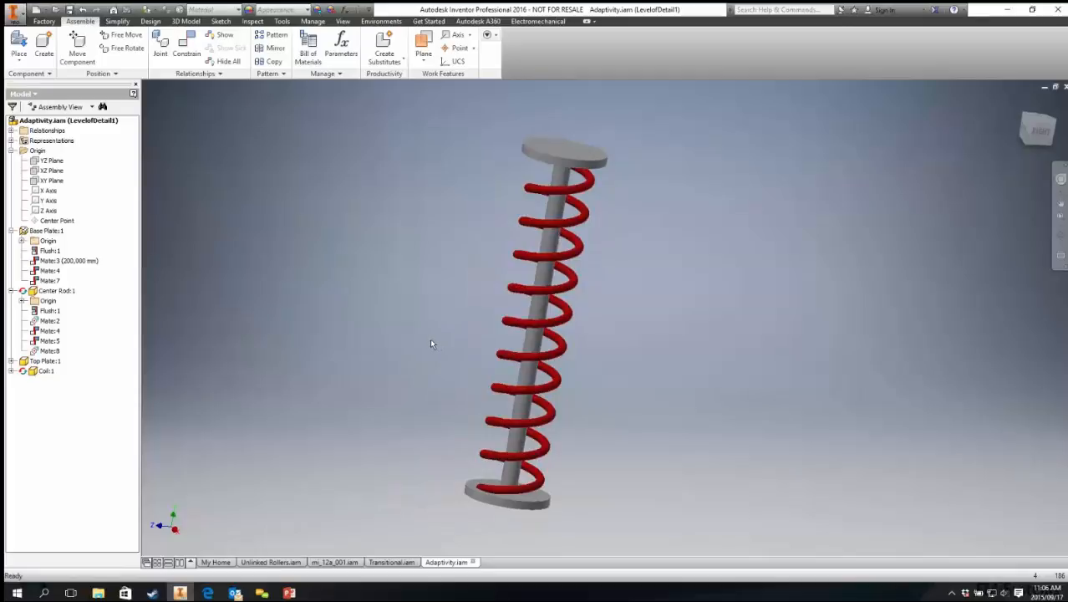
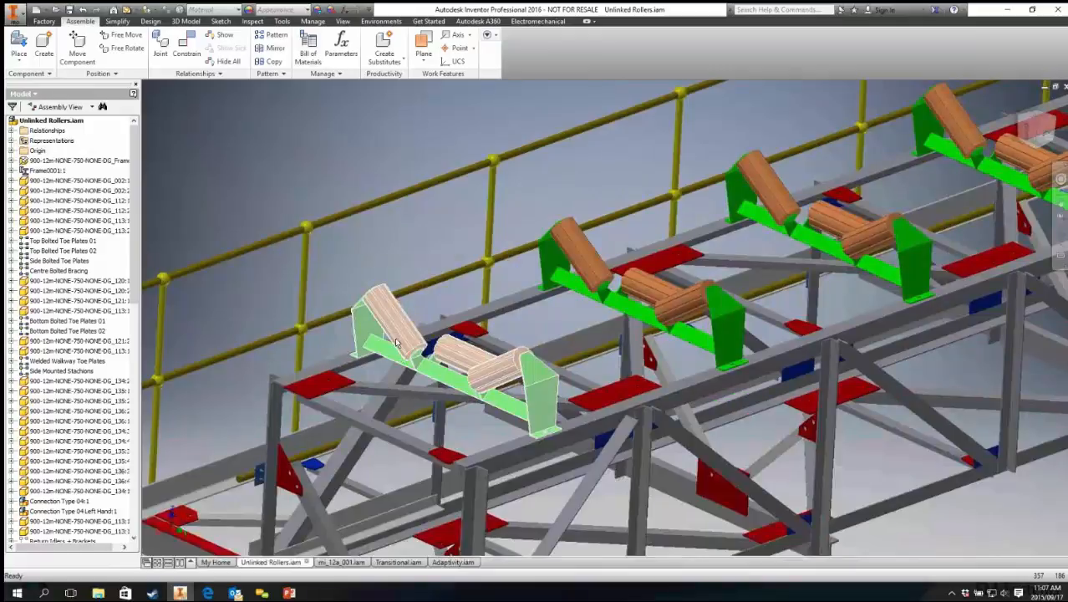
Step: Edit the first troughing subassembly in place and inspect the rotation constraint on Roller 2A, then return to the top assembly
{"action": "double_click", "coordinate": [393, 332]}
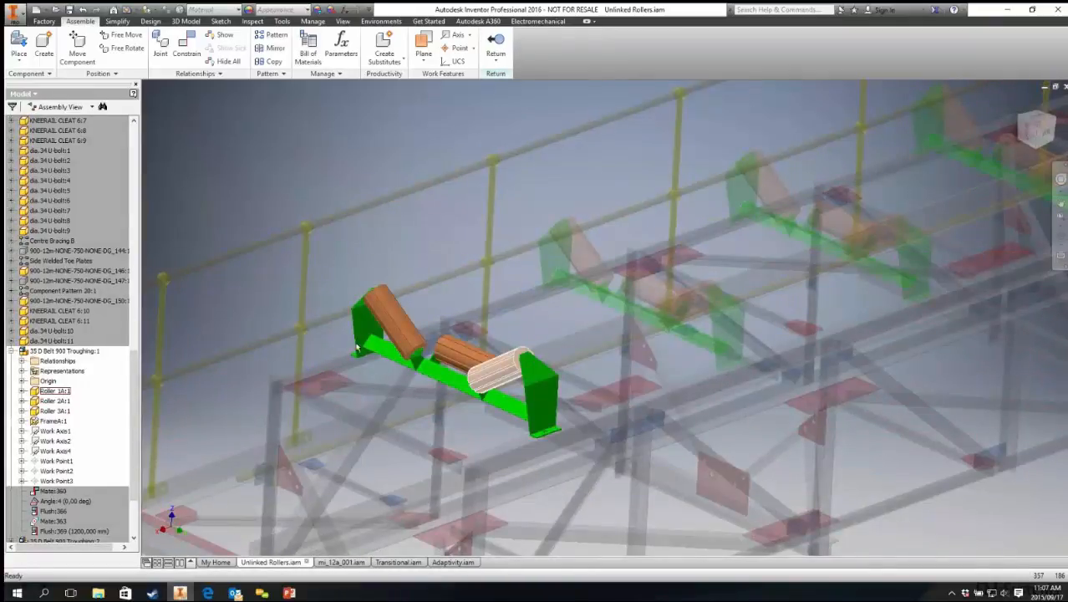
{"action": "left_click", "coordinate": [391, 322]}
{"action": "scroll", "coordinate": [418, 313], "scroll_direction": "up", "scroll_amount": 5}
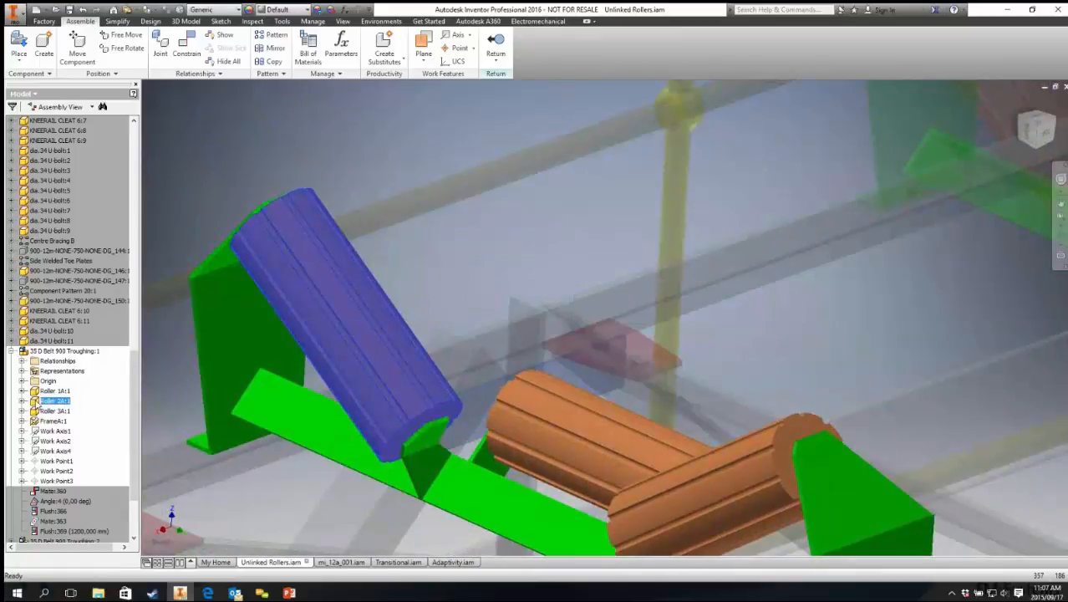
{"action": "left_click", "coordinate": [22, 401]}
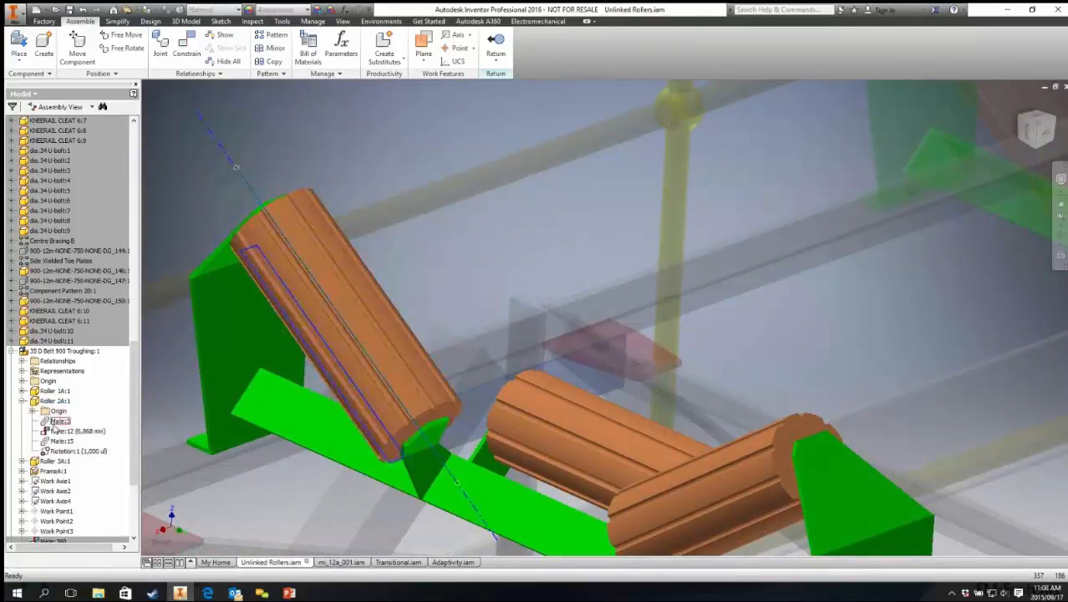
{"action": "left_click", "coordinate": [77, 451]}
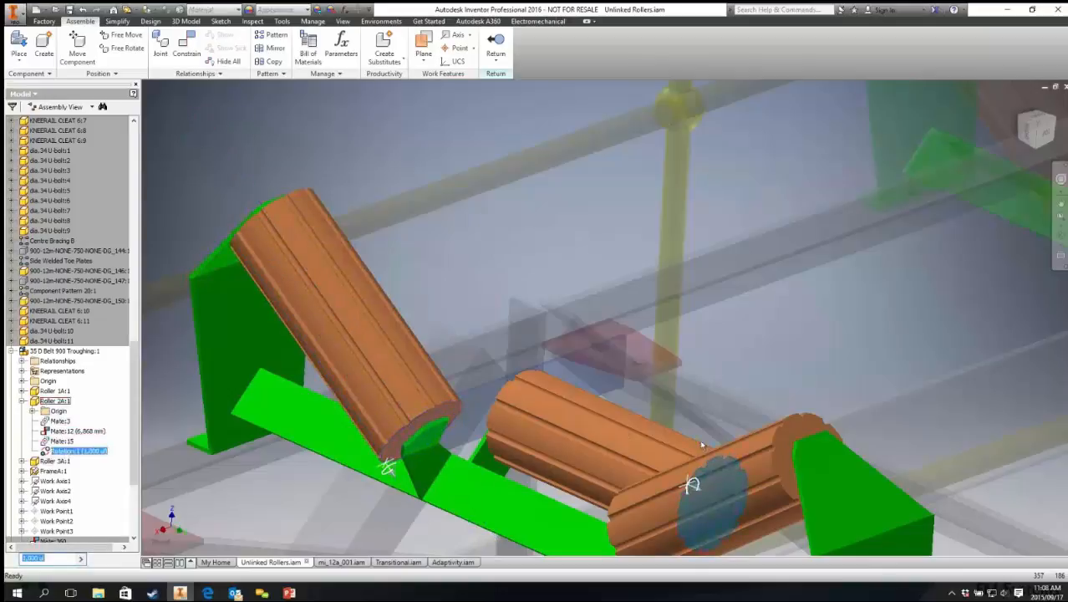
{"action": "middle_click_drag", "start_coordinate": [702, 444], "coordinate": [496, 189], "text": "shift"}
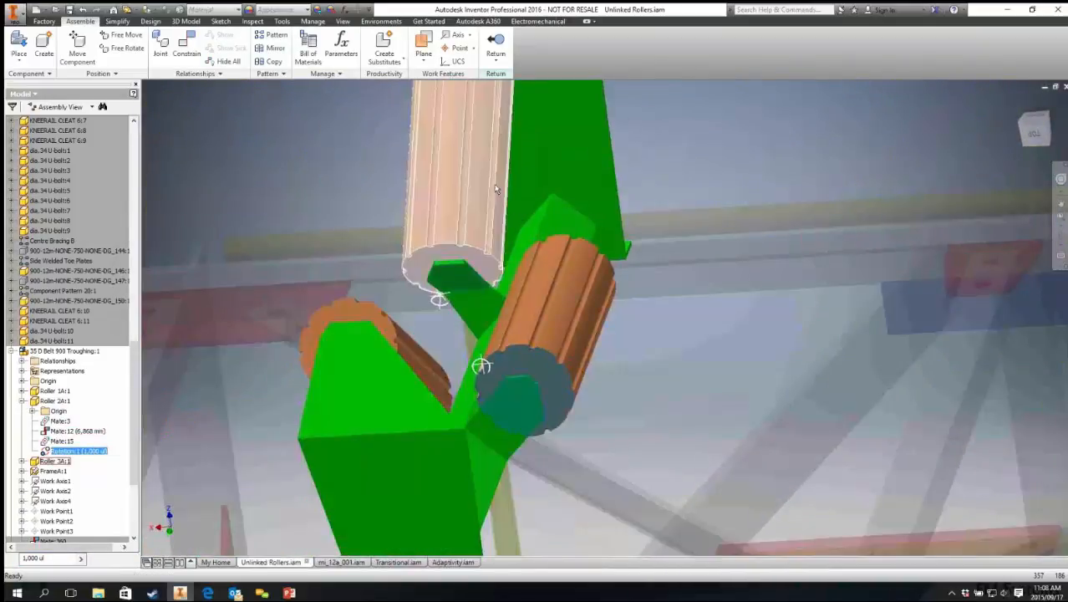
{"action": "left_click", "coordinate": [497, 189]}
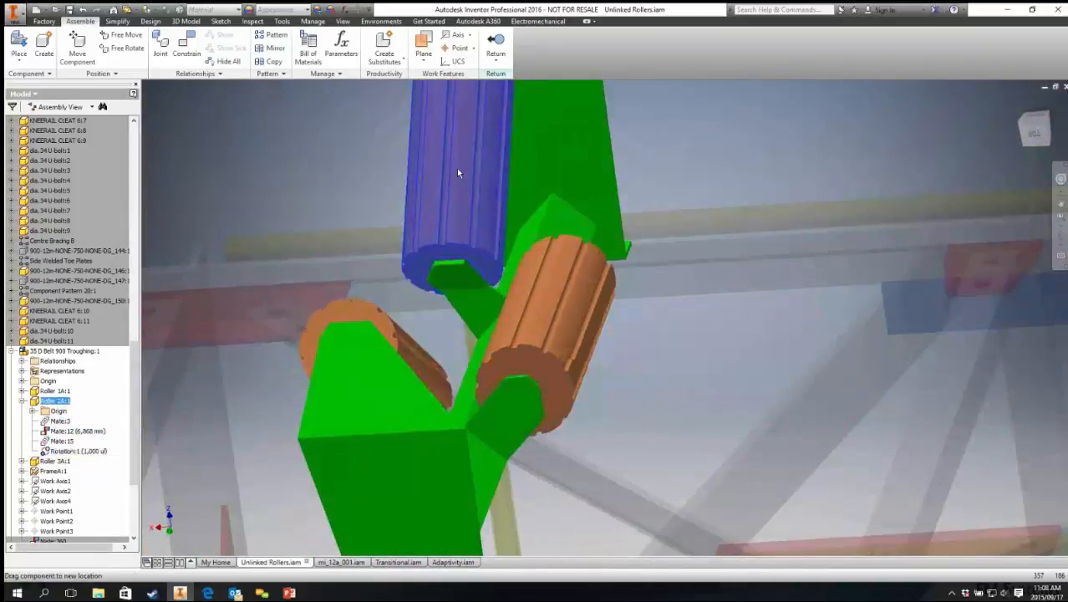
{"action": "left_click", "coordinate": [401, 347]}
{"action": "scroll", "coordinate": [516, 340], "scroll_direction": "up", "scroll_amount": 5}
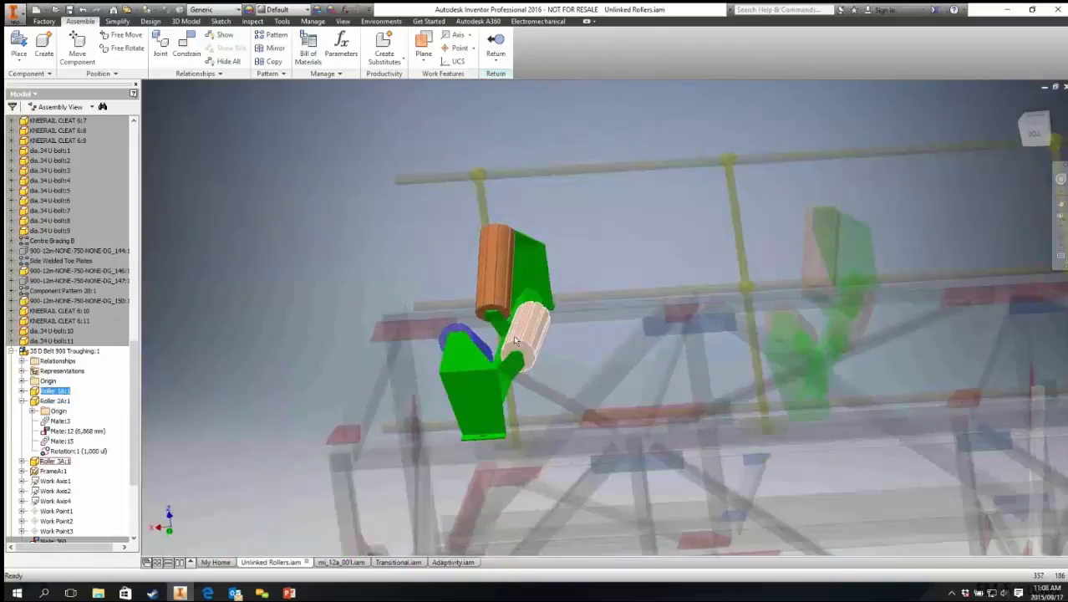
{"action": "left_click", "coordinate": [504, 50]}
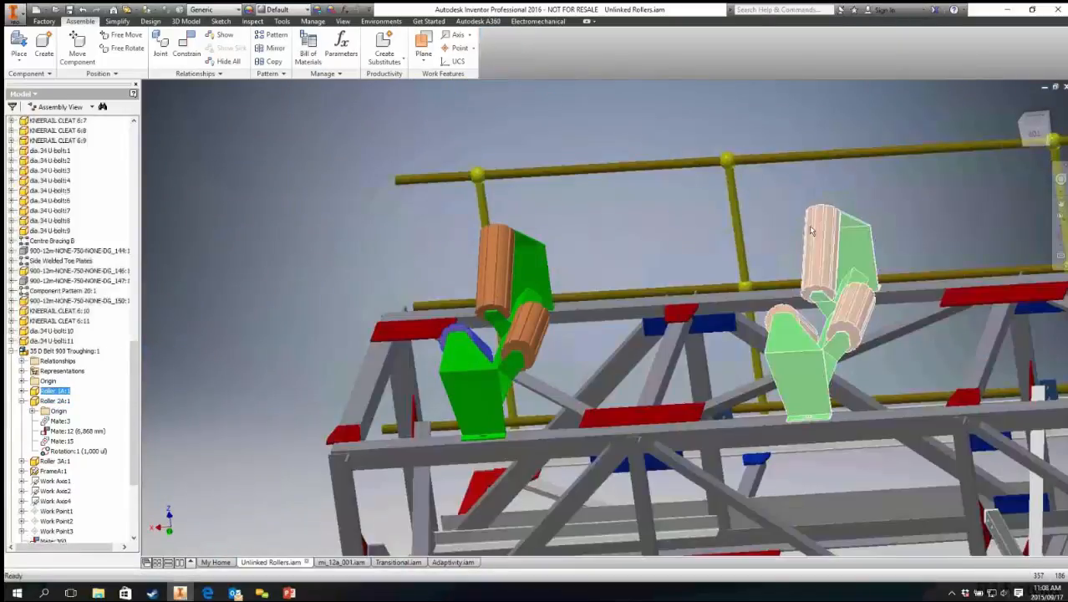
{"action": "left_click", "coordinate": [494, 266]}
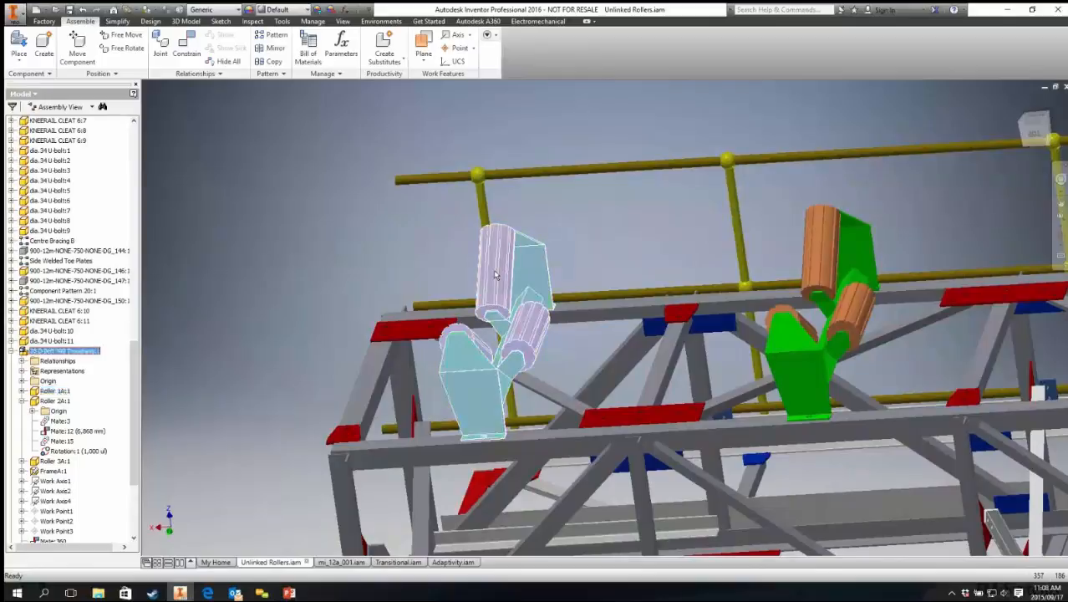
{"action": "double_click", "coordinate": [494, 275]}
{"action": "left_click", "coordinate": [500, 268]}
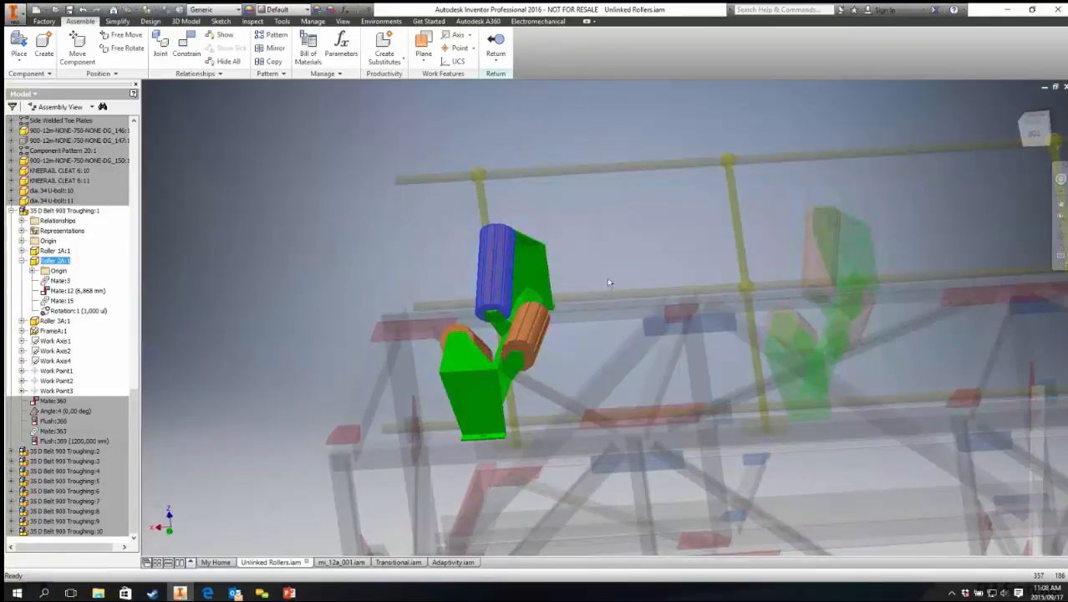
{"action": "scroll", "coordinate": [834, 221], "scroll_direction": "up", "scroll_amount": 3}
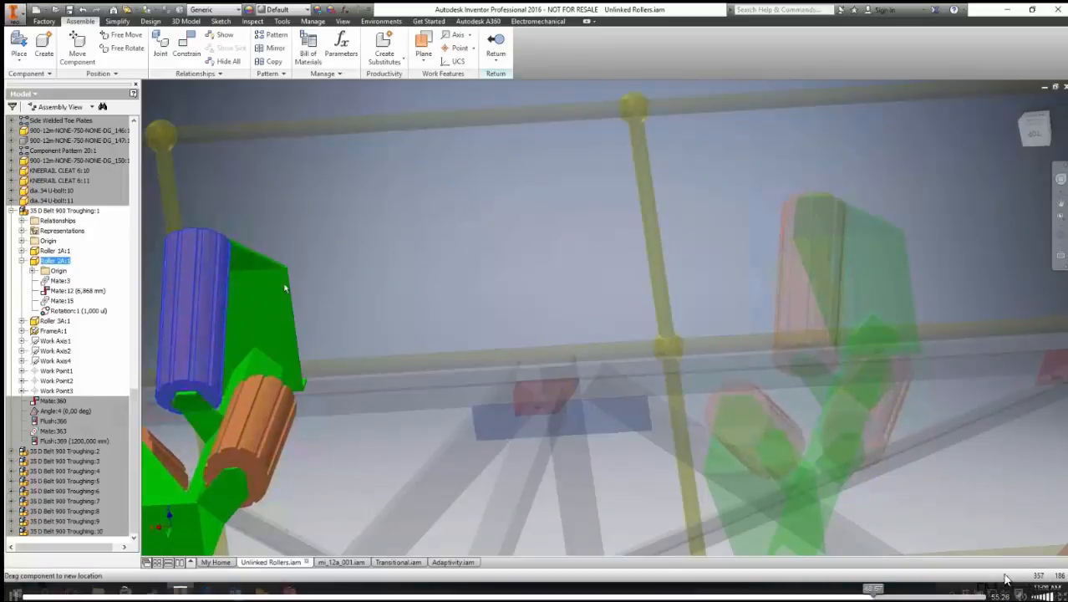
{"action": "left_click", "coordinate": [495, 46]}
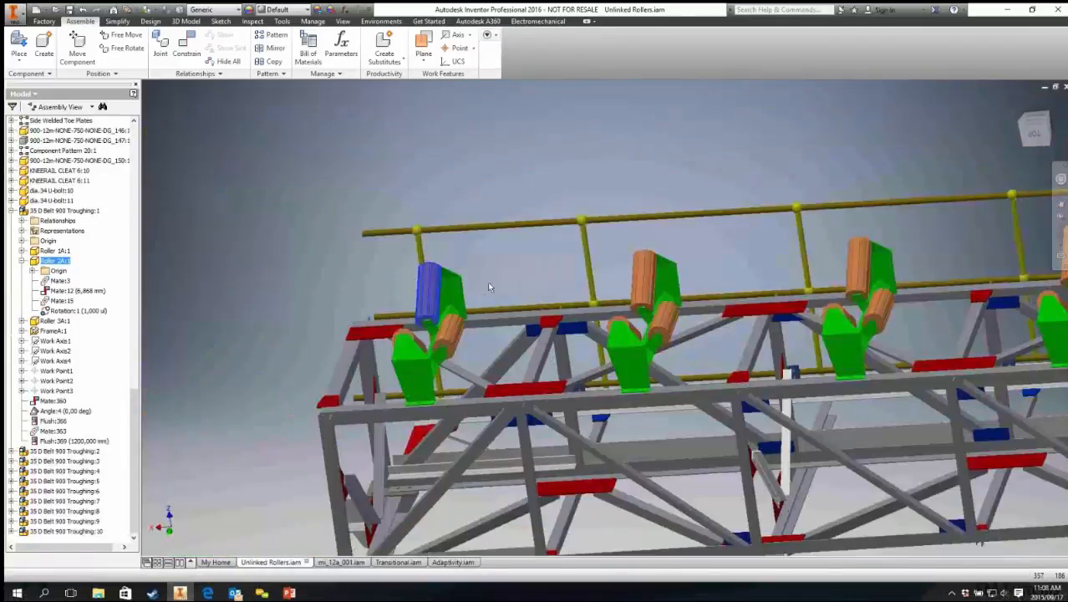
Step: Make the first 35 D Belt 900 Troughing subassembly flexible
{"action": "left_click", "coordinate": [441, 301]}
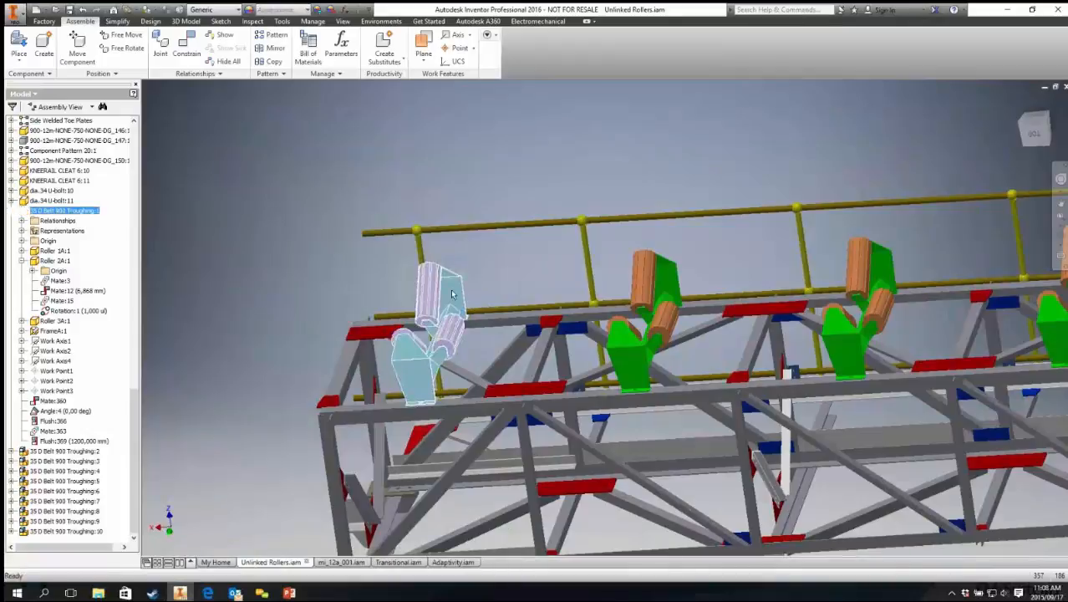
{"action": "left_click", "coordinate": [498, 256]}
{"action": "left_click", "coordinate": [445, 305]}
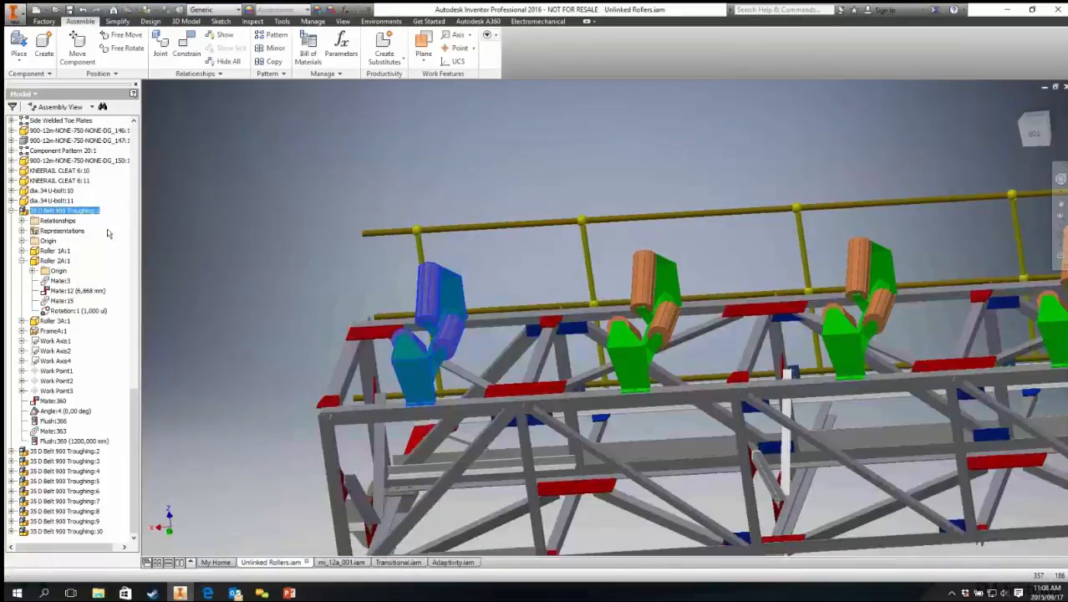
{"action": "scroll", "coordinate": [67, 333], "scroll_direction": "up", "scroll_amount": 10}
{"action": "scroll", "coordinate": [67, 332], "scroll_direction": "down", "scroll_amount": 15}
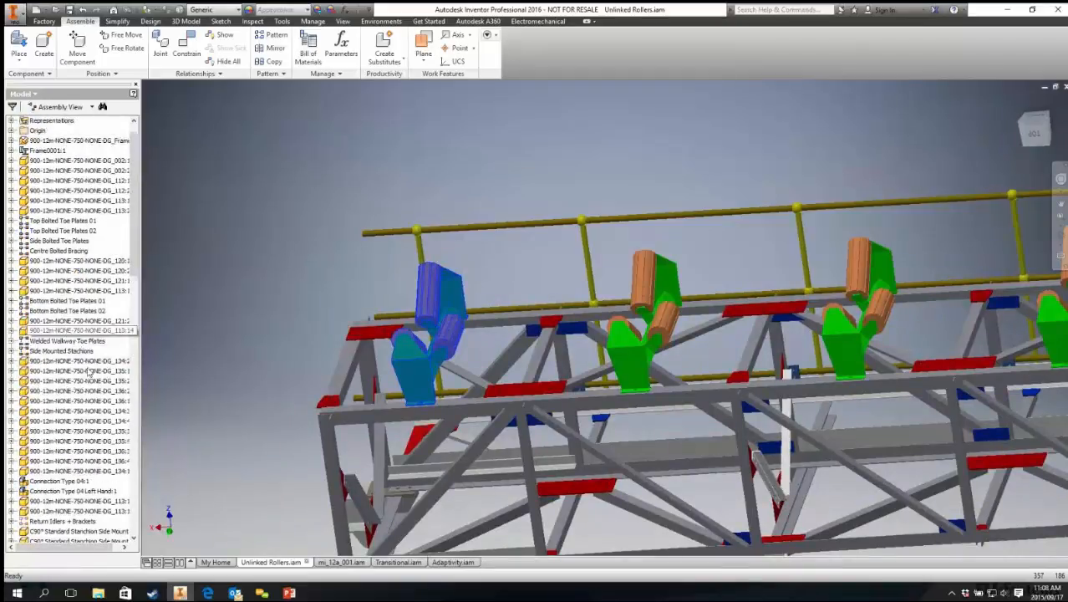
{"action": "middle_click_drag", "start_coordinate": [325, 284], "coordinate": [302, 288]}
{"action": "left_click", "coordinate": [334, 273]}
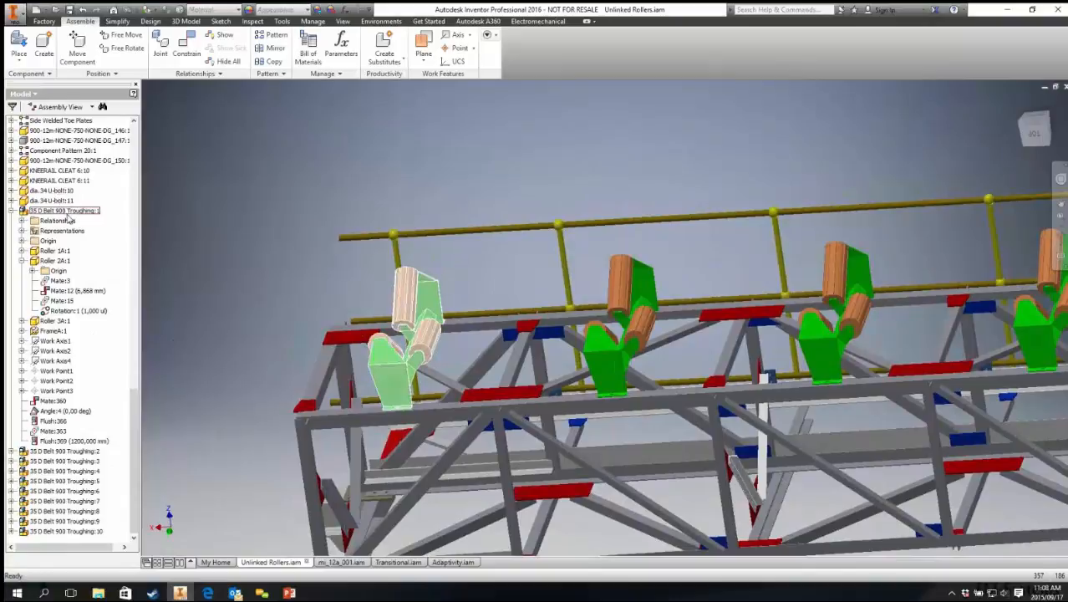
{"action": "right_click", "coordinate": [67, 212]}
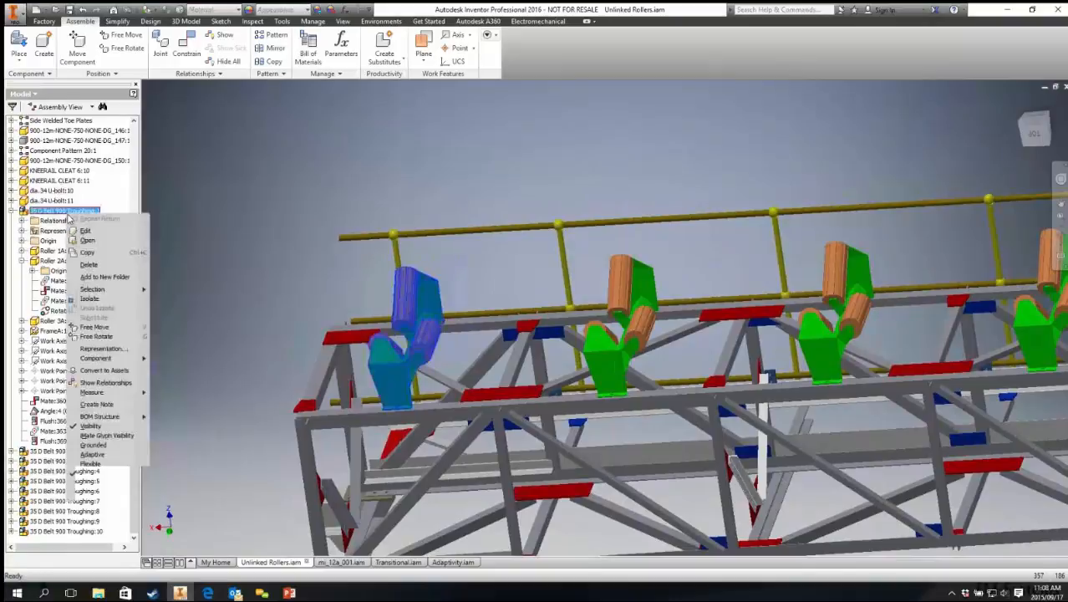
{"action": "left_click", "coordinate": [94, 464]}
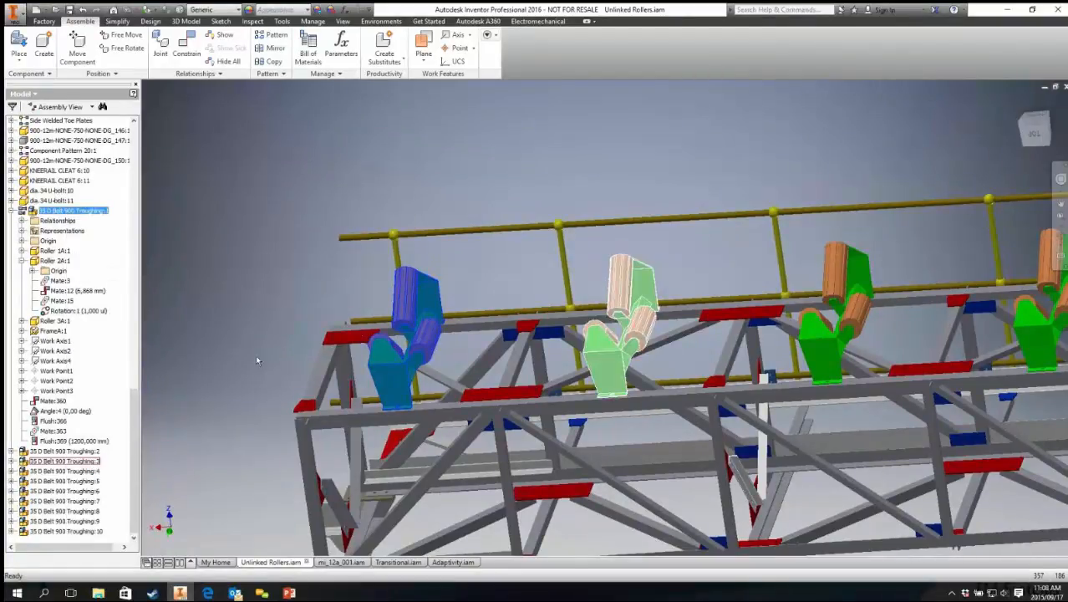
Step: Drag a roller of the flexible first troughing station to test how it moves
{"action": "scroll", "coordinate": [465, 294], "scroll_direction": "up", "scroll_amount": 6}
{"action": "middle_click_drag", "start_coordinate": [468, 271], "coordinate": [640, 265]}
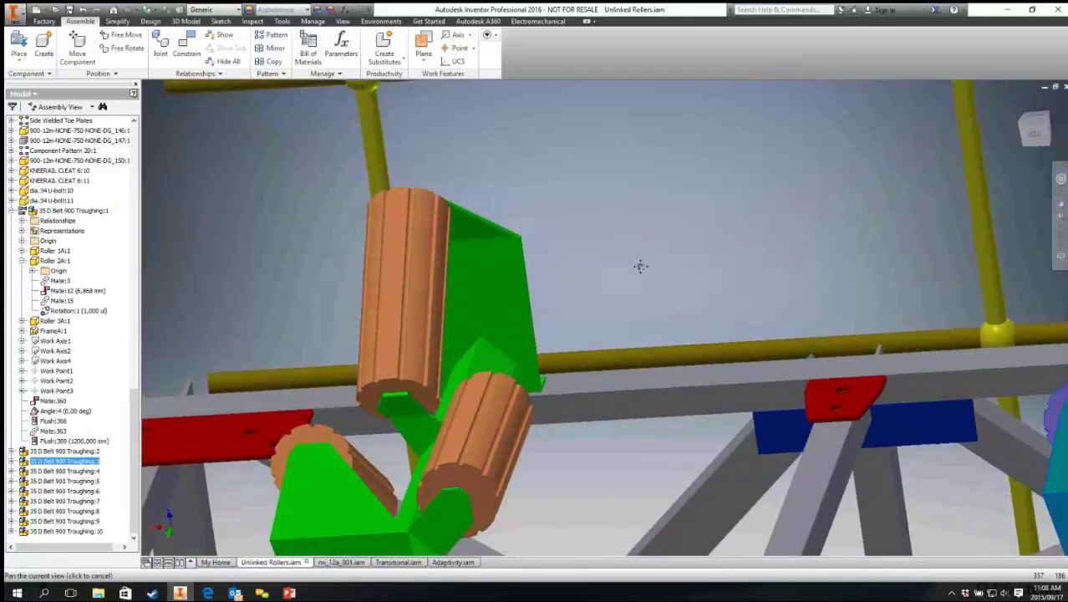
{"action": "left_click", "coordinate": [381, 257]}
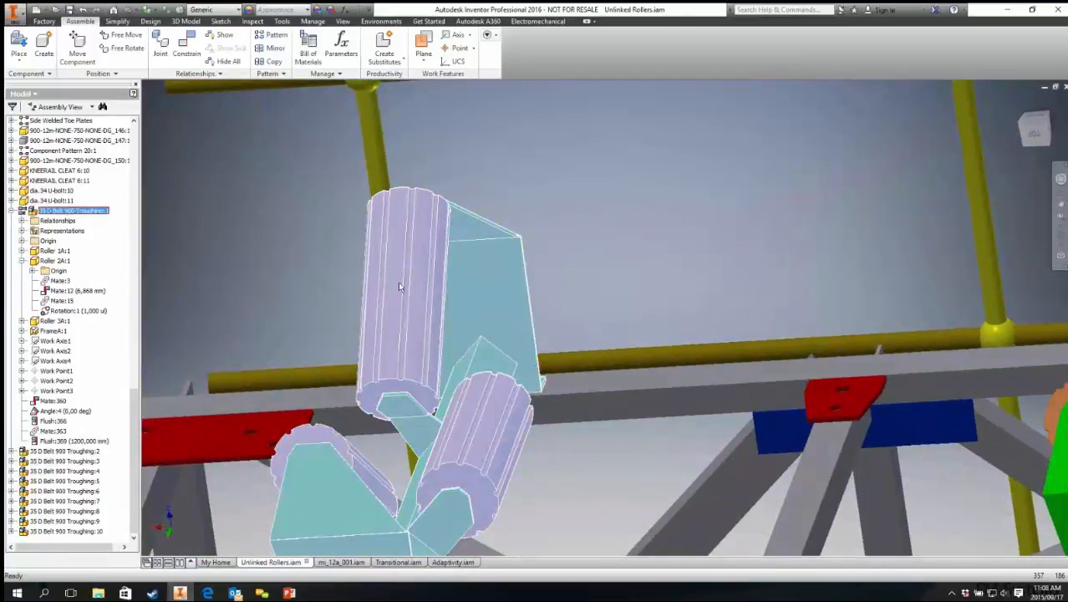
{"action": "left_click_drag", "start_coordinate": [410, 287], "coordinate": [543, 257]}
{"action": "scroll", "coordinate": [543, 258], "scroll_direction": "down", "scroll_amount": 5}
{"action": "left_click", "coordinate": [612, 231]}
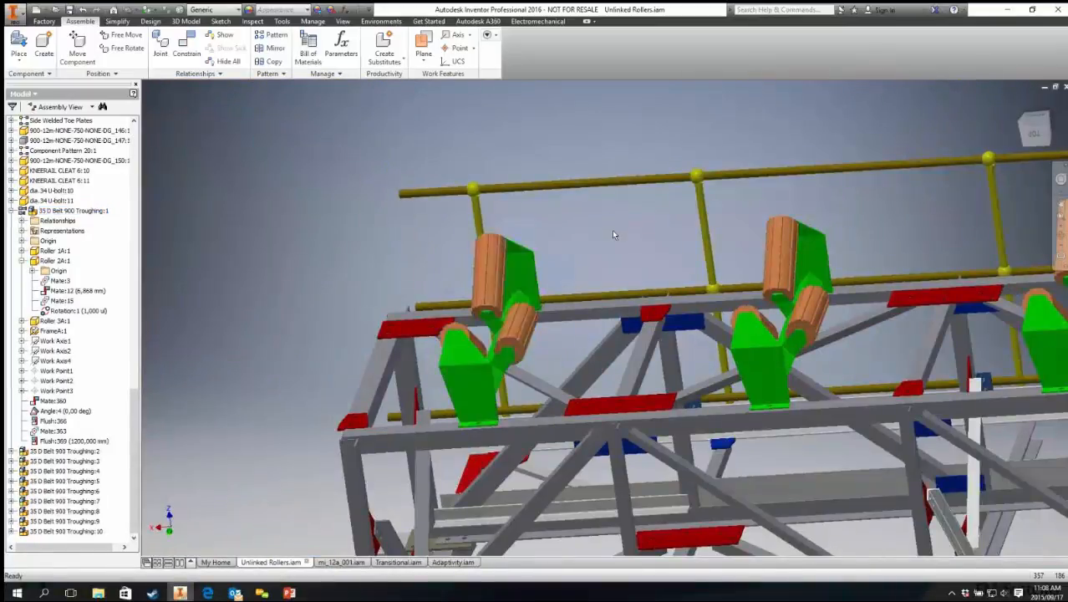
{"action": "middle_click_drag", "start_coordinate": [572, 233], "coordinate": [416, 219]}
{"action": "left_click", "coordinate": [328, 241]}
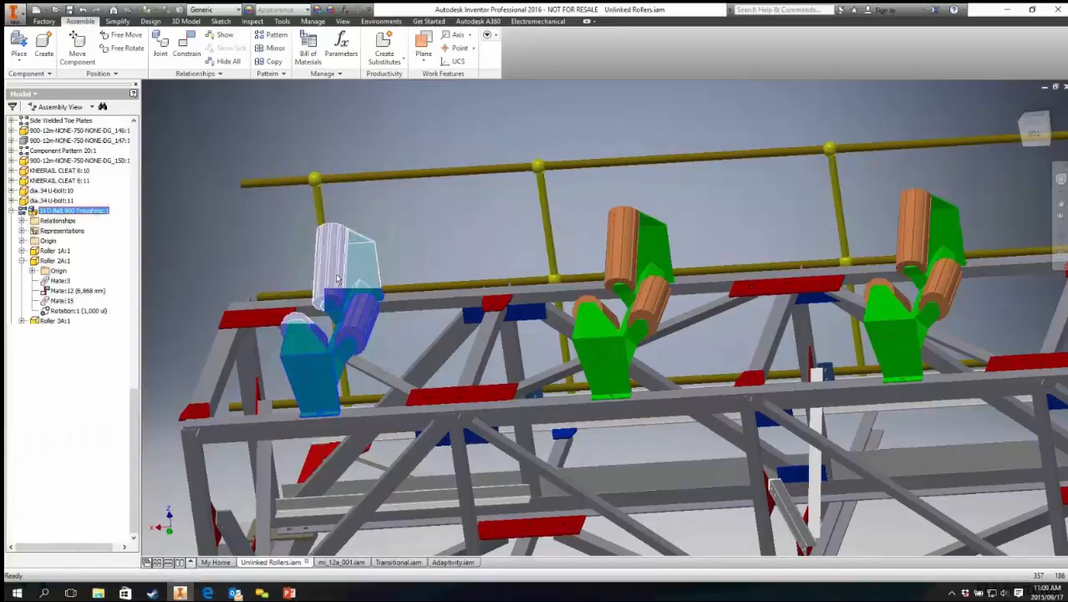
Step: Make the third 35 D Belt 900 Troughing subassembly flexible as well
{"action": "left_click", "coordinate": [637, 241]}
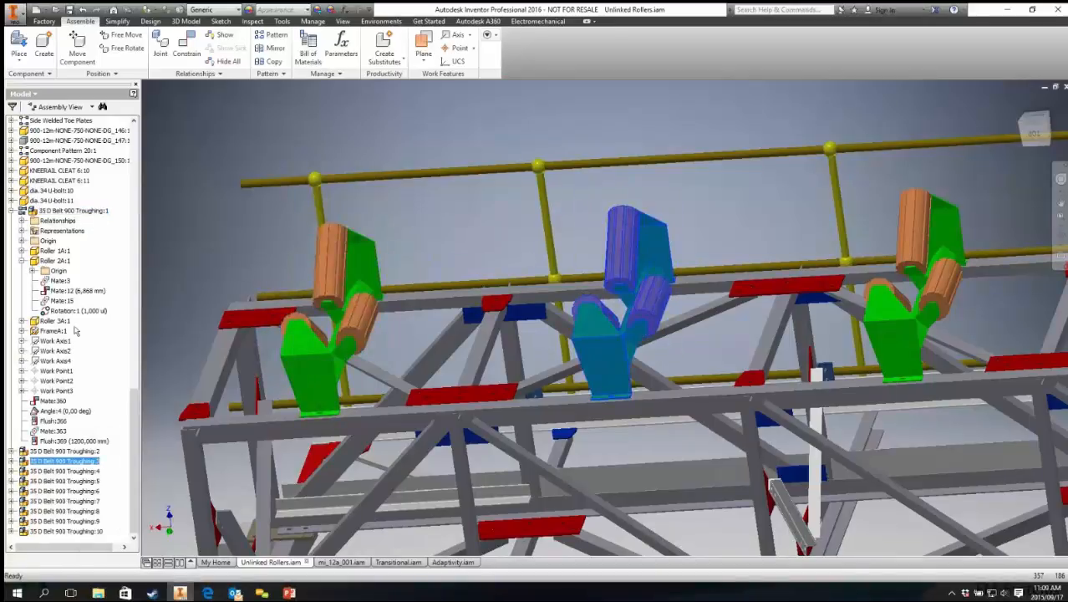
{"action": "right_click", "coordinate": [59, 461]}
{"action": "left_click", "coordinate": [49, 461]}
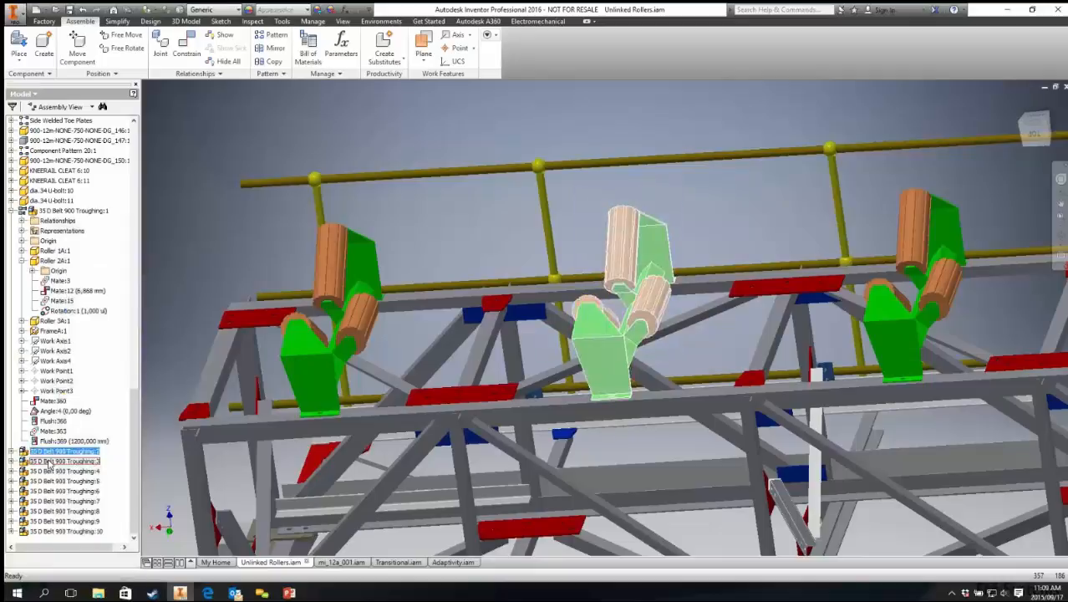
{"action": "right_click", "coordinate": [48, 461]}
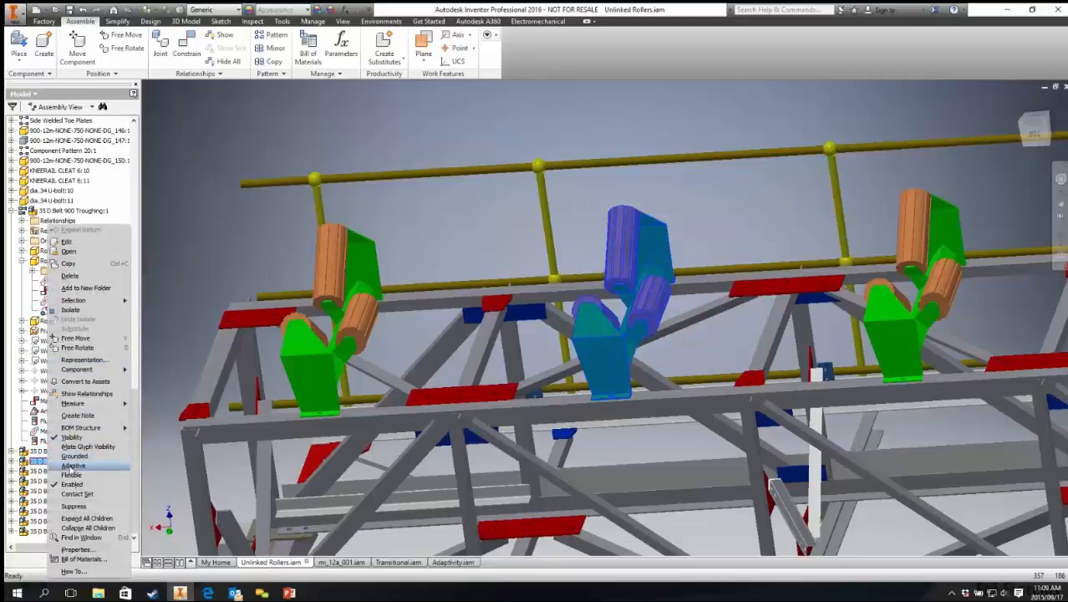
{"action": "left_click", "coordinate": [71, 474]}
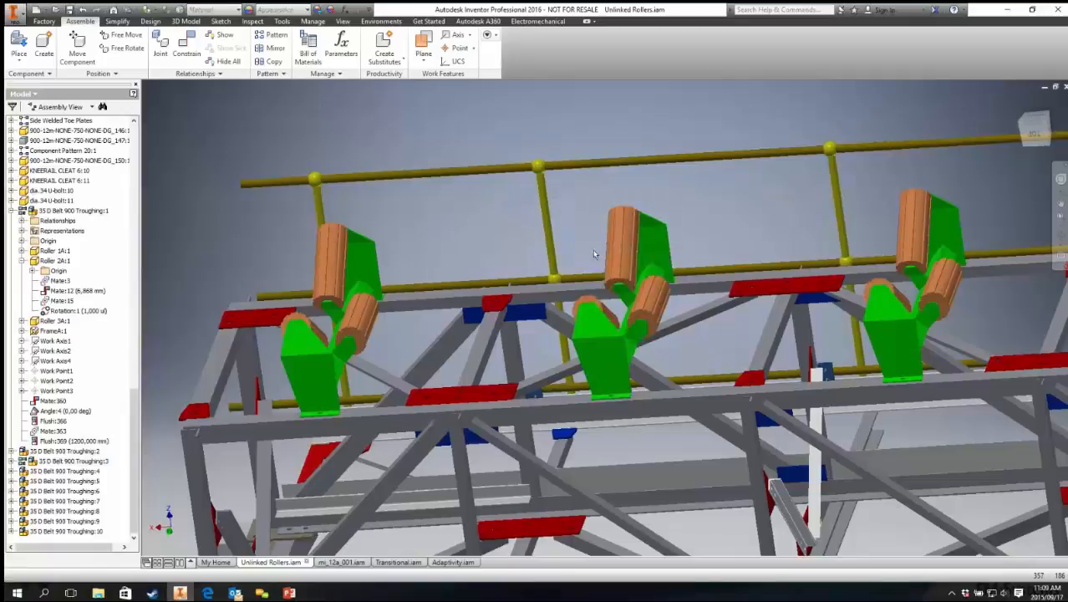
Step: Drag the rollers of the first and third troughing stations to check their motion
{"action": "left_click", "coordinate": [647, 254]}
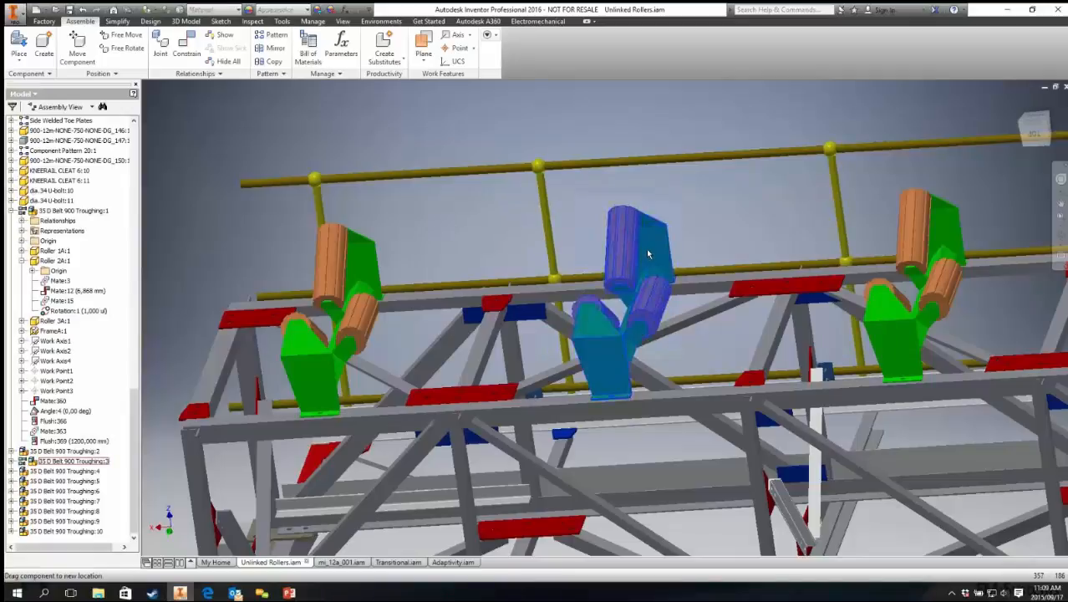
{"action": "left_click", "coordinate": [359, 264]}
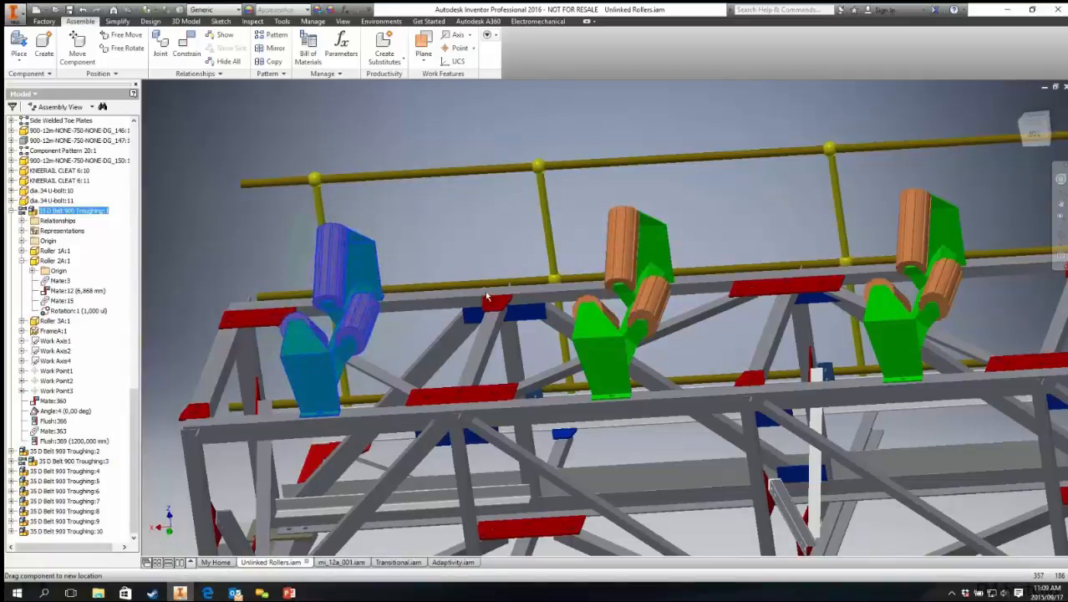
{"action": "left_click_drag", "start_coordinate": [559, 285], "coordinate": [436, 233]}
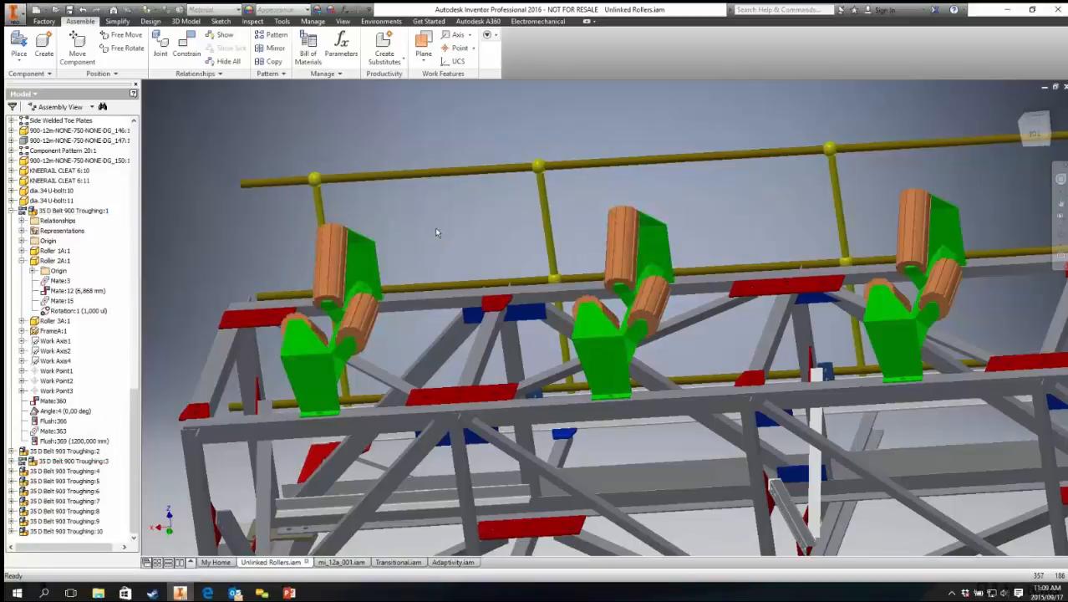
{"action": "middle_click_drag", "start_coordinate": [458, 244], "coordinate": [485, 247]}
{"action": "middle_click_drag", "start_coordinate": [523, 209], "coordinate": [496, 196]}
Step: Add a rotation motion constraint with ratio 1.000 ul between the upper rollers of the first and third troughing stations
{"action": "key", "text": "c"}
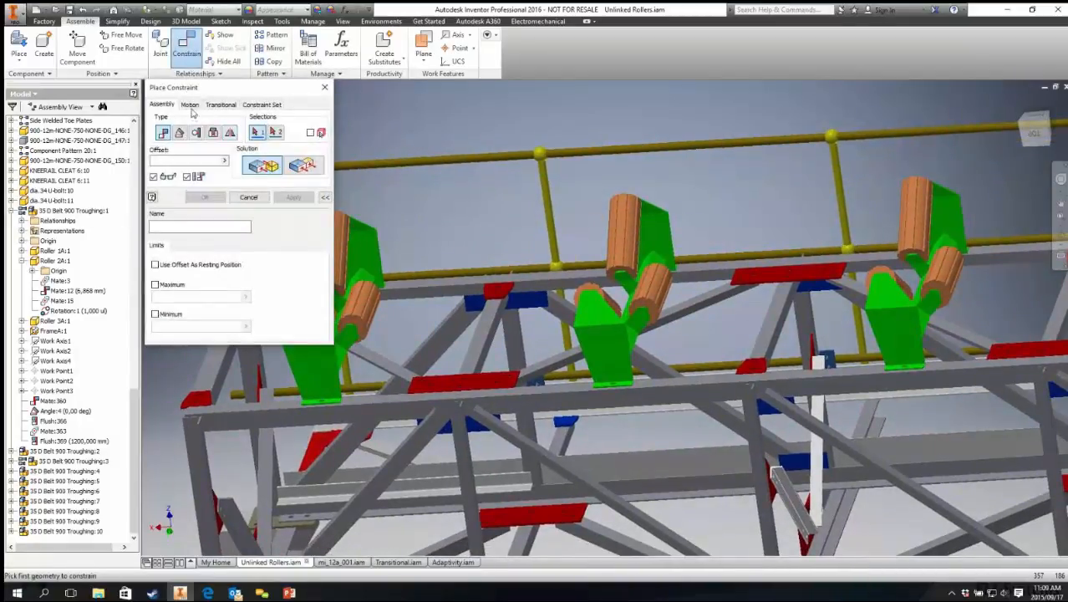
{"action": "left_click", "coordinate": [190, 104]}
{"action": "middle_click_drag", "start_coordinate": [482, 201], "coordinate": [553, 173]}
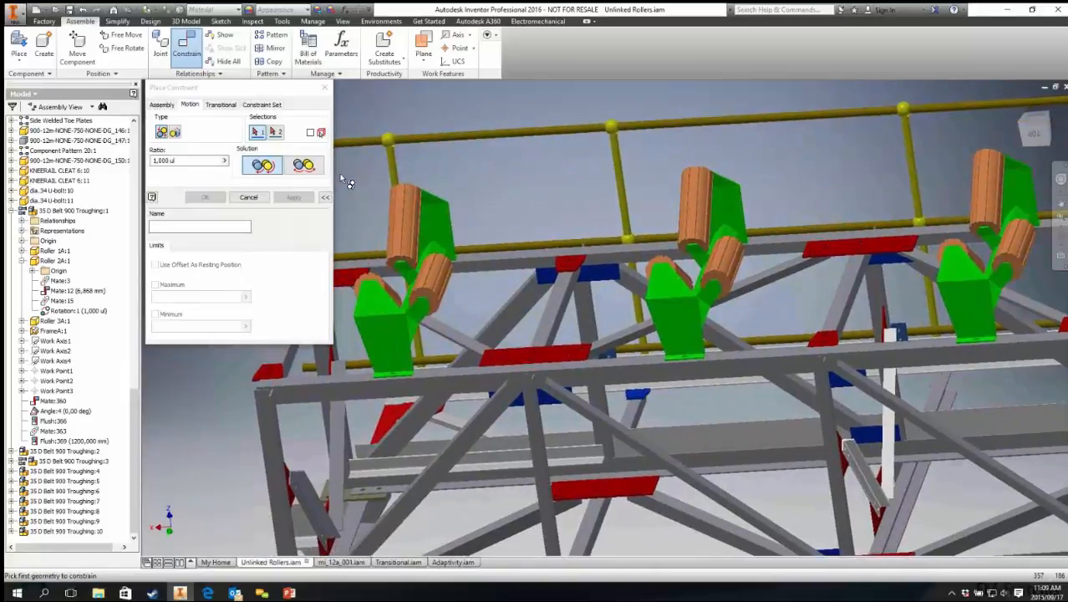
{"action": "scroll", "coordinate": [405, 264], "scroll_direction": "up", "scroll_amount": 5}
{"action": "left_click", "coordinate": [405, 265]}
{"action": "scroll", "coordinate": [406, 267], "scroll_direction": "down", "scroll_amount": 4}
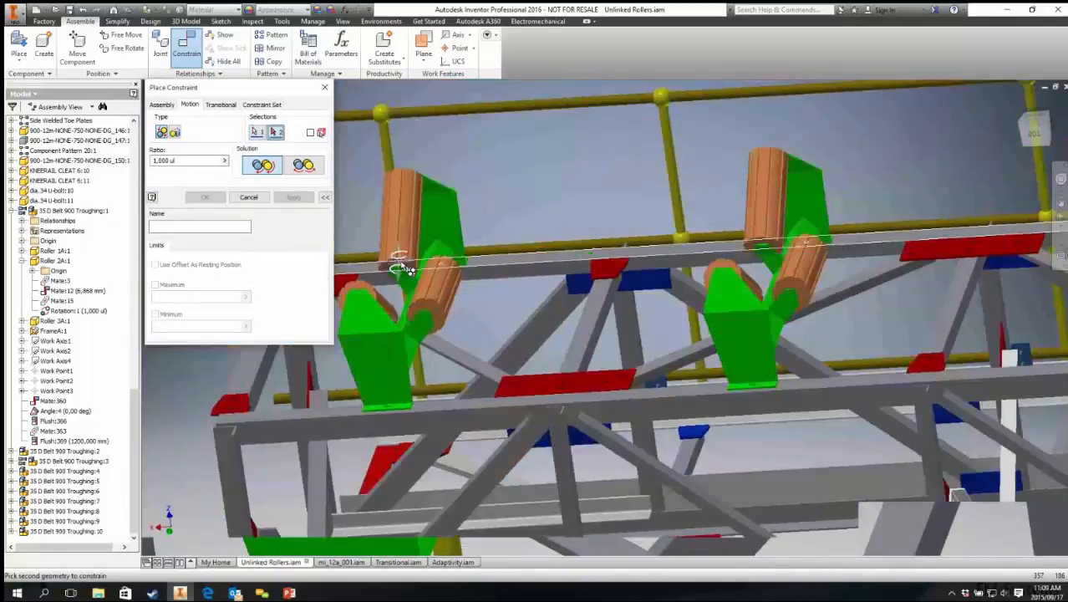
{"action": "scroll", "coordinate": [735, 255], "scroll_direction": "up", "scroll_amount": 5}
{"action": "left_click", "coordinate": [714, 268]}
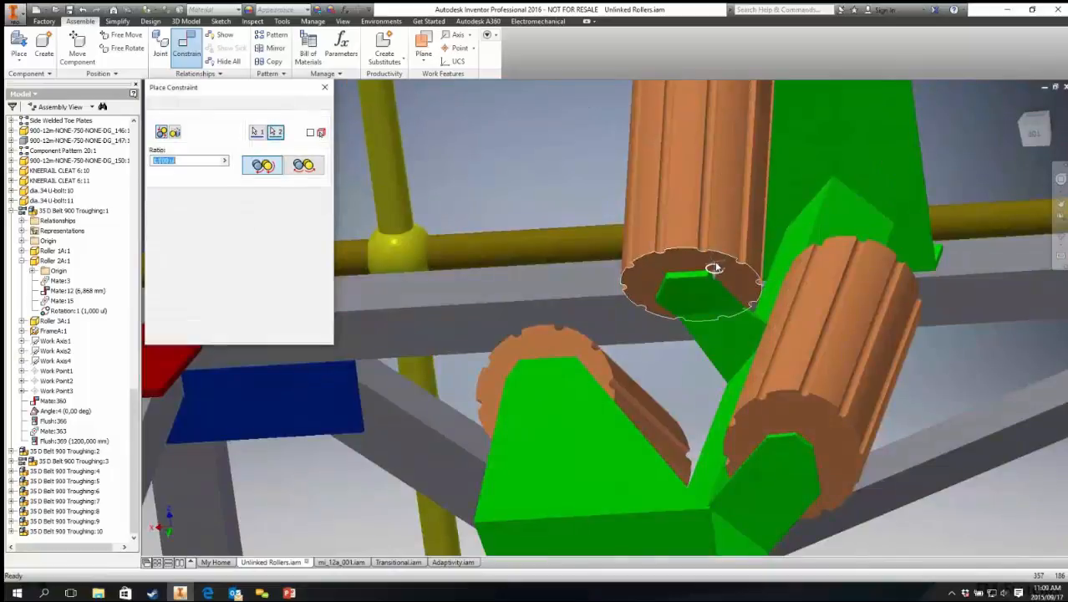
{"action": "scroll", "coordinate": [714, 267], "scroll_direction": "down", "scroll_amount": 5}
{"action": "left_click", "coordinate": [202, 199]}
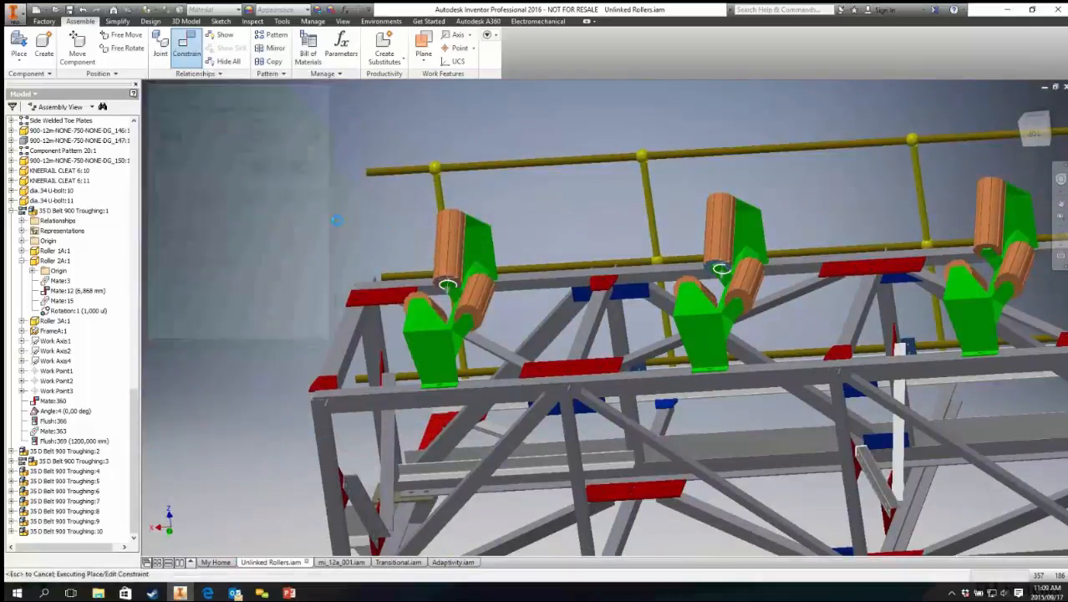
{"action": "left_click", "coordinate": [457, 240]}
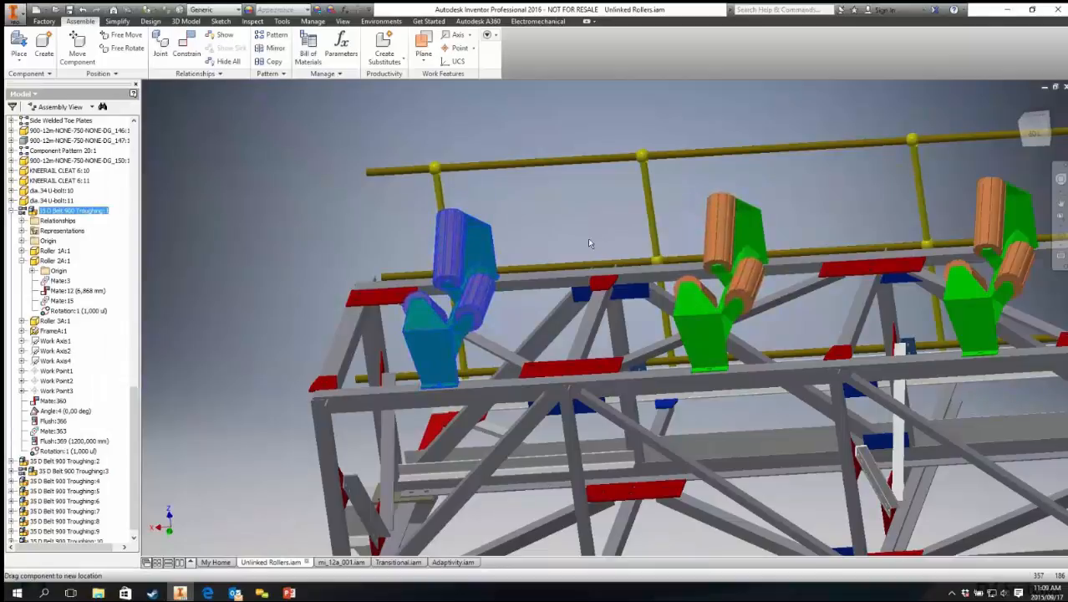
Step: Drag the rollers of a flexible troughing station to check how they rotate
{"action": "left_click_drag", "start_coordinate": [741, 268], "coordinate": [711, 209]}
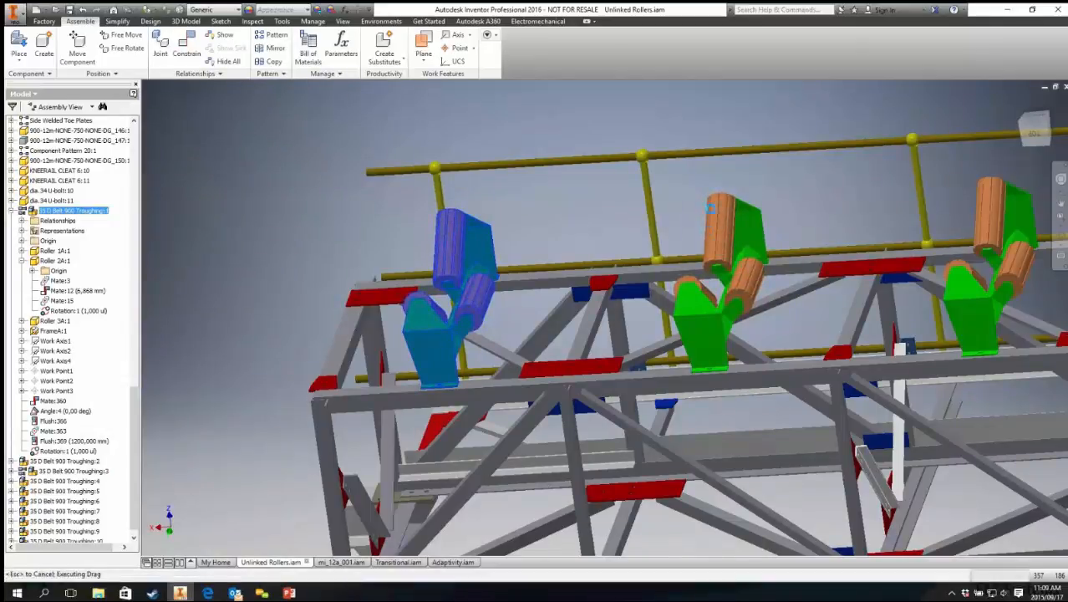
{"action": "mouse_move", "coordinate": [776, 225]}
{"action": "middle_mouse_down"}
{"action": "mouse_move", "coordinate": [526, 221]}
{"action": "mouse_move", "coordinate": [406, 257]}
{"action": "middle_mouse_up"}
{"action": "scroll", "coordinate": [526, 222], "scroll_direction": "up", "scroll_amount": 3}
{"action": "middle_click_drag", "start_coordinate": [739, 239], "coordinate": [463, 257]}
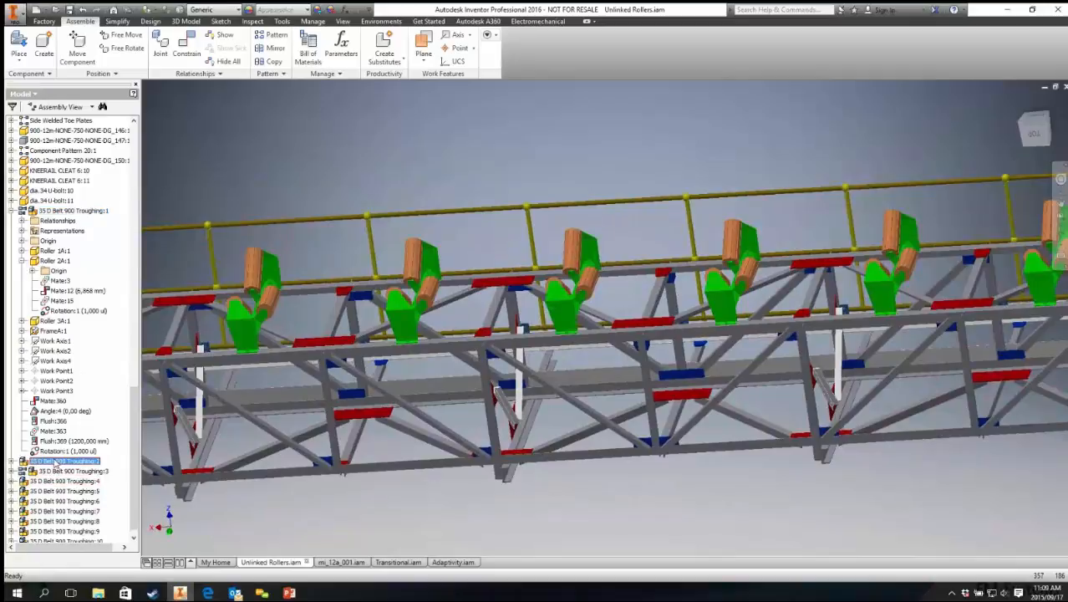
Step: Select the remaining 35 D Belt 900 Troughing subassemblies 2 through 10 and make them all flexible
{"action": "left_click_drag", "start_coordinate": [415, 266], "coordinate": [561, 255]}
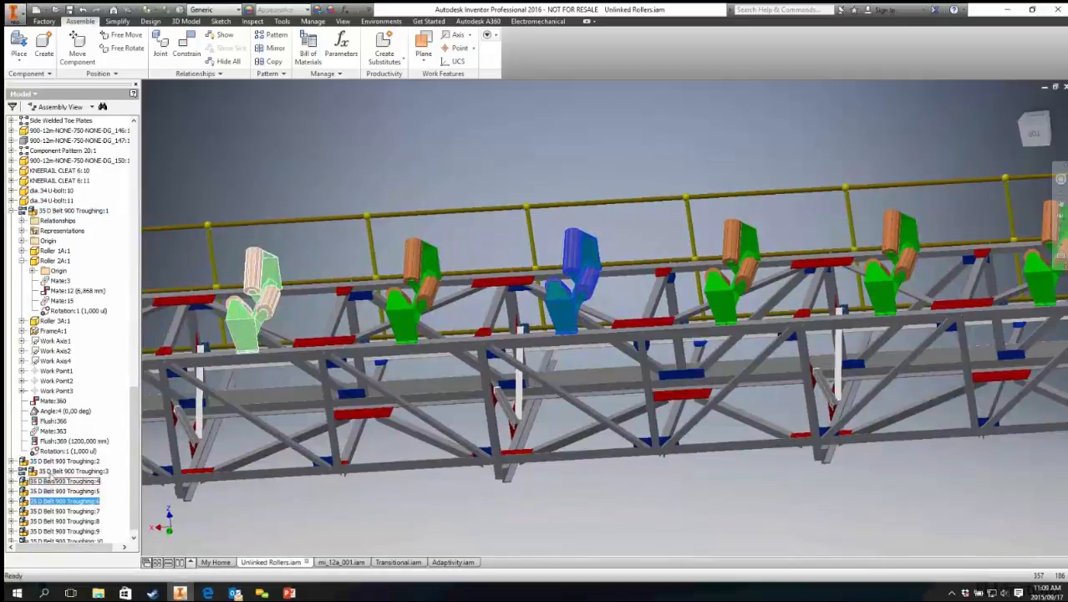
{"action": "left_click", "coordinate": [52, 463]}
{"action": "scroll", "coordinate": [51, 484], "scroll_direction": "down", "scroll_amount": 1}
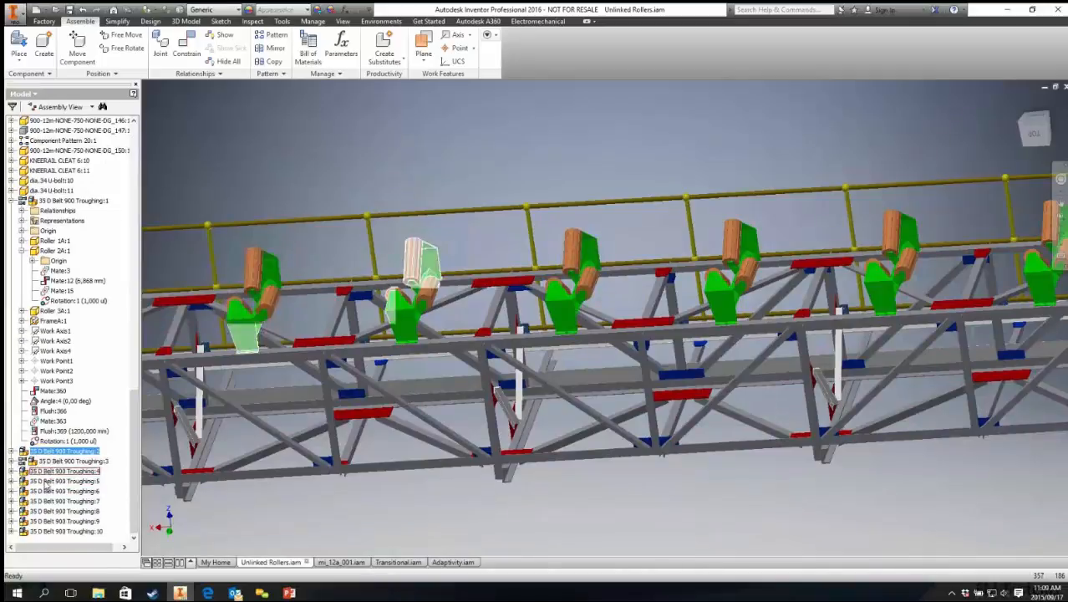
{"action": "left_click", "coordinate": [53, 533], "text": "shift"}
{"action": "right_click", "coordinate": [54, 533]}
{"action": "left_click", "coordinate": [72, 503]}
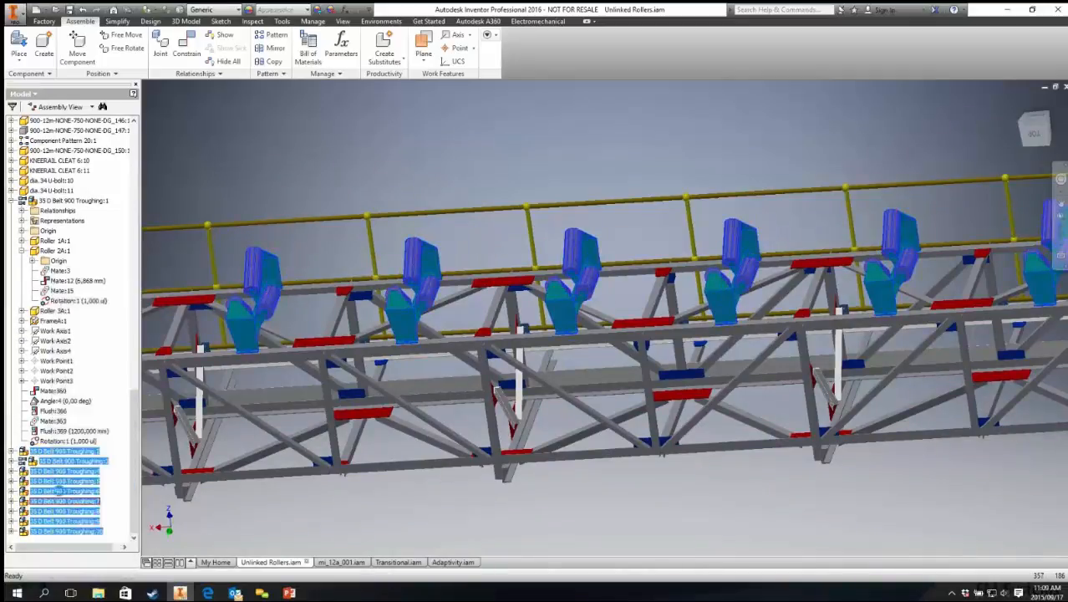
{"action": "right_click", "coordinate": [49, 491]}
{"action": "left_click", "coordinate": [70, 505]}
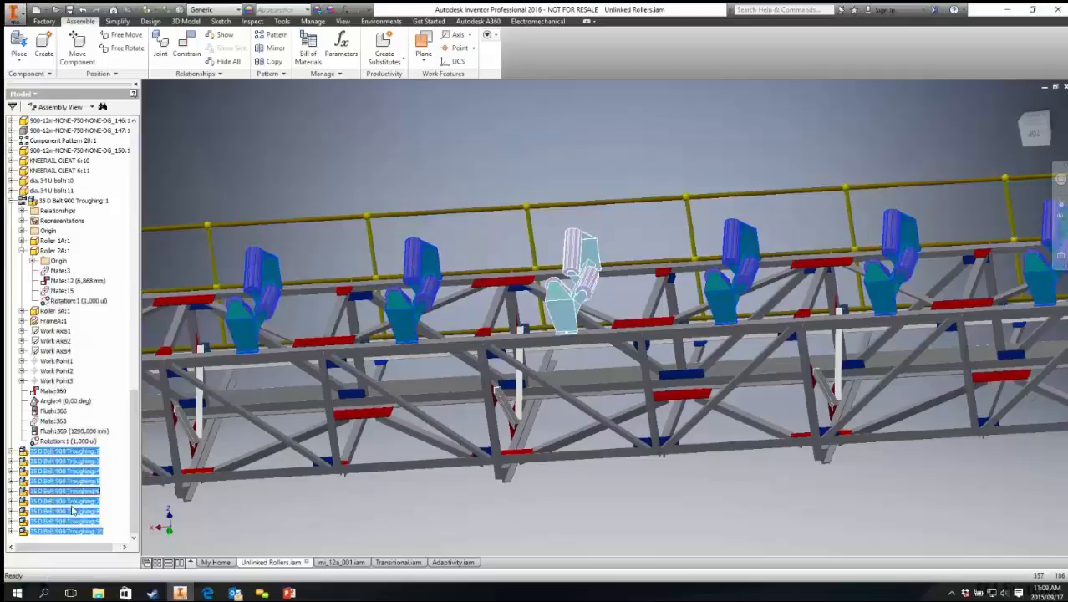
Step: Drag a roller of one of the newly flexible troughing stations to test its motion
{"action": "scroll", "coordinate": [410, 207], "scroll_direction": "down", "scroll_amount": 3}
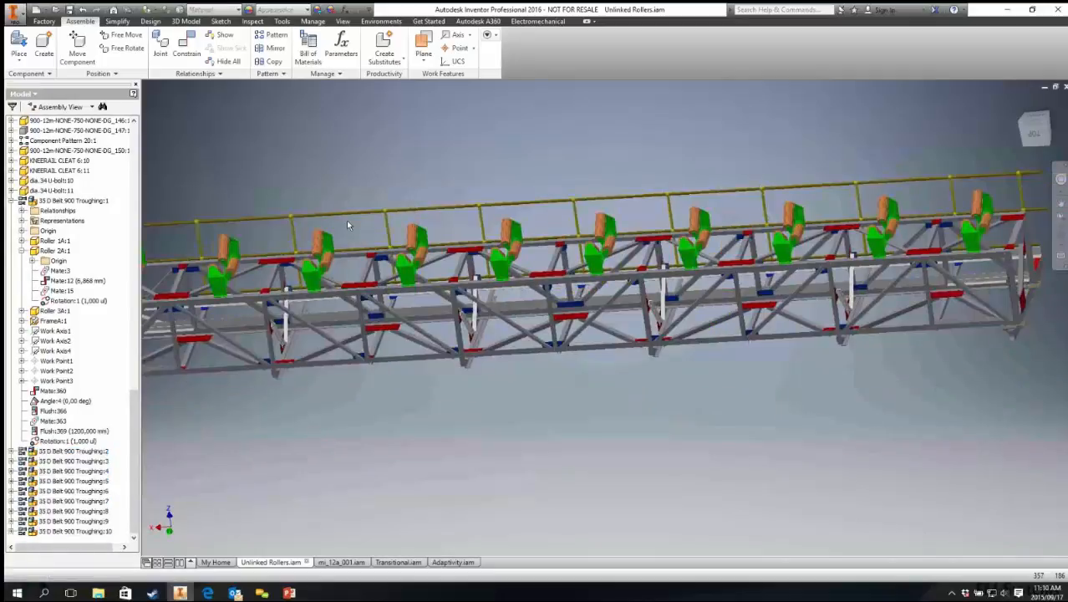
{"action": "middle_click_drag", "start_coordinate": [346, 219], "coordinate": [418, 268]}
{"action": "scroll", "coordinate": [469, 286], "scroll_direction": "down", "scroll_amount": 3}
{"action": "scroll", "coordinate": [469, 286], "scroll_direction": "up", "scroll_amount": 3}
{"action": "scroll", "coordinate": [469, 286], "scroll_direction": "up", "scroll_amount": 5}
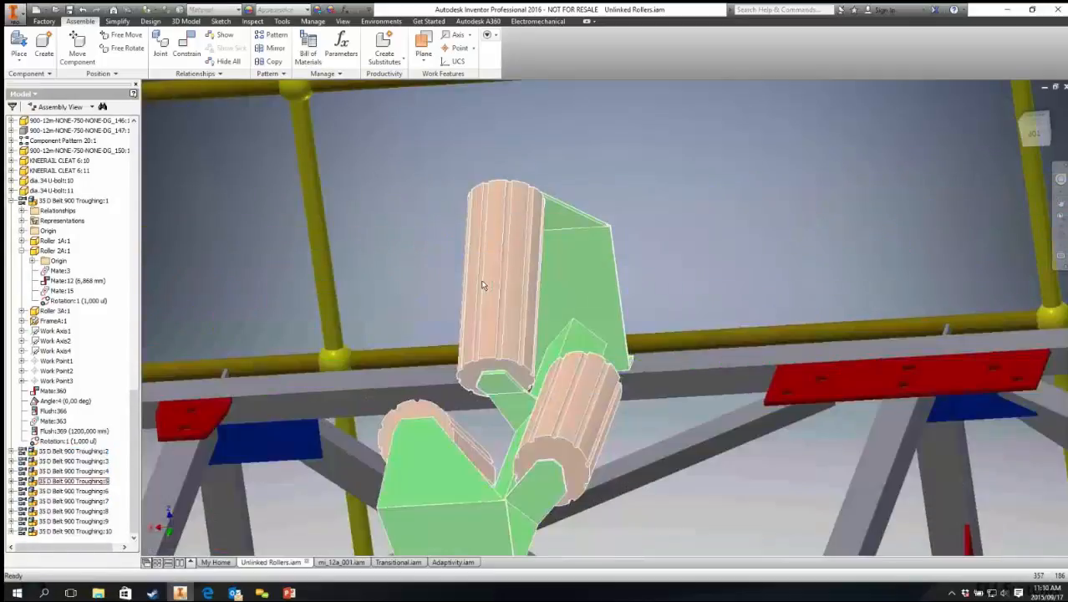
{"action": "left_click", "coordinate": [619, 272]}
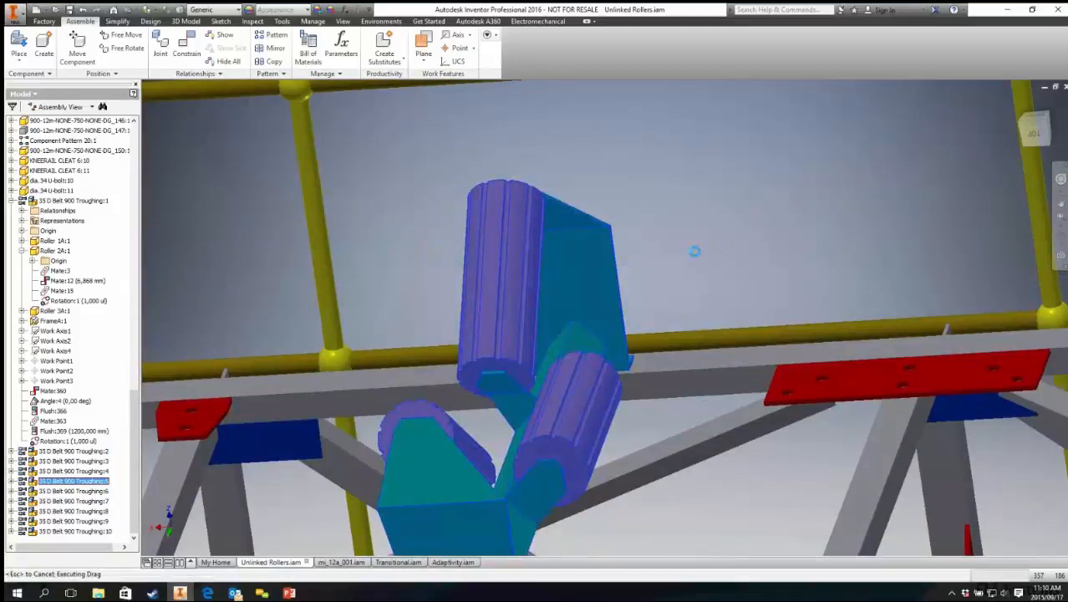
{"action": "middle_click_drag", "start_coordinate": [697, 248], "coordinate": [250, 275]}
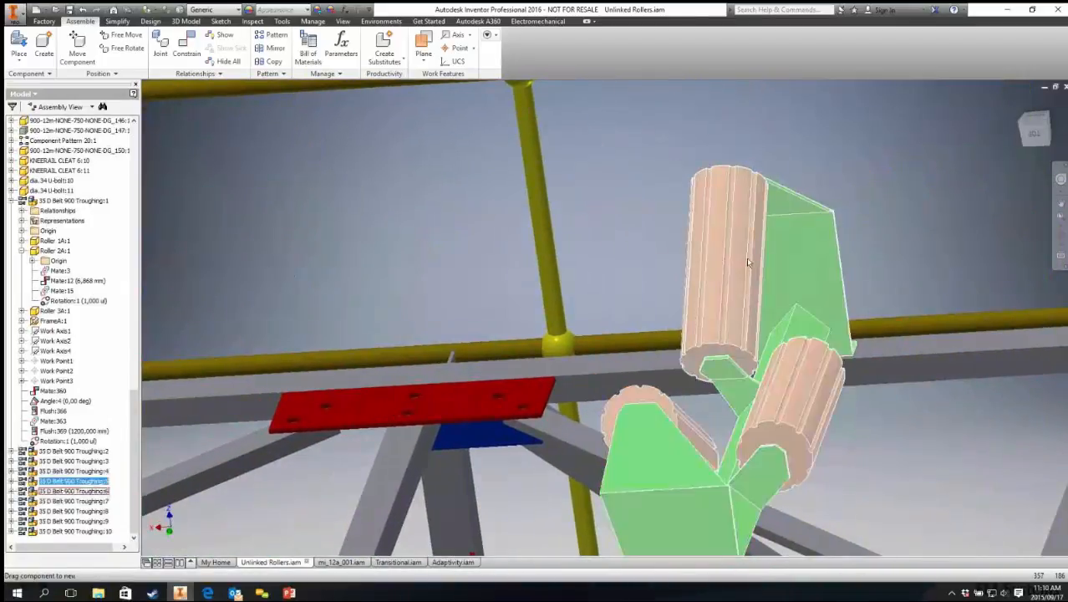
Step: Drag the rollers of the neighbouring troughing station to test its motion as well
{"action": "left_click_drag", "start_coordinate": [748, 263], "coordinate": [835, 304]}
{"action": "middle_click_drag", "start_coordinate": [836, 304], "coordinate": [127, 316]}
{"action": "left_click", "coordinate": [732, 276]}
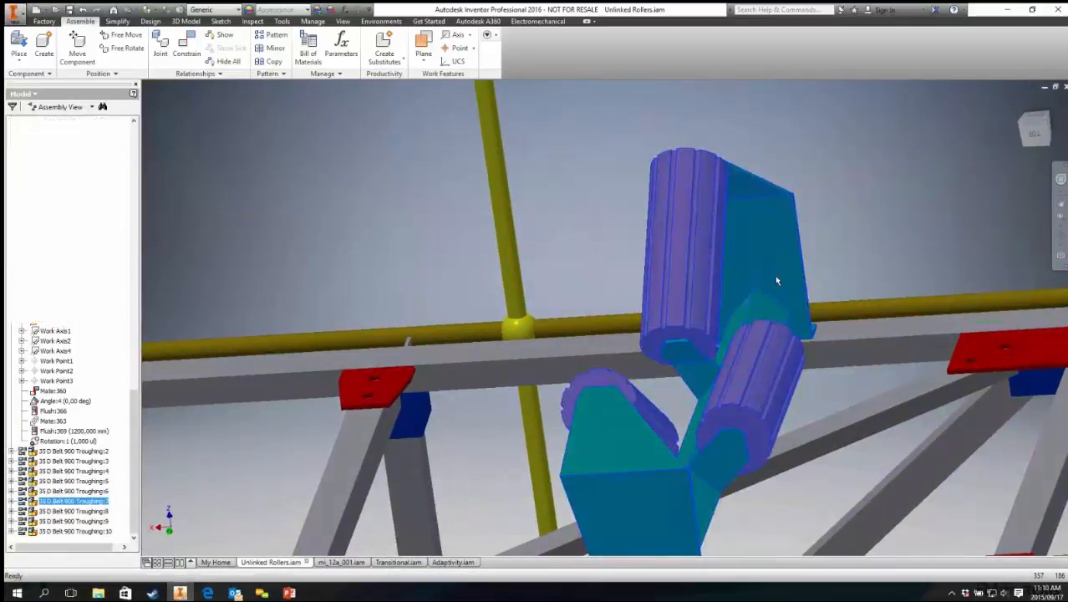
{"action": "scroll", "coordinate": [773, 280], "scroll_direction": "down", "scroll_amount": 5}
{"action": "middle_click_drag", "start_coordinate": [658, 274], "coordinate": [616, 294], "text": "shift"}
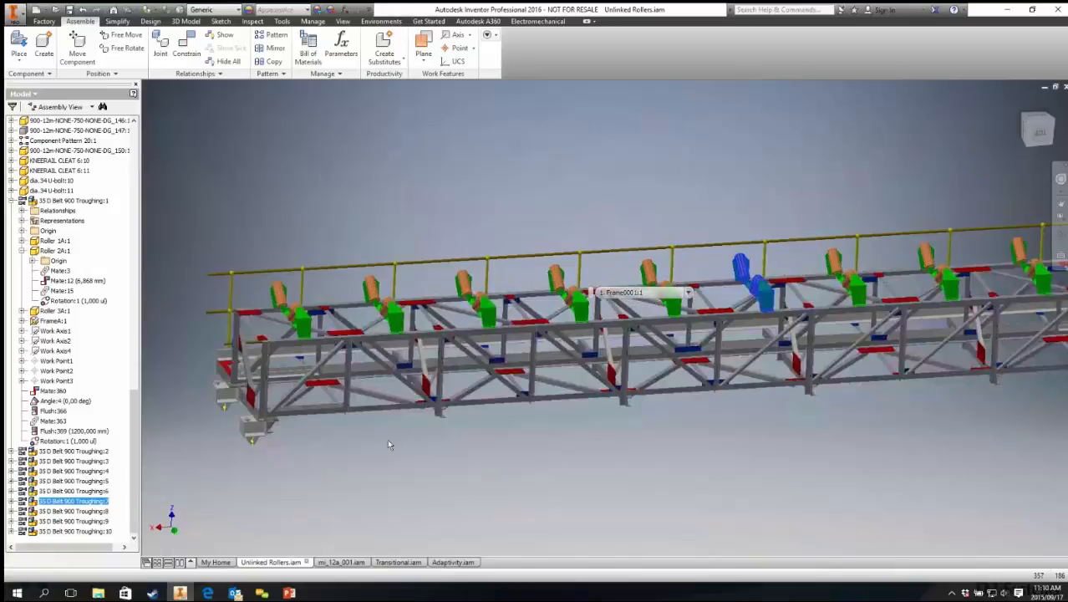
{"action": "scroll", "coordinate": [306, 198], "scroll_direction": "down", "scroll_amount": 6}
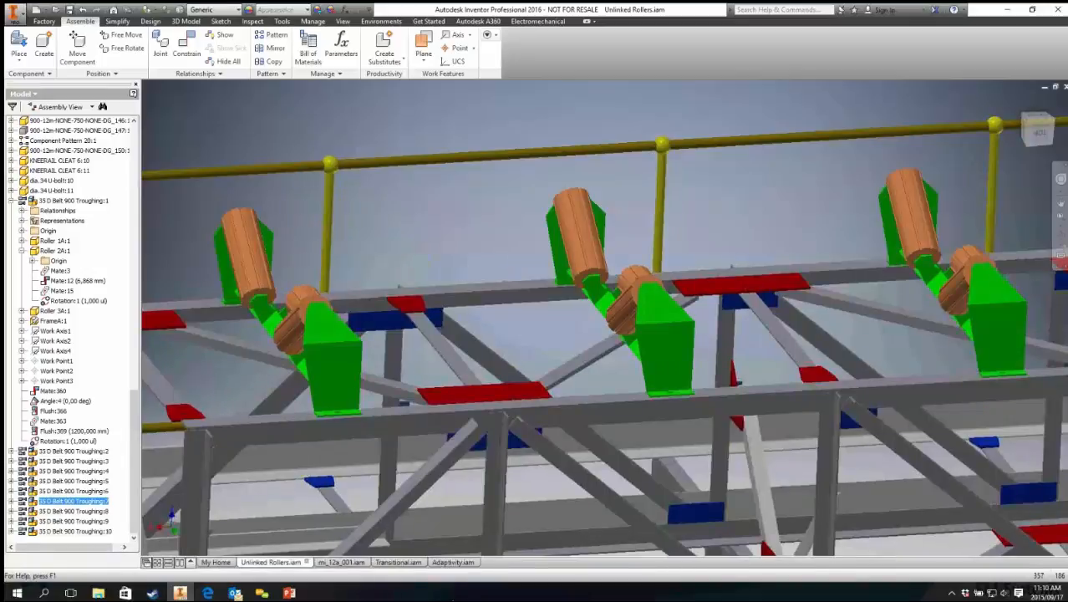
Step: Open the Llinked Rollers assembly from the recent documents
{"action": "left_click", "coordinate": [55, 10]}
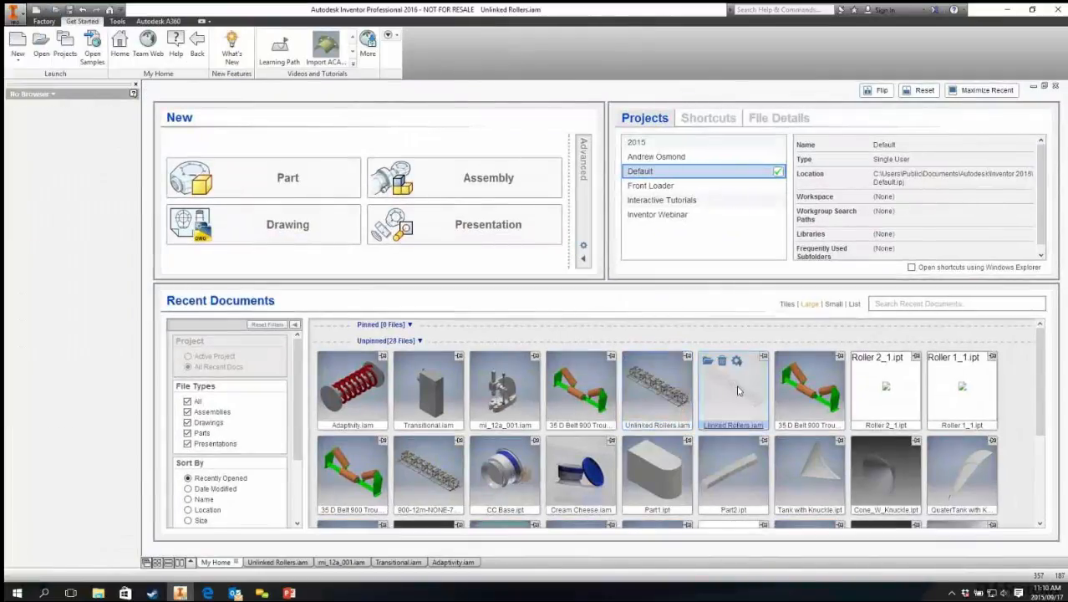
{"action": "left_click", "coordinate": [735, 385]}
{"action": "scroll", "coordinate": [249, 341], "scroll_direction": "up", "scroll_amount": 4}
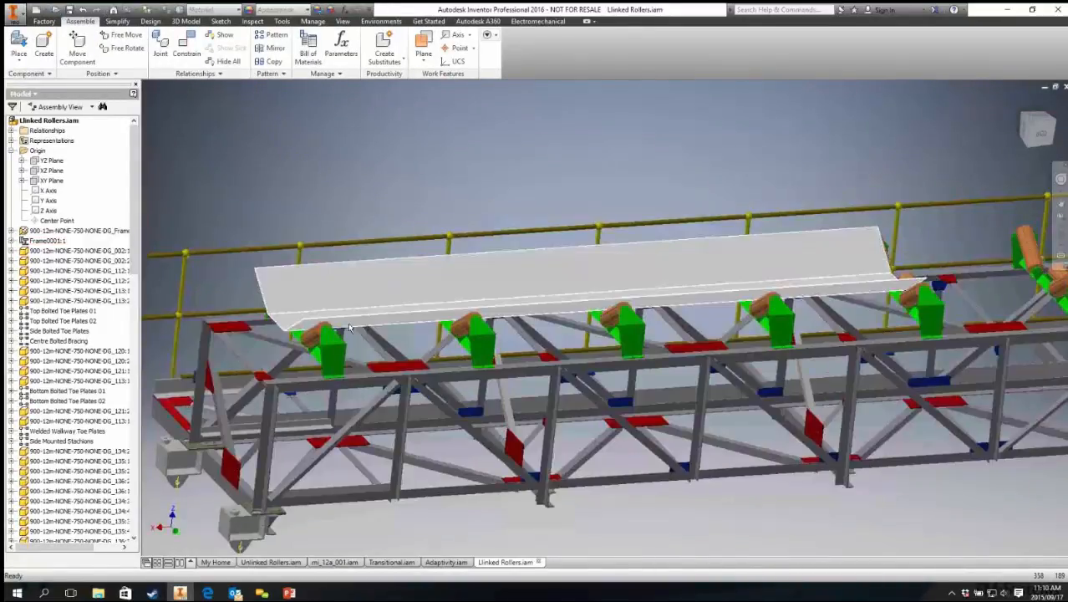
Step: Examine the belt mat and its Mate, Flush and Rotation/Translation constraints in the assembly
{"action": "middle_click_drag", "start_coordinate": [348, 324], "coordinate": [385, 328], "text": "shift"}
{"action": "scroll", "coordinate": [384, 325], "scroll_direction": "up", "scroll_amount": 5}
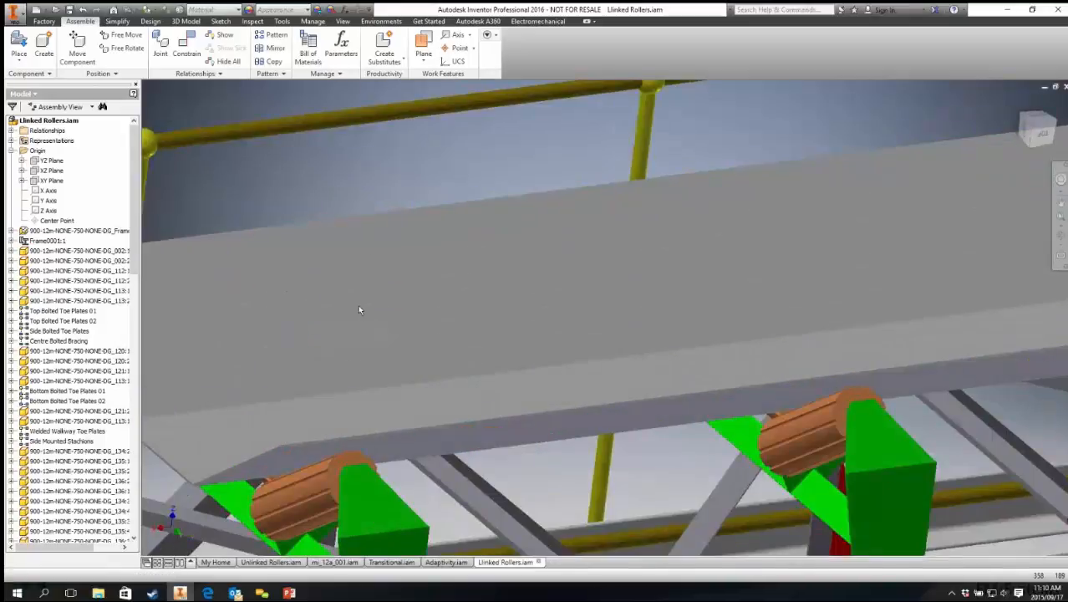
{"action": "scroll", "coordinate": [359, 307], "scroll_direction": "down", "scroll_amount": 2}
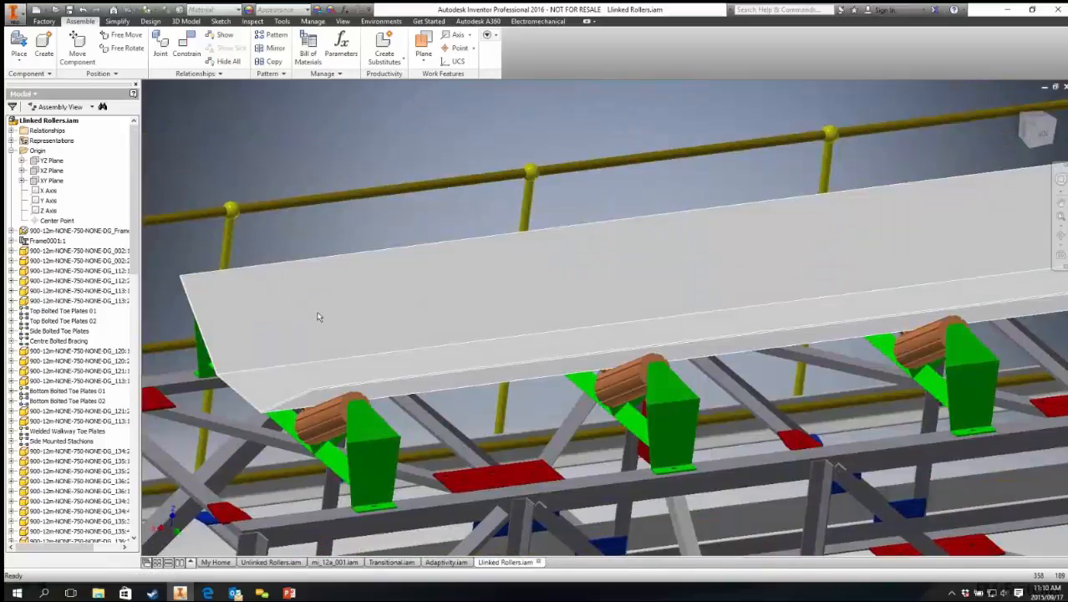
{"action": "scroll", "coordinate": [330, 315], "scroll_direction": "down", "scroll_amount": 4}
{"action": "scroll", "coordinate": [341, 318], "scroll_direction": "up", "scroll_amount": 3}
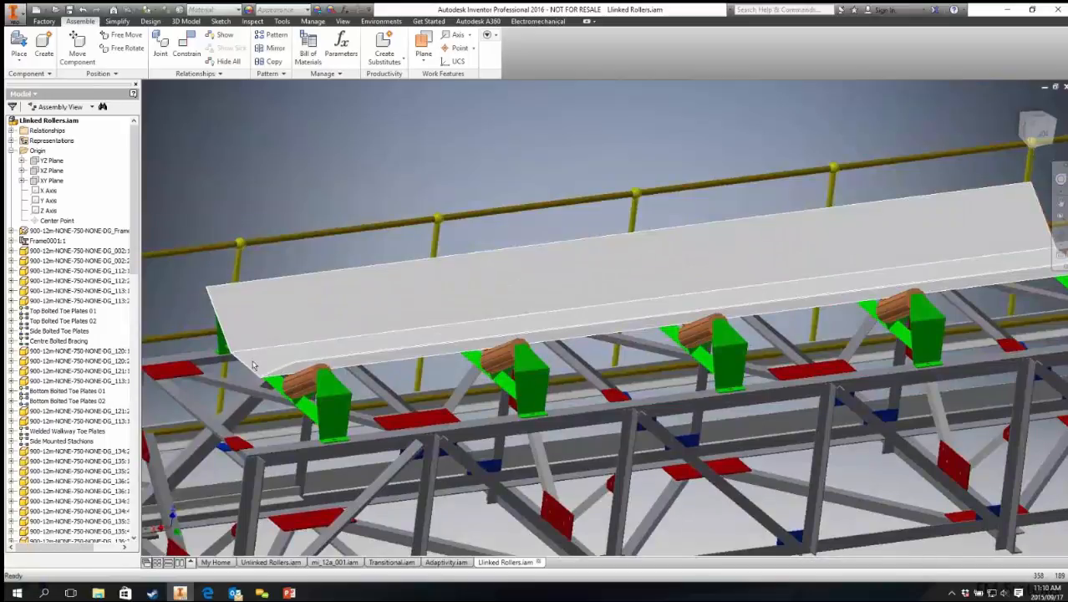
{"action": "middle_click_drag", "start_coordinate": [253, 365], "coordinate": [326, 336]}
{"action": "left_click", "coordinate": [371, 267]}
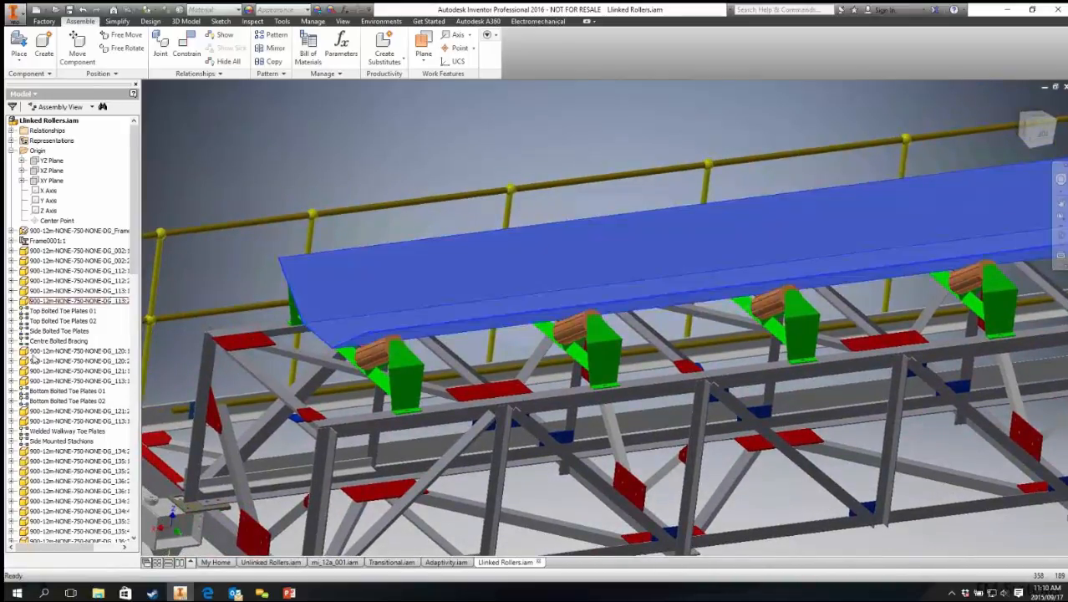
{"action": "scroll", "coordinate": [34, 359], "scroll_direction": "down", "scroll_amount": 10}
{"action": "left_click_drag", "start_coordinate": [134, 312], "coordinate": [141, 479]}
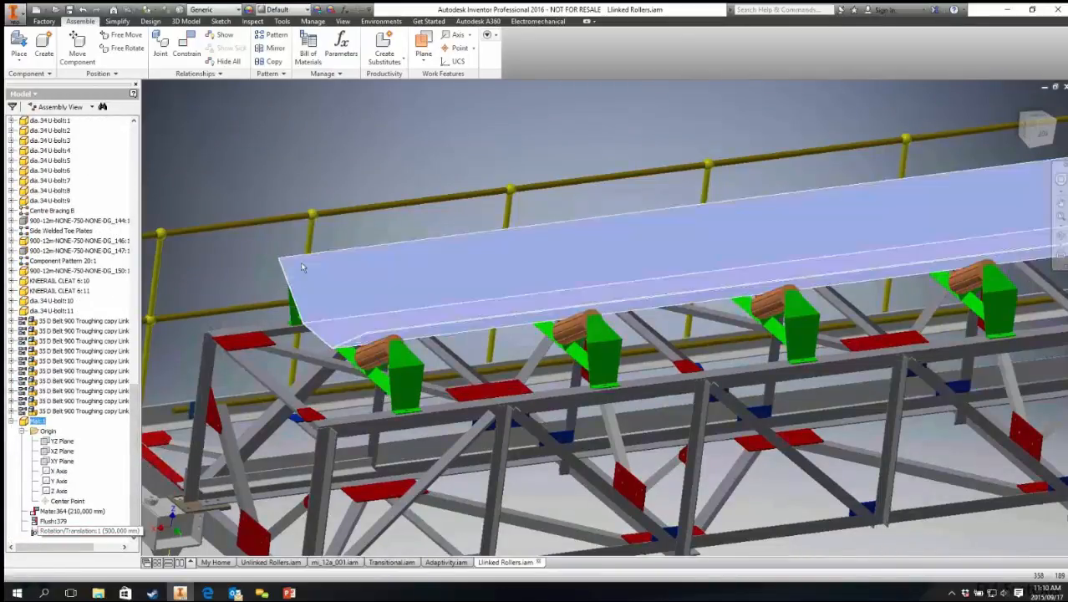
{"action": "scroll", "coordinate": [306, 268], "scroll_direction": "down", "scroll_amount": 5}
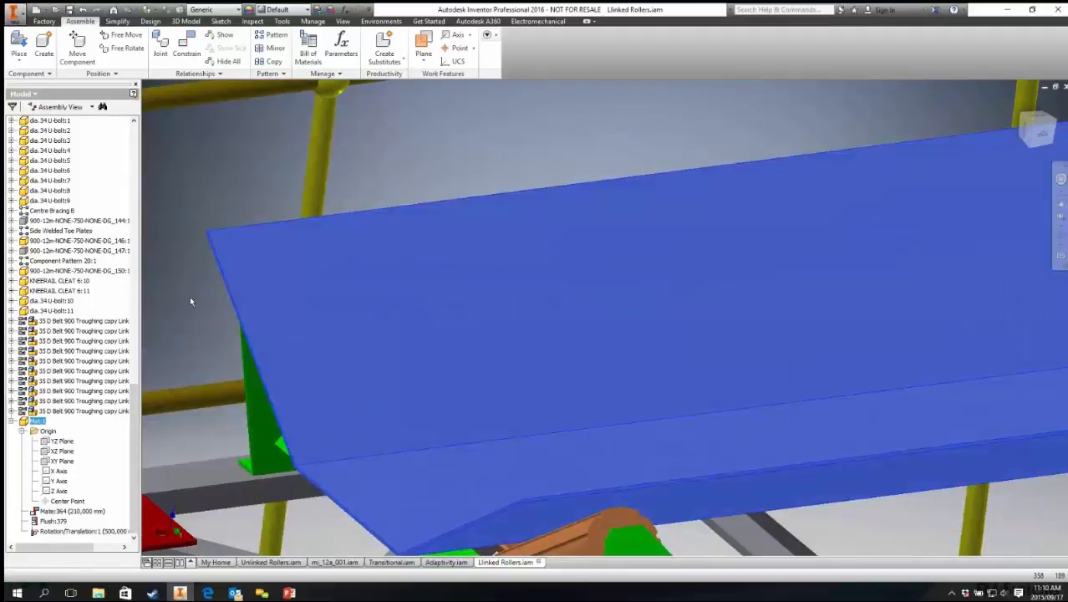
{"action": "scroll", "coordinate": [169, 306], "scroll_direction": "up", "scroll_amount": 2}
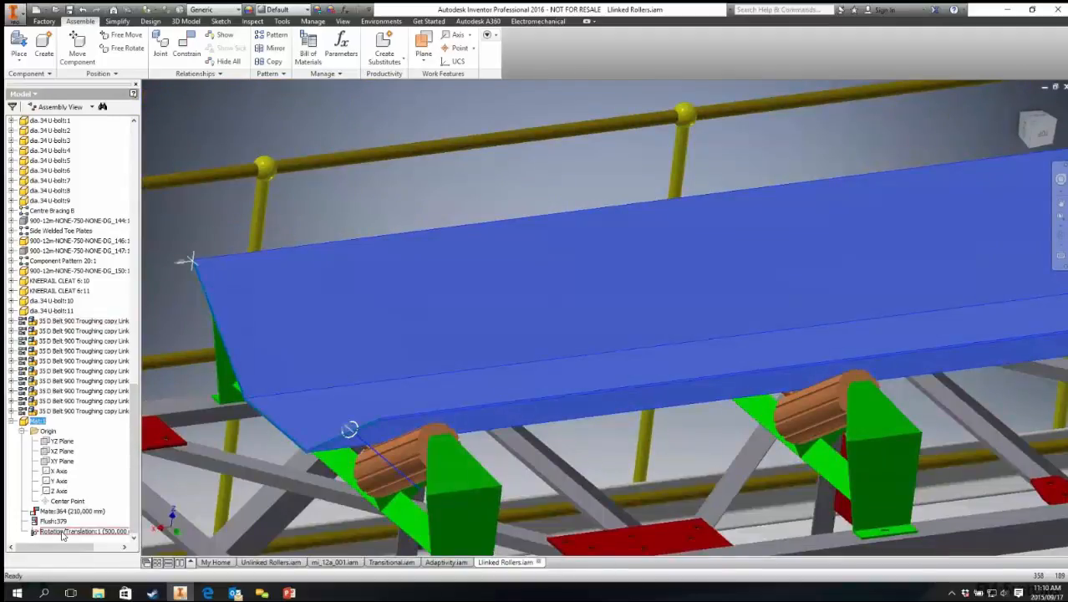
Step: Inspect a troughing station's rollers and the rotation constraints linking them
{"action": "left_click", "coordinate": [402, 463]}
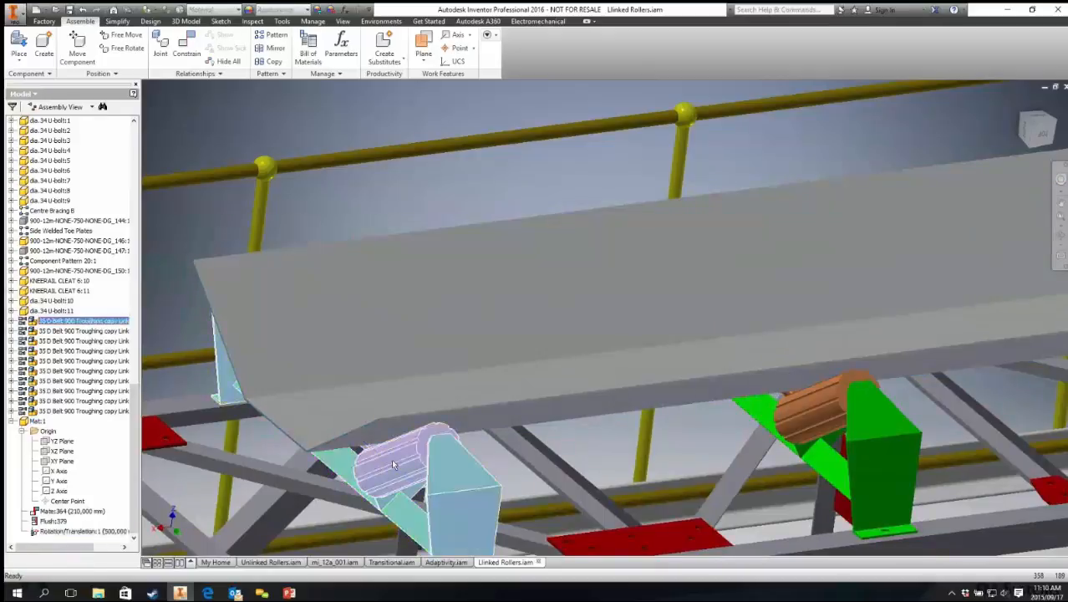
{"action": "left_click", "coordinate": [827, 405]}
{"action": "middle_click_drag", "start_coordinate": [997, 374], "coordinate": [469, 420]}
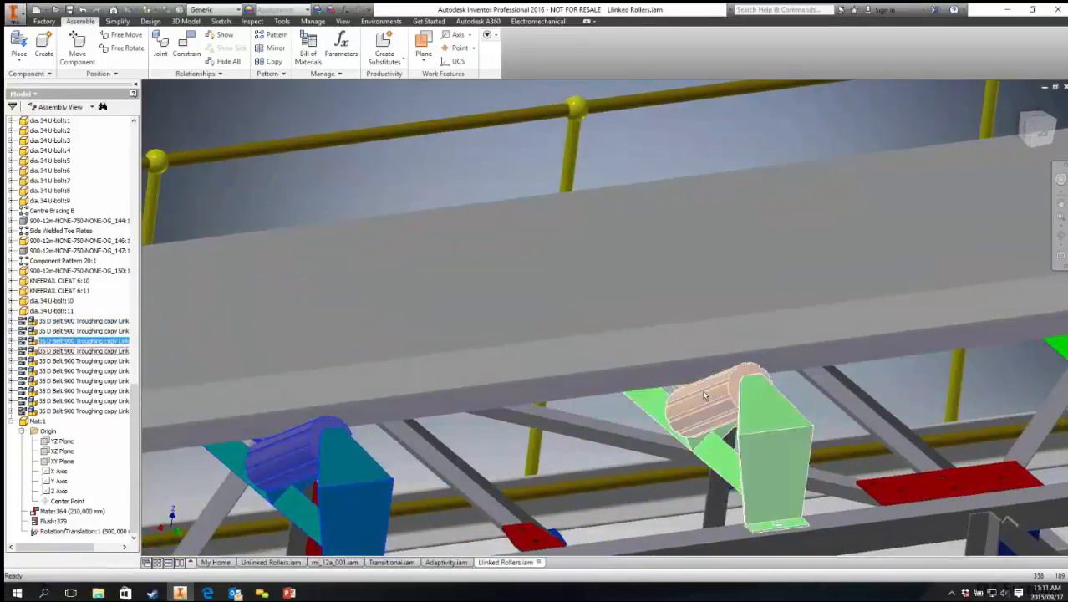
{"action": "left_click", "coordinate": [706, 397]}
{"action": "scroll", "coordinate": [902, 368], "scroll_direction": "down", "scroll_amount": 5}
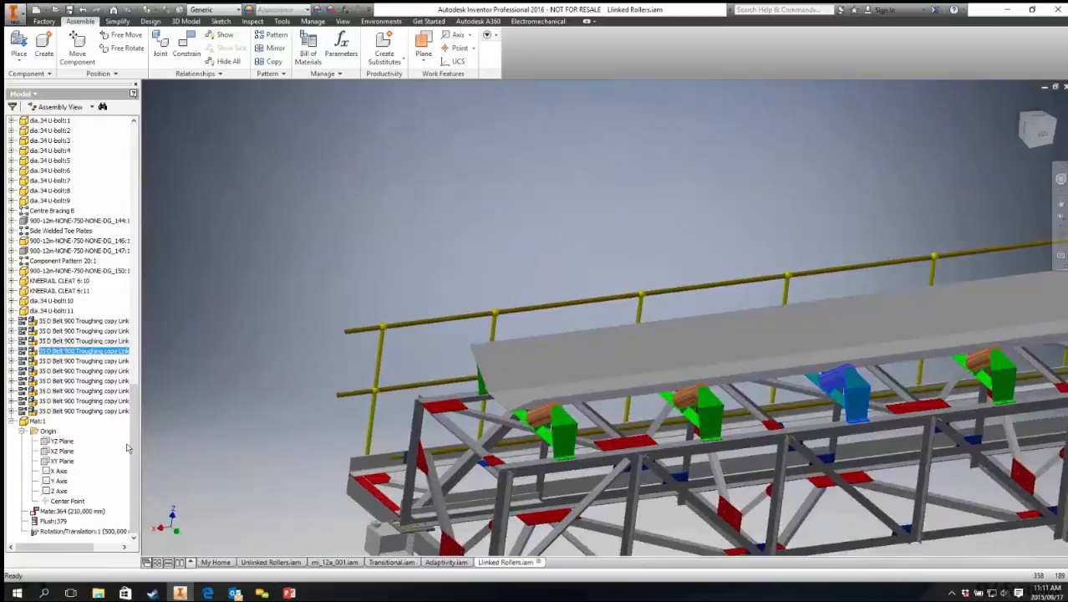
{"action": "left_click", "coordinate": [12, 351]}
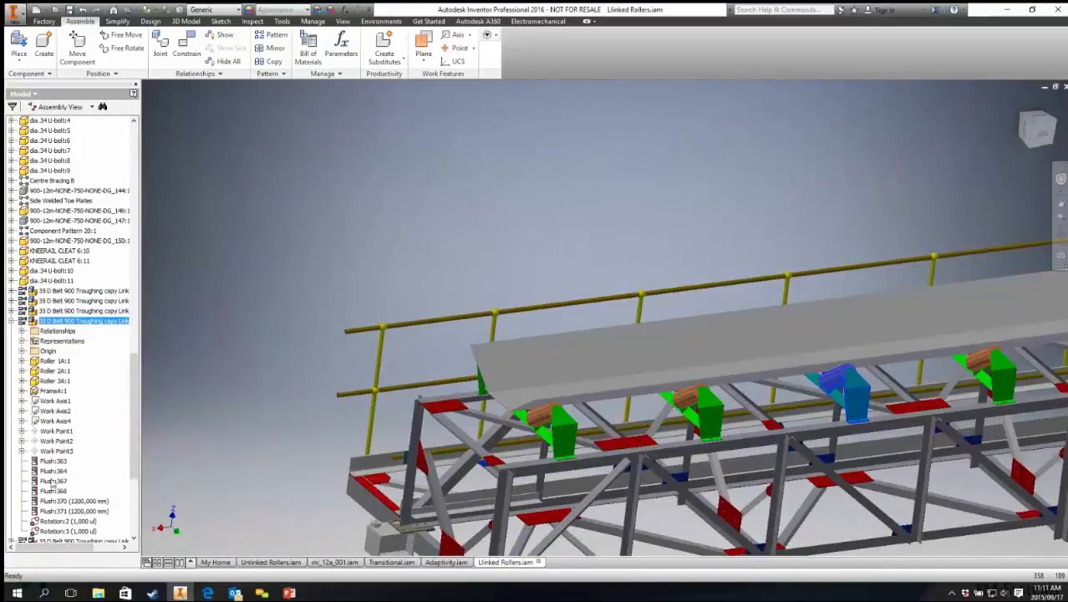
{"action": "left_click", "coordinate": [68, 531]}
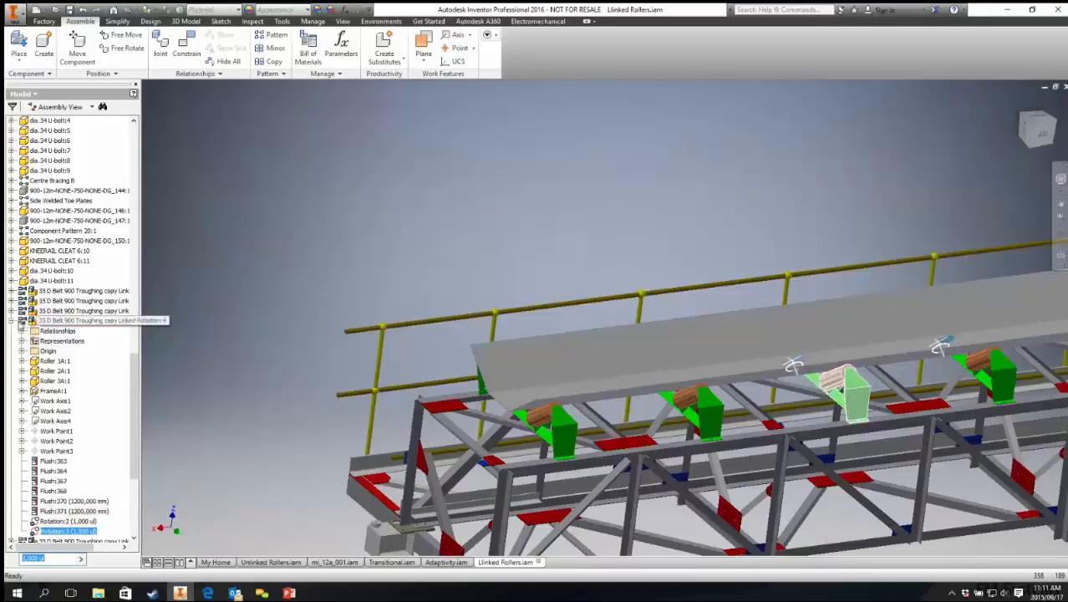
{"action": "left_click", "coordinate": [12, 321]}
{"action": "left_click", "coordinate": [441, 232]}
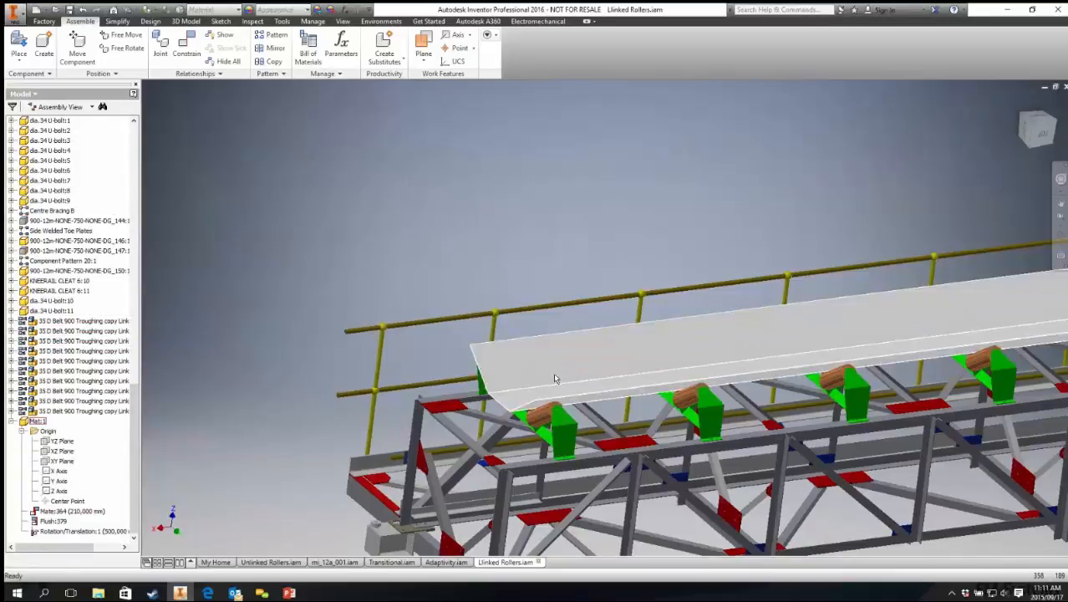
Step: Drag the belt mat along the conveyor to drive the linked rollers
{"action": "left_click_drag", "start_coordinate": [554, 378], "coordinate": [359, 405]}
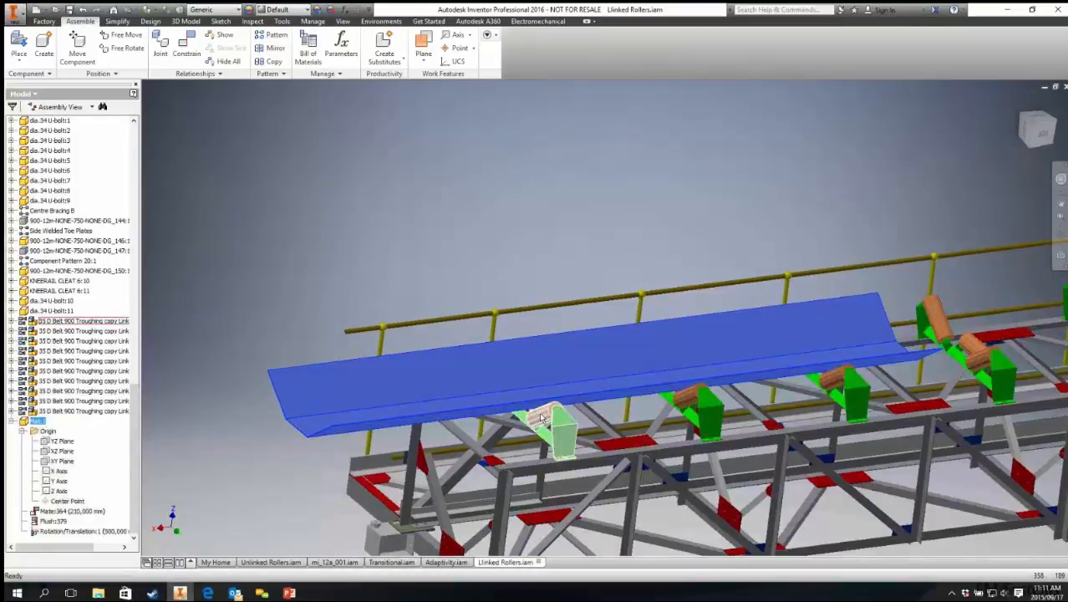
{"action": "scroll", "coordinate": [541, 417], "scroll_direction": "down", "scroll_amount": 6}
{"action": "middle_click_drag", "start_coordinate": [632, 412], "coordinate": [332, 461]}
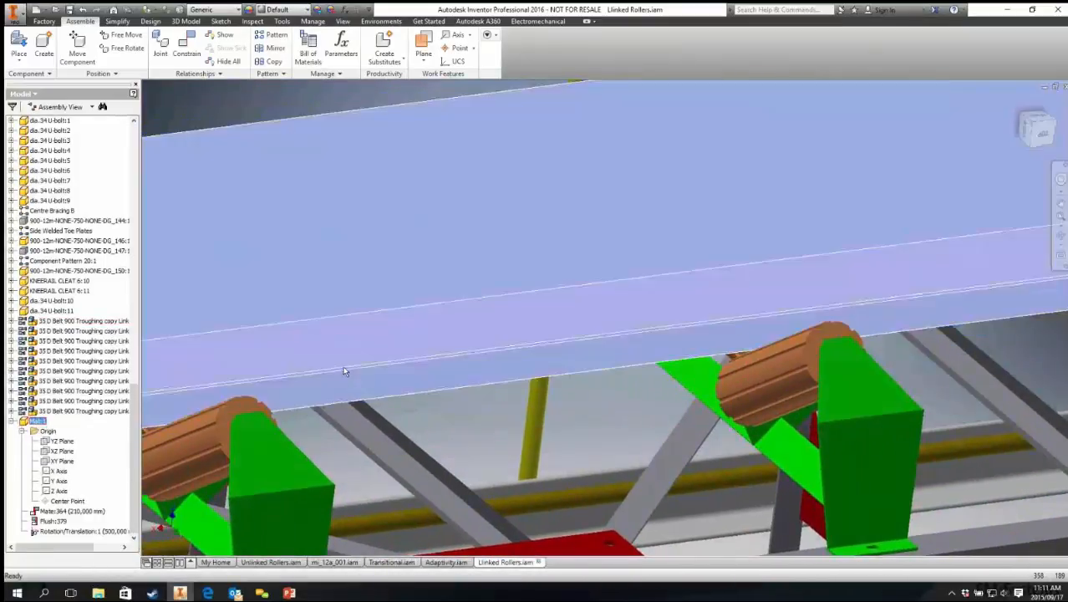
{"action": "left_click_drag", "start_coordinate": [343, 371], "coordinate": [1066, 226]}
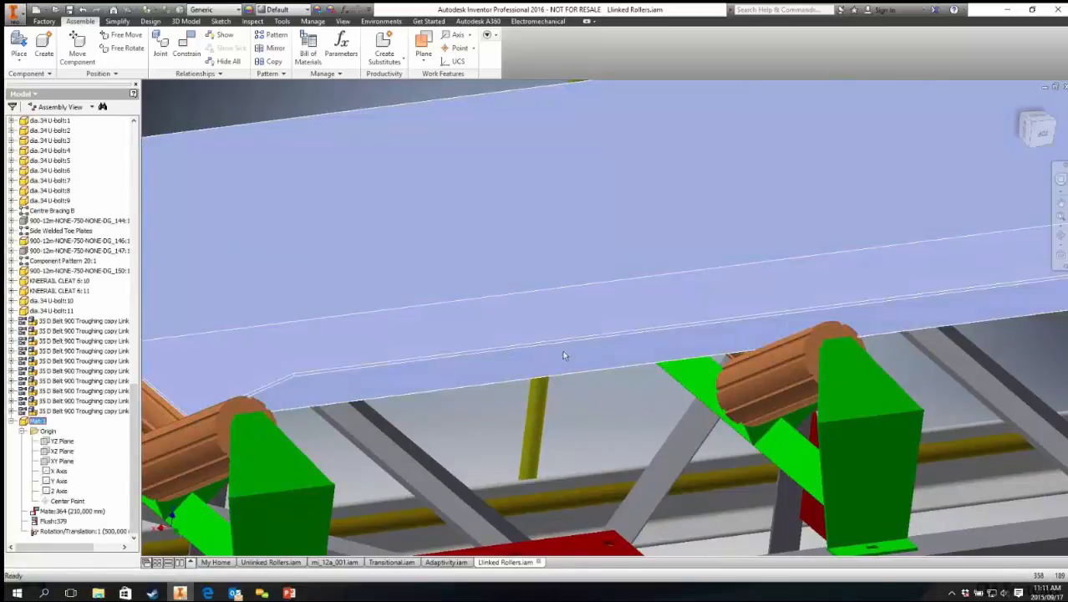
{"action": "left_click_drag", "start_coordinate": [564, 355], "coordinate": [595, 352]}
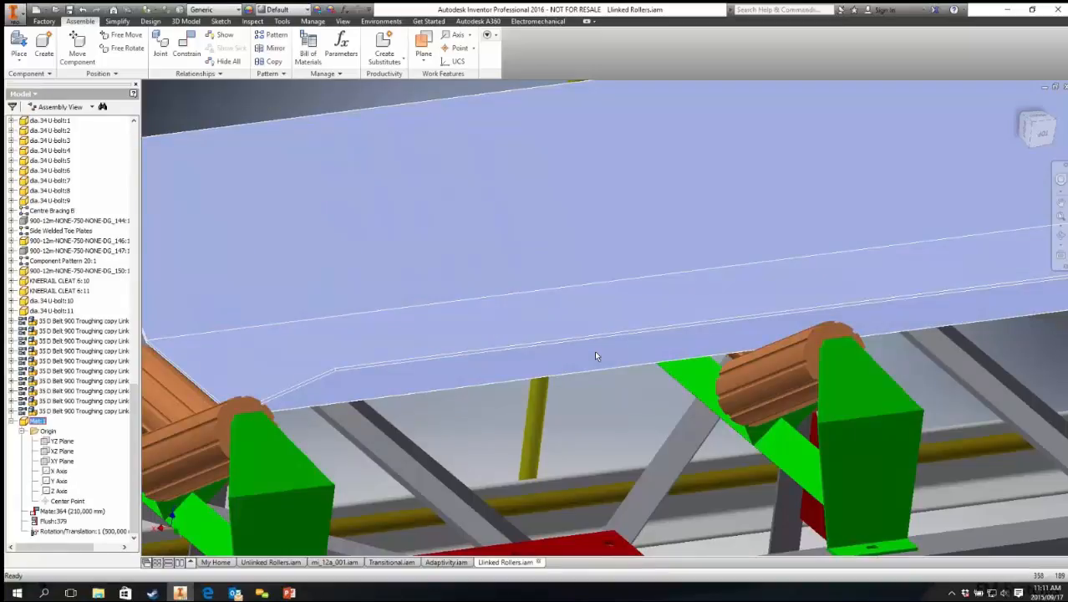
{"action": "scroll", "coordinate": [619, 405], "scroll_direction": "down", "scroll_amount": 3}
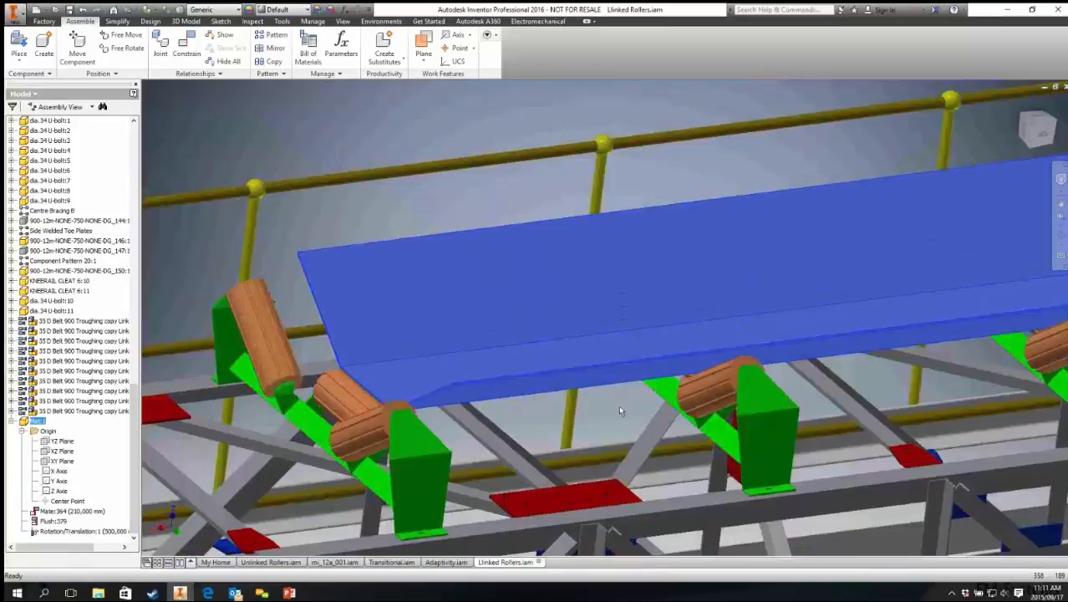
{"action": "middle_click_drag", "start_coordinate": [620, 407], "coordinate": [616, 317], "text": "shift"}
{"action": "scroll", "coordinate": [617, 316], "scroll_direction": "down", "scroll_amount": 3}
{"action": "left_click", "coordinate": [470, 179]}
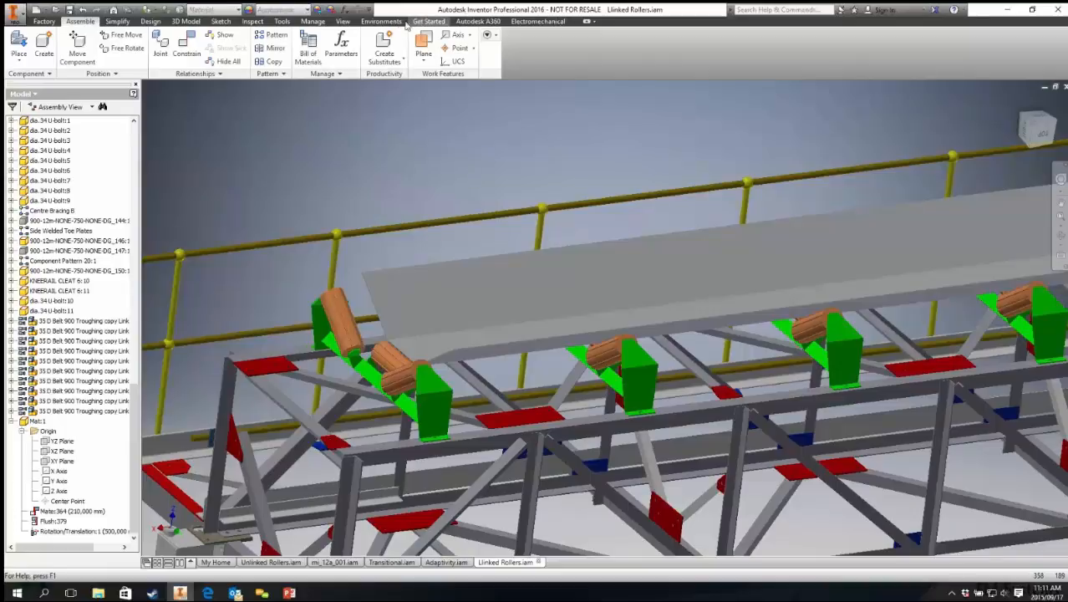
Step: Enter the Inventor Studio environment for the assembly and dismiss the animation notices
{"action": "left_click", "coordinate": [381, 21]}
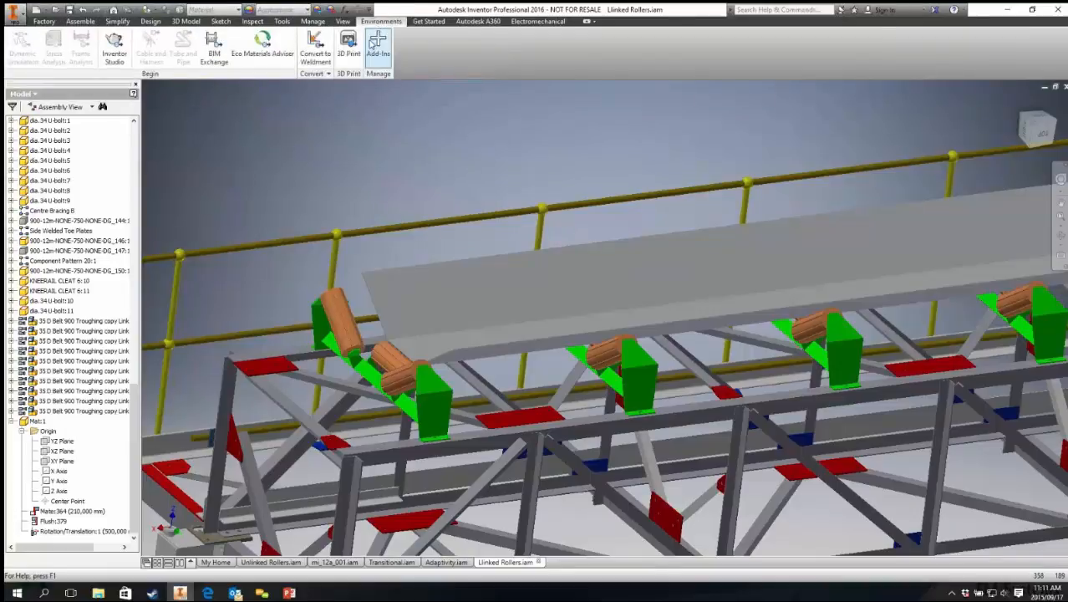
{"action": "left_click", "coordinate": [120, 67]}
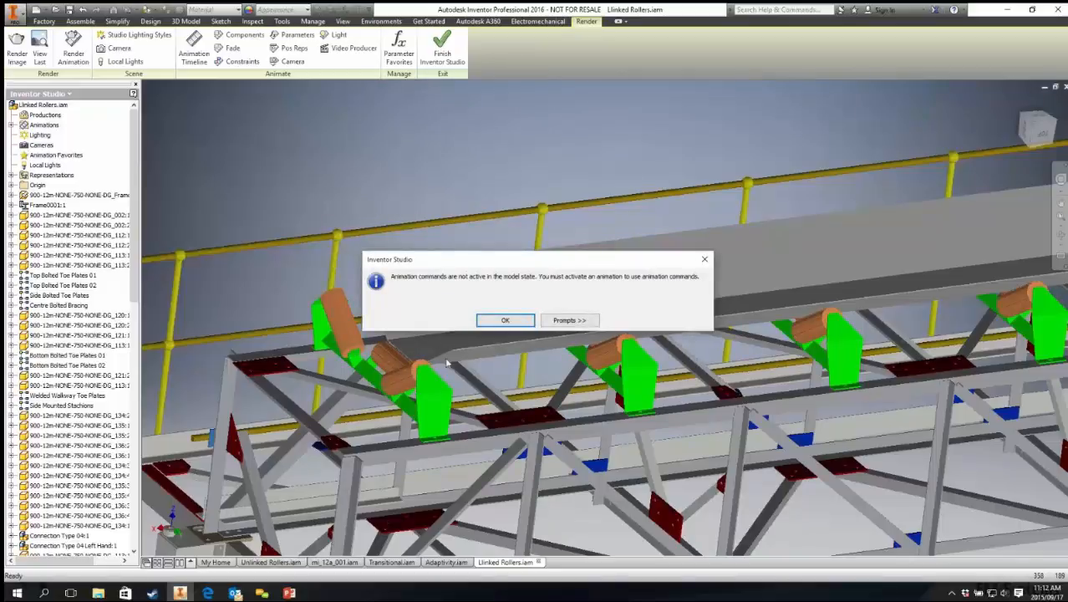
{"action": "left_click", "coordinate": [504, 320]}
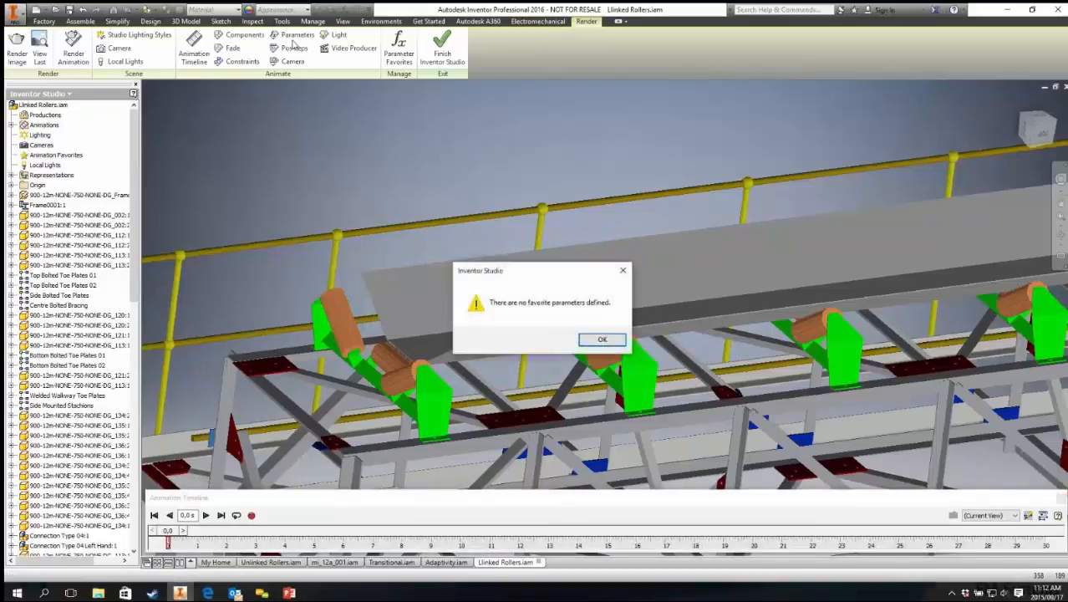
{"action": "left_click", "coordinate": [601, 339]}
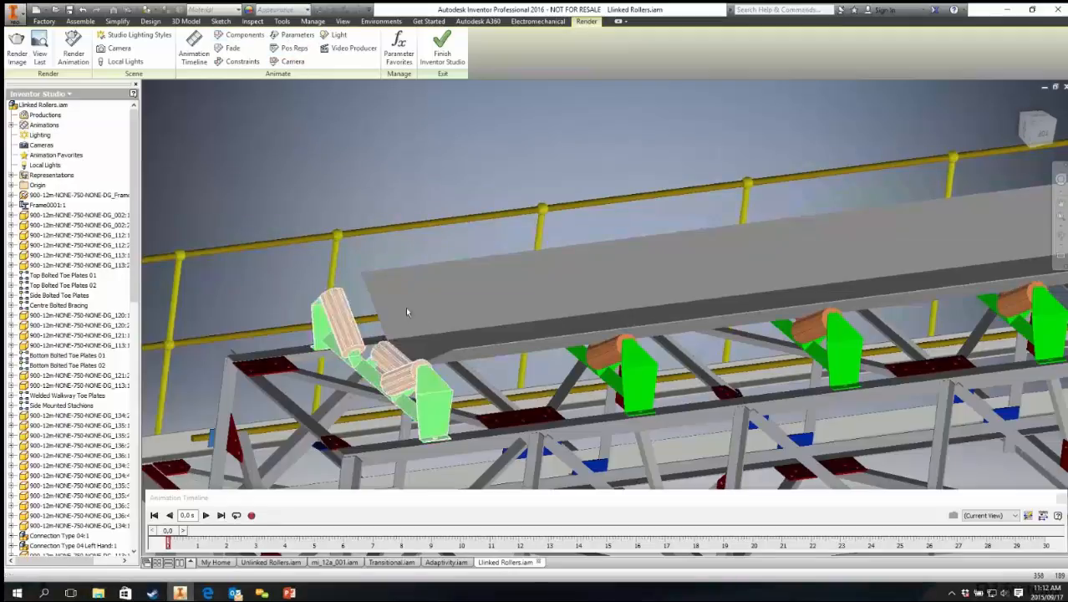
Step: Finish Inventor Studio to return to the assembly environment
{"action": "middle_click_drag", "start_coordinate": [423, 269], "coordinate": [377, 217]}
{"action": "scroll", "coordinate": [329, 185], "scroll_direction": "down", "scroll_amount": 3}
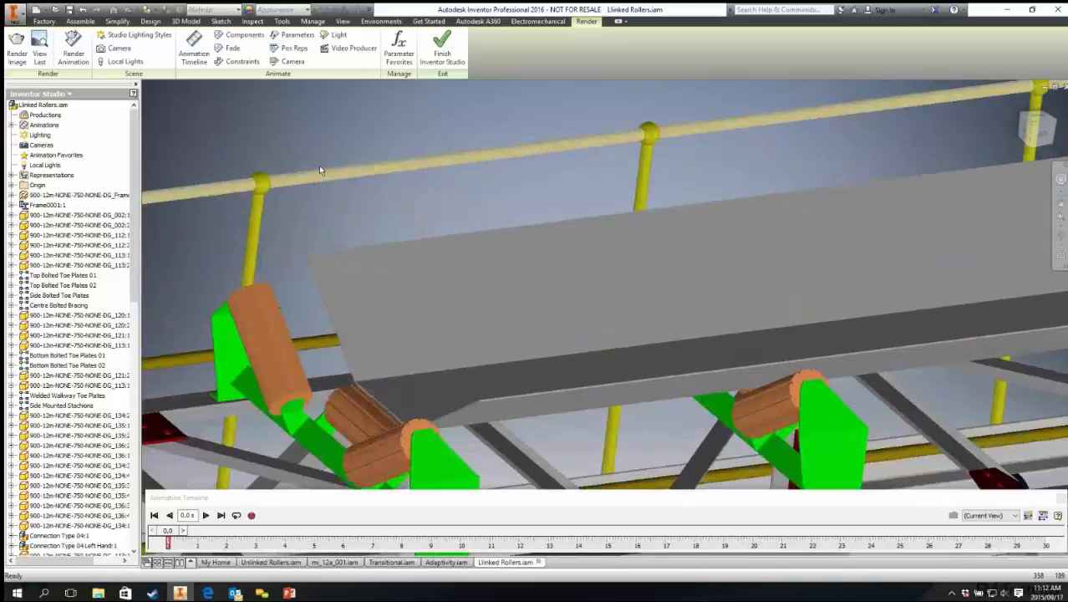
{"action": "middle_click_drag", "start_coordinate": [318, 166], "coordinate": [440, 174]}
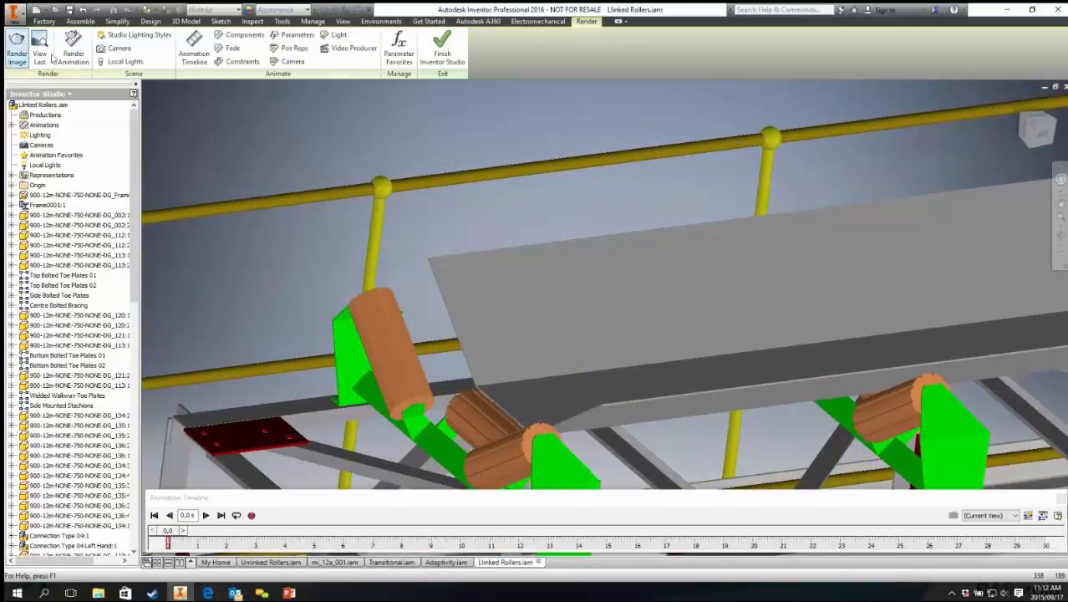
{"action": "scroll", "coordinate": [389, 172], "scroll_direction": "up", "scroll_amount": 3}
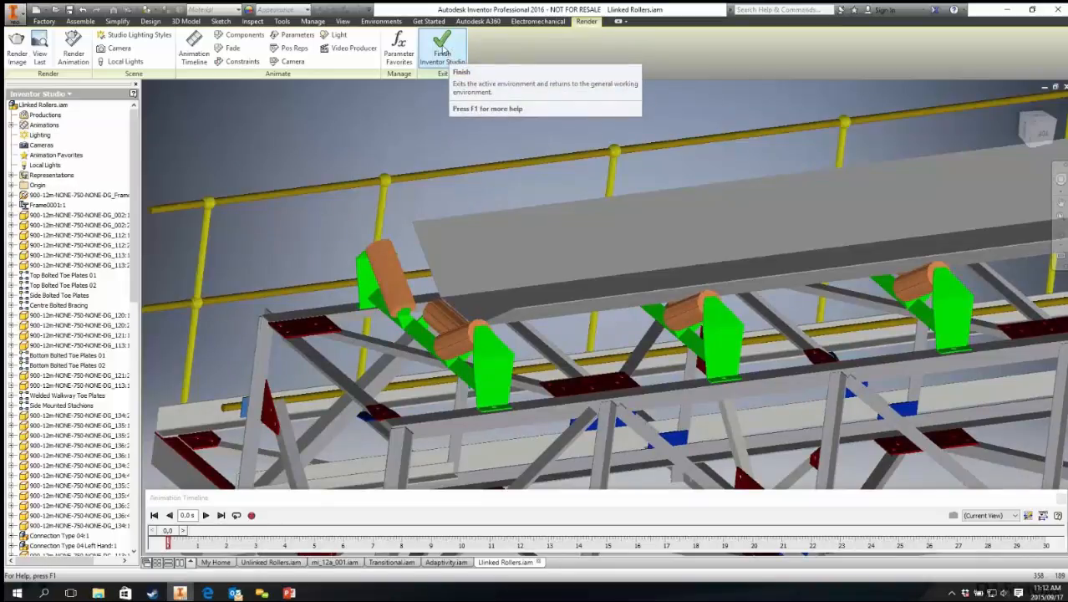
{"action": "left_click", "coordinate": [450, 53]}
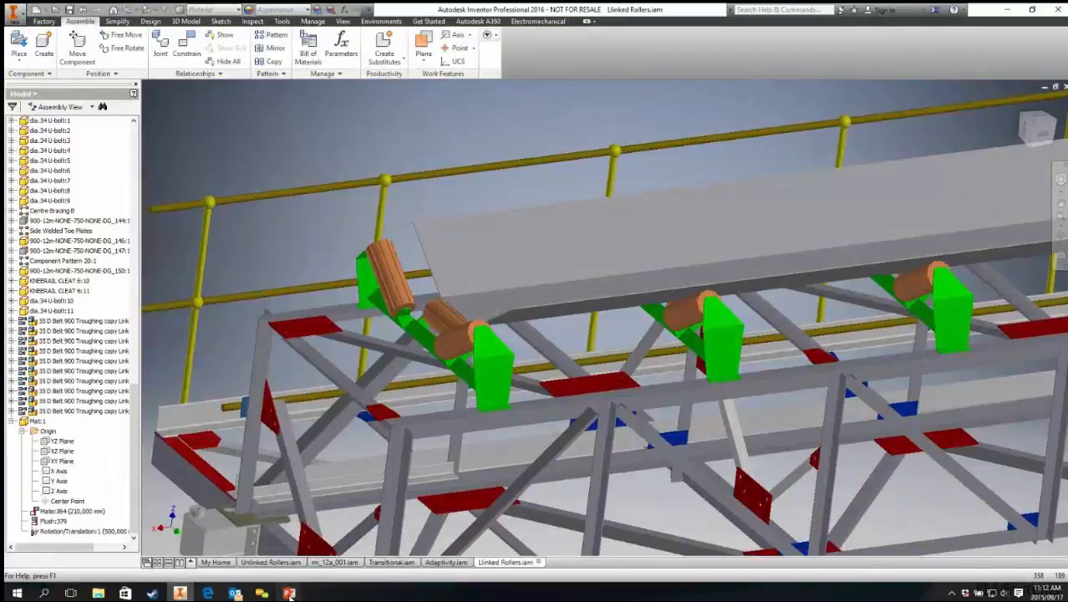
Step: Switch to the PowerPoint slide show and advance to the Conclusion slide
{"action": "mouse_move", "coordinate": [289, 593]}
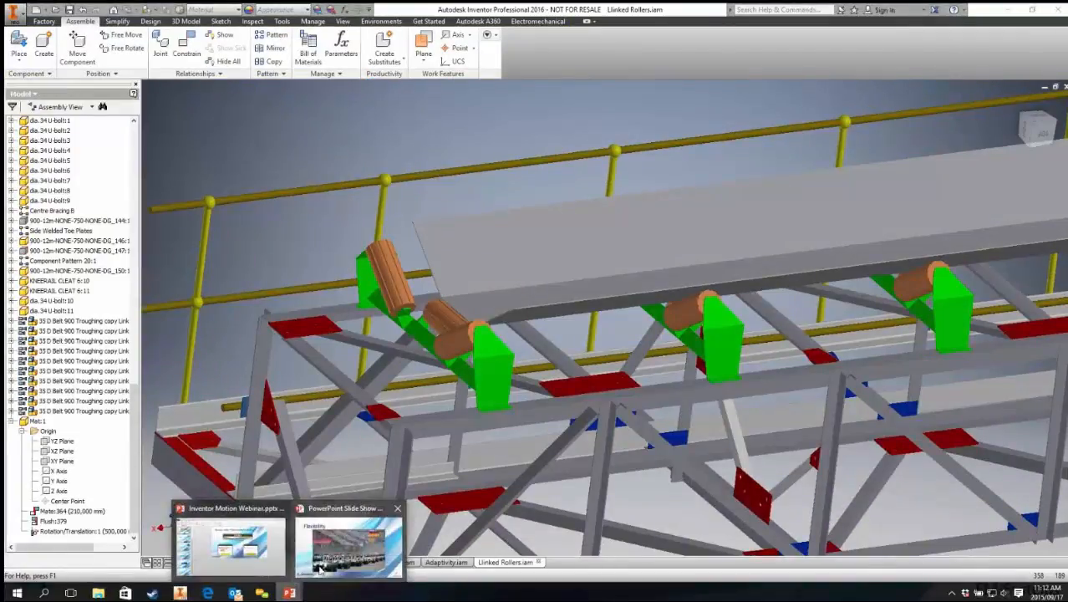
{"action": "left_click", "coordinate": [322, 567]}
{"action": "left_click", "coordinate": [422, 255]}
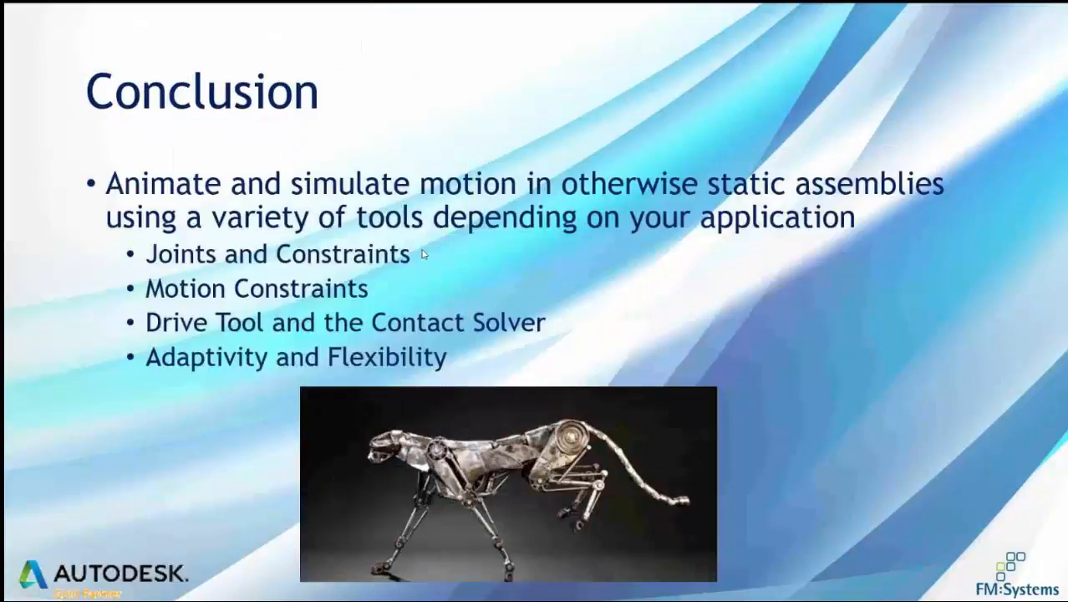